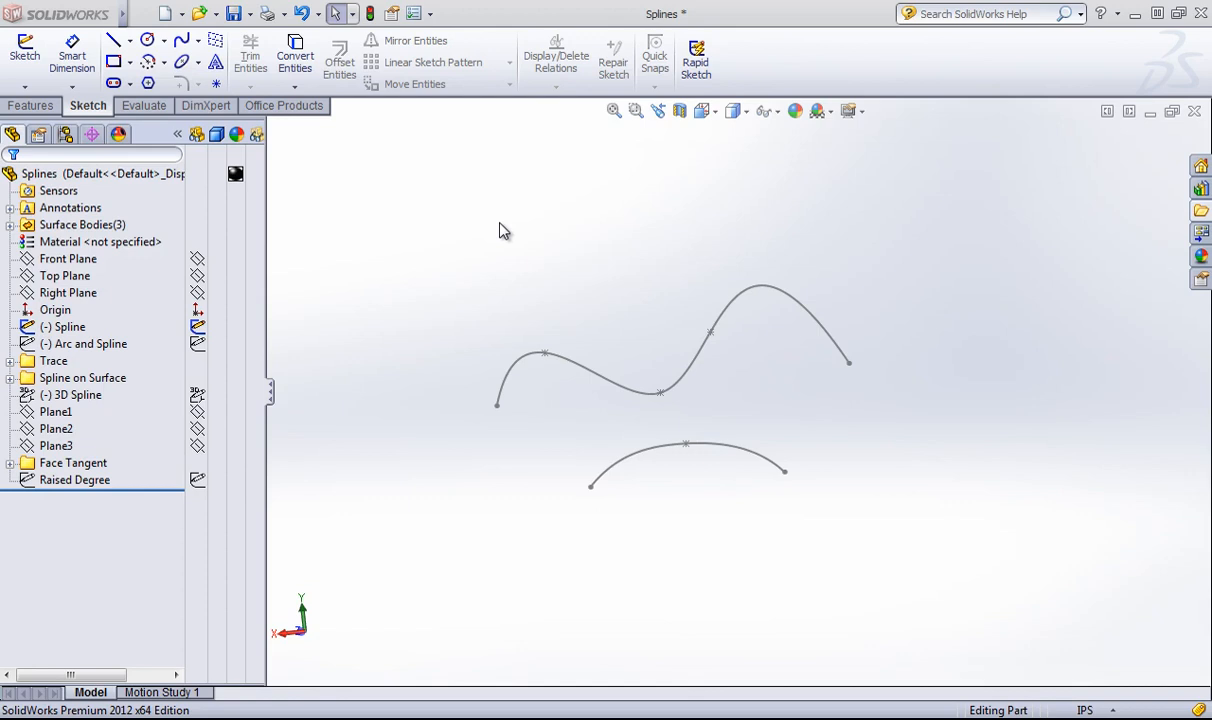
- Save the part and open the sketch named Spline for editing
key(ctrl+s)
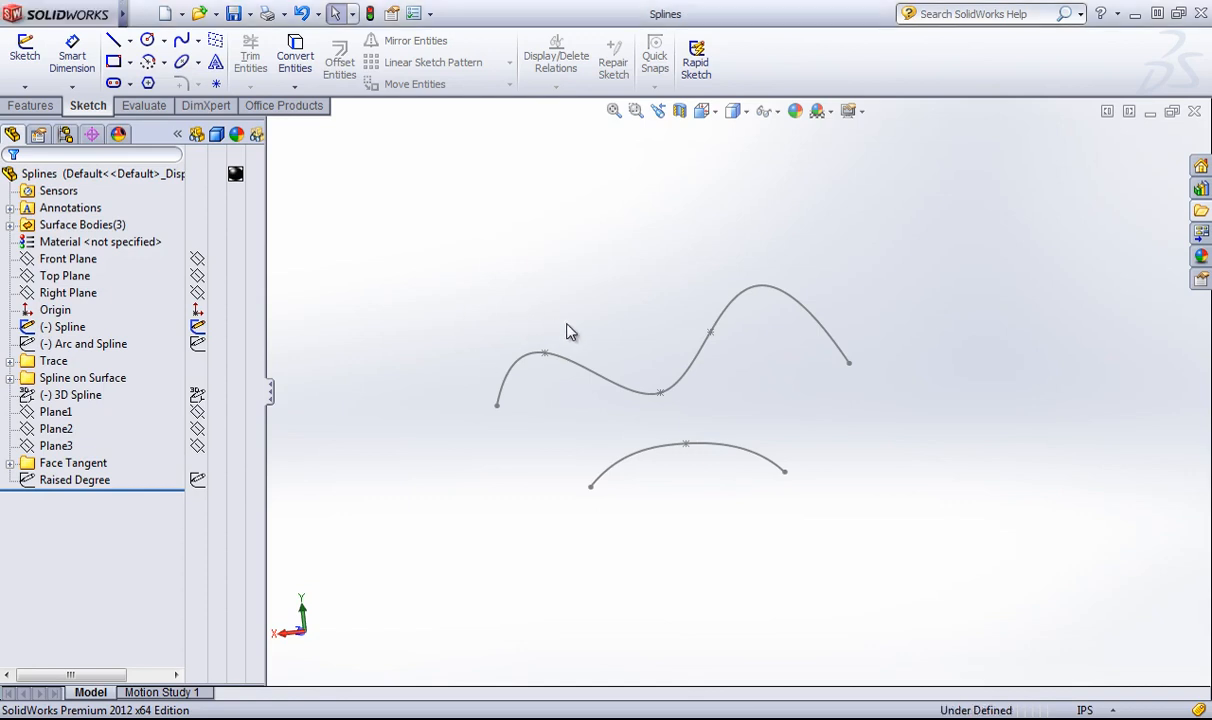
click(577, 369)
right_click(577, 370)
click(588, 313)
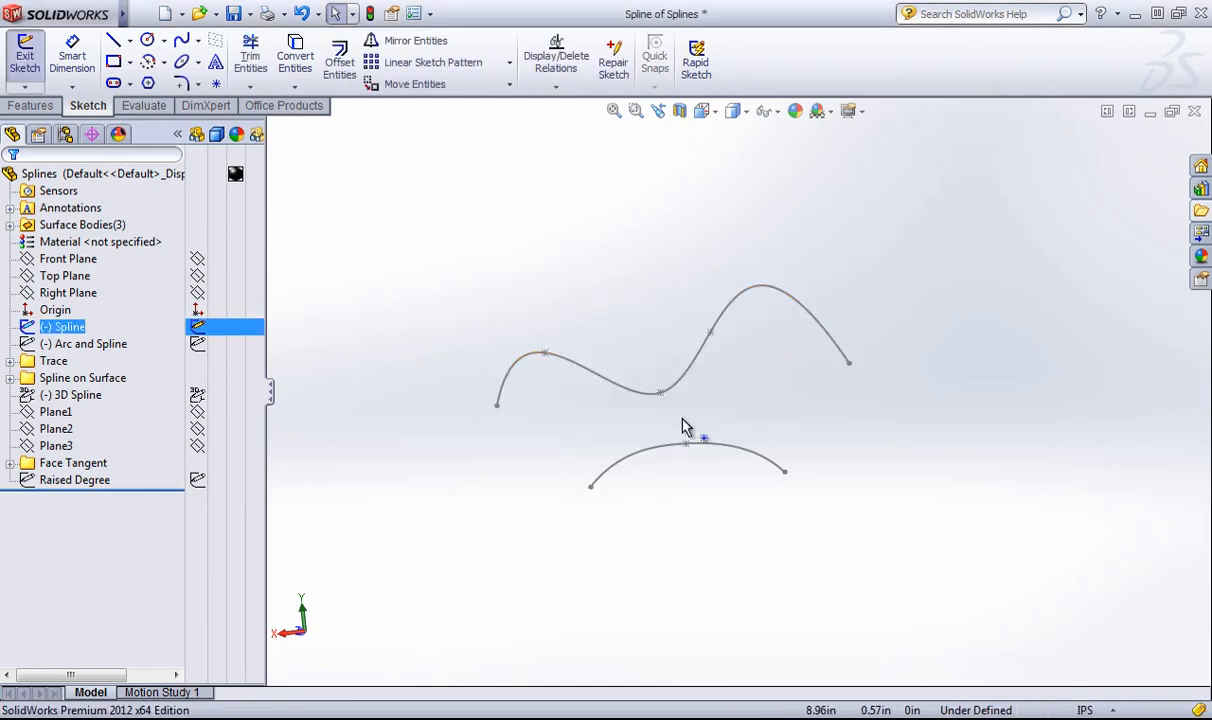
- Display curvature combs on the upper spline, keeping the default scale and density
click(647, 397)
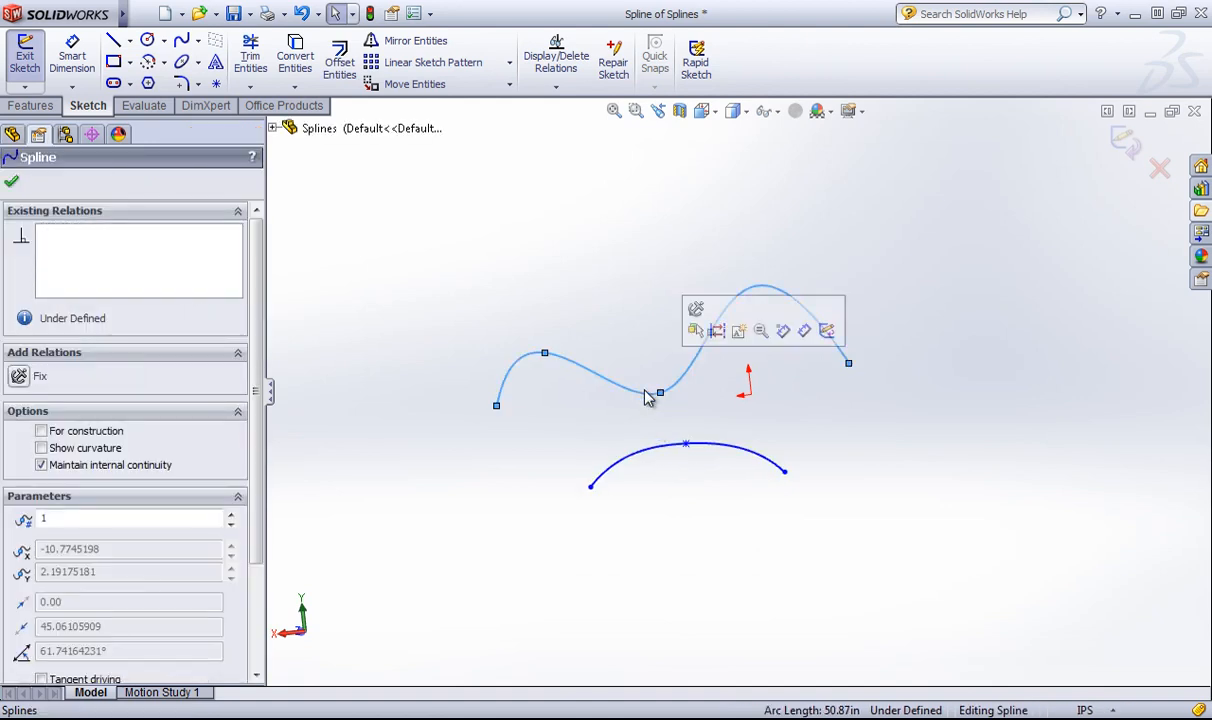
right_click(606, 380)
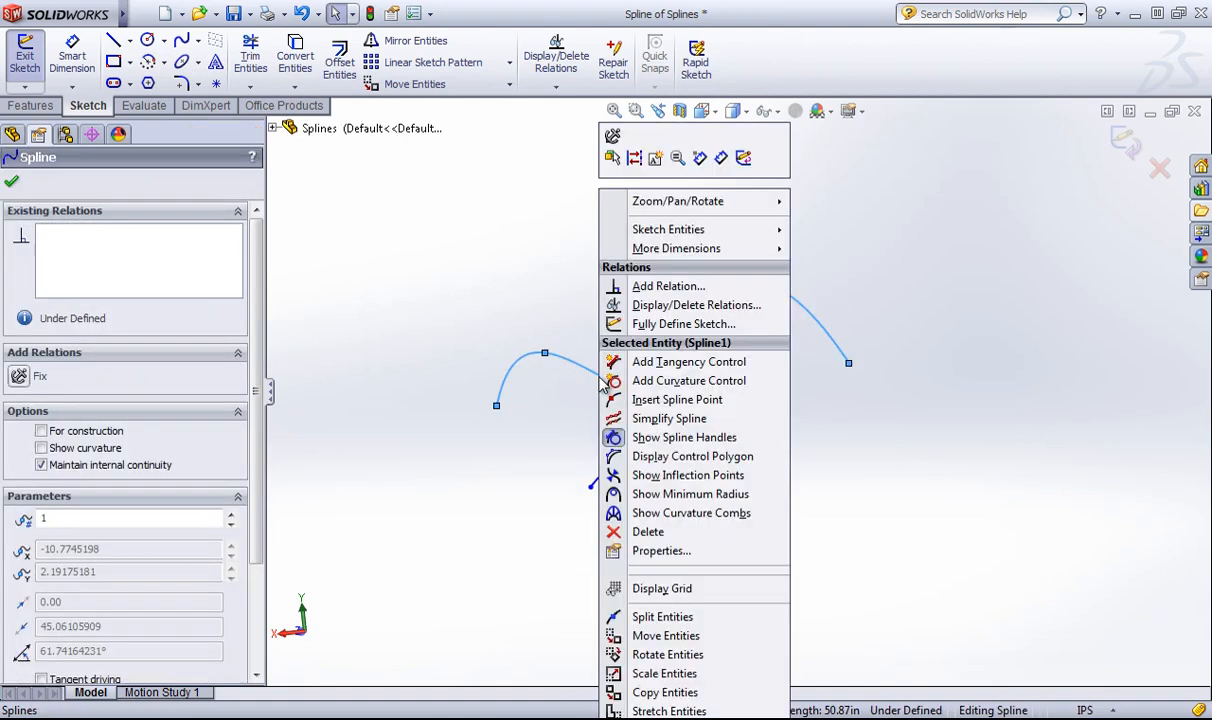
click(670, 514)
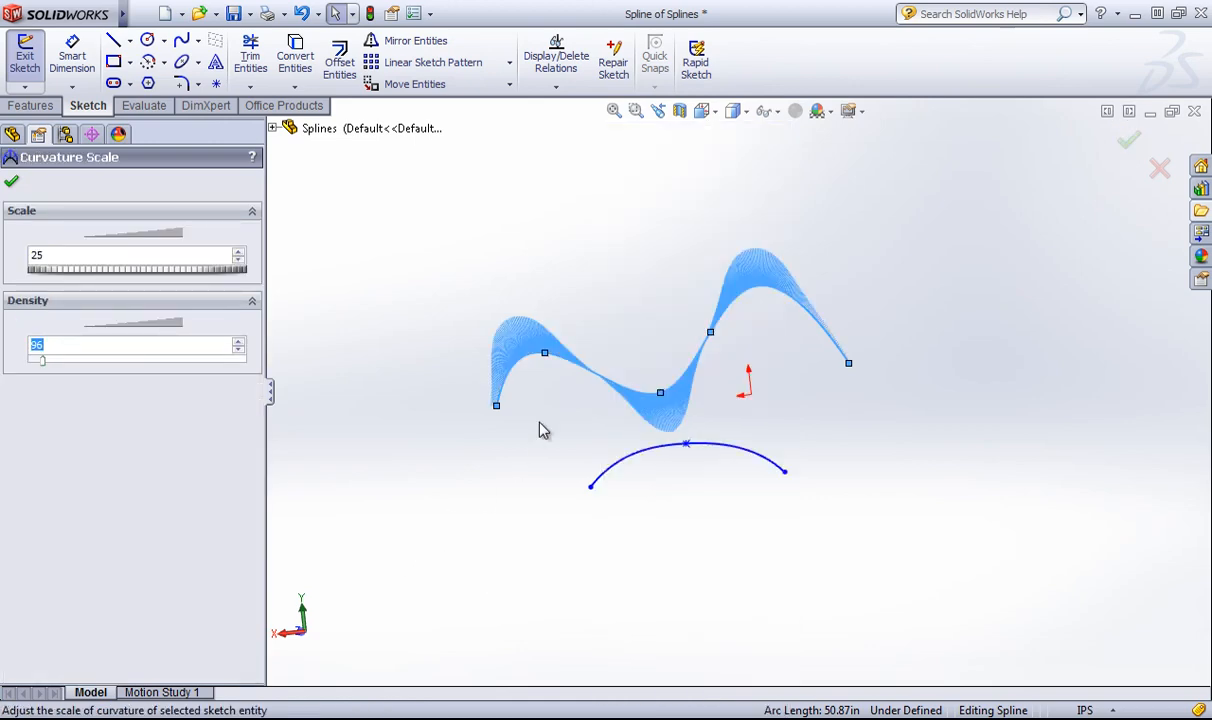
click(11, 181)
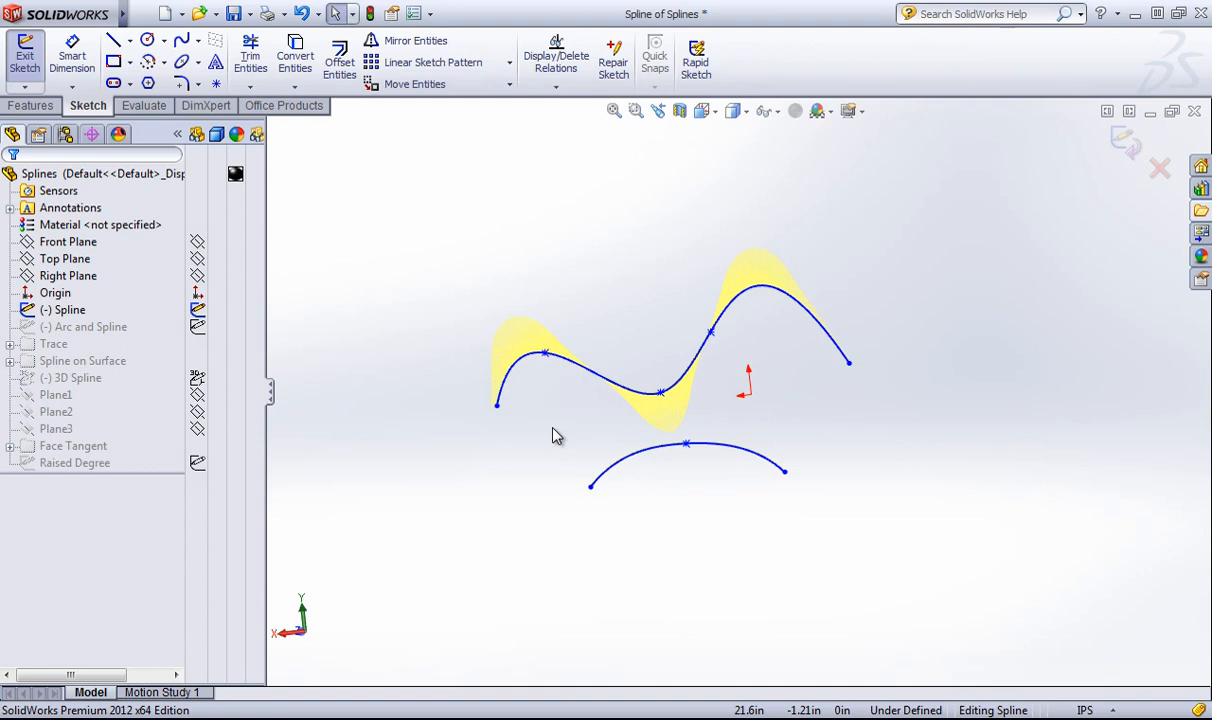
click(519, 362)
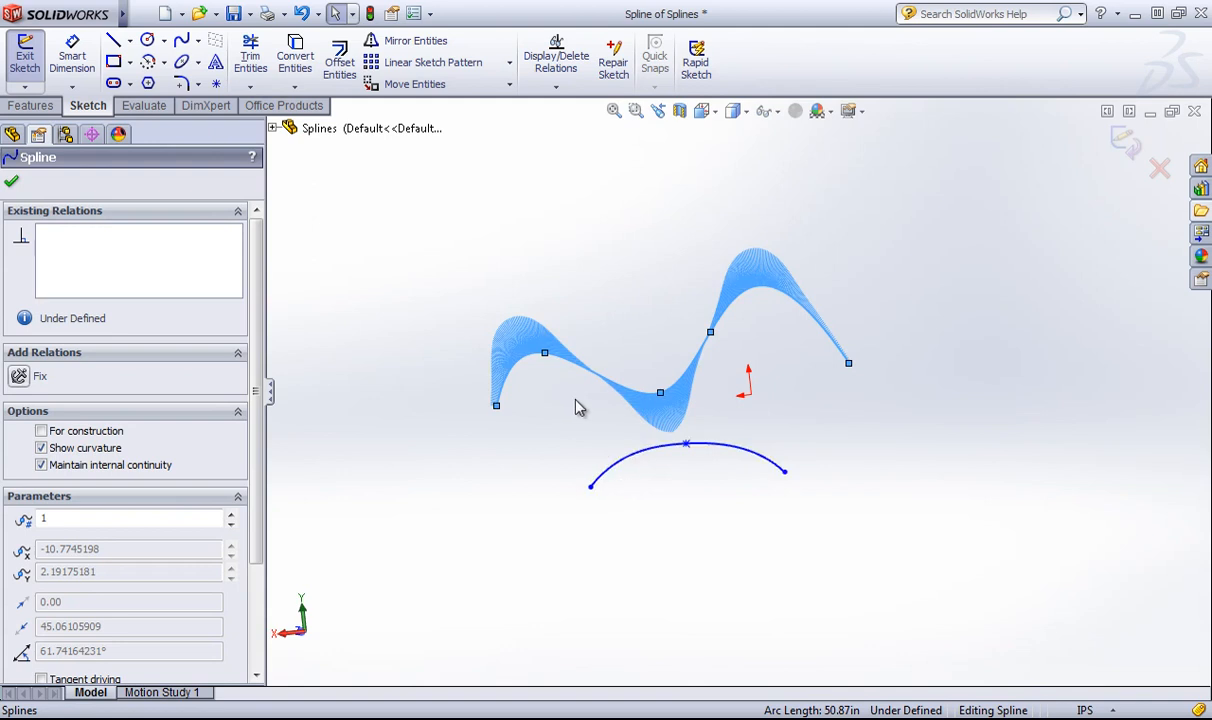
click(578, 463)
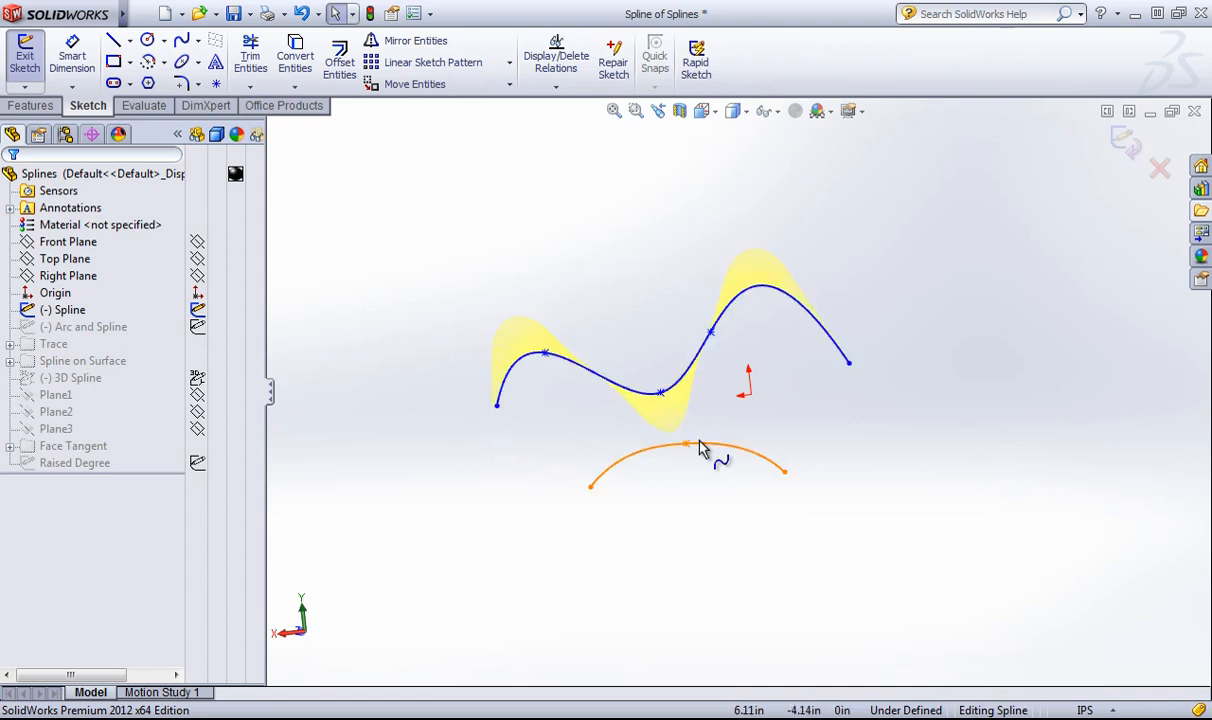
- Change the system colour for Temporary Graphics, Shaded to purple (red 128, green 0, blue 128)
click(429, 13)
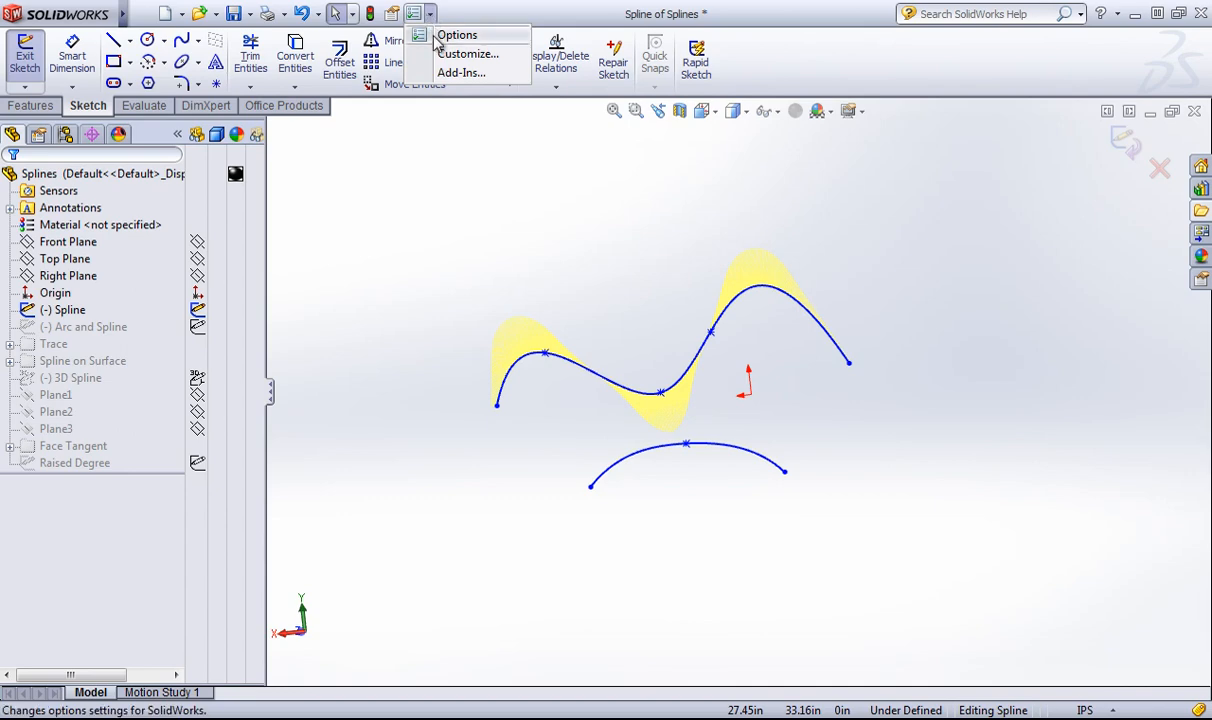
click(456, 38)
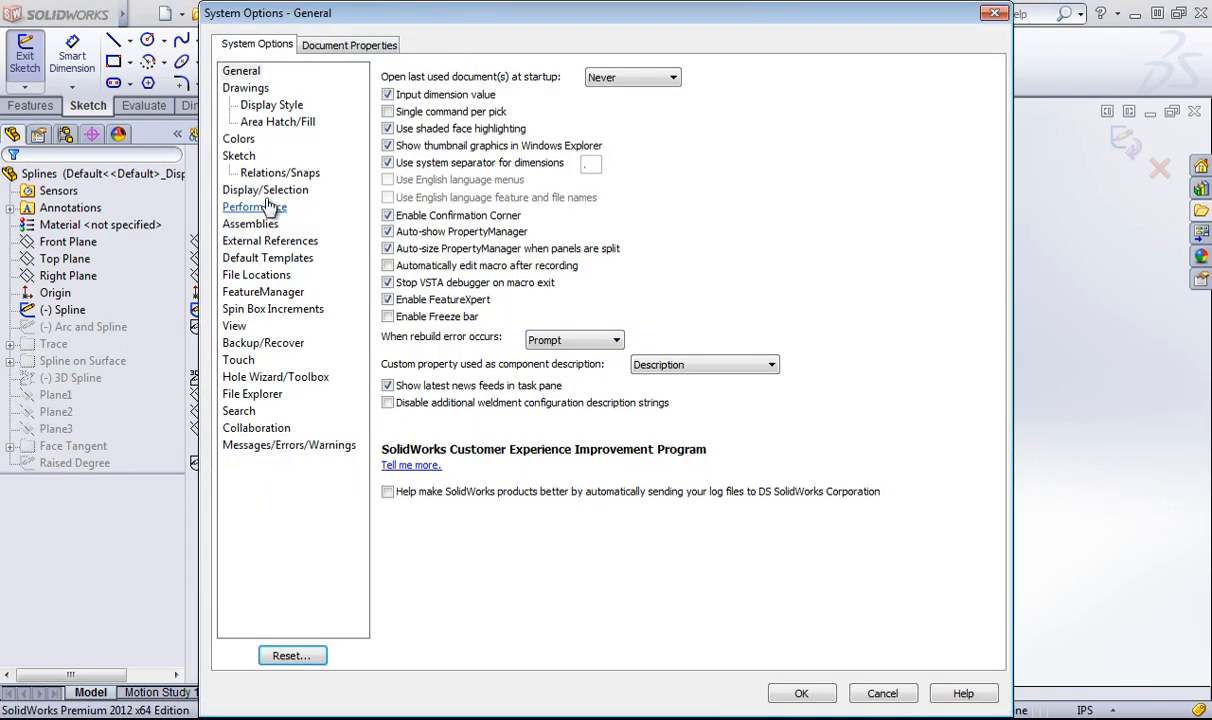
click(236, 142)
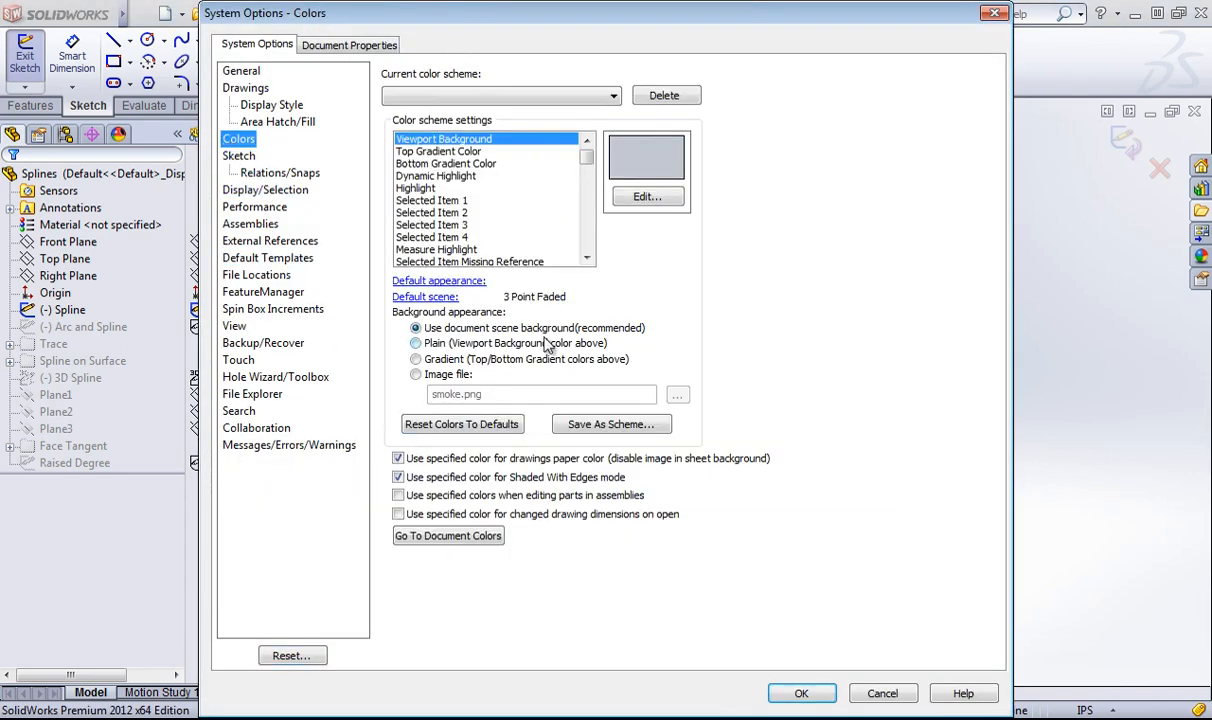
mouse_move(586, 160)
mouse_down()
mouse_move(583, 237)
mouse_move(555, 215)
mouse_up()
click(499, 190)
click(443, 177)
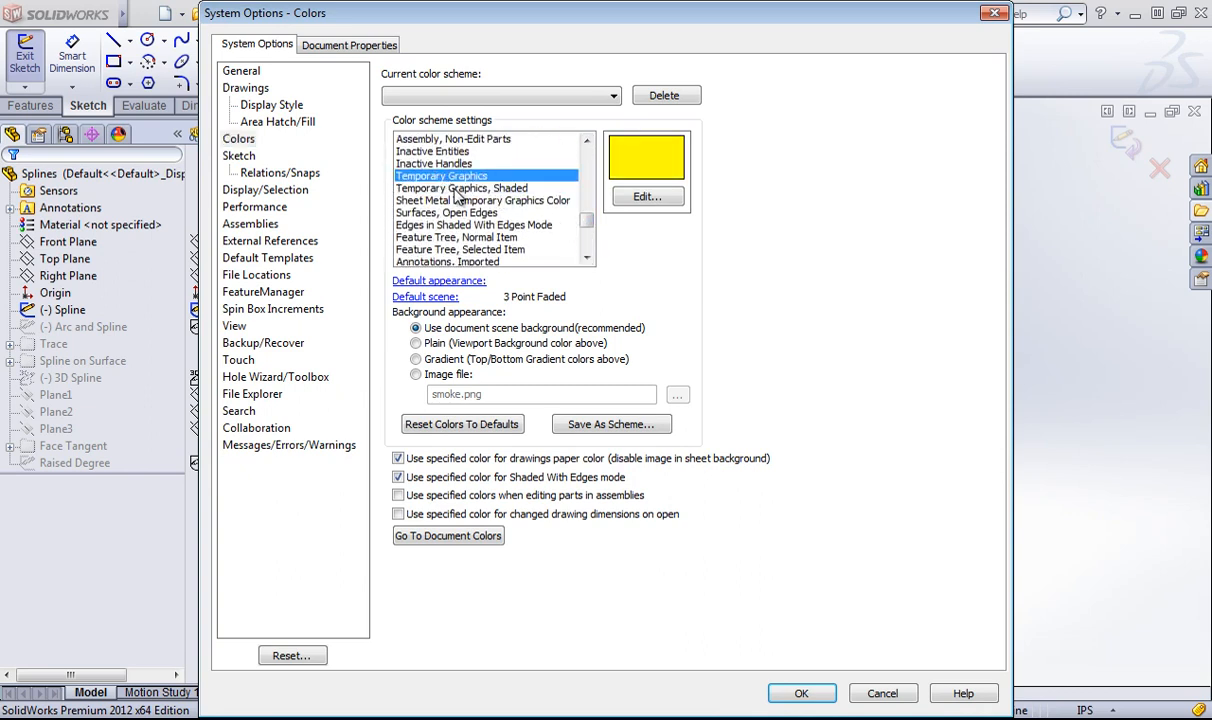
click(455, 189)
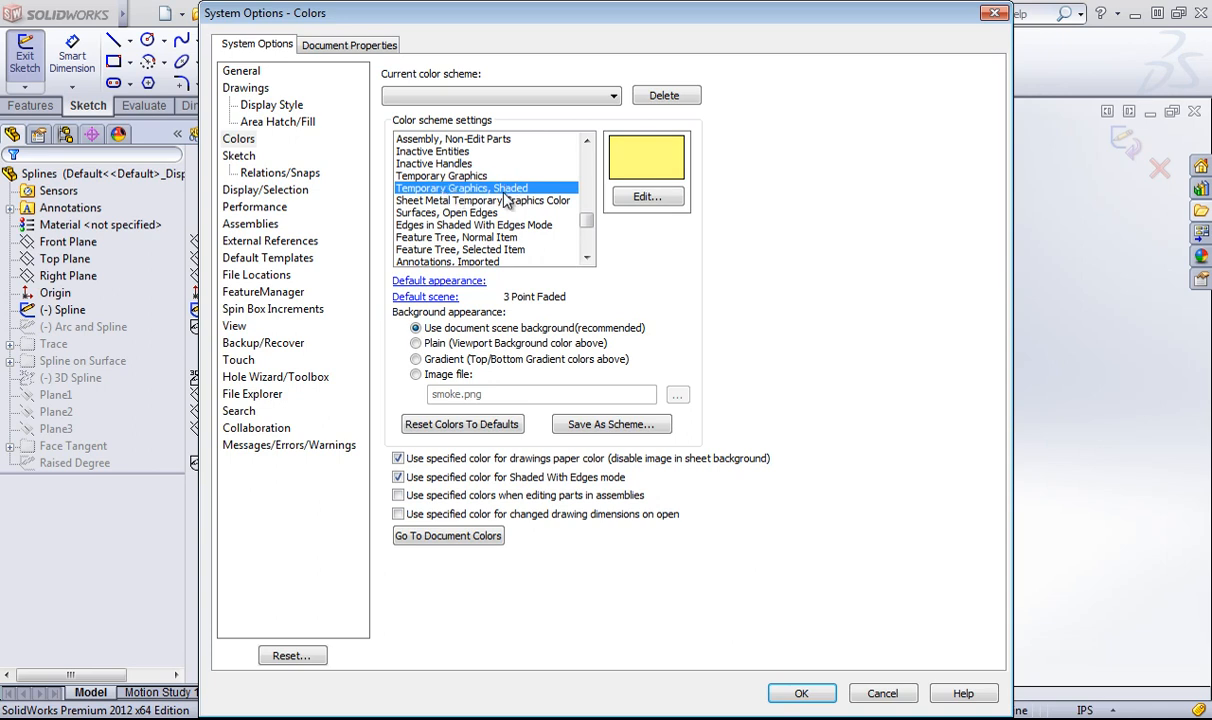
click(640, 196)
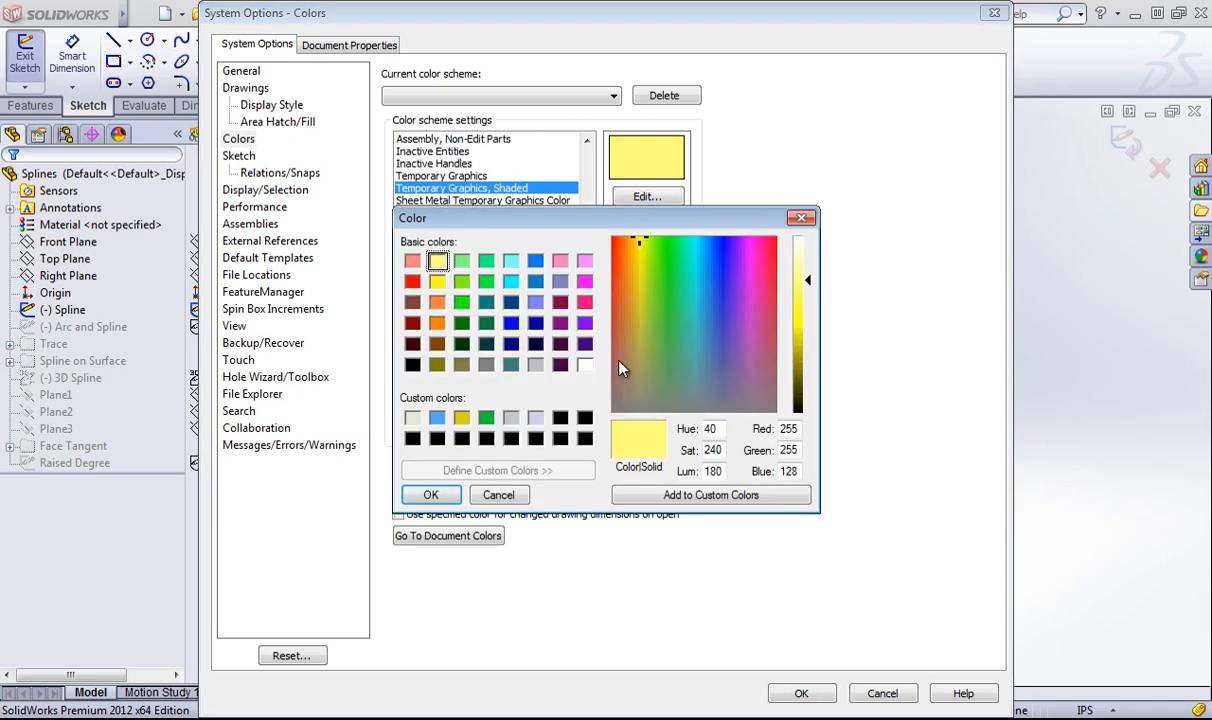
click(562, 323)
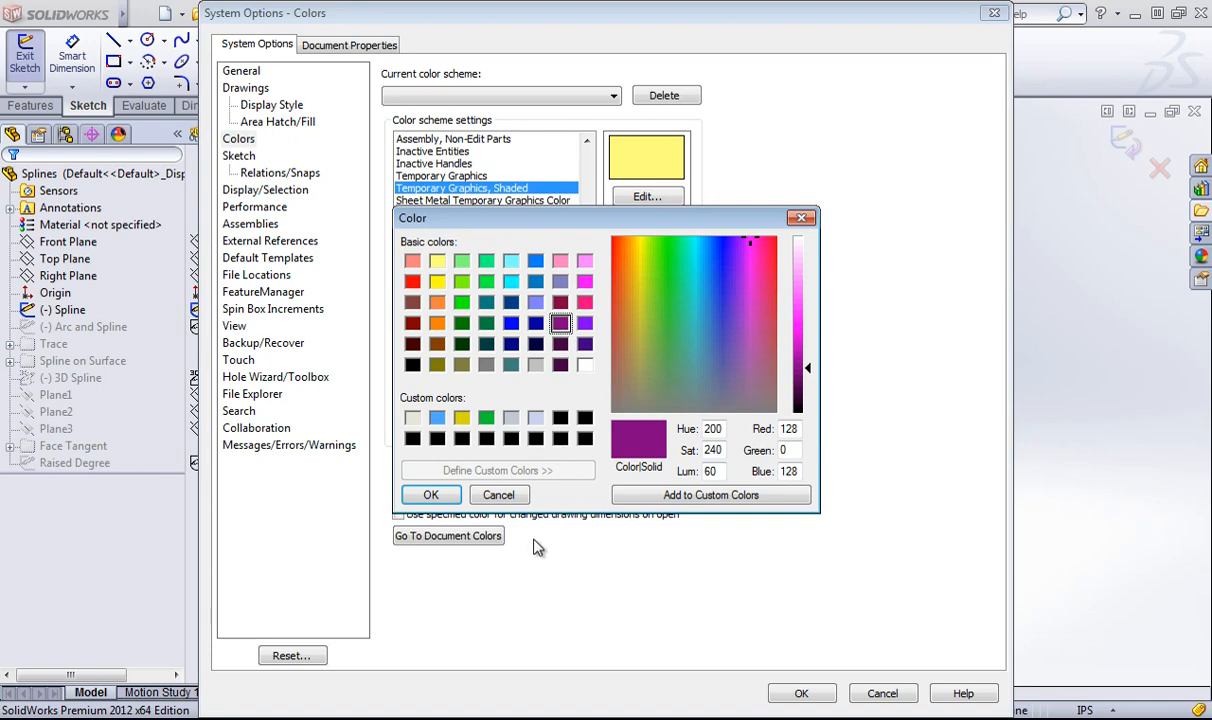
click(431, 496)
click(805, 693)
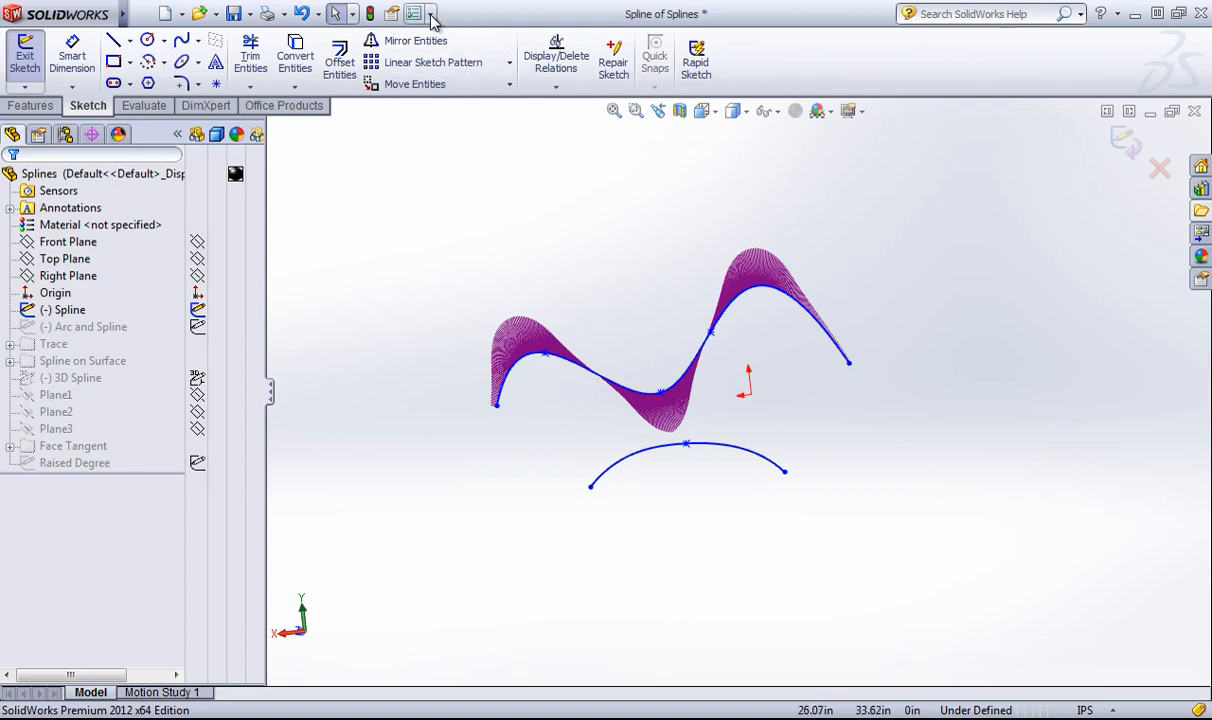
- Enable the sketch system option that shows the curvature comb bounding curve
scroll(600, 405, down, 5)
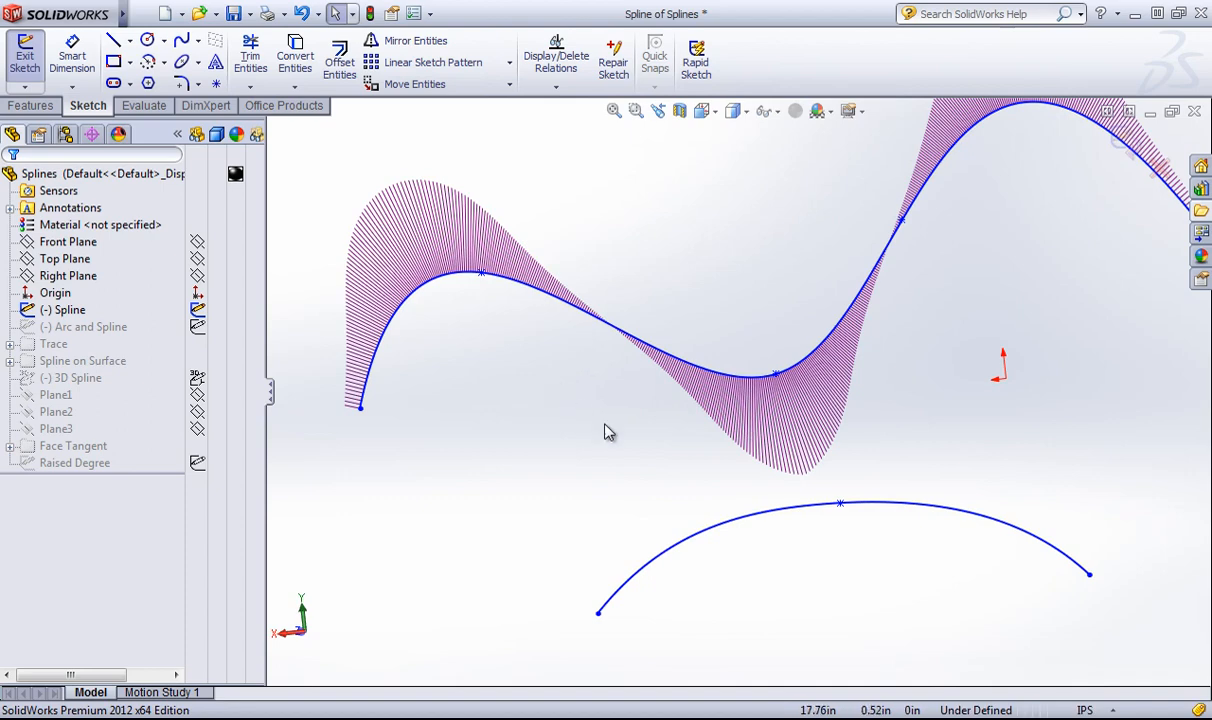
click(428, 13)
click(445, 33)
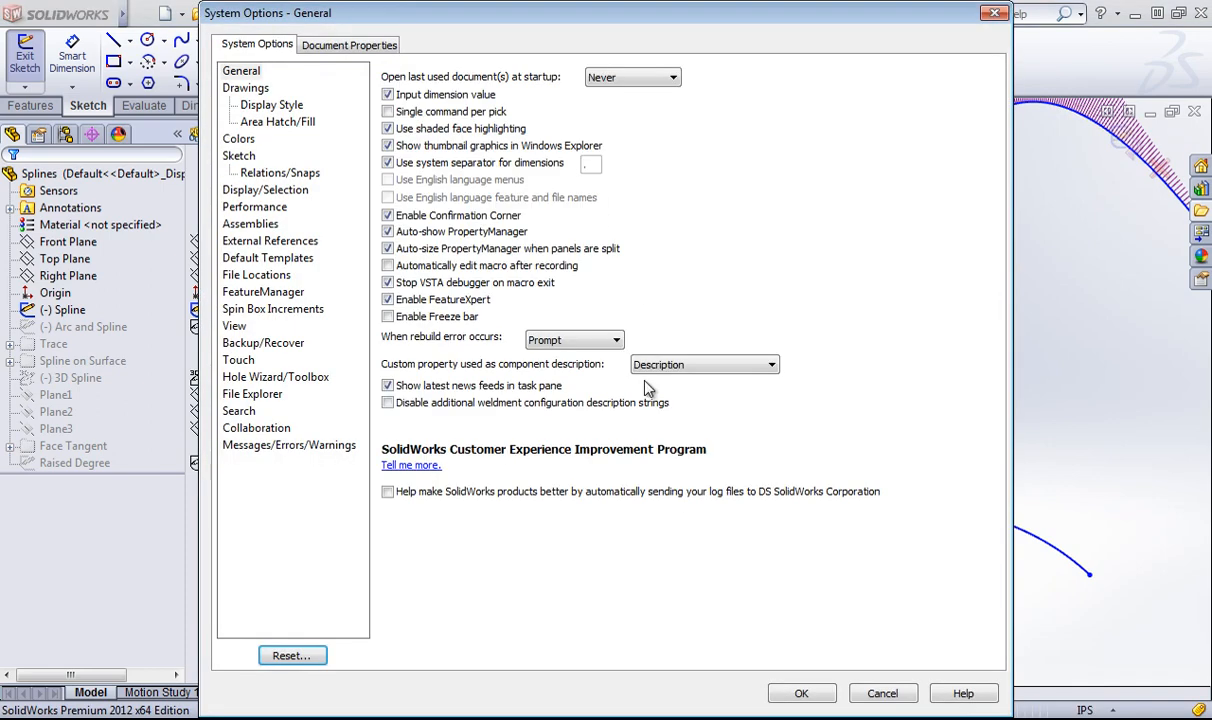
click(263, 191)
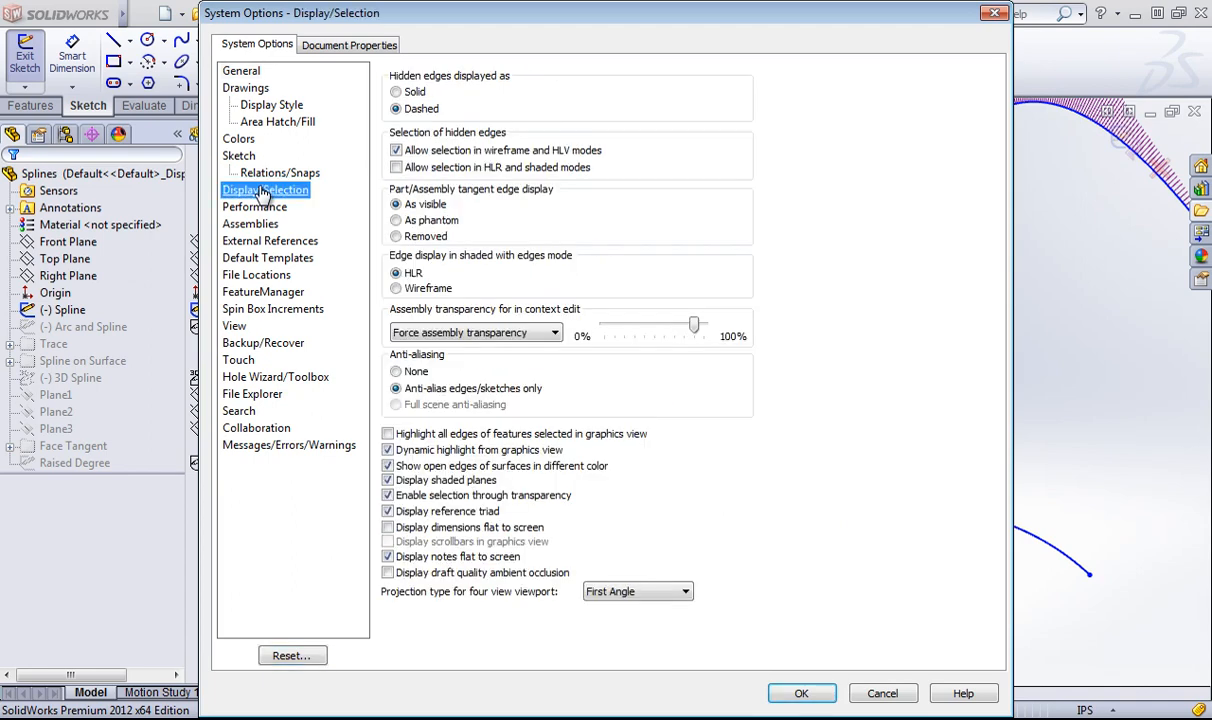
click(236, 156)
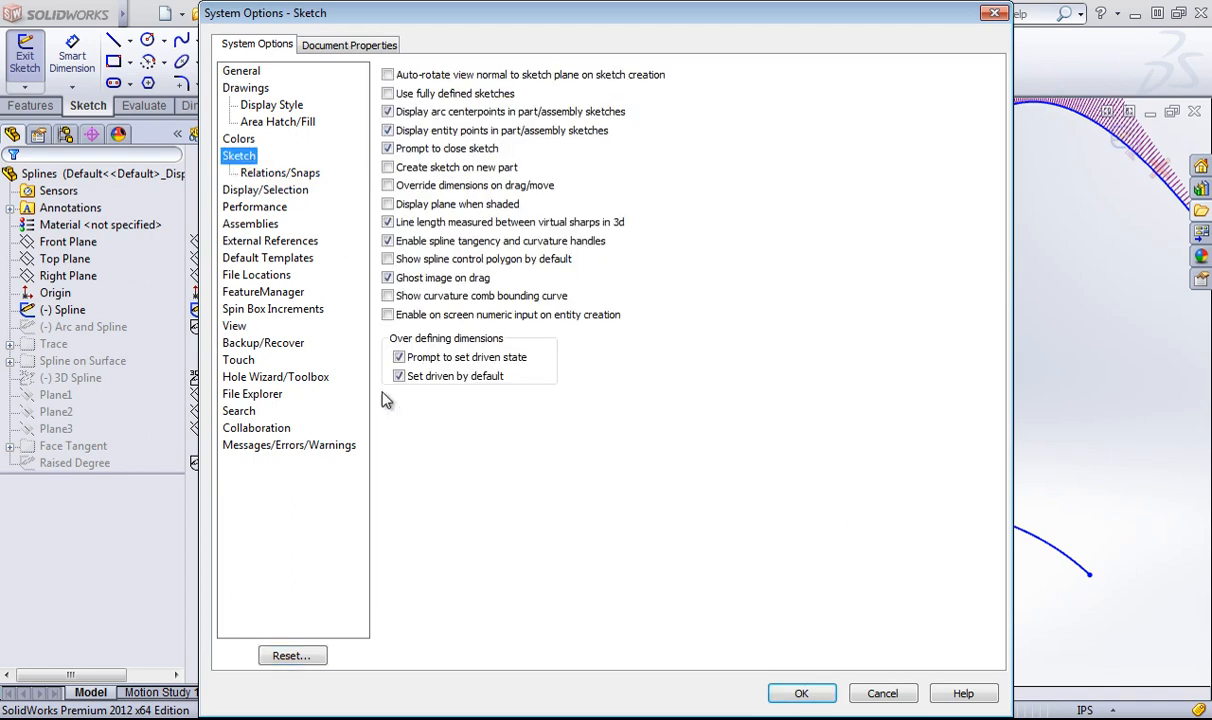
click(388, 297)
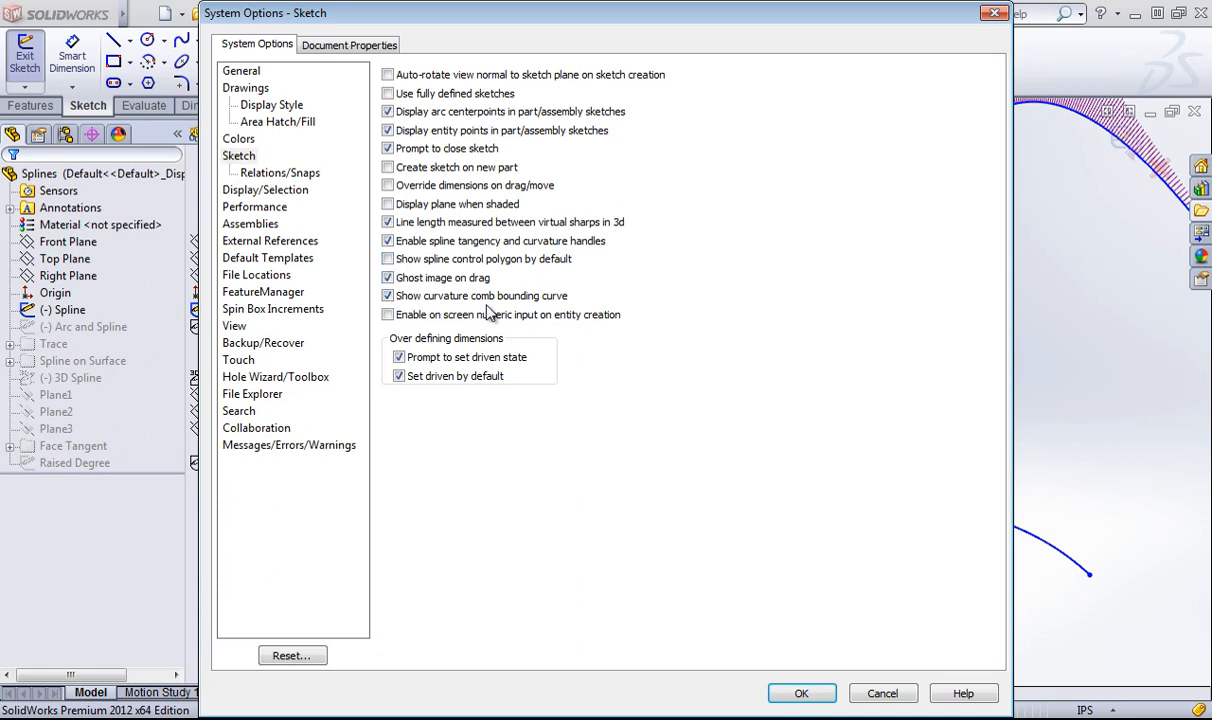
click(801, 693)
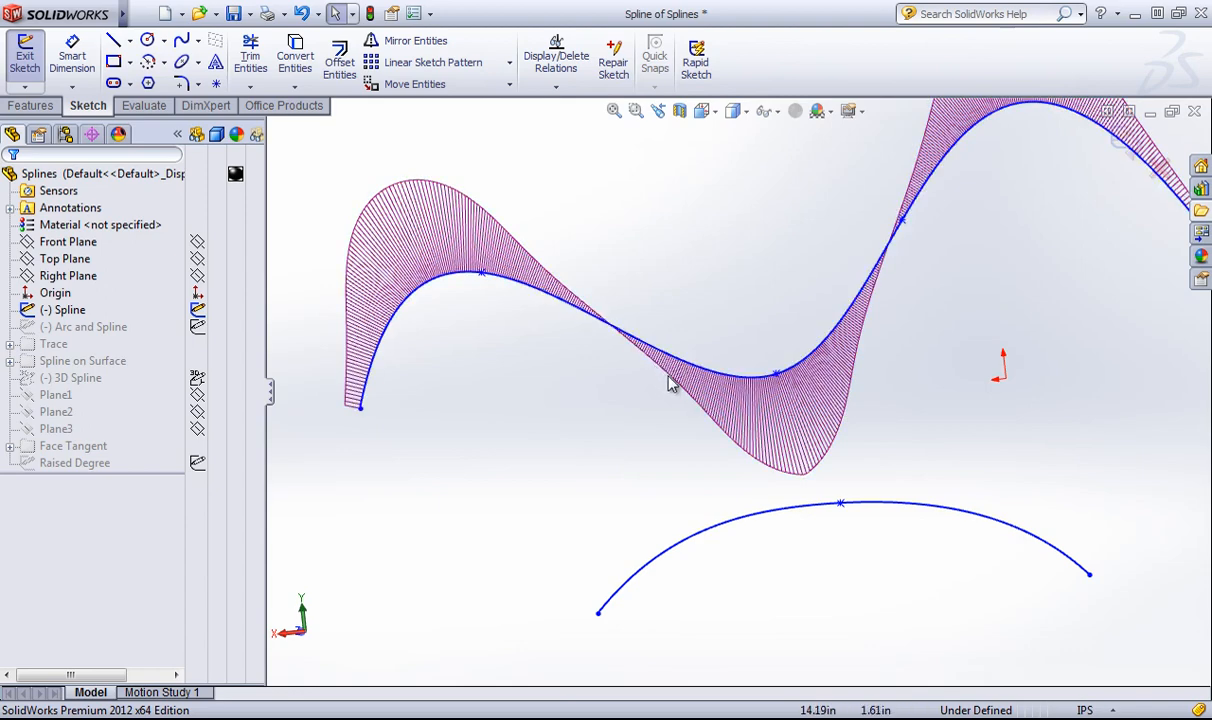
- Exit the Spline sketch and hide it in the part
scroll(903, 310, up, 3)
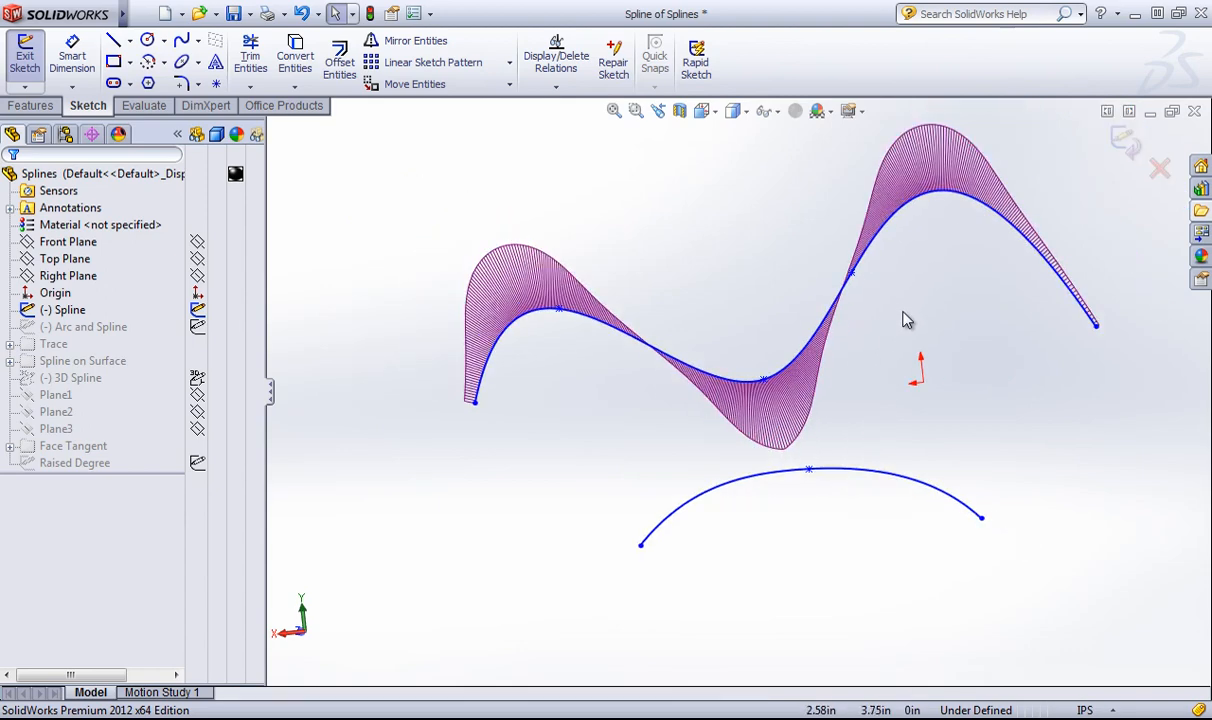
scroll(981, 305, down, 2)
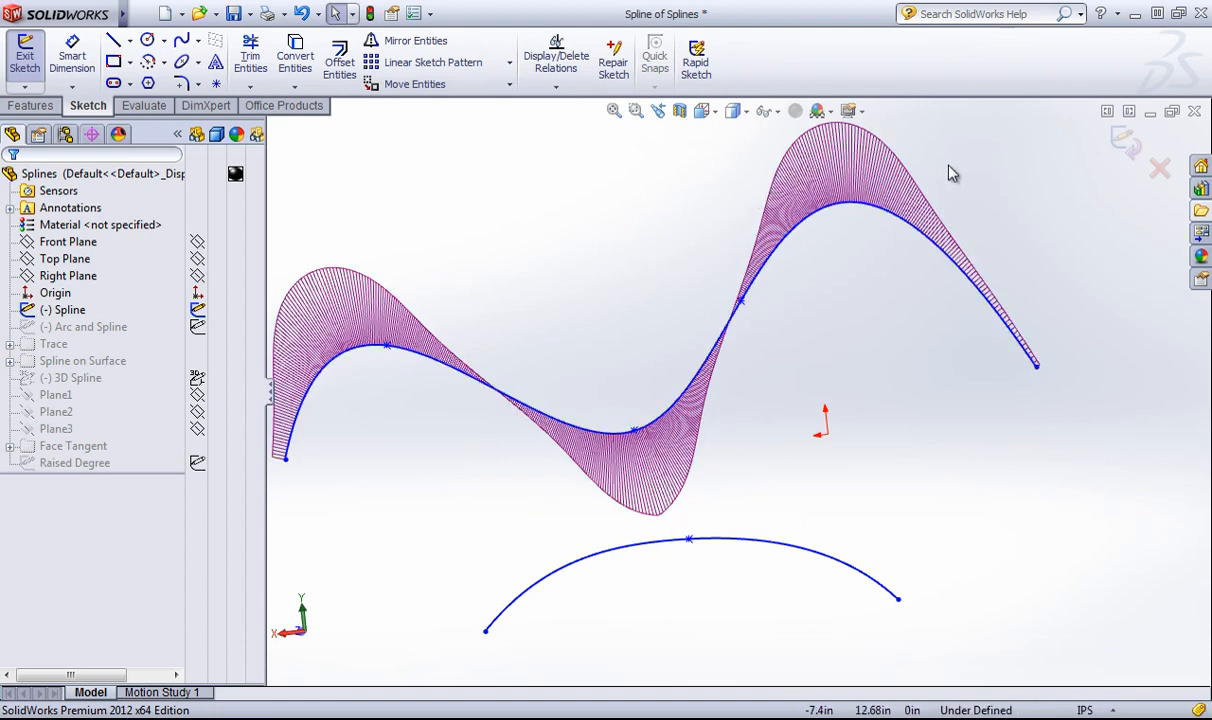
scroll(548, 367, up, 2)
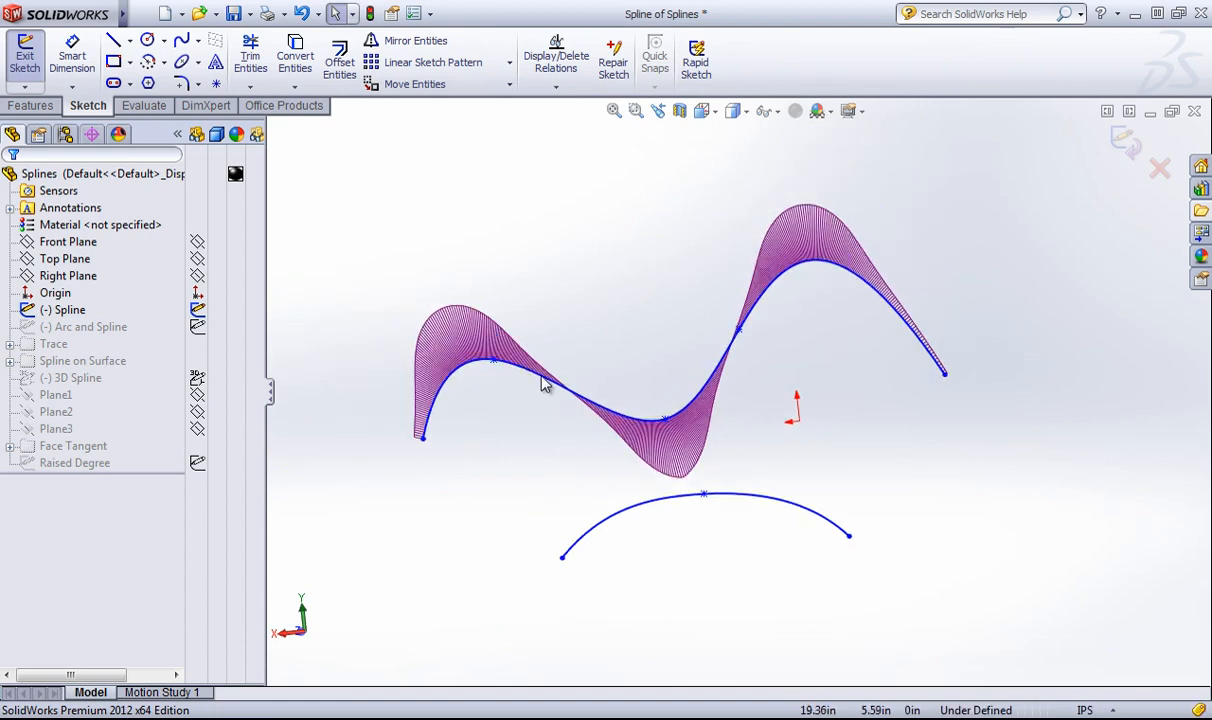
click(1126, 145)
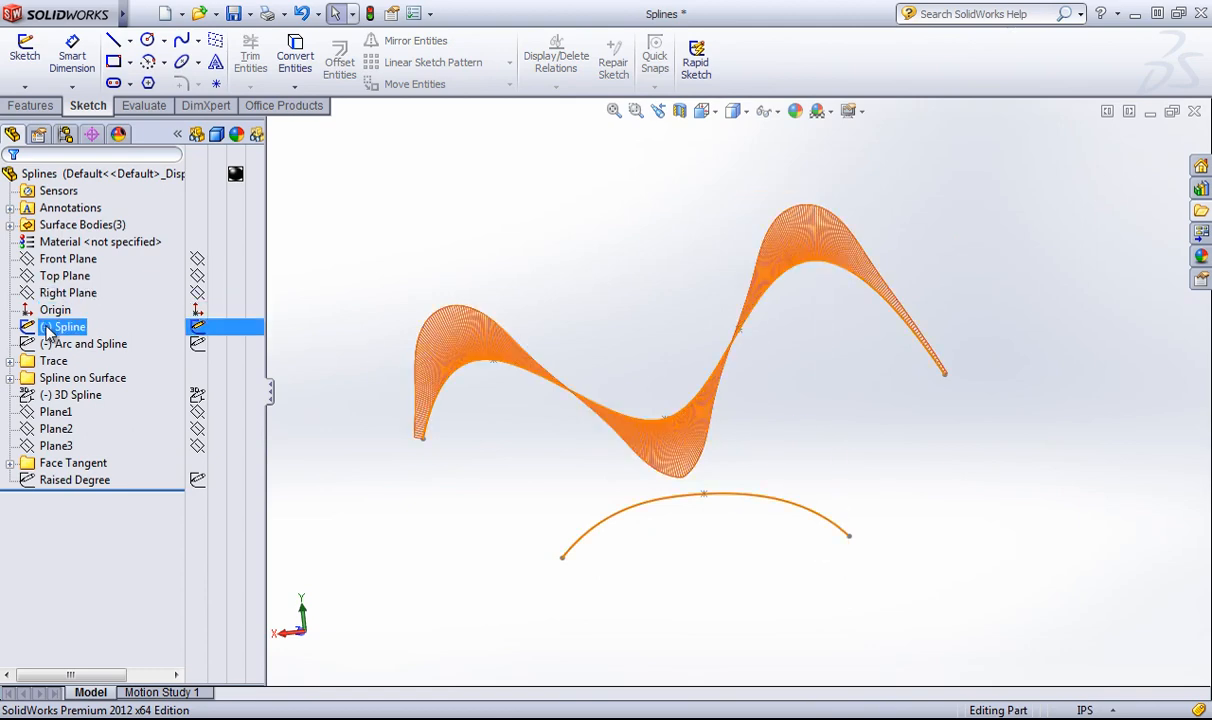
right_click(55, 326)
click(60, 296)
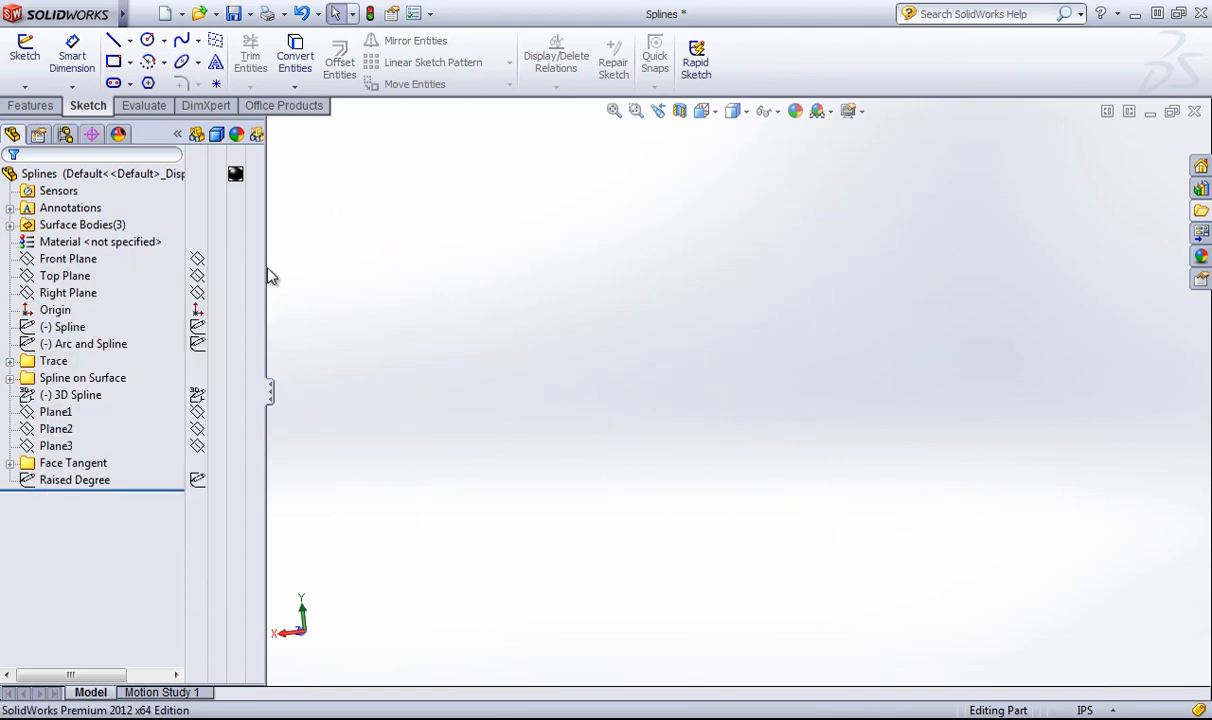
- Show the Arc and Spline sketch and open it for editing
right_click(78, 343)
click(98, 316)
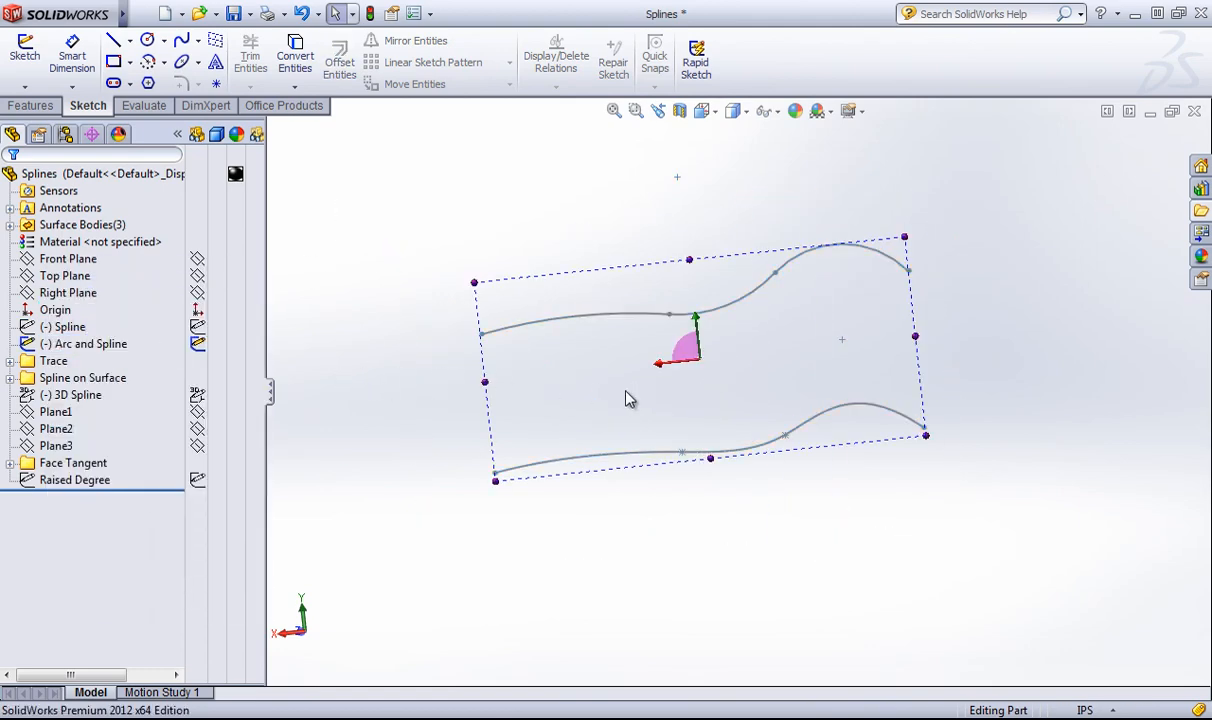
middle_drag(628, 398, 571, 398)
click(50, 345)
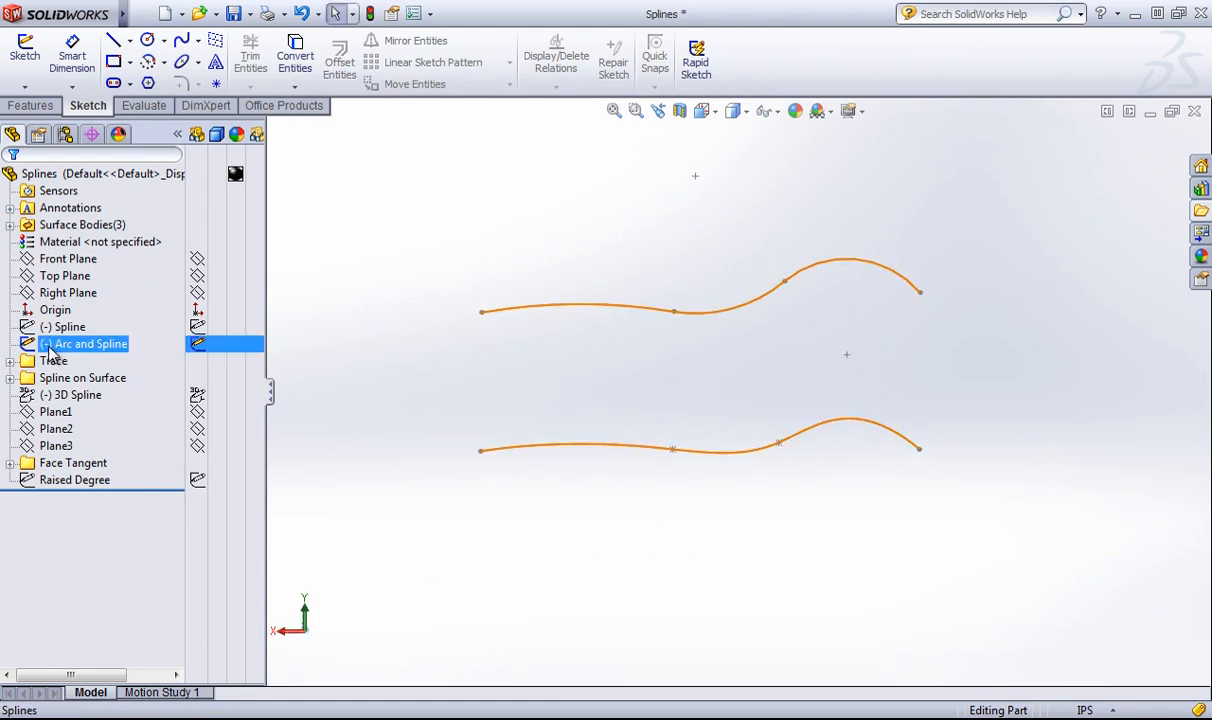
right_click(50, 347)
click(61, 297)
scroll(900, 318, down, 2)
scroll(722, 385, up, 1)
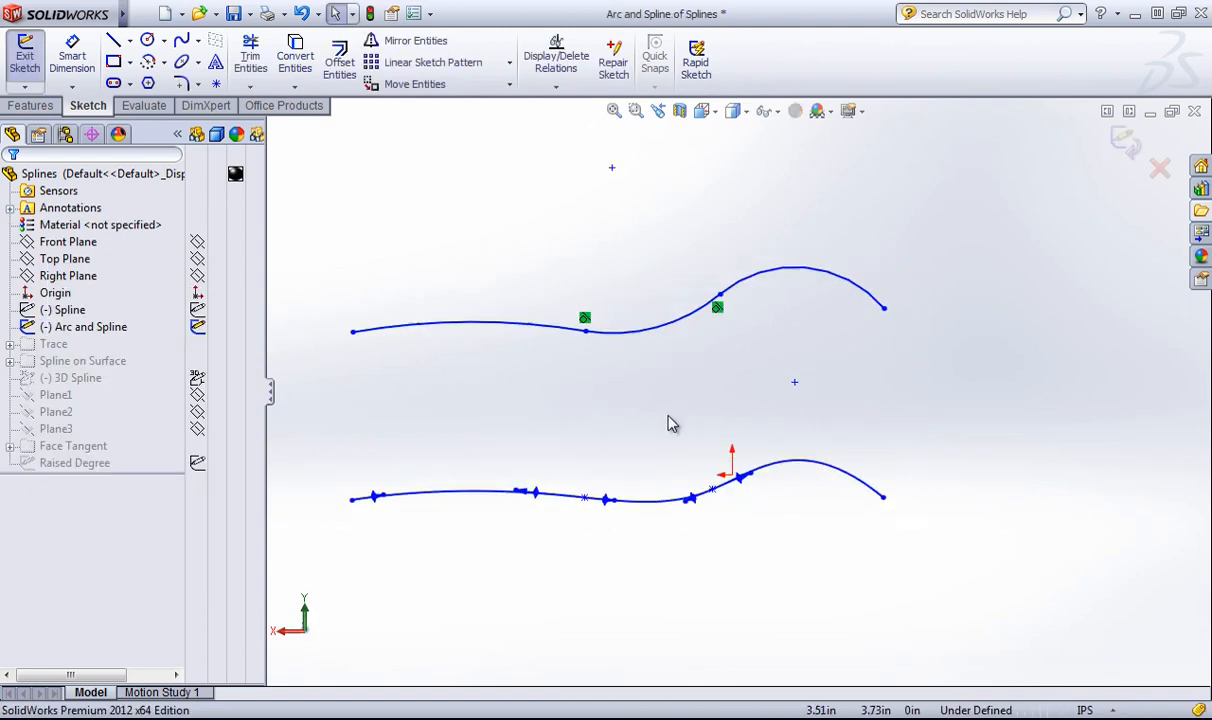
scroll(512, 424, up, 1)
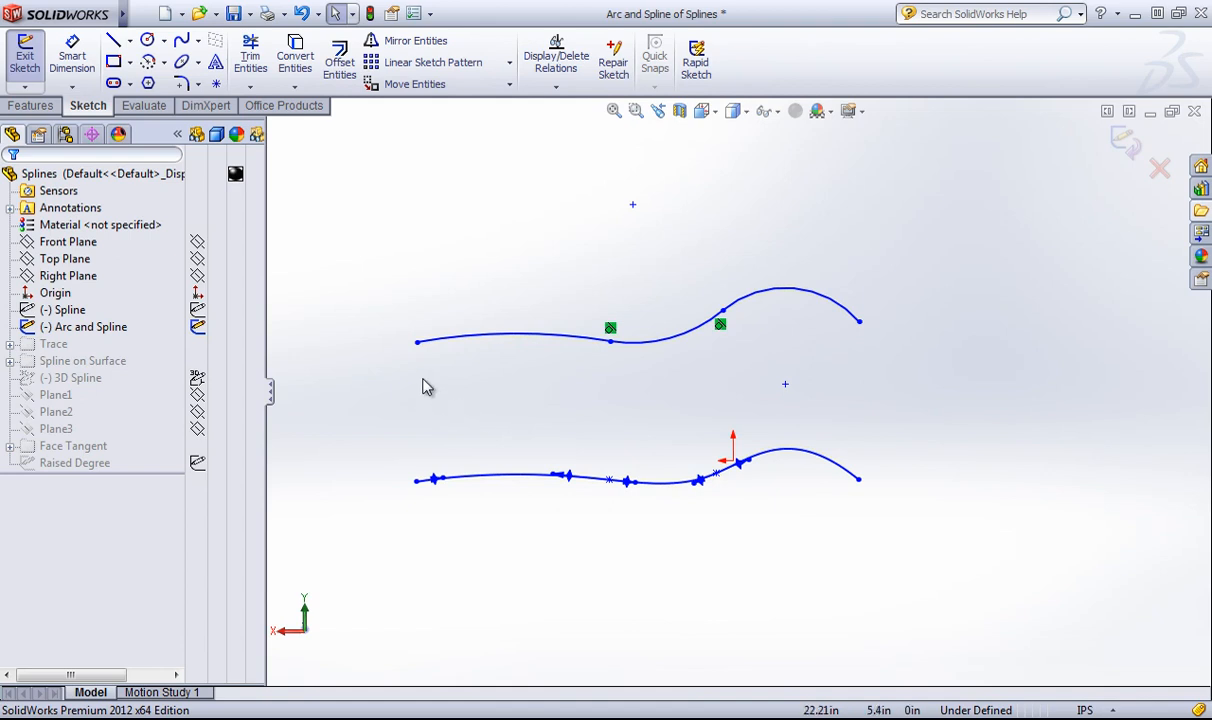
- Inspect the arcs of the upper curve and the tangent relations joining them
click(454, 339)
click(664, 340)
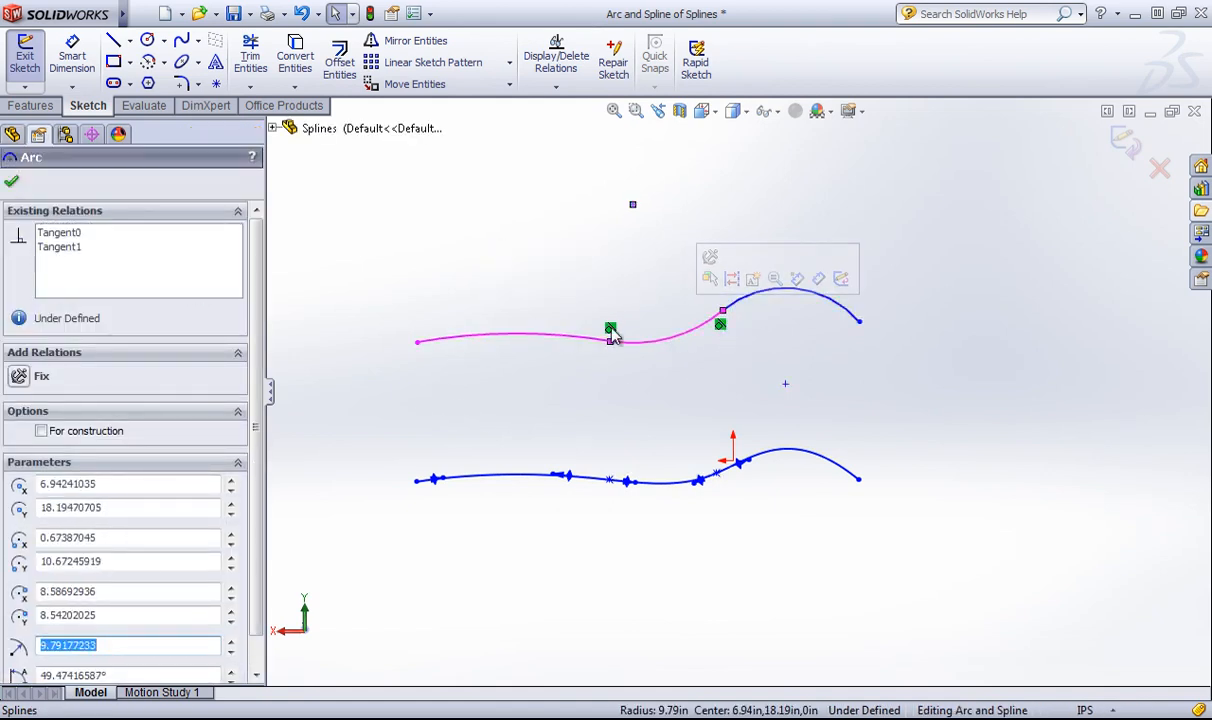
click(870, 375)
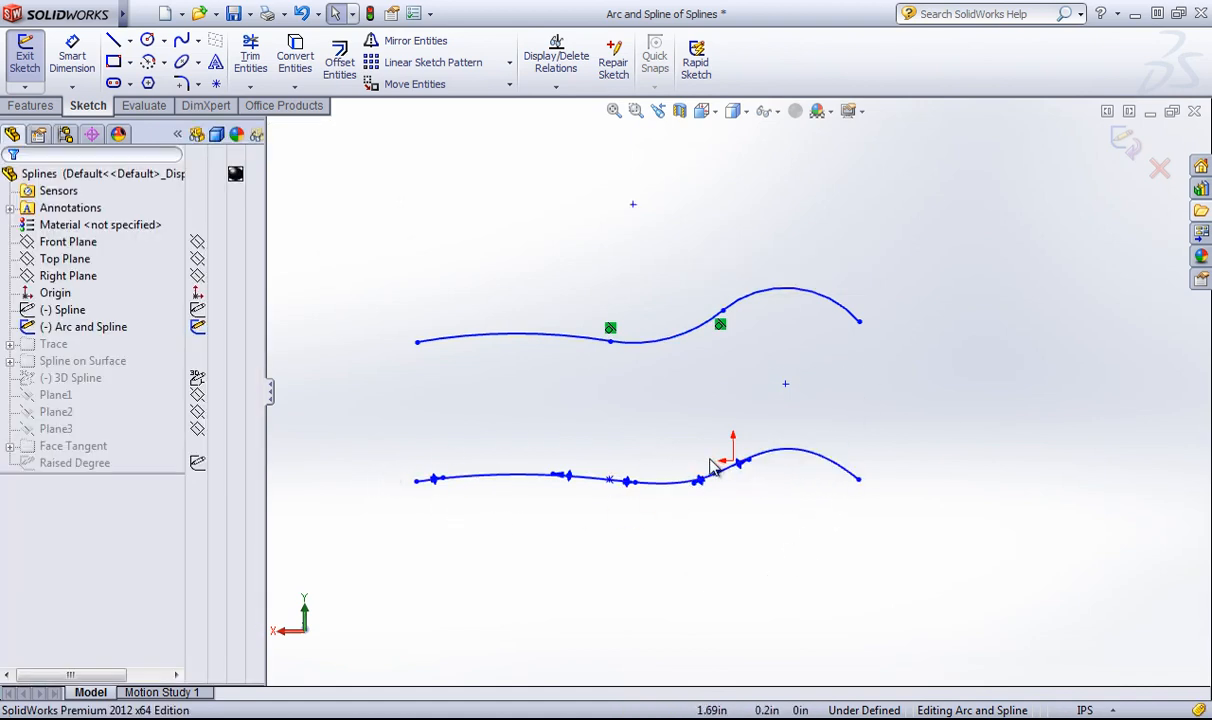
- Show curvature combs on the three tangent arcs of the upper curve and on the spline below them
mouse_move(368, 390)
mouse_down()
mouse_move(527, 360)
mouse_move(1084, 180)
mouse_up()
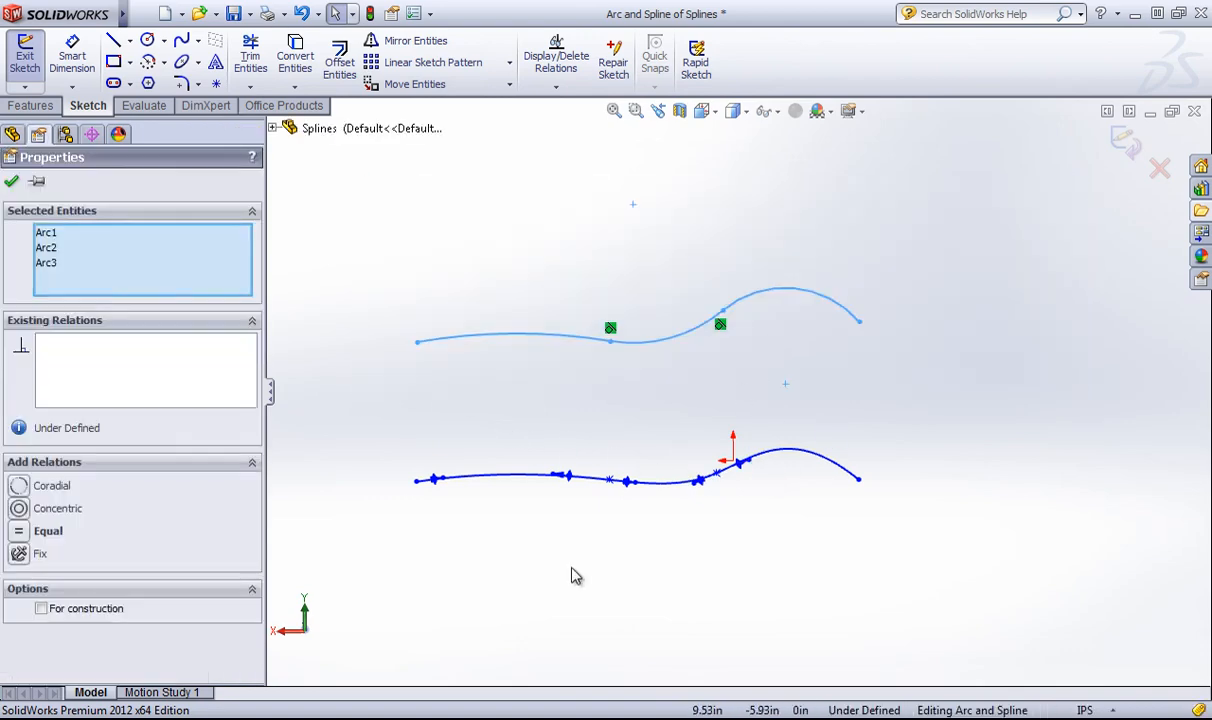
drag(340, 555, 905, 240)
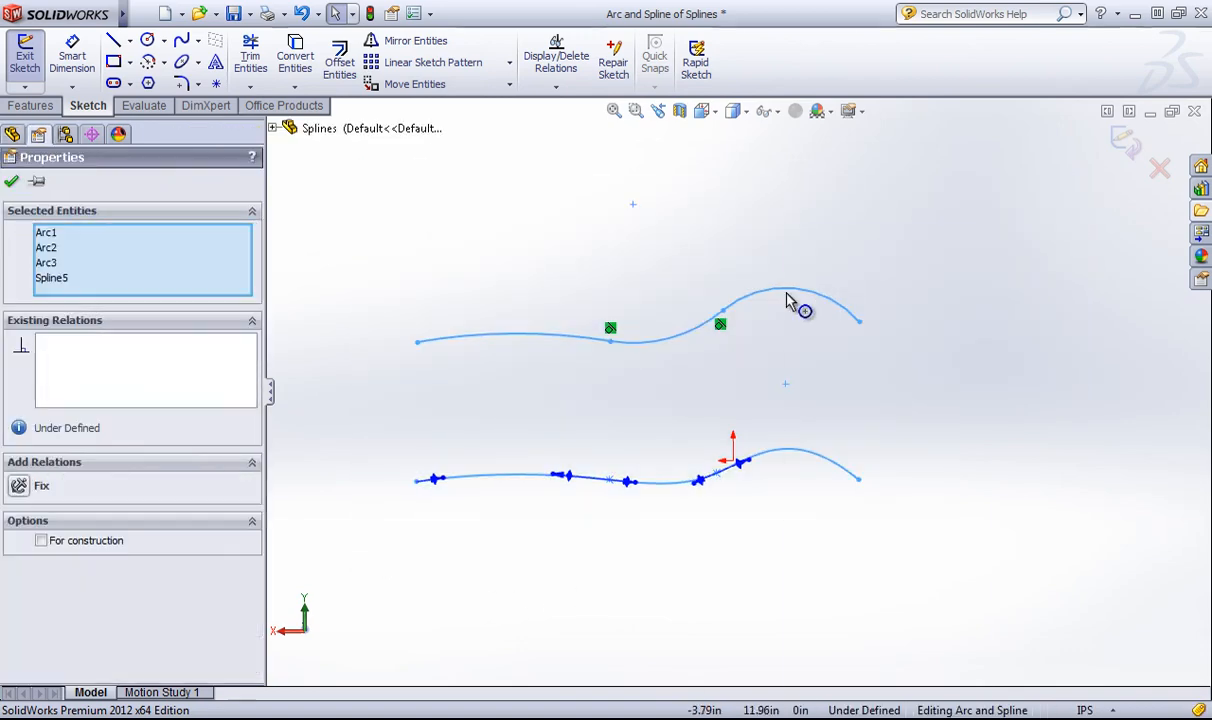
right_click(792, 294)
click(860, 540)
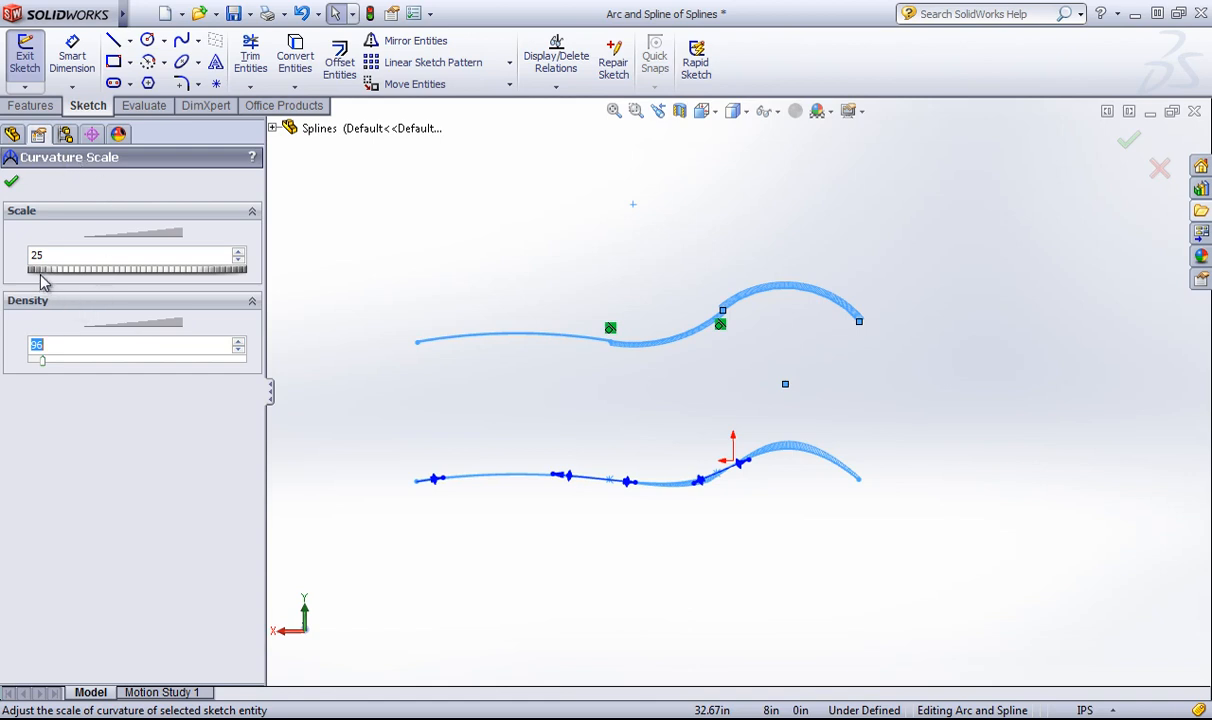
- Set the curvature comb scale to 100 for the arcs and the spline
drag(42, 281, 195, 273)
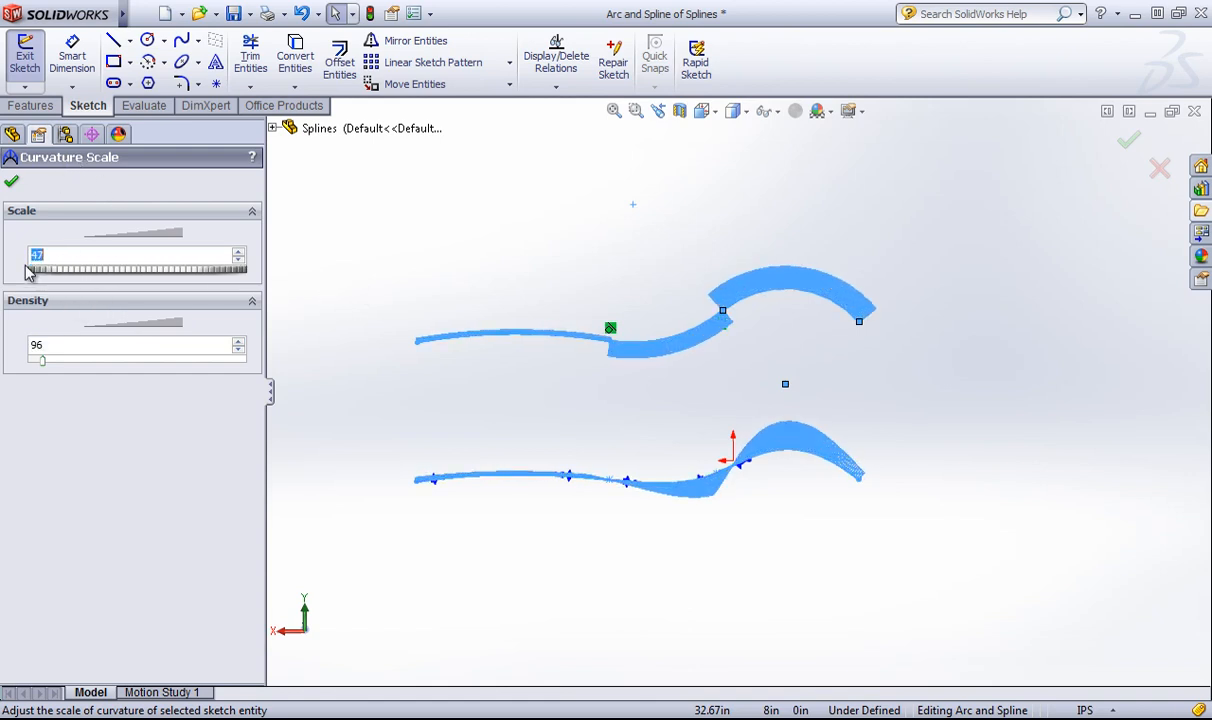
drag(30, 274, 320, 297)
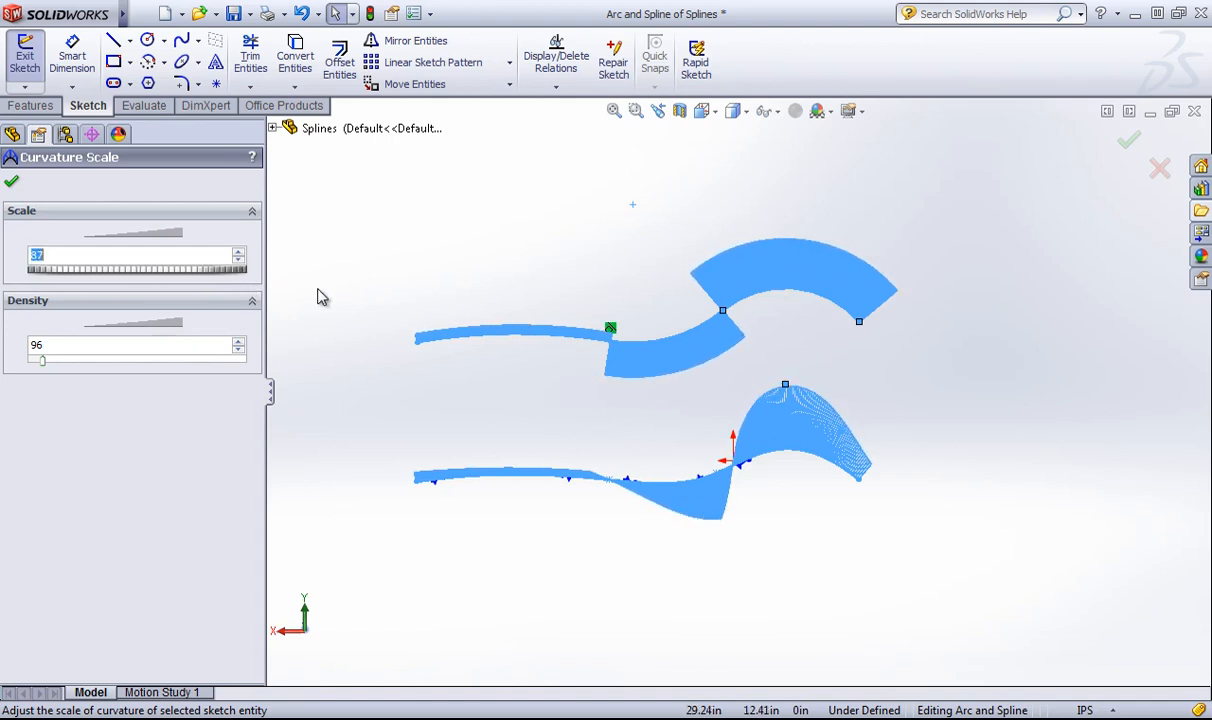
drag(82, 277, 156, 285)
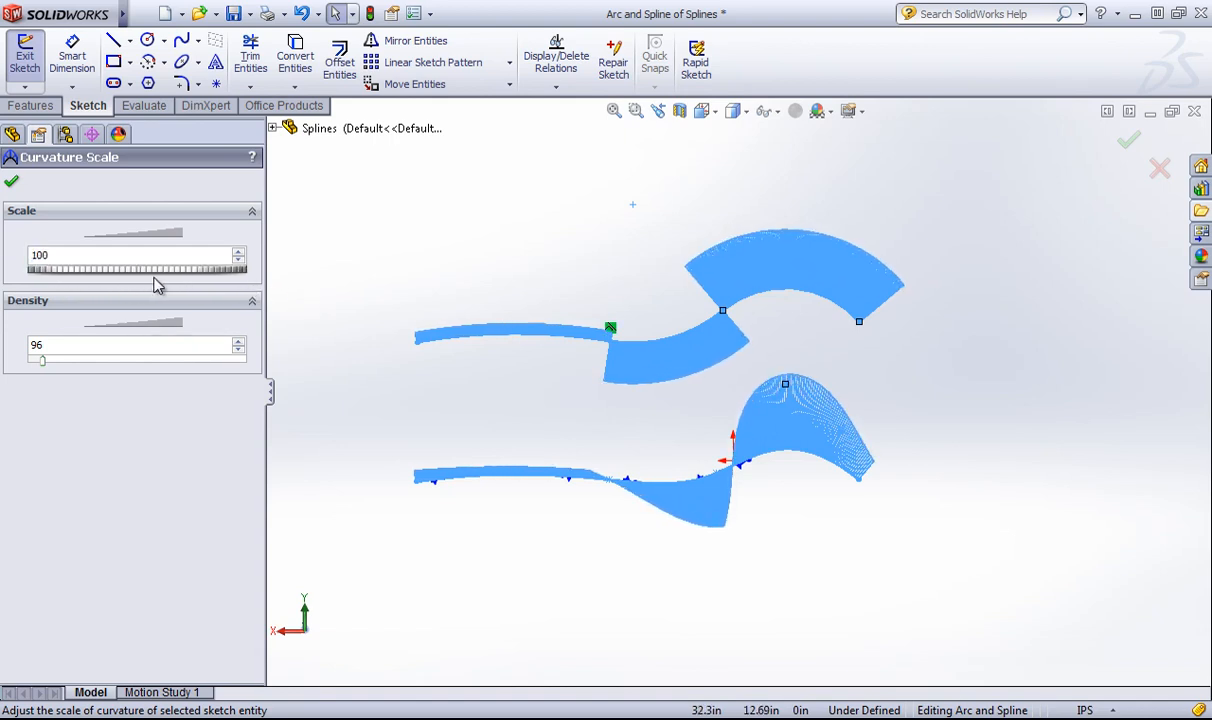
click(11, 181)
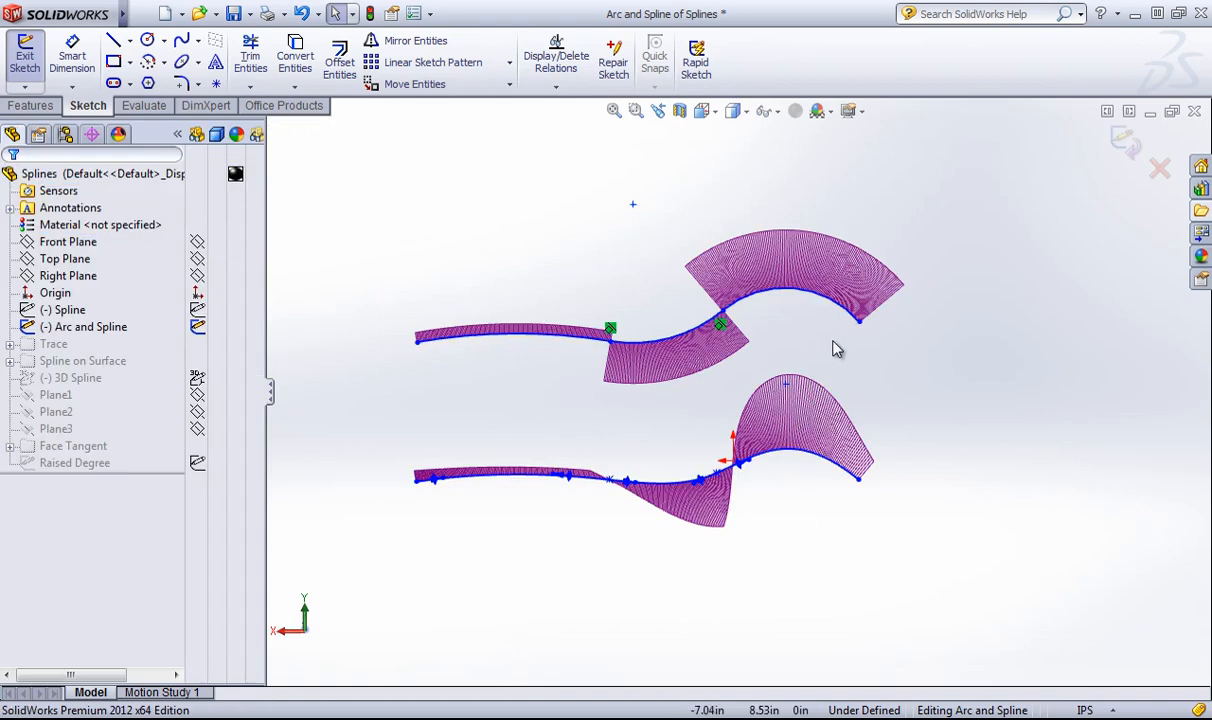
- Examine the curvature combs where the arcs join and compare them with the comb along the spline
click(579, 474)
scroll(565, 480, down, 3)
click(708, 447)
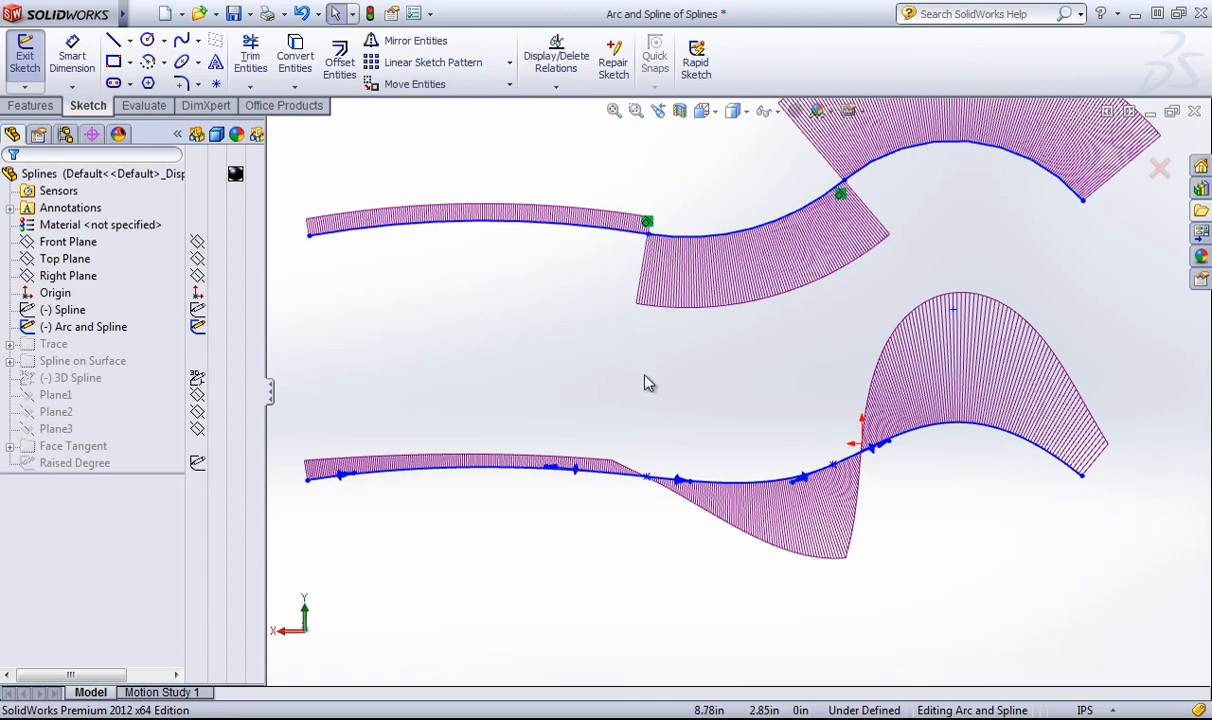
scroll(680, 488, down, 5)
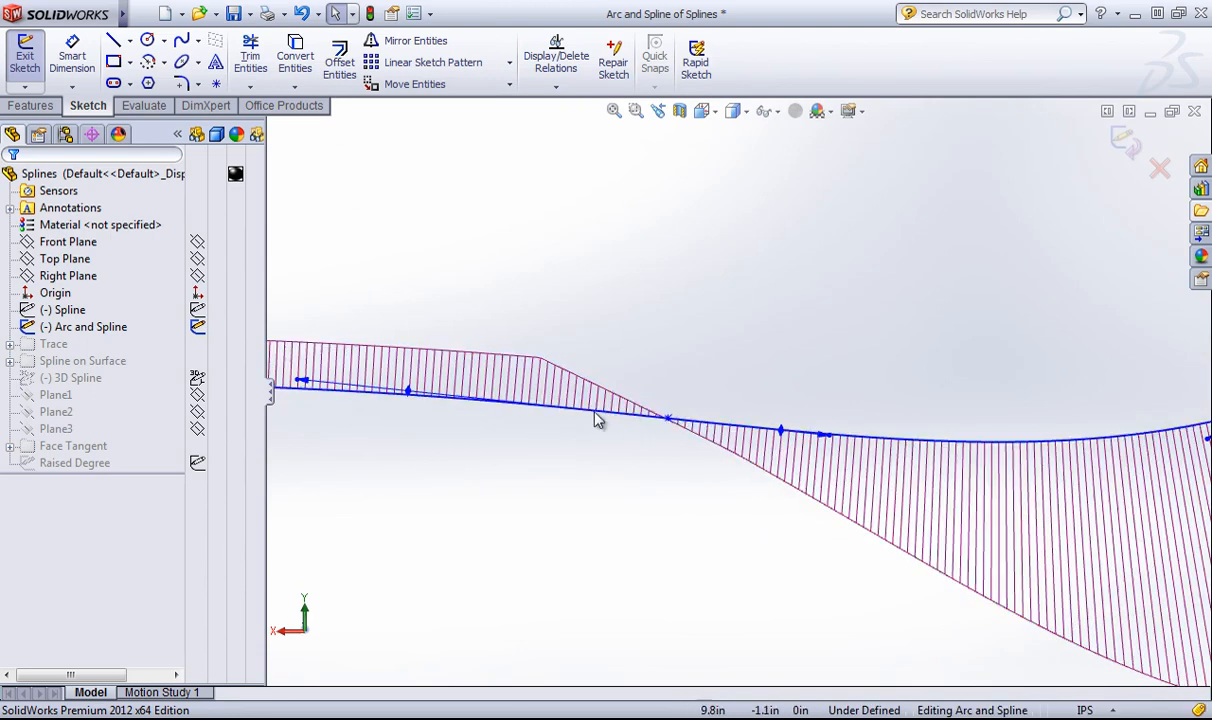
scroll(725, 506, up, 3)
scroll(724, 512, up, 5)
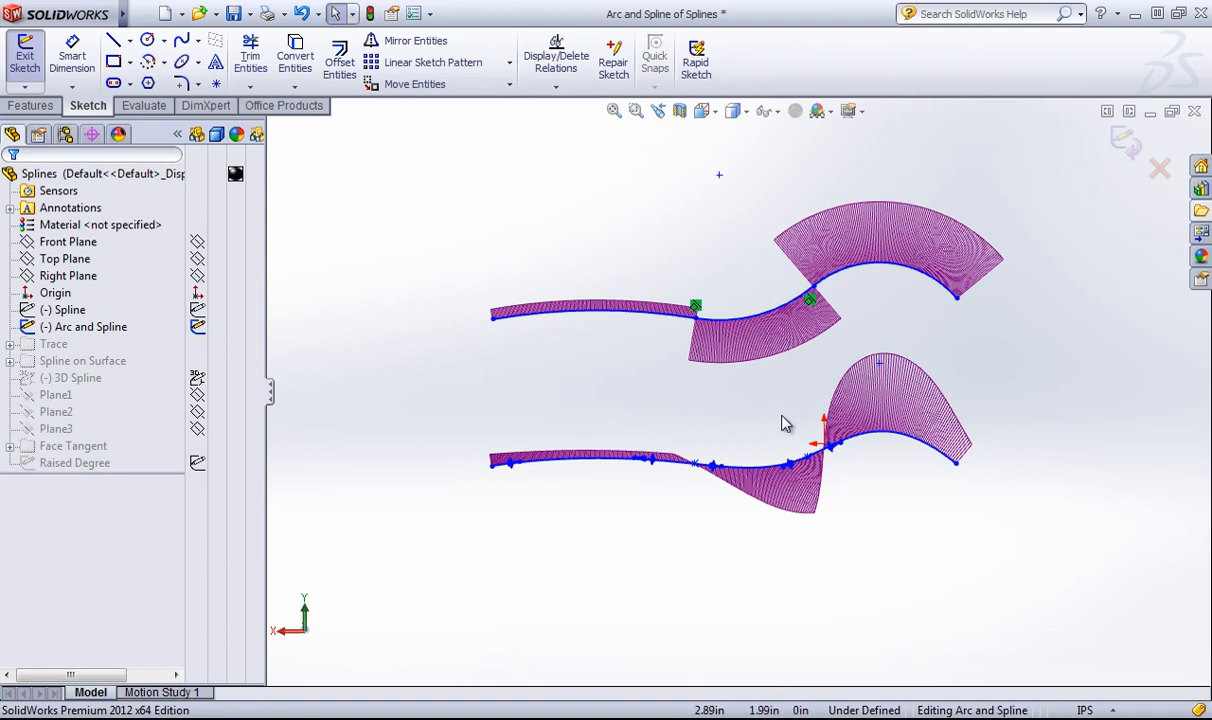
scroll(815, 450, down, 5)
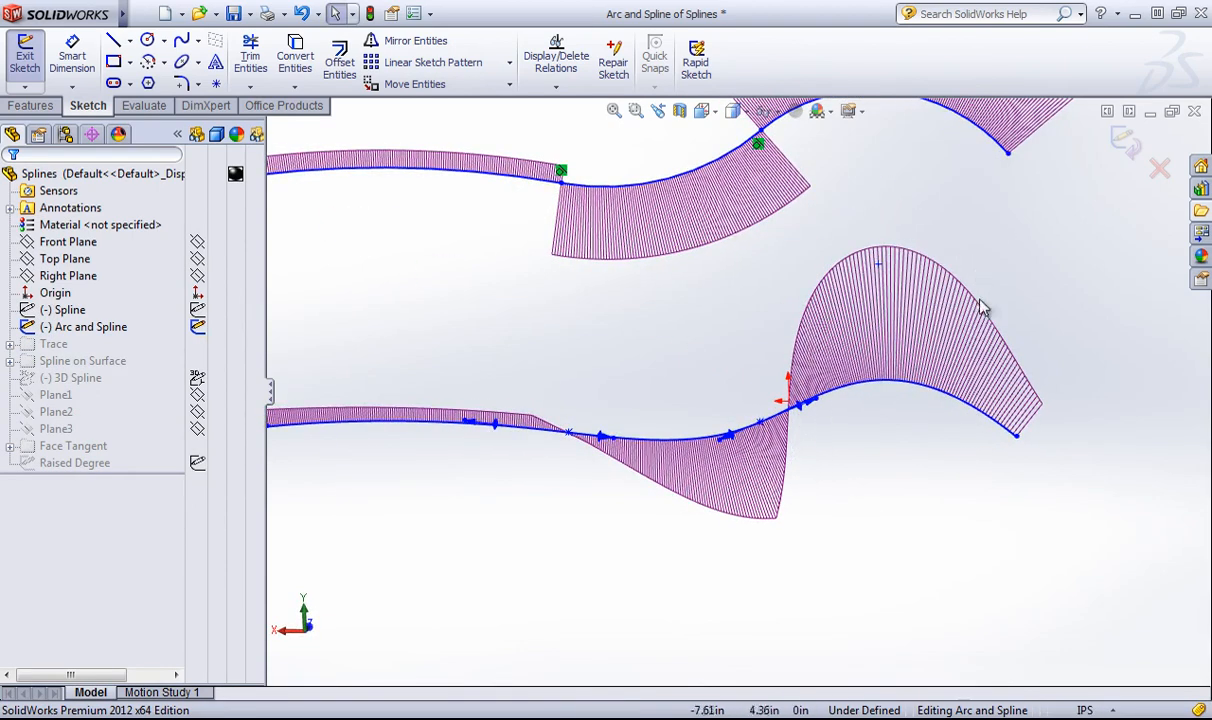
scroll(918, 388, up, 2)
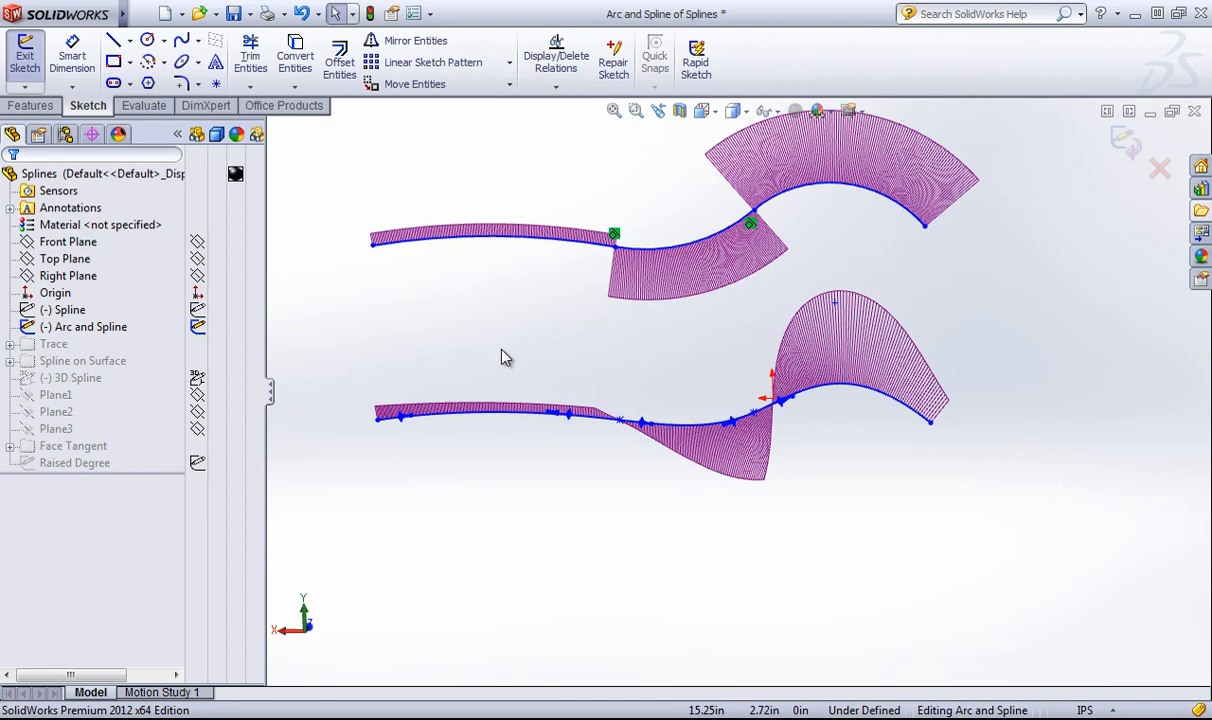
- Exit the Arc and Spline sketch and hide it in the part
click(1127, 143)
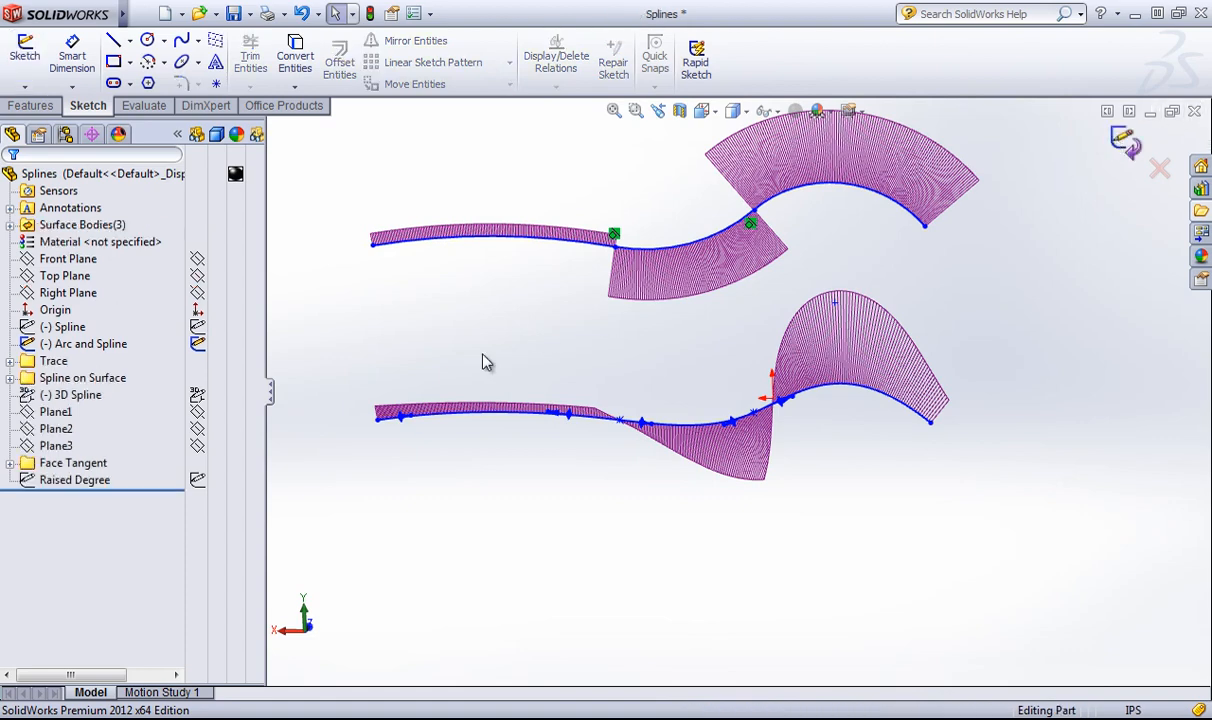
scroll(563, 373, up, 2)
scroll(393, 400, down, 1)
right_click(122, 343)
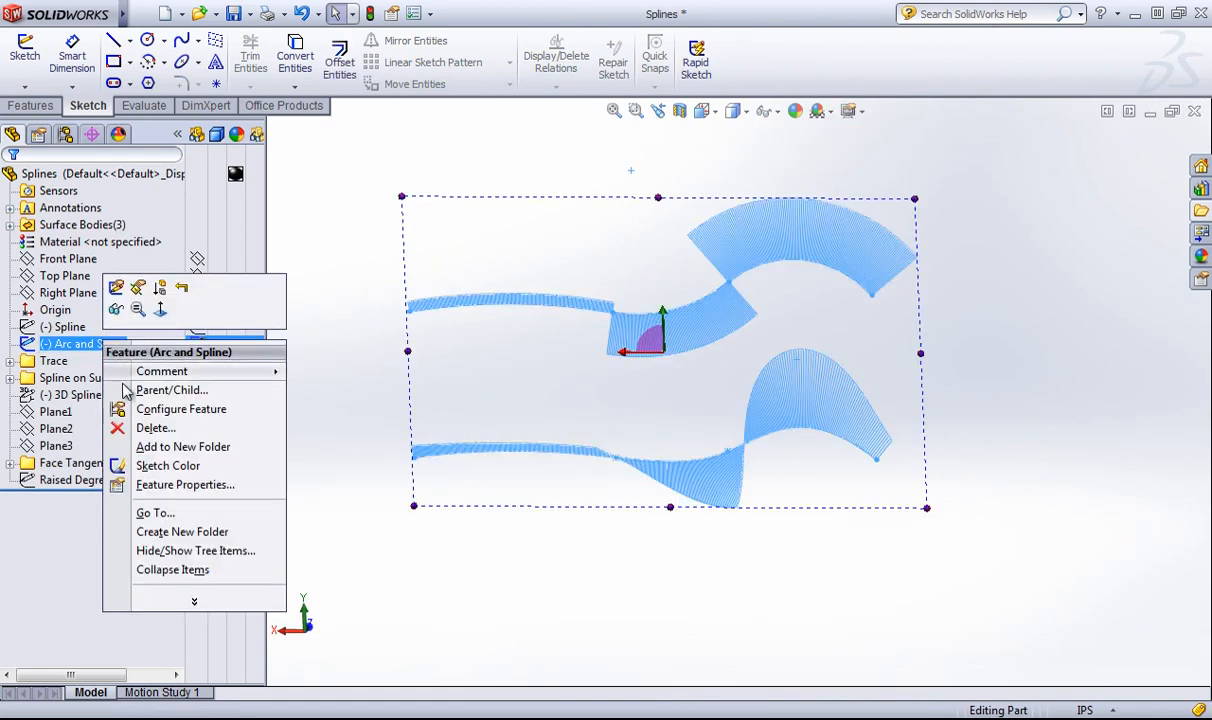
click(120, 309)
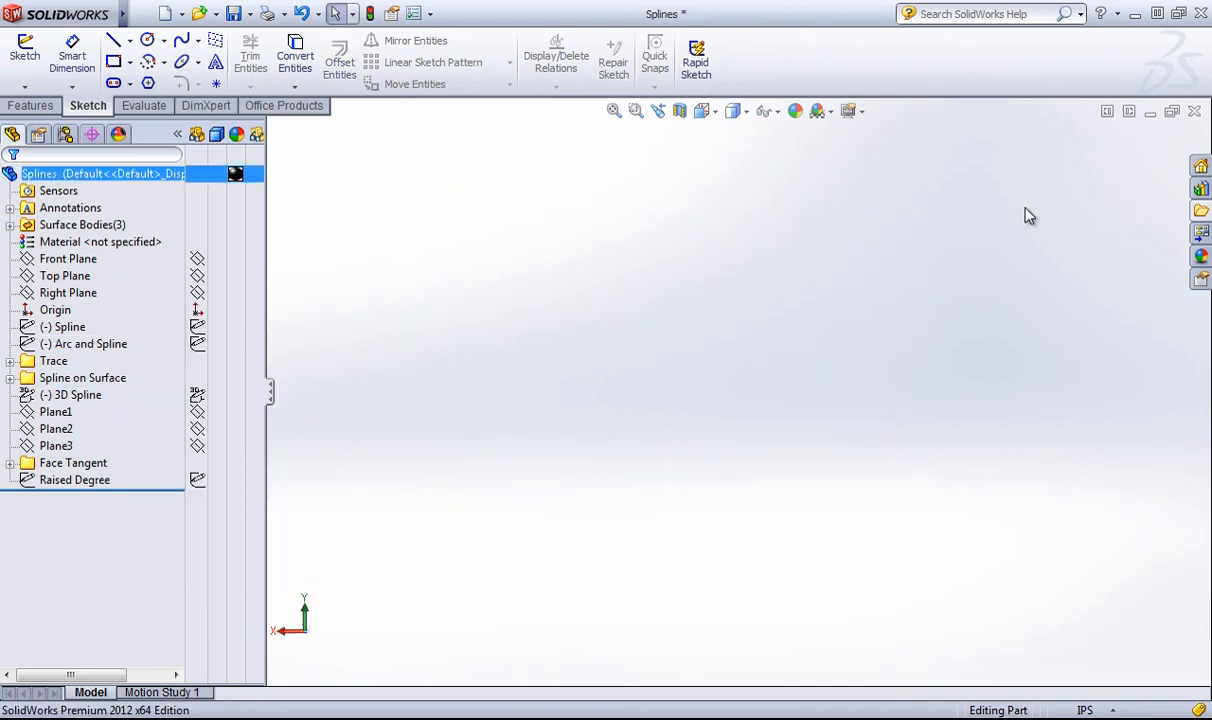
- Show the Pom sketch from the Trace folder with its bottle picture
click(10, 361)
click(70, 378)
right_click(66, 378)
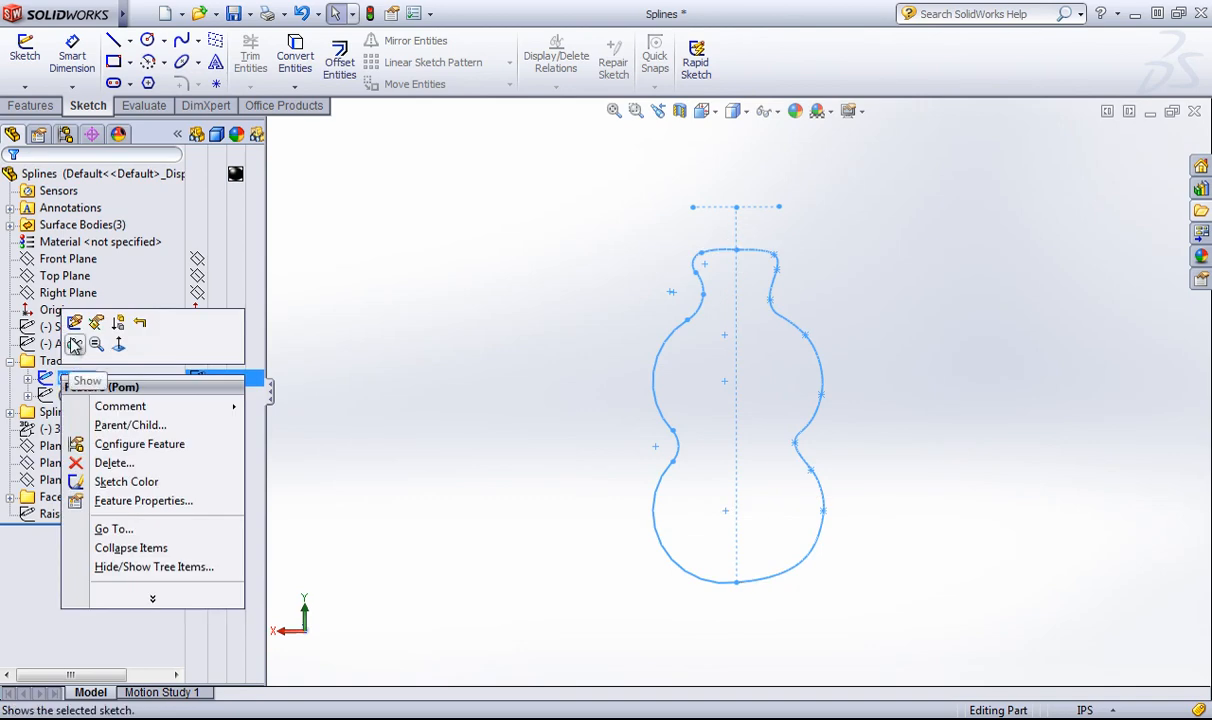
click(74, 344)
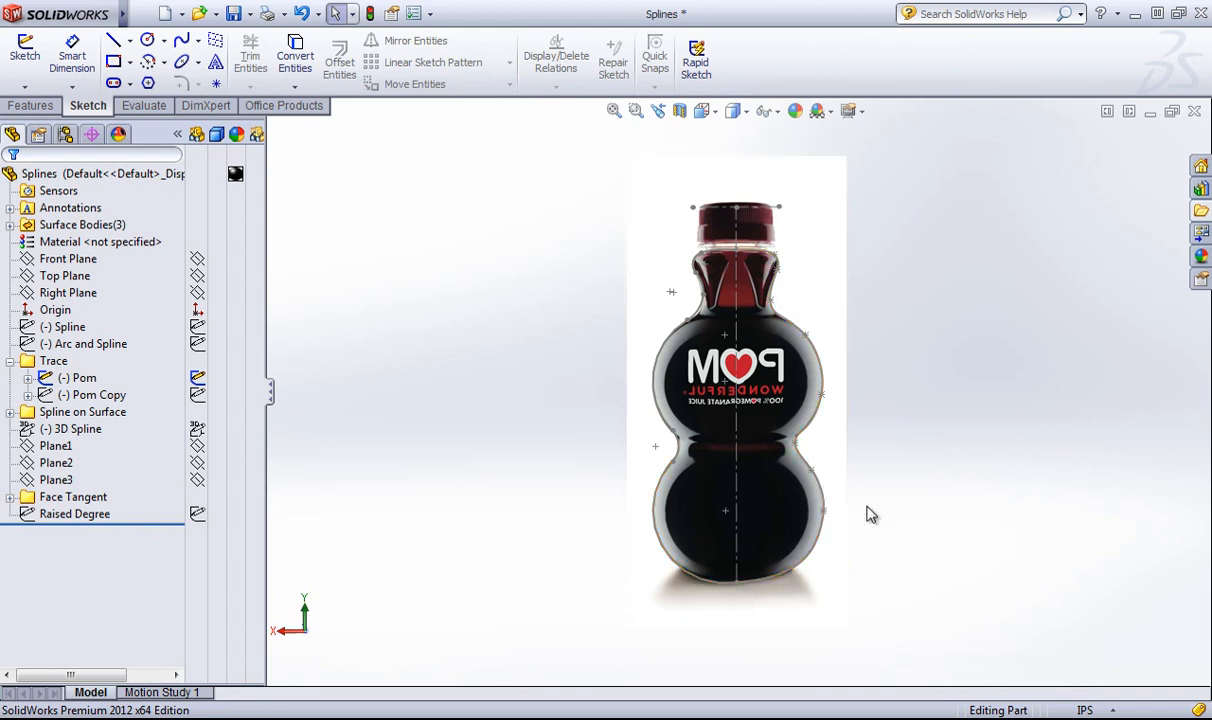
- Open the Pom sketch for editing and check the radius dimension of the bottle's lower arc
right_click(742, 590)
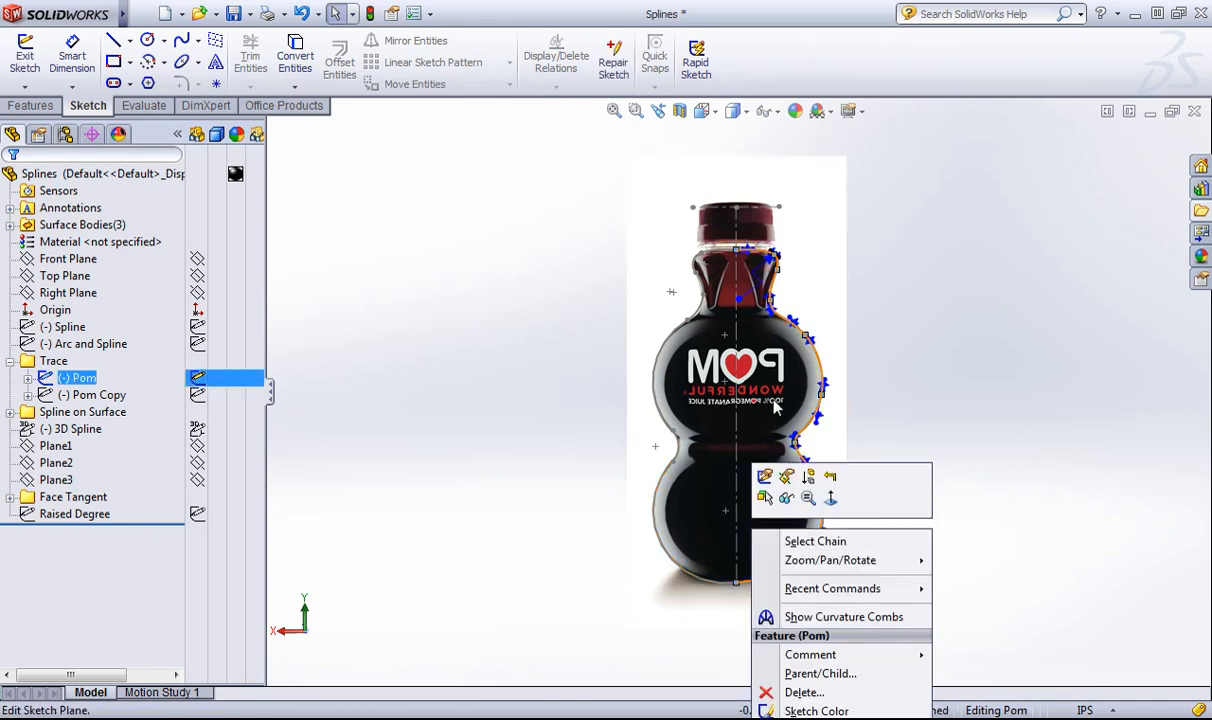
click(767, 477)
scroll(764, 510, down, 3)
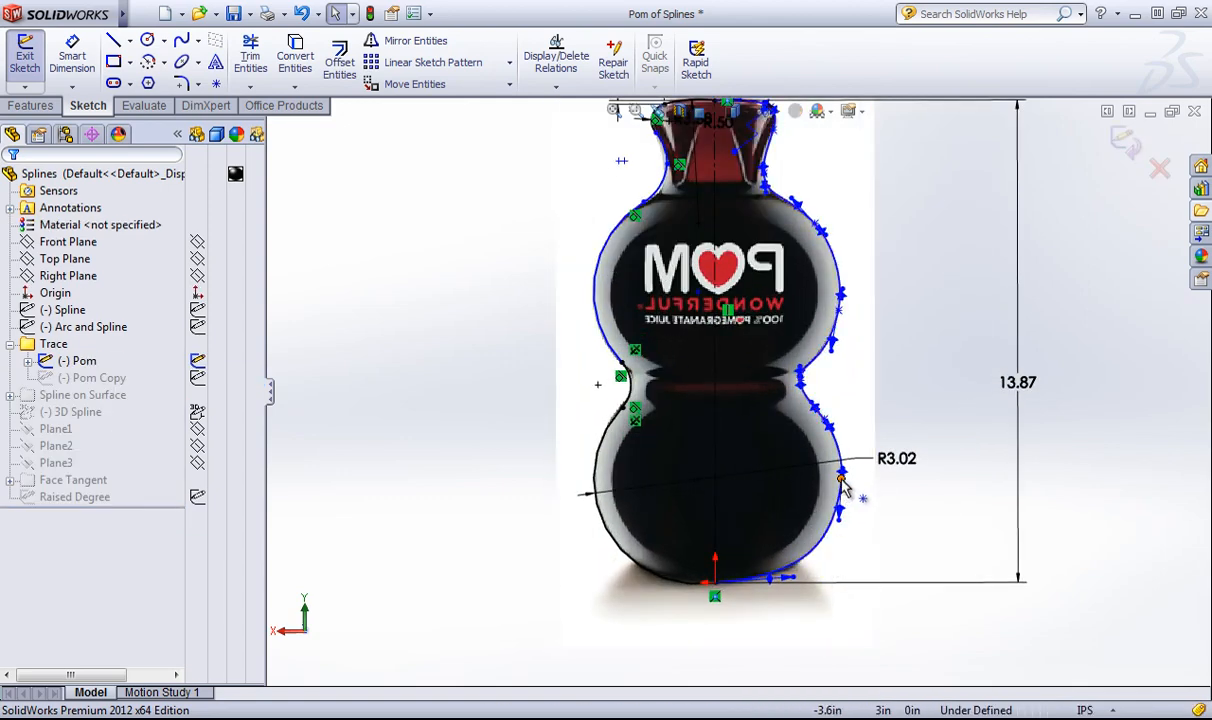
scroll(761, 232, up, 1)
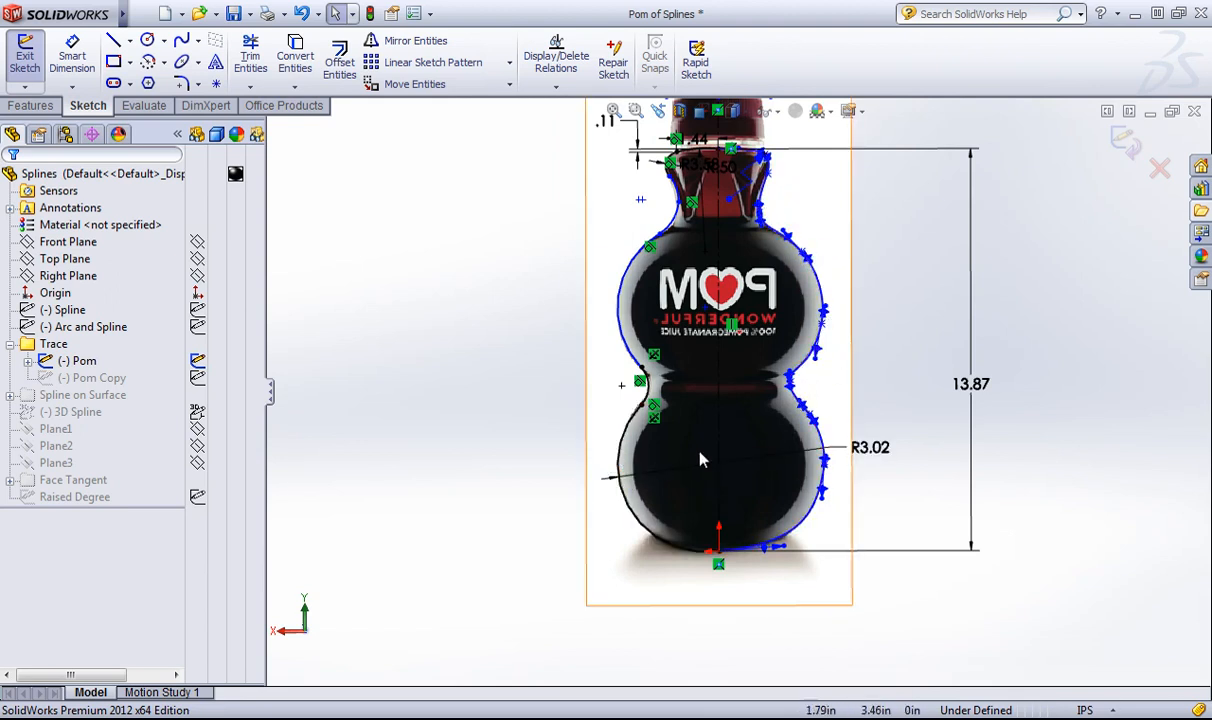
scroll(882, 455, up, 1)
drag(880, 451, 863, 428)
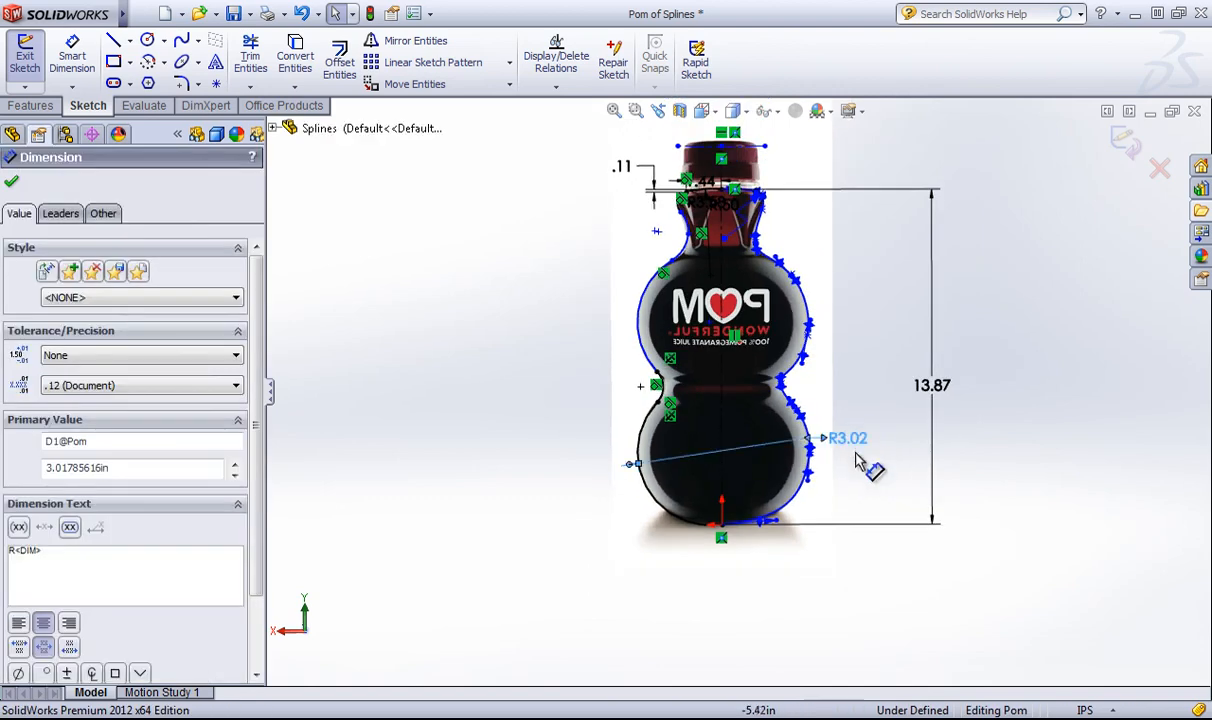
click(858, 463)
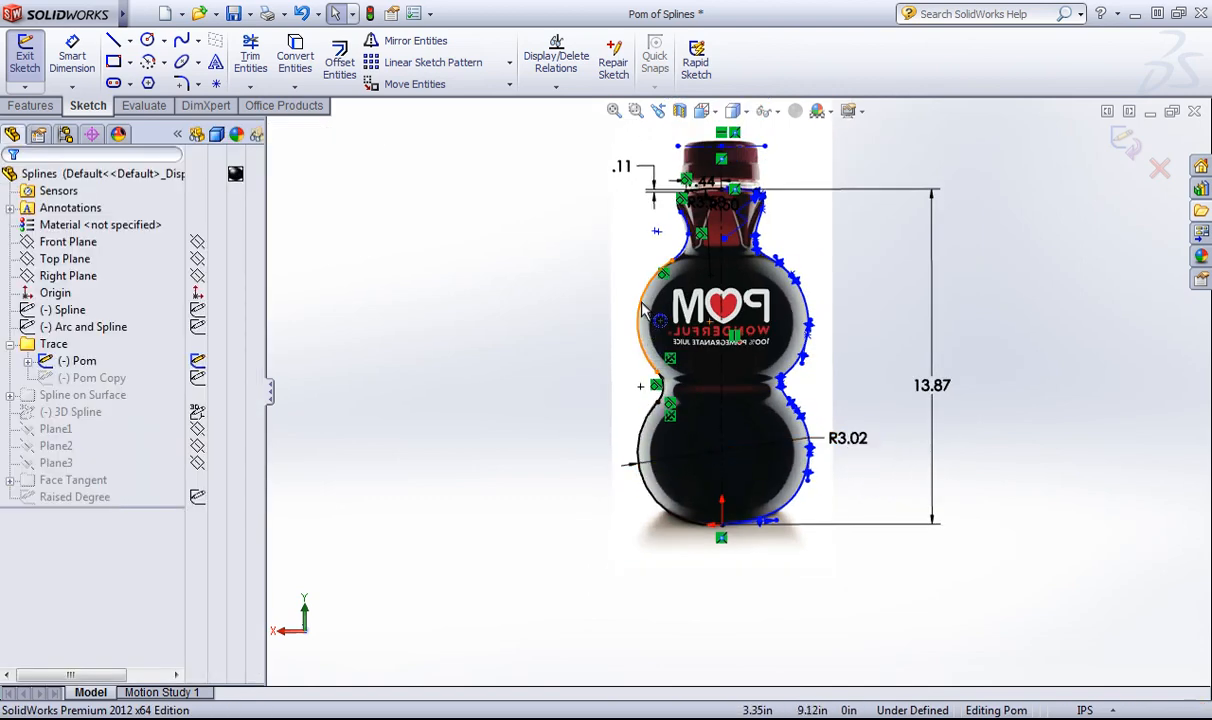
- Delete the concave arc joining the neck to the upper bulge on the arc-traced side of the bottle
scroll(688, 250, down, 5)
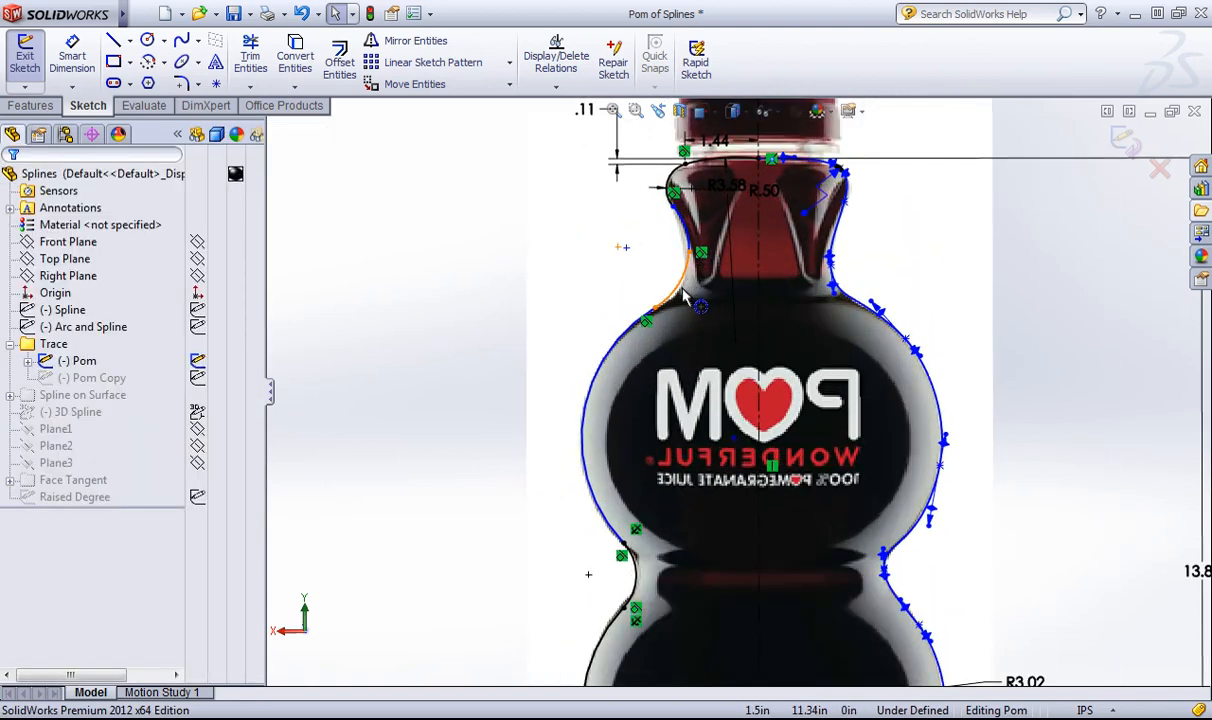
click(680, 275)
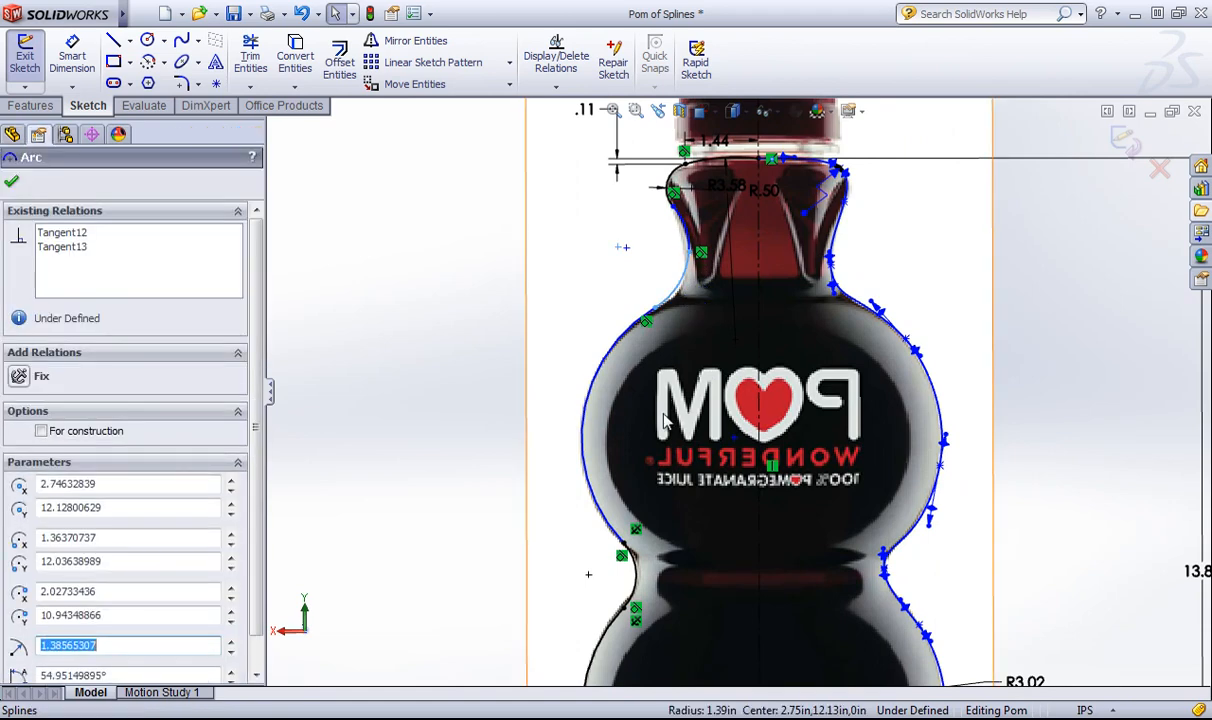
key(Escape)
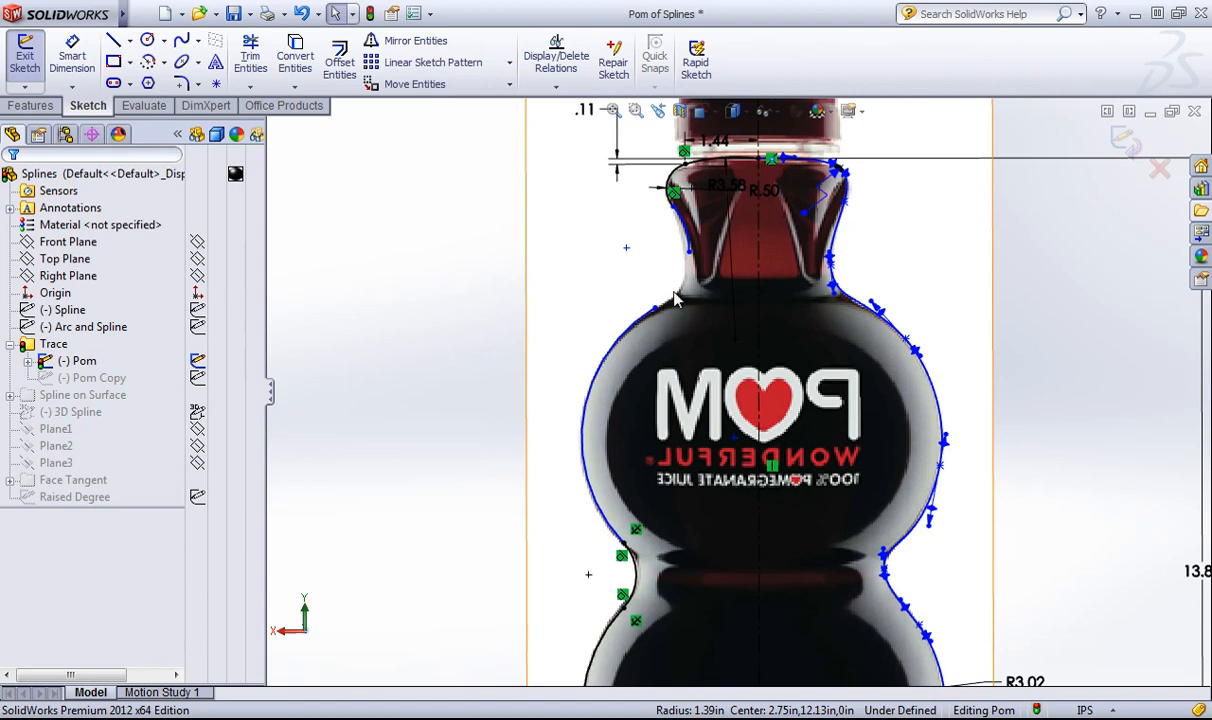
- Exit the Pom sketch and hide it
scroll(655, 295, up, 2)
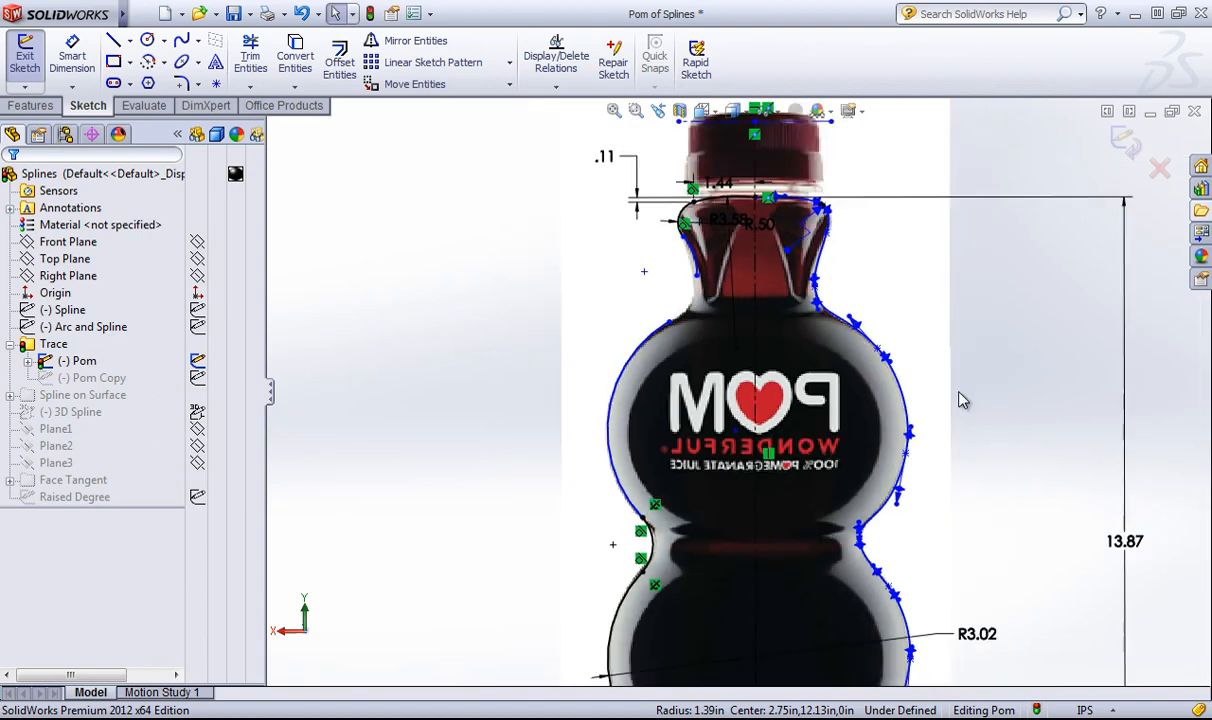
click(1125, 142)
right_click(73, 379)
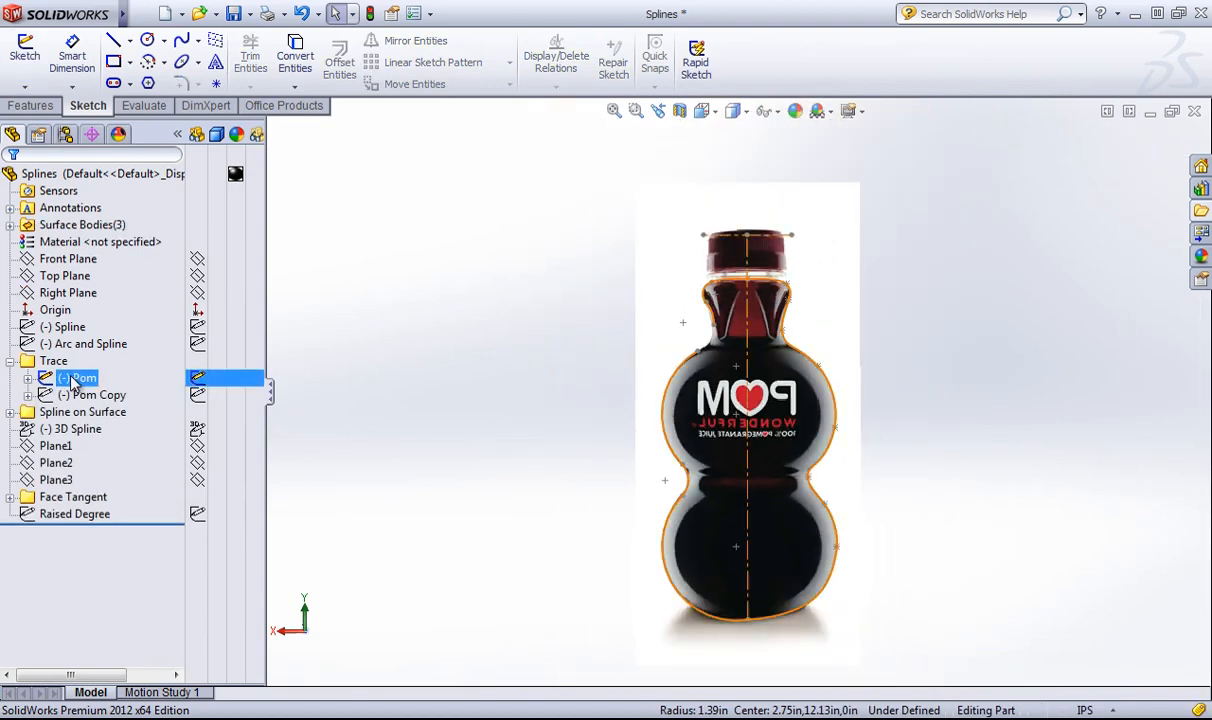
click(87, 344)
- Show the Pom Copy sketch with its curvature combs
right_click(91, 429)
right_click(85, 395)
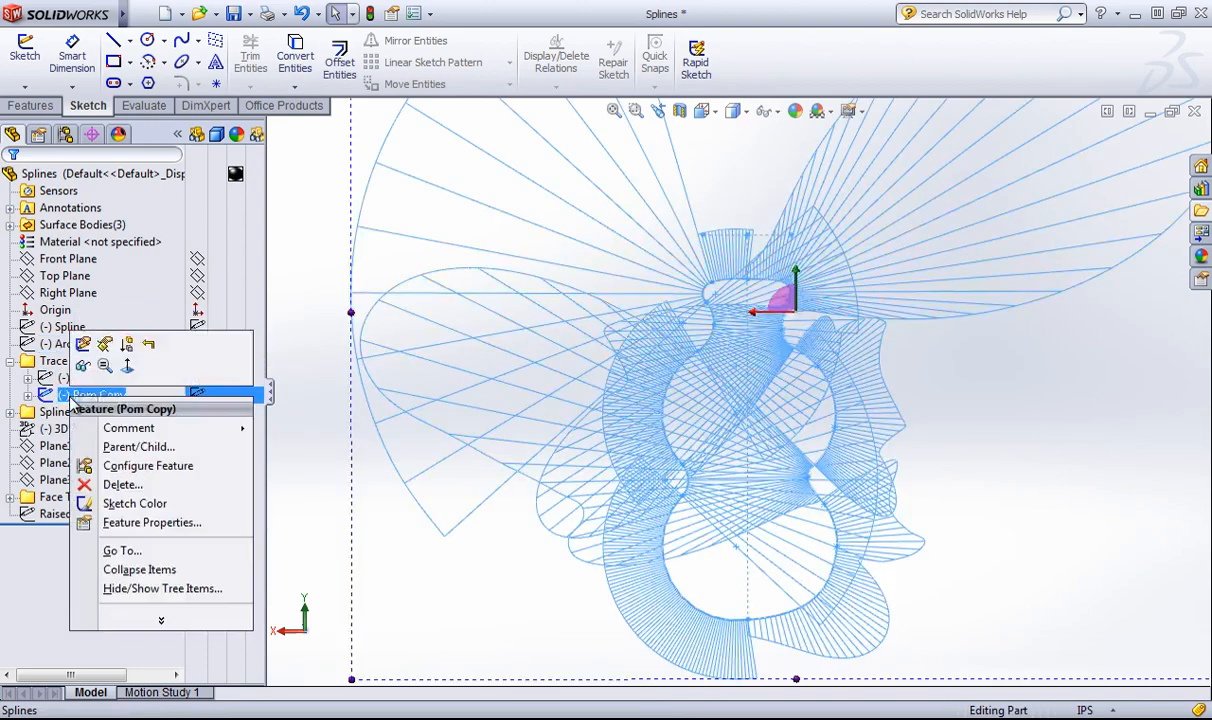
click(80, 357)
scroll(737, 488, up, 1)
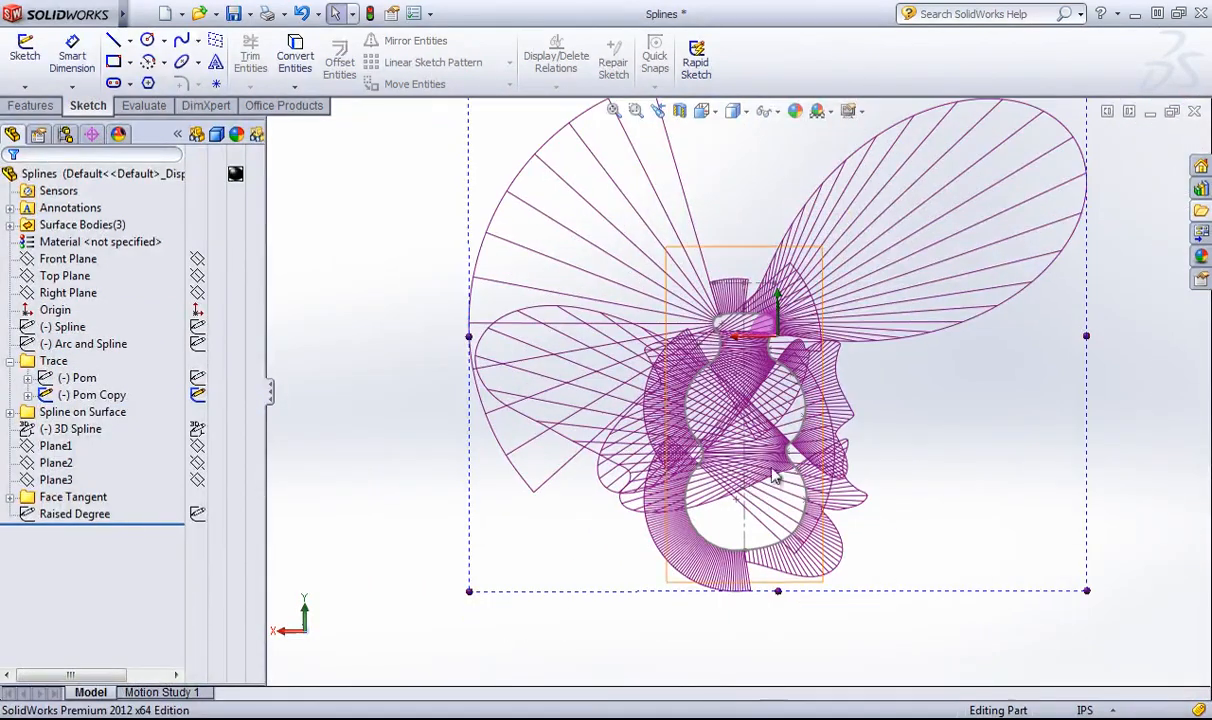
- Reduce the curvature comb scale and slightly lower the comb density on the Pom Copy outline
right_click(723, 356)
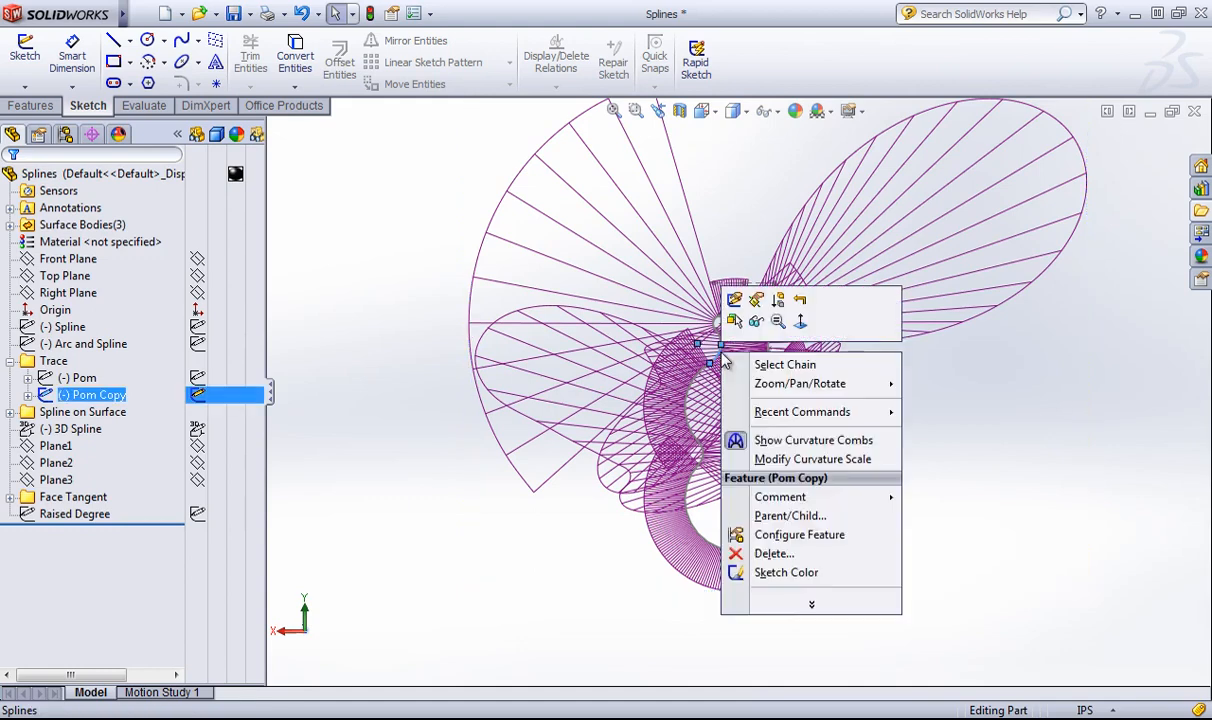
click(788, 462)
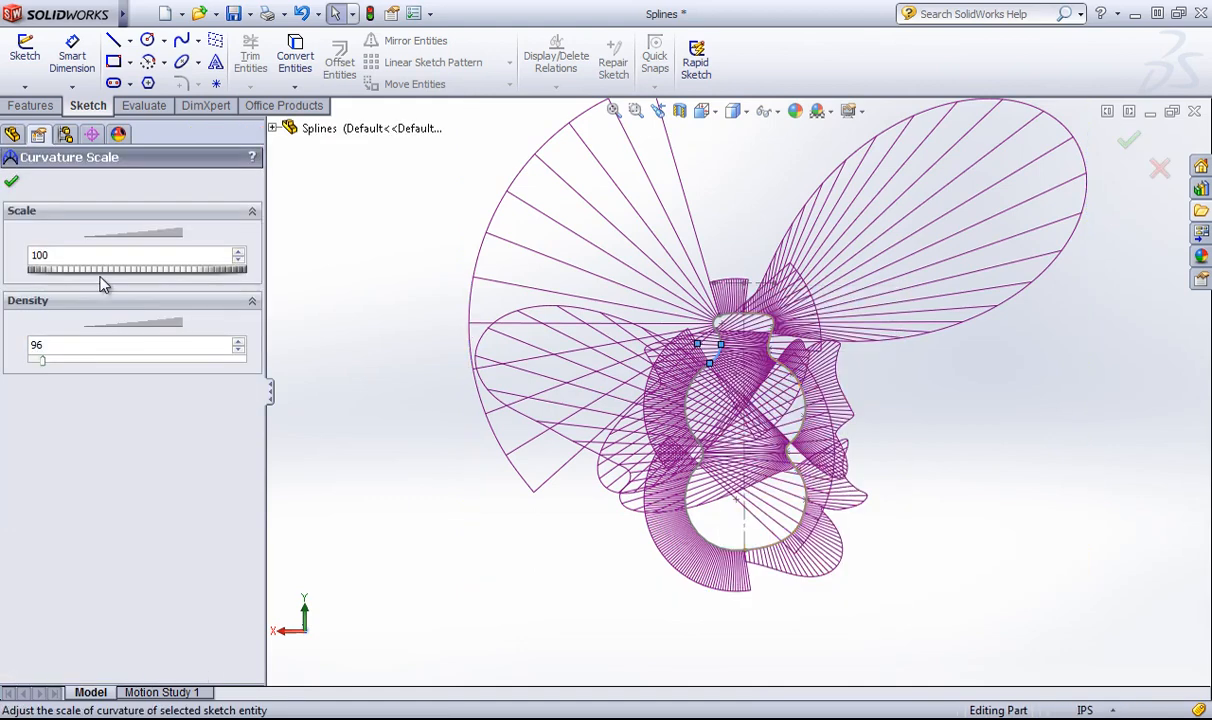
drag(181, 271, 50, 271)
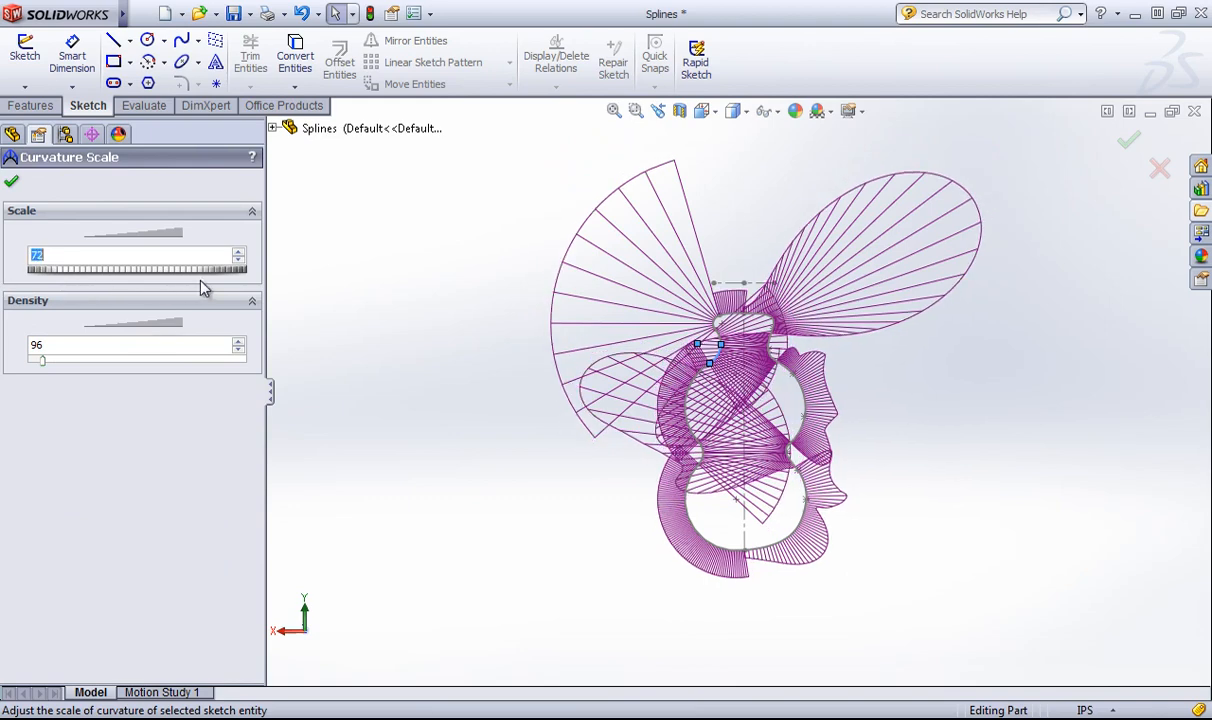
drag(197, 272, 56, 275)
drag(43, 360, 41, 361)
click(12, 186)
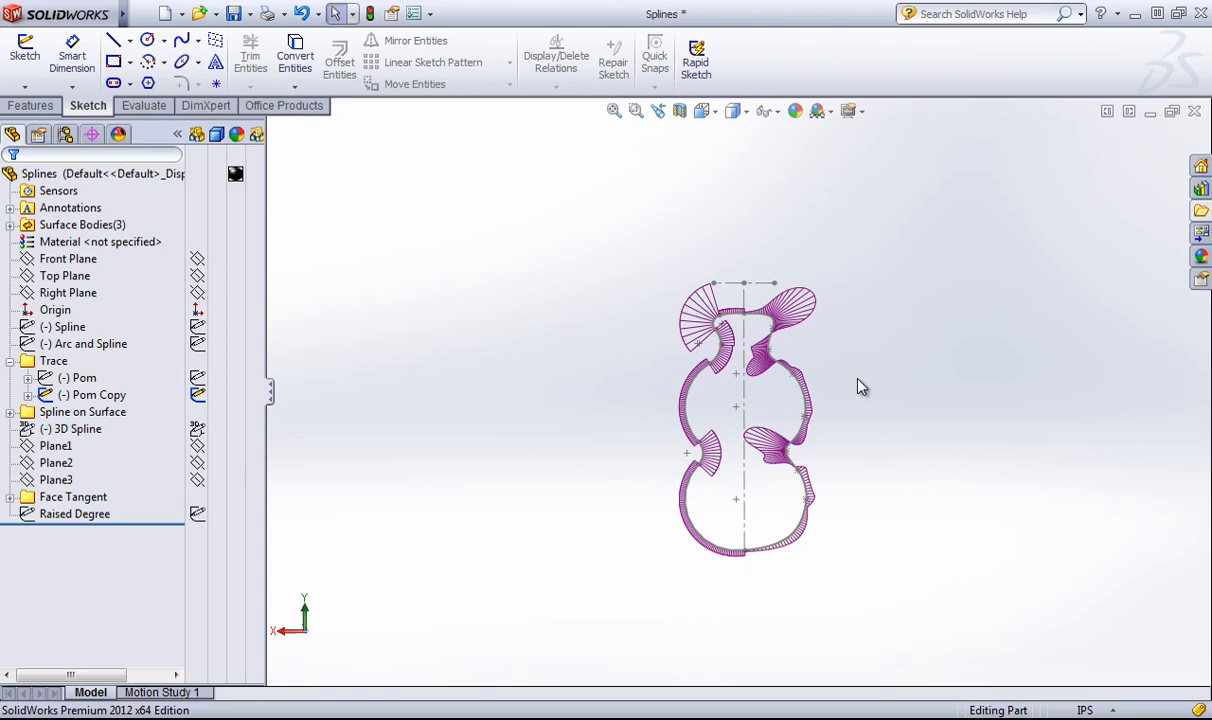
- Compare the curvature combs on the arc-traced and spline-traced sides of the bottle outline, from the neck down to the base
scroll(830, 352, down, 8)
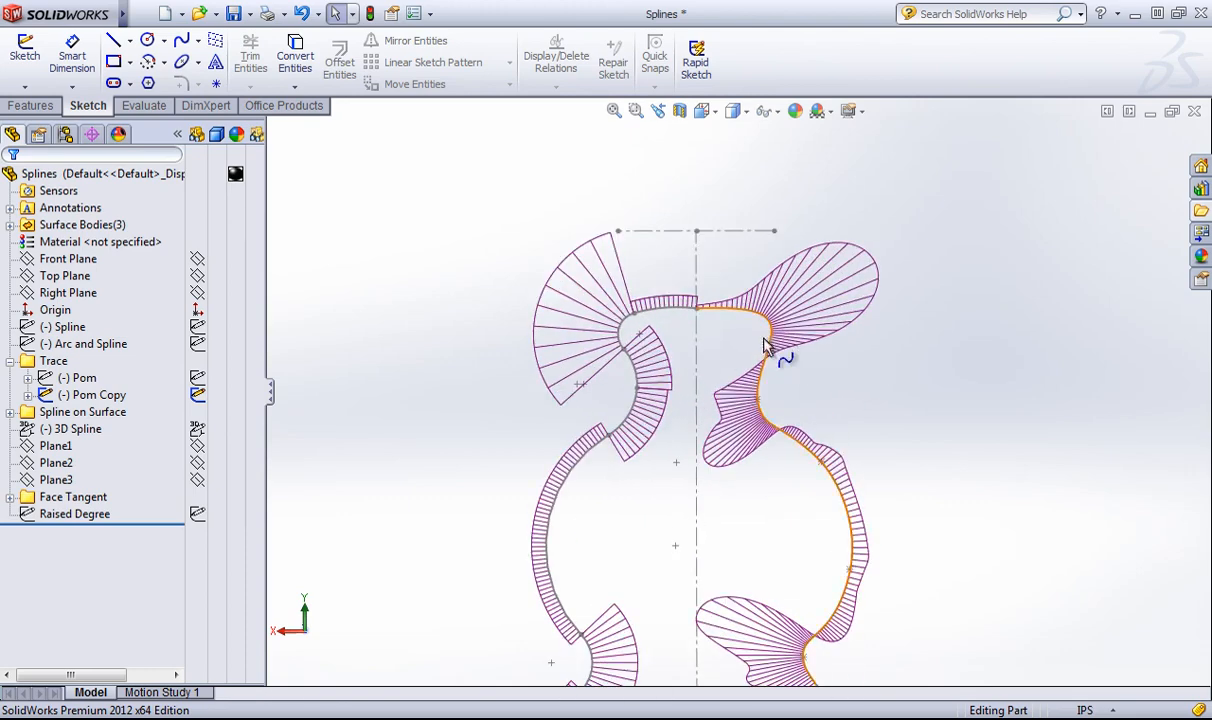
scroll(673, 412, down, 1)
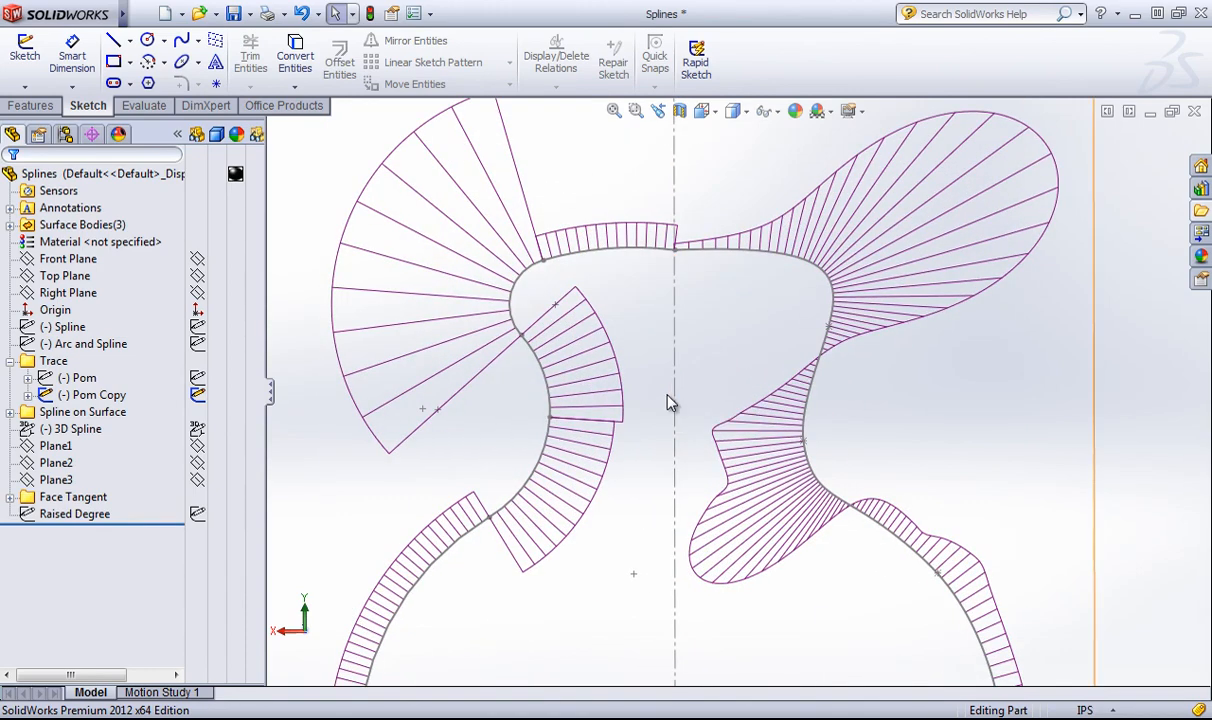
scroll(670, 400, up, 1)
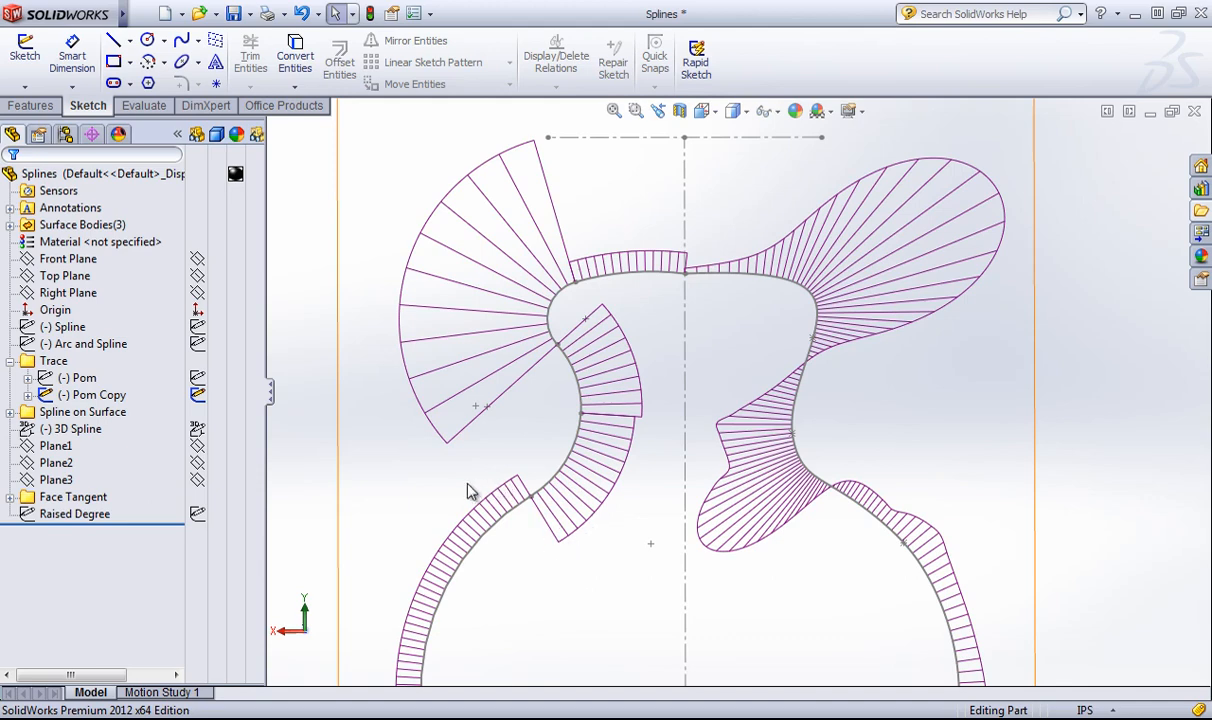
scroll(960, 400, up, 3)
scroll(790, 522, down, 4)
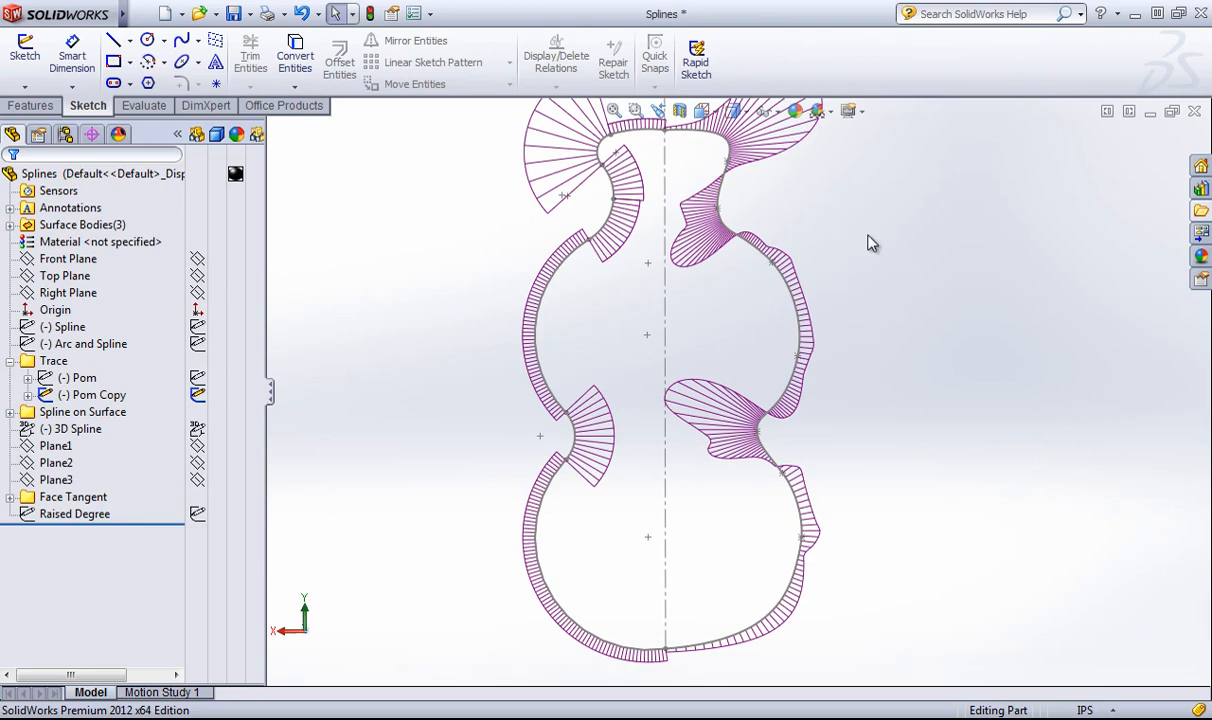
key(z)
- Hide the Pom Copy sketch and collapse the Trace folder
right_click(90, 395)
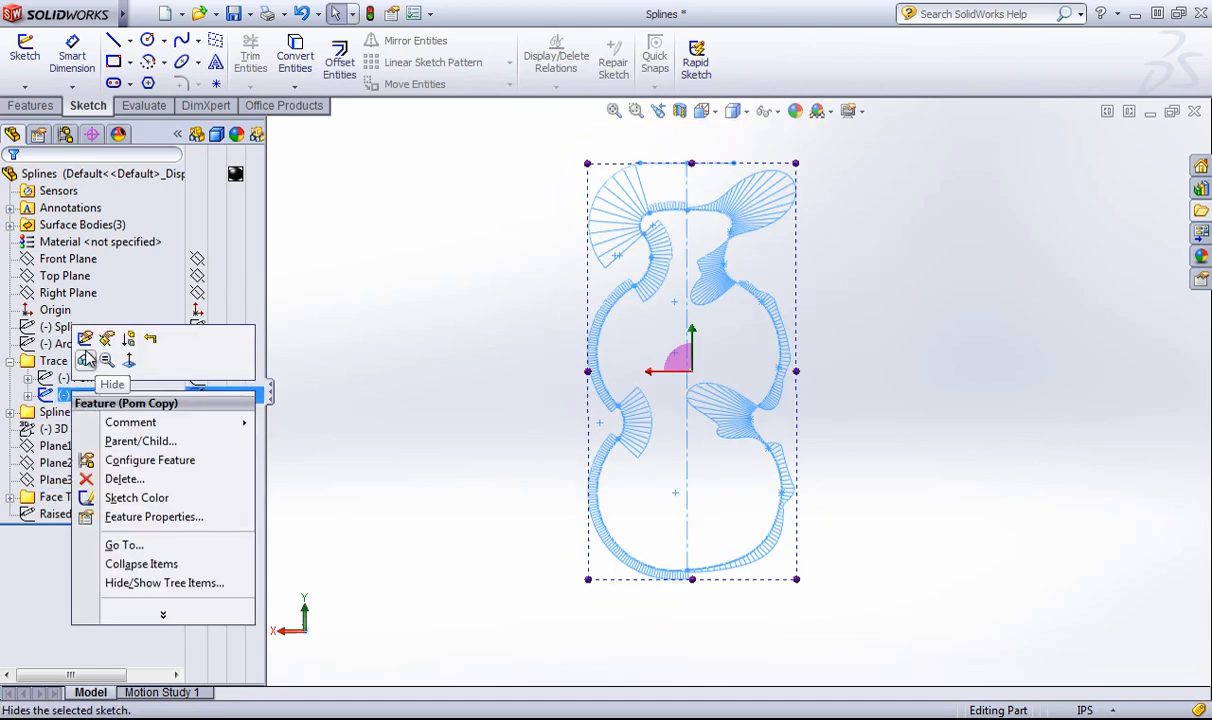
click(85, 352)
click(10, 361)
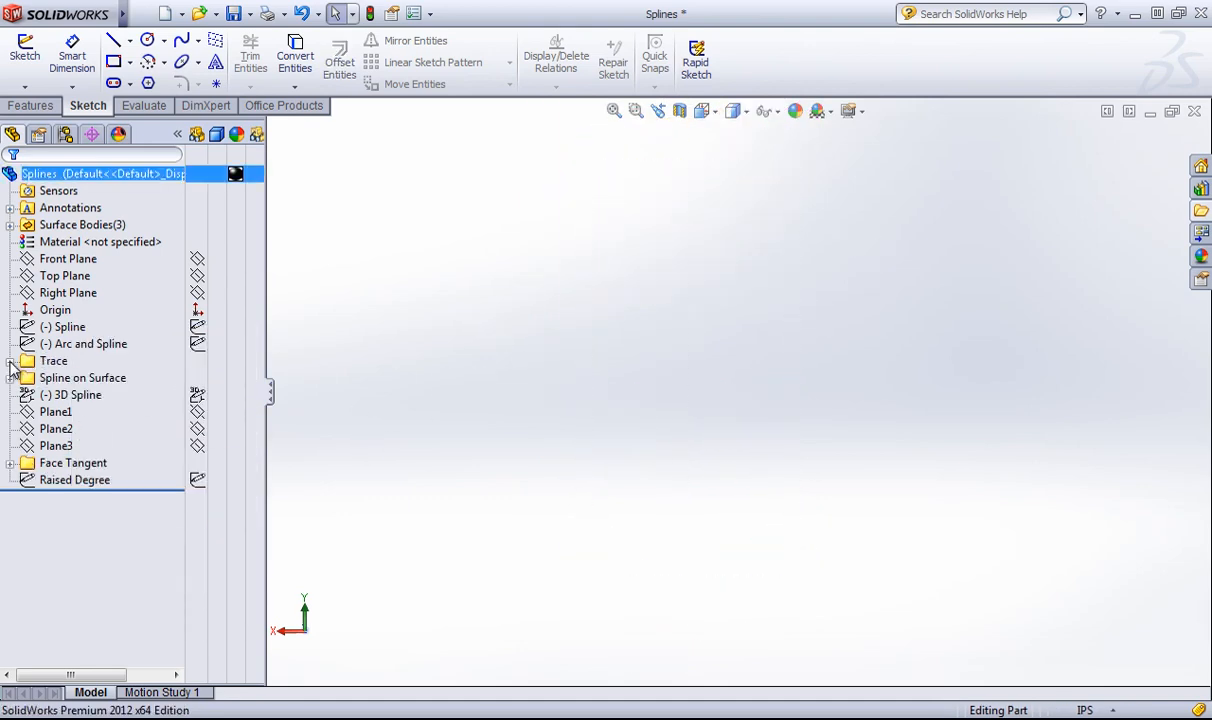
- Show the Spline sketch and open it for editing
click(62, 327)
right_click(62, 327)
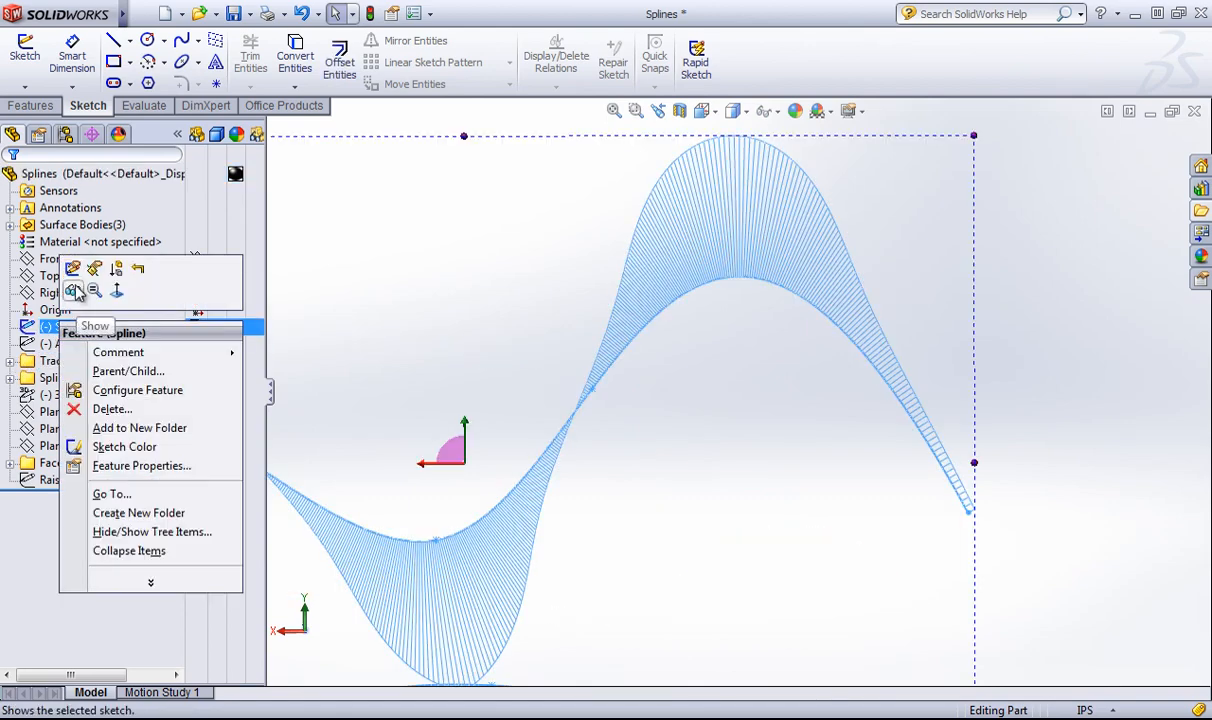
click(74, 290)
click(62, 327)
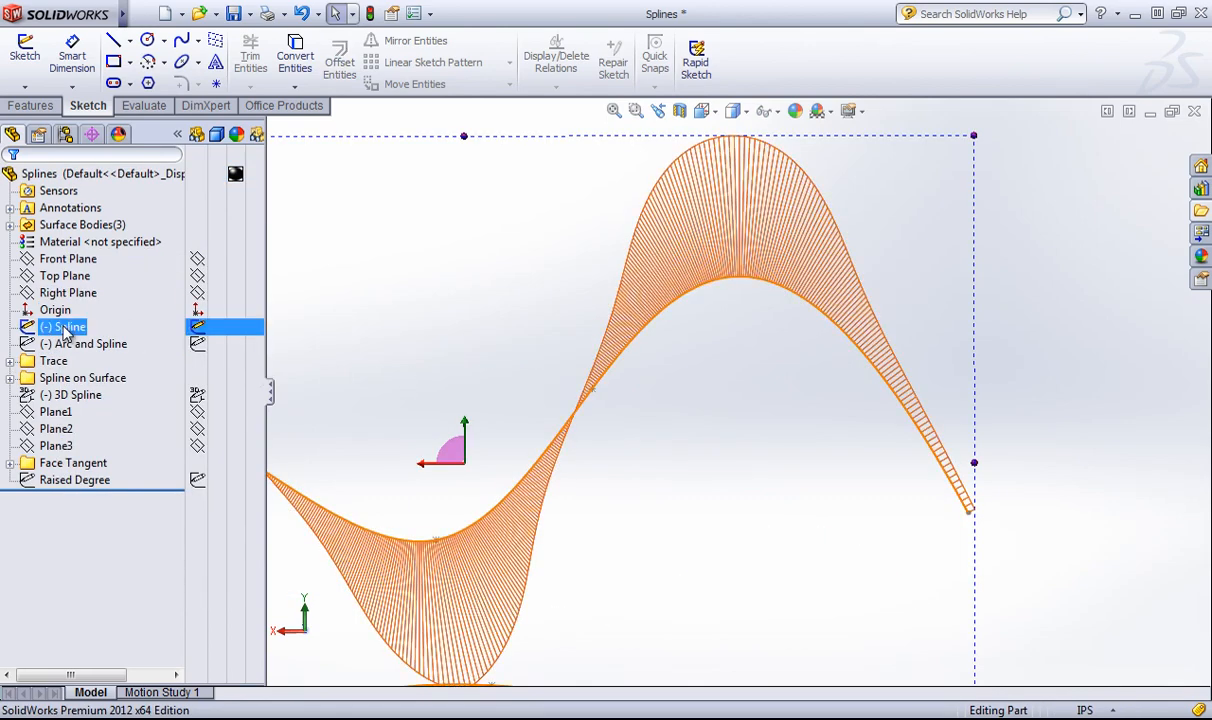
right_click(62, 327)
click(78, 274)
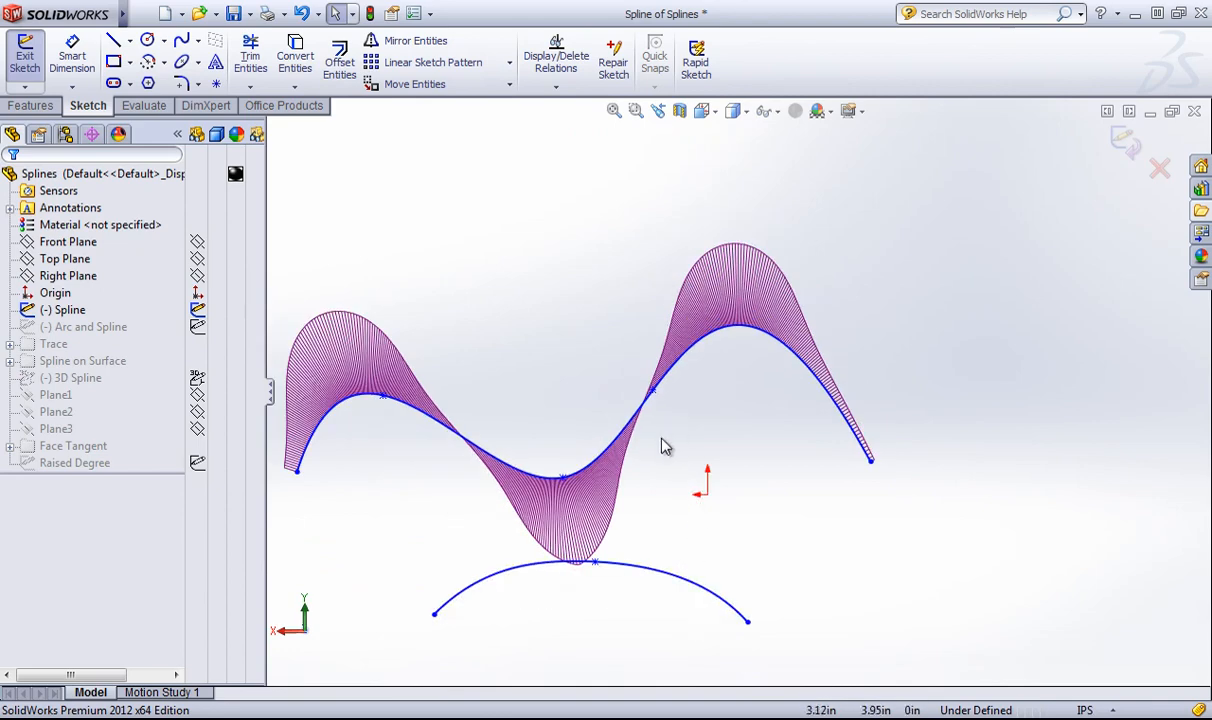
- Turn off the curvature comb on the upper wavy spline and deselect it
click(532, 456)
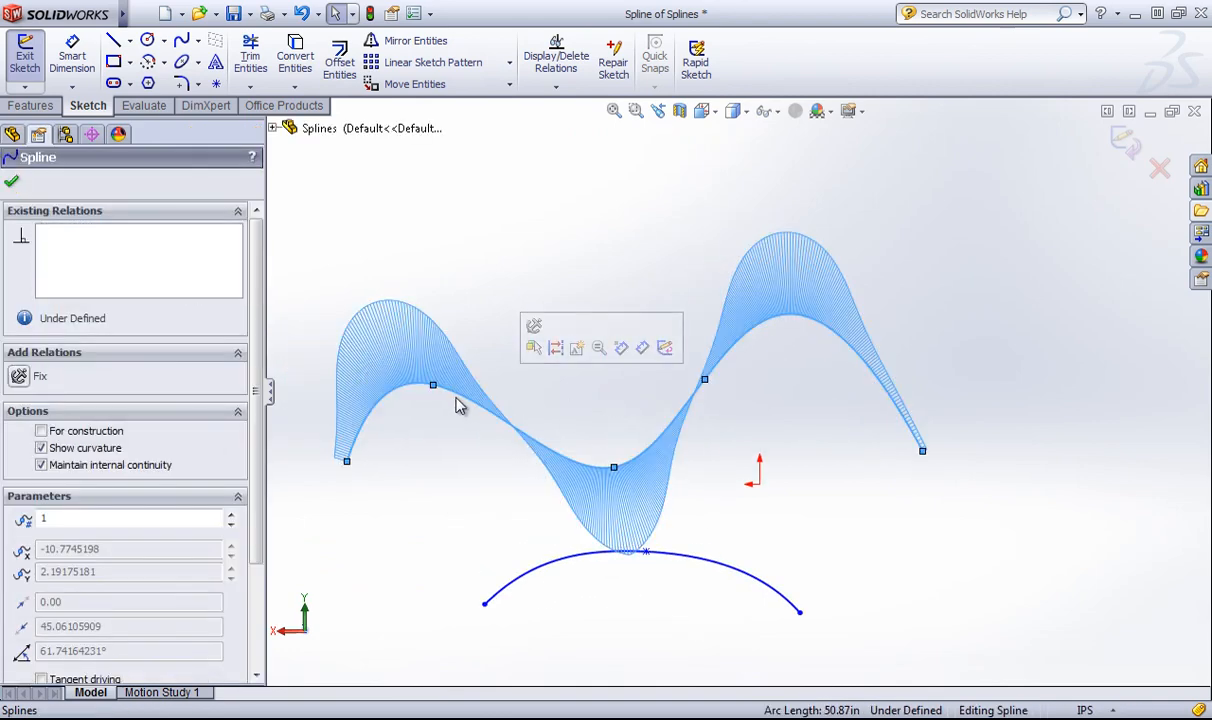
right_click(458, 402)
click(515, 494)
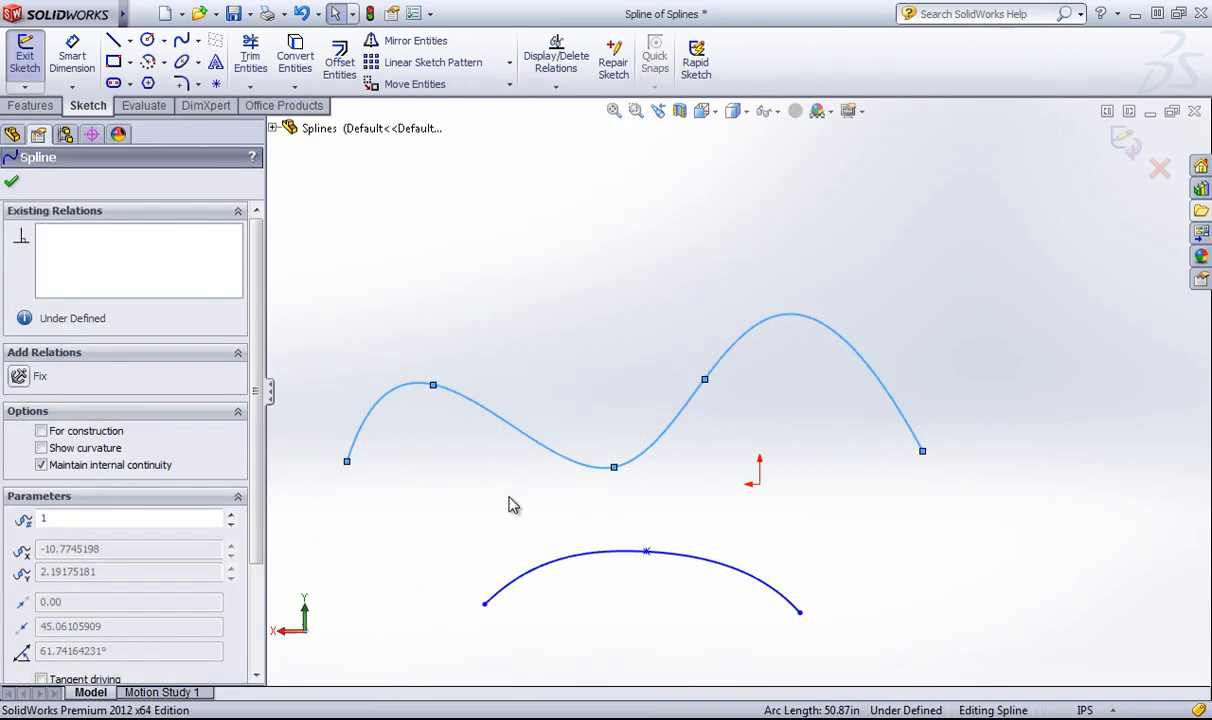
click(554, 286)
scroll(745, 395, up, 3)
scroll(772, 413, down, 2)
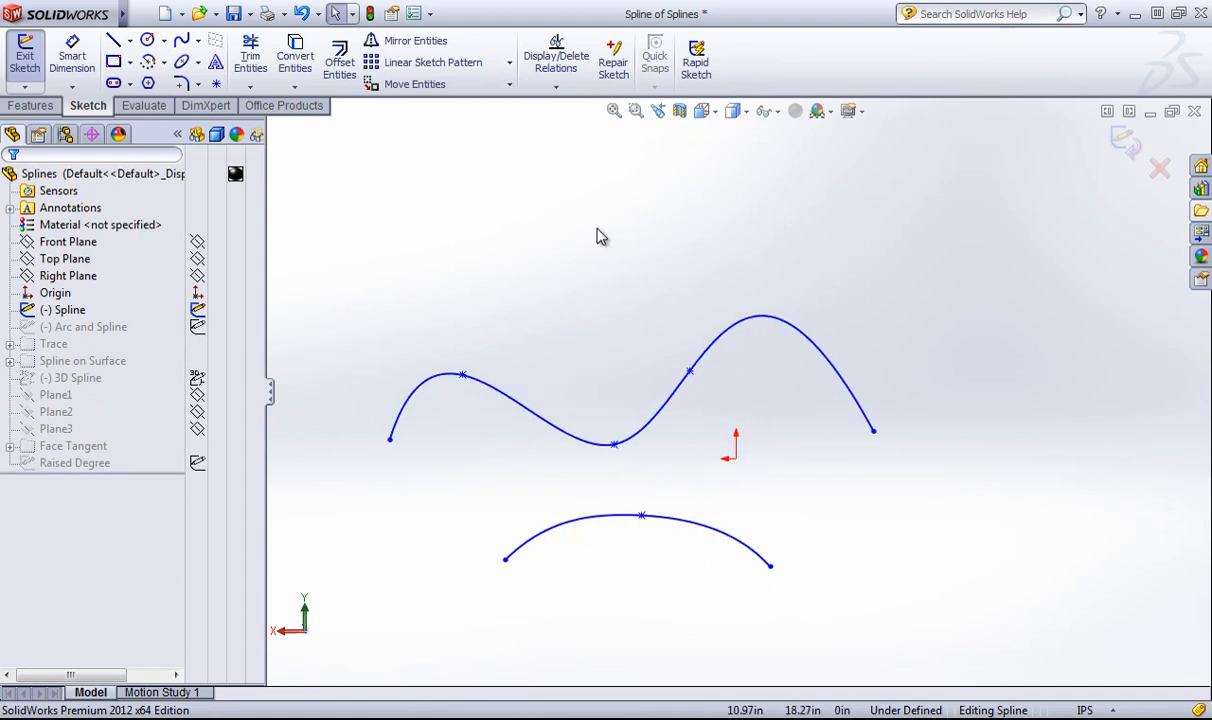
- Sketch a wavy five-point spline above the existing curves, with two crests and a valley between them
click(181, 40)
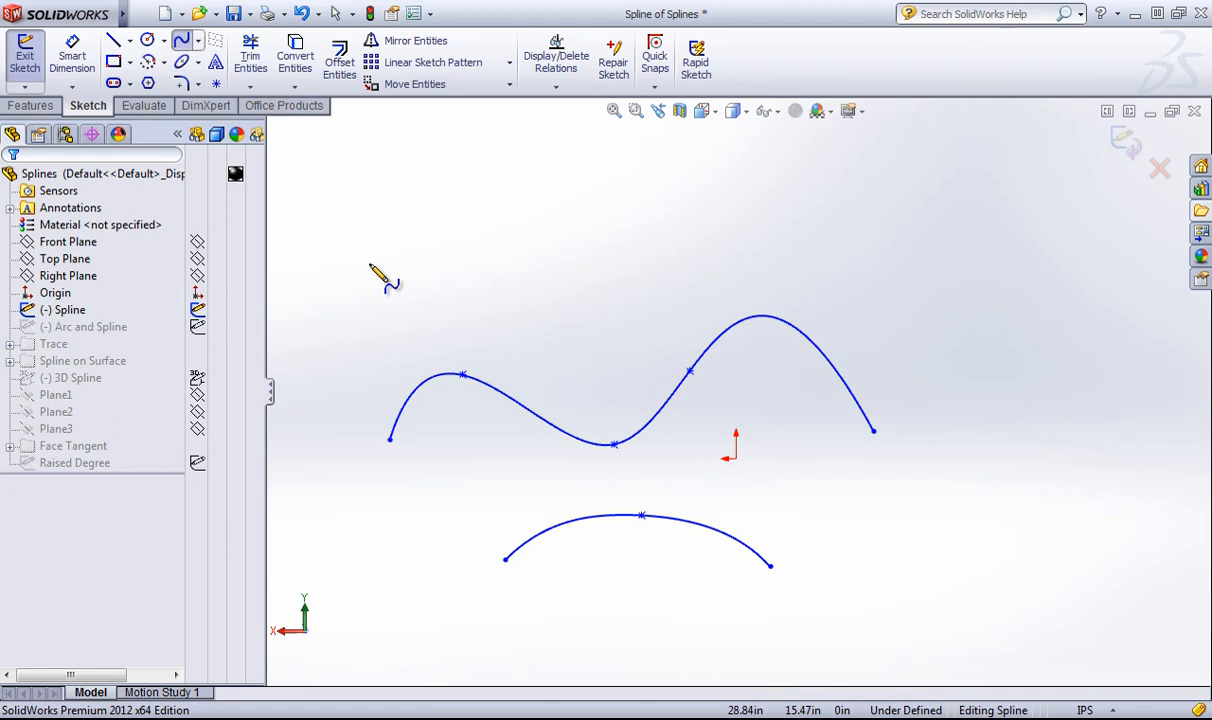
click(347, 267)
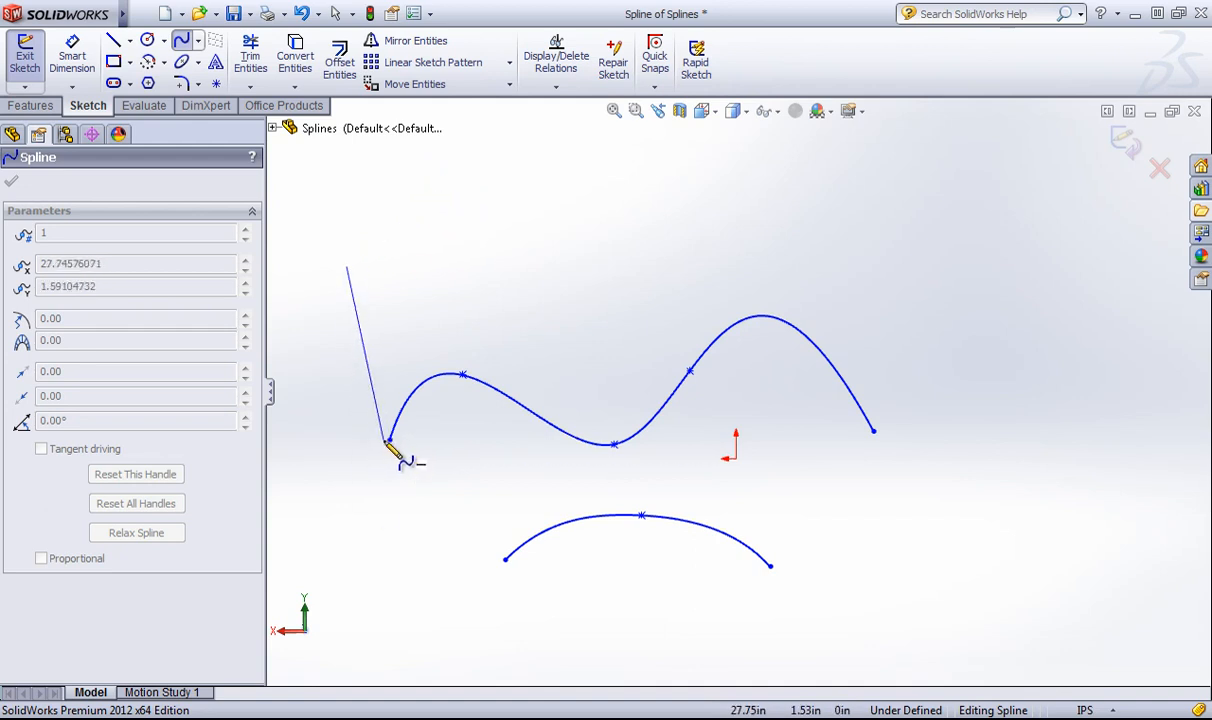
click(430, 218)
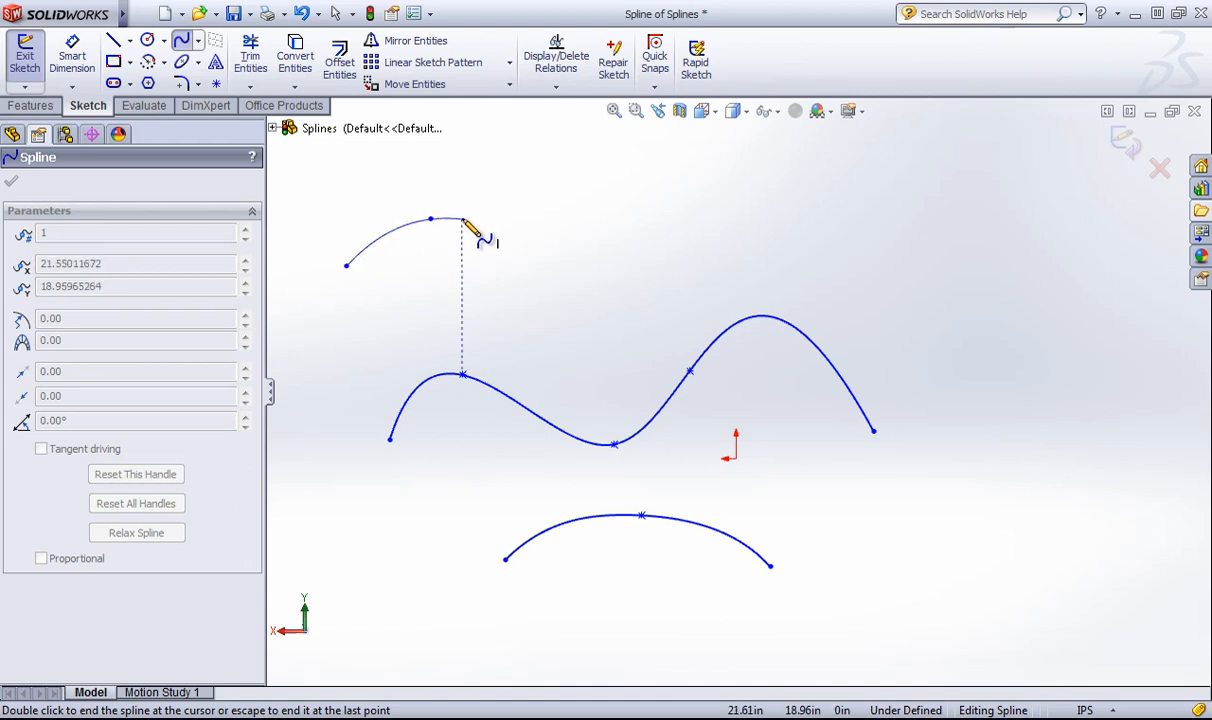
click(573, 285)
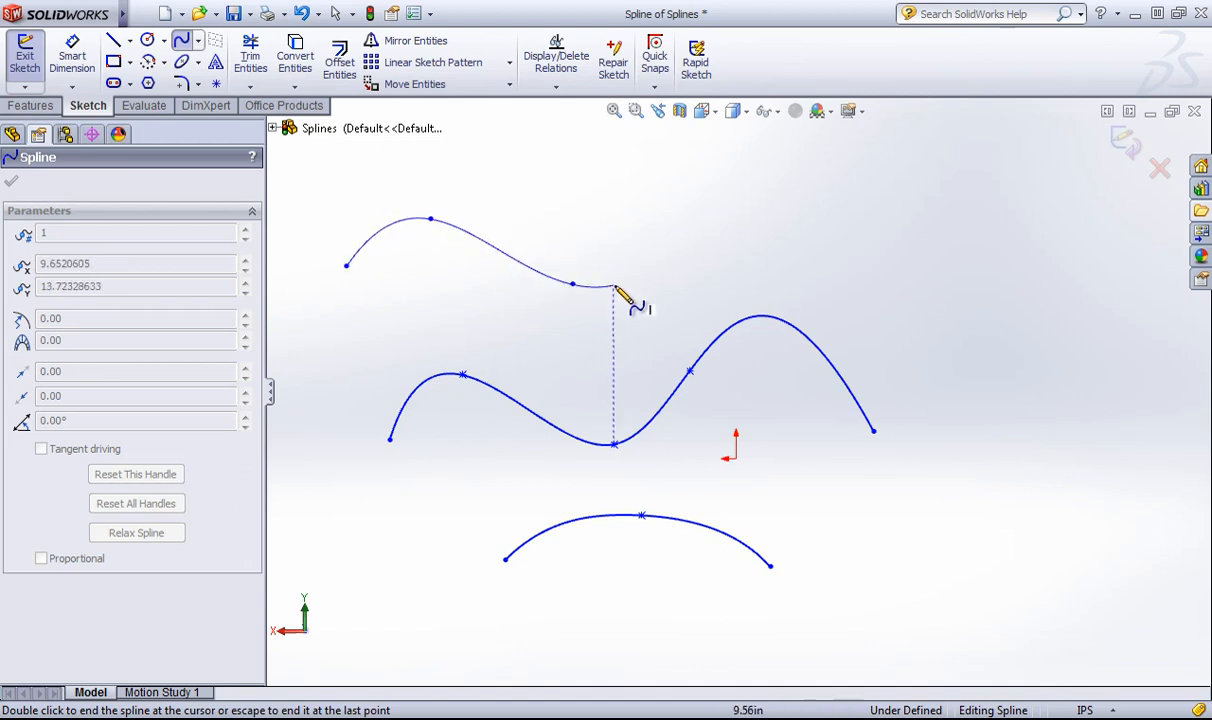
click(722, 213)
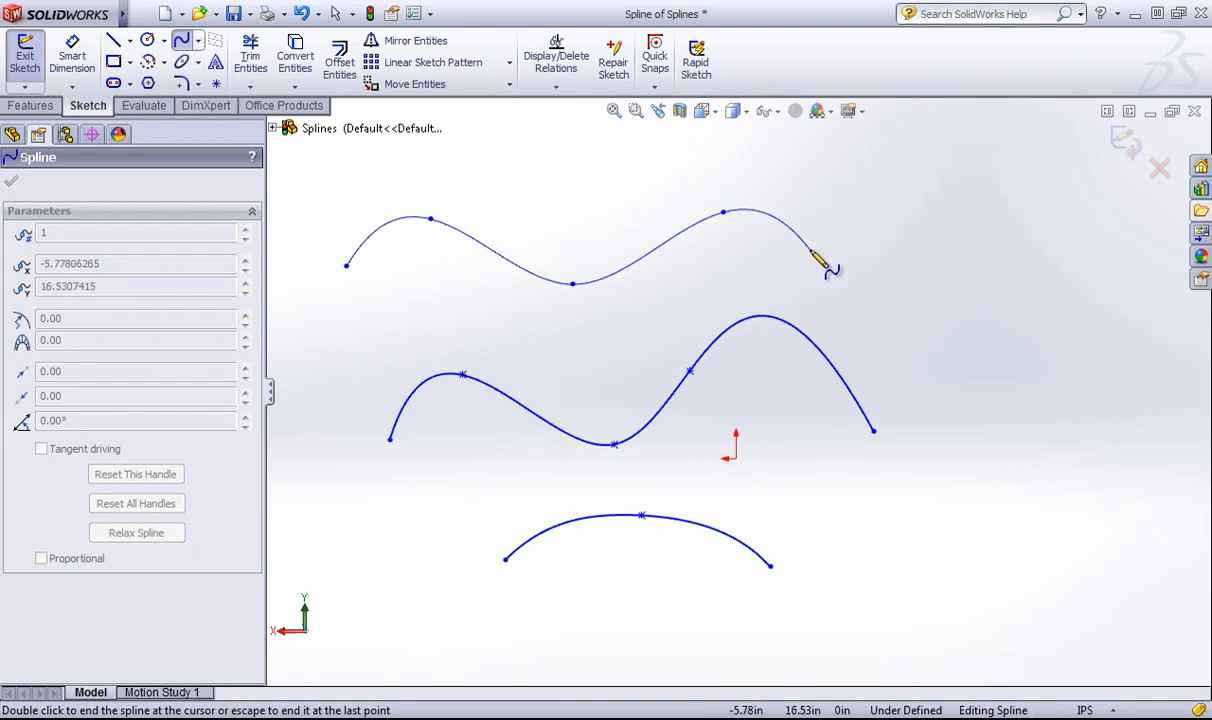
click(810, 249)
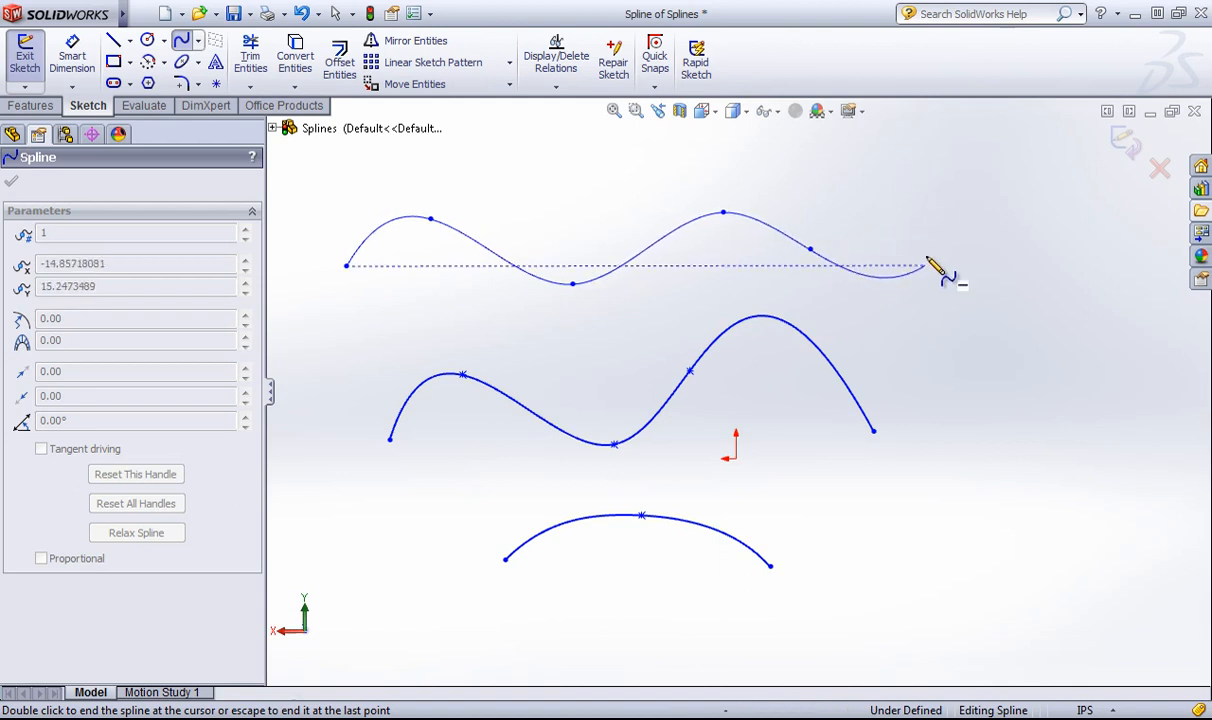
right_click(937, 208)
click(982, 219)
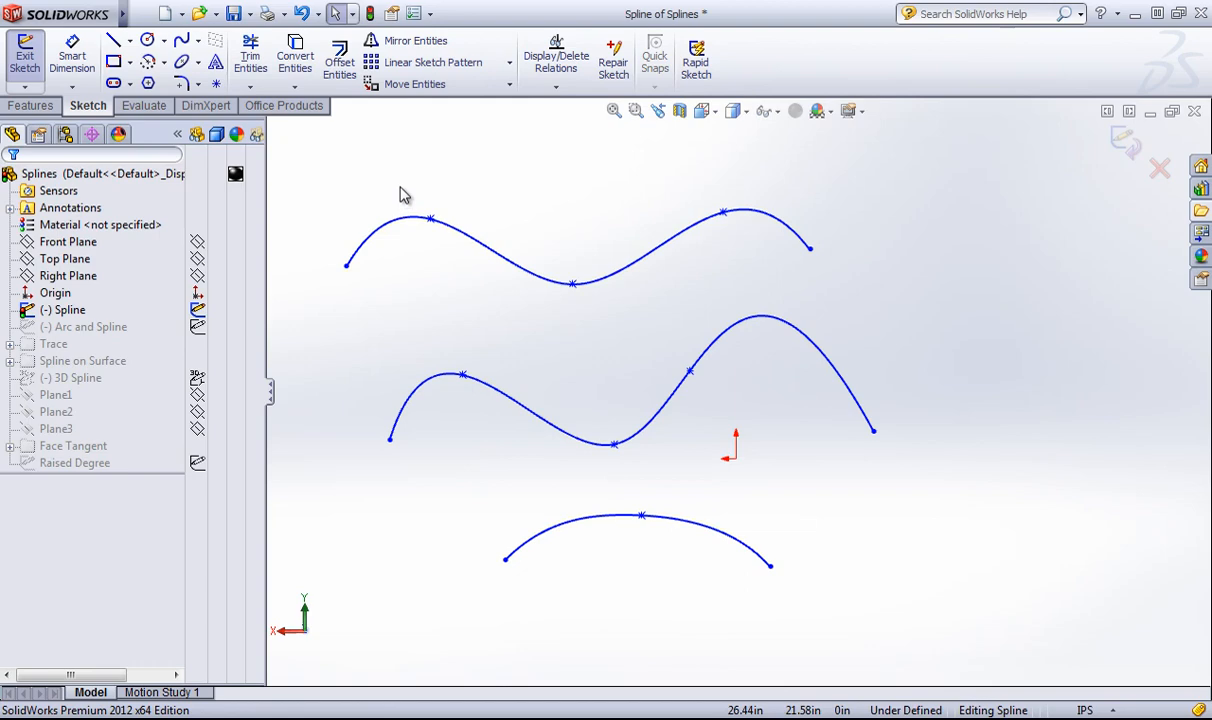
- Delete the old wavy spline and the three-point spline below the new one
click(660, 420)
key(Delete)
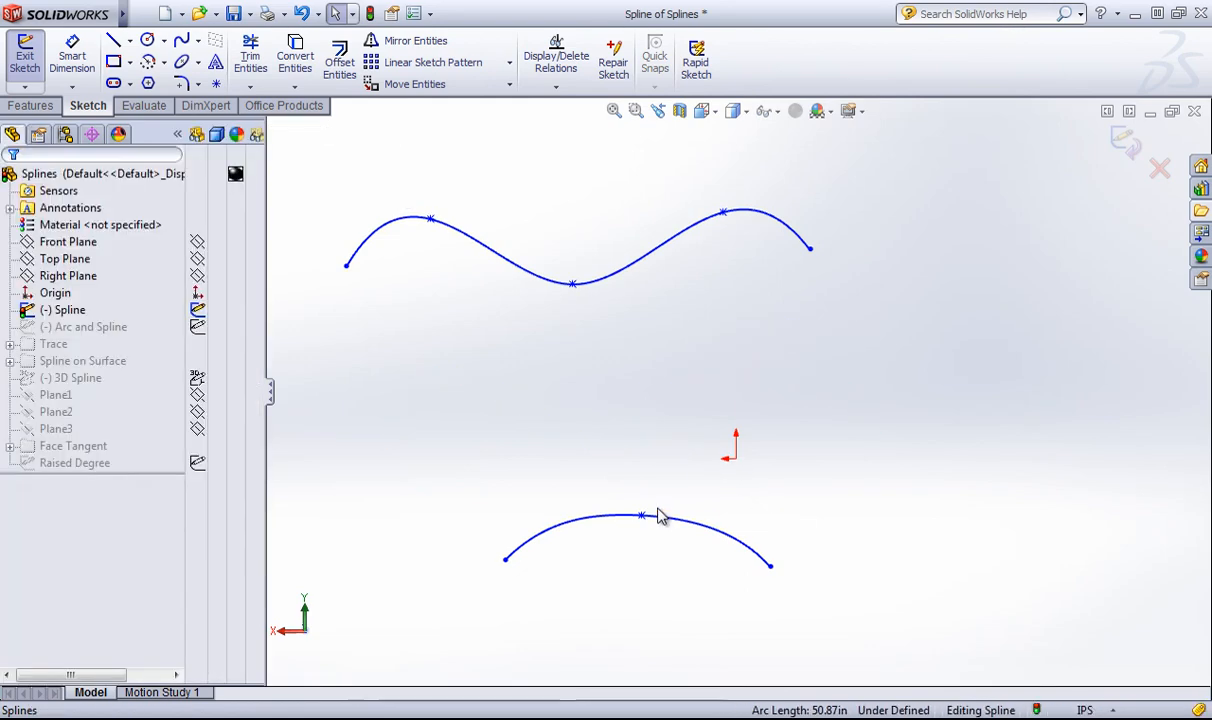
click(655, 515)
key(Delete)
- Move the new spline's middle point slightly lower and show its curvature comb with the scale set to 26
mouse_move(573, 285)
mouse_down()
mouse_move(709, 411)
mouse_move(617, 360)
mouse_move(576, 305)
mouse_up()
click(673, 364)
click(474, 245)
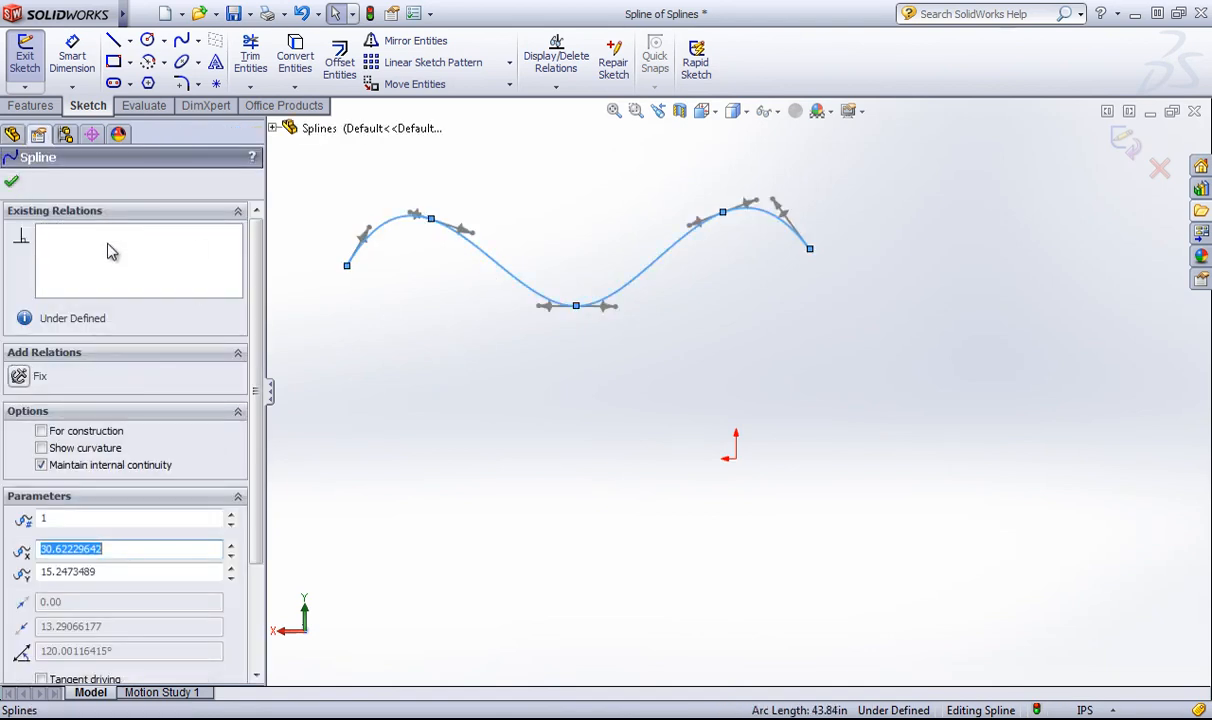
mouse_move(258, 270)
mouse_down()
mouse_move(262, 376)
mouse_move(277, 263)
mouse_up()
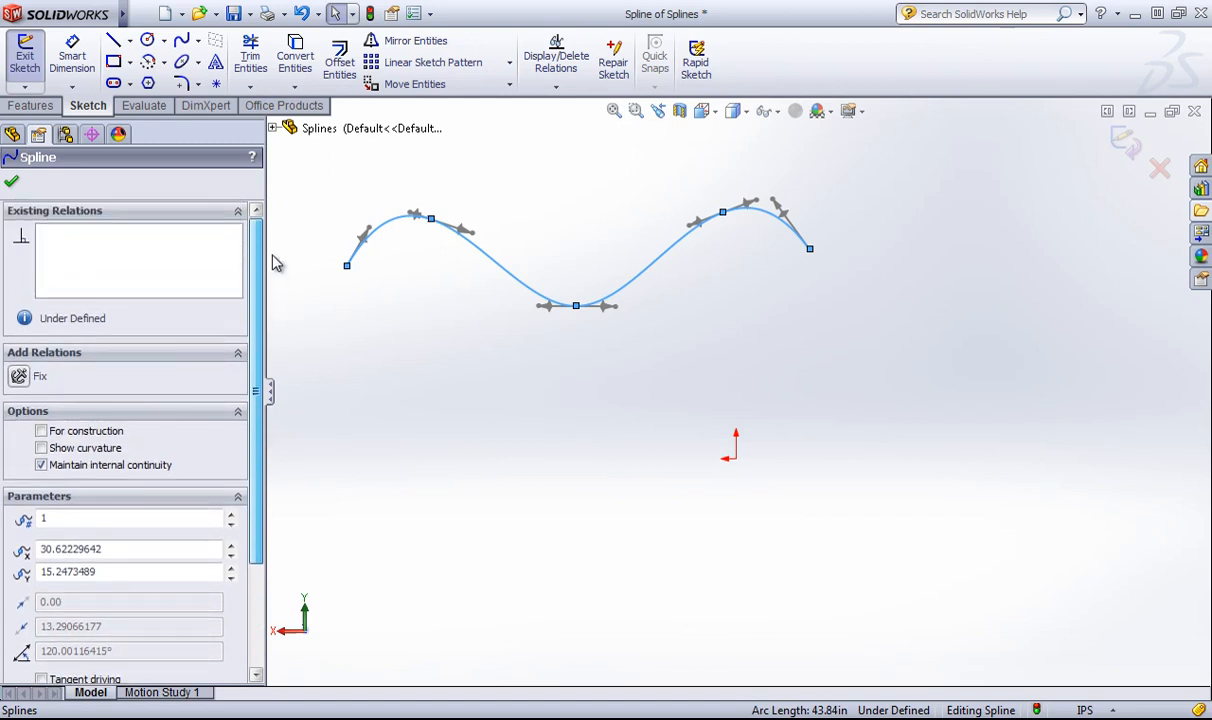
click(41, 448)
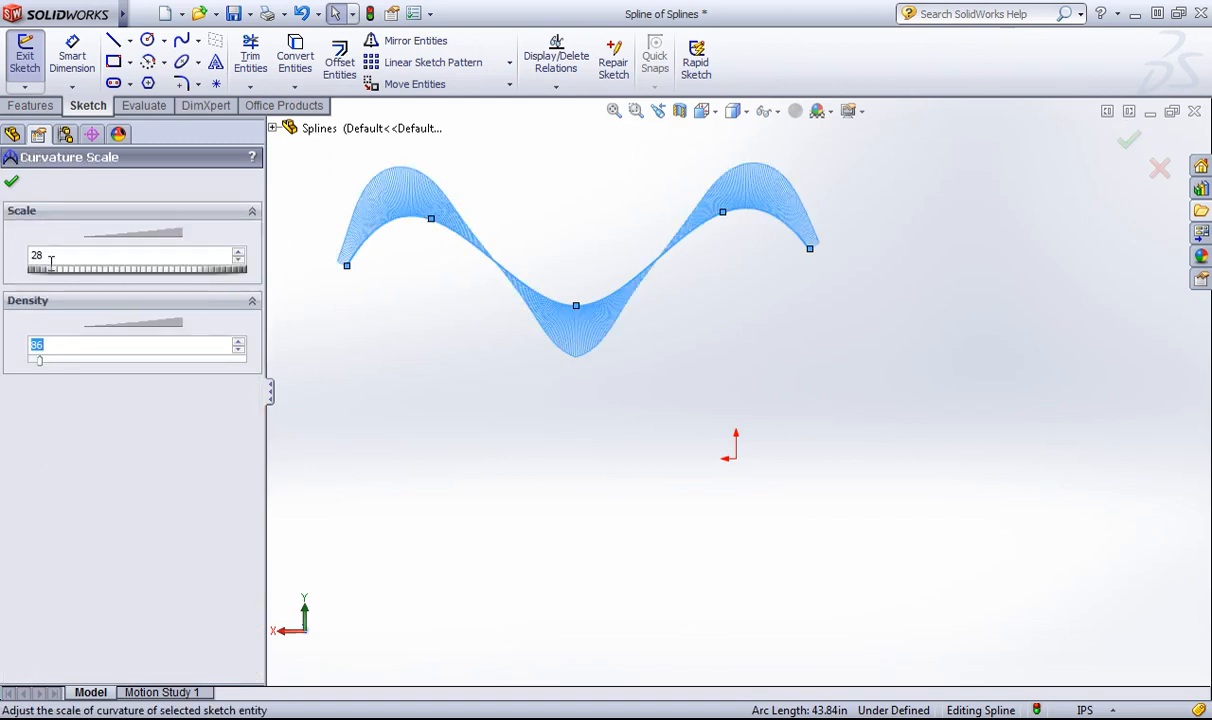
drag(58, 277, 116, 290)
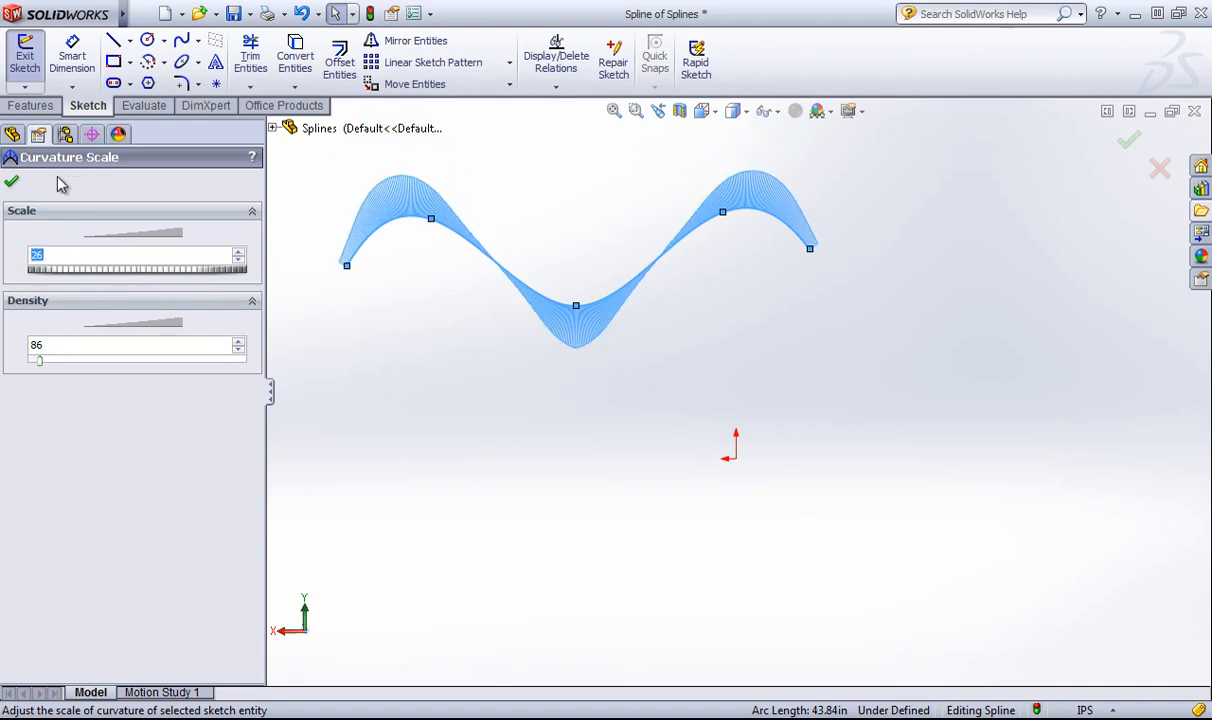
click(13, 185)
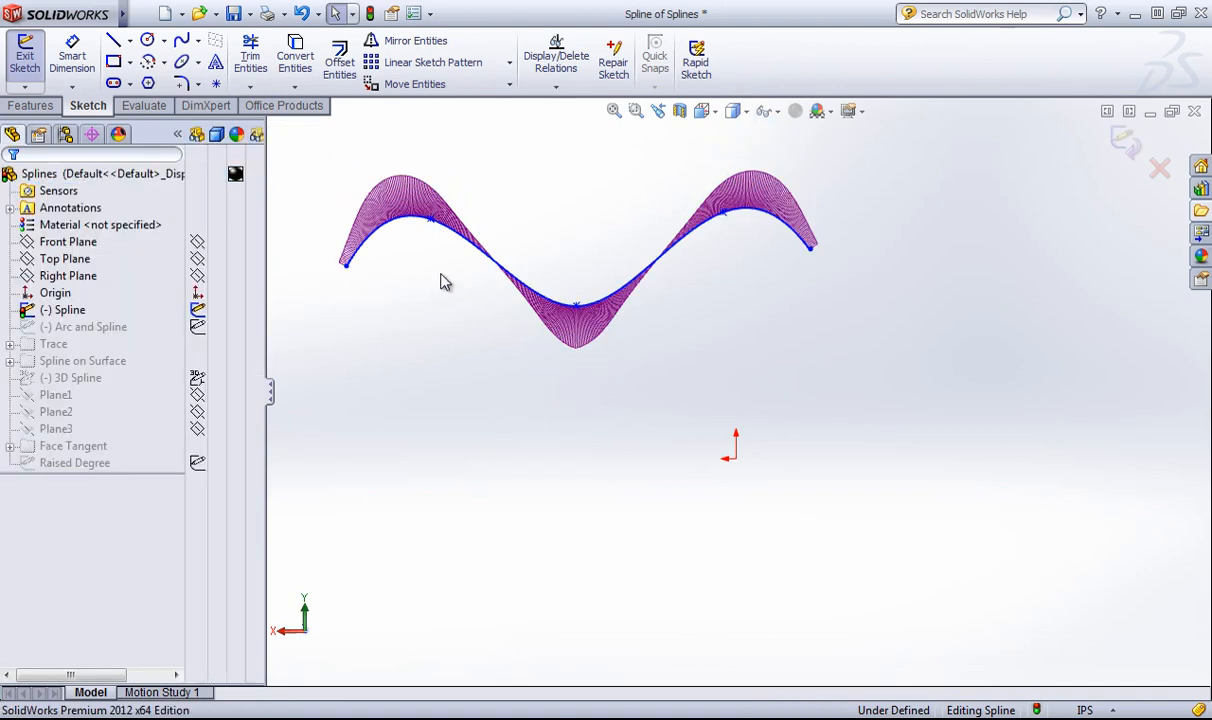
- Turn off the curvature comb on the five-point spline
scroll(663, 248, down, 1)
scroll(436, 245, up, 1)
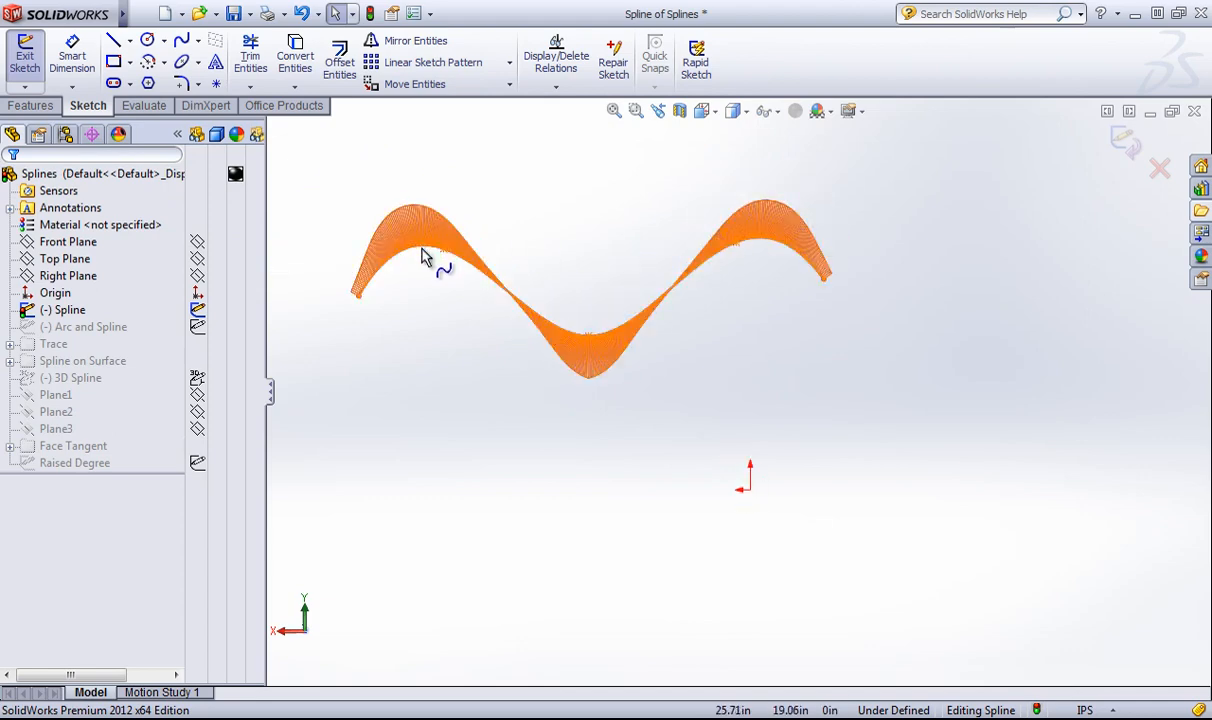
click(422, 256)
click(57, 449)
click(517, 352)
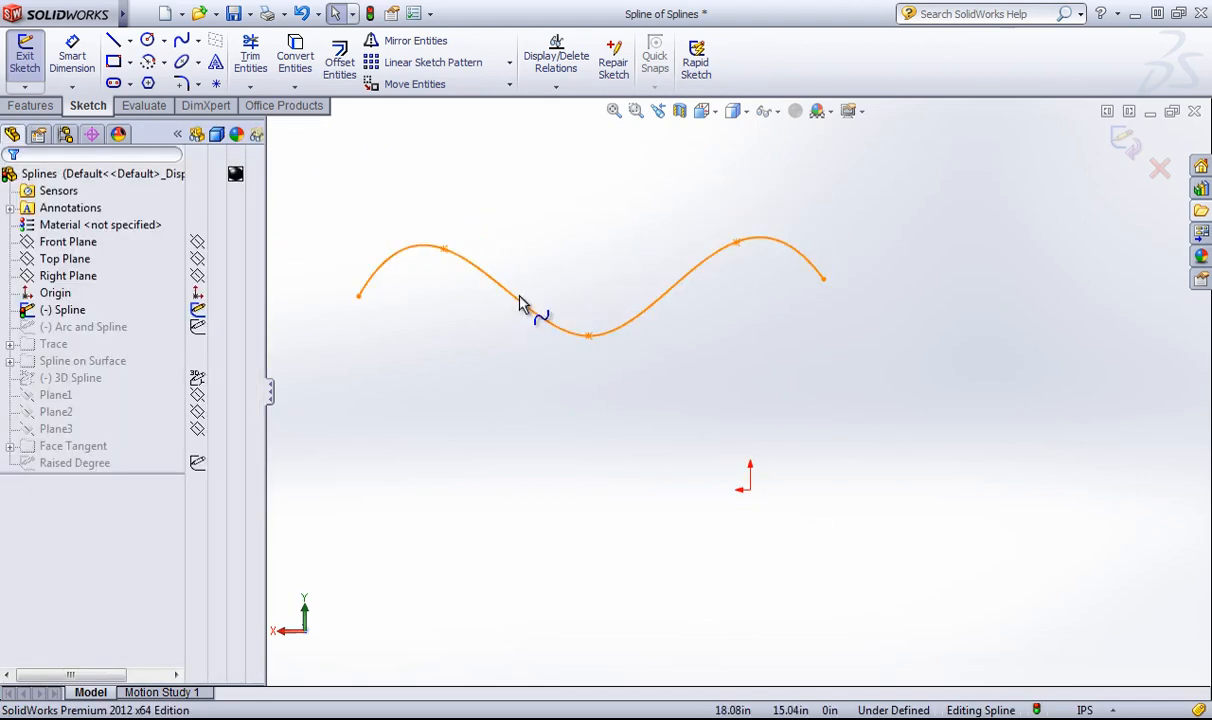
- Show the five-point spline's curvature comb again, accepting scale 26 and density 86
click(524, 304)
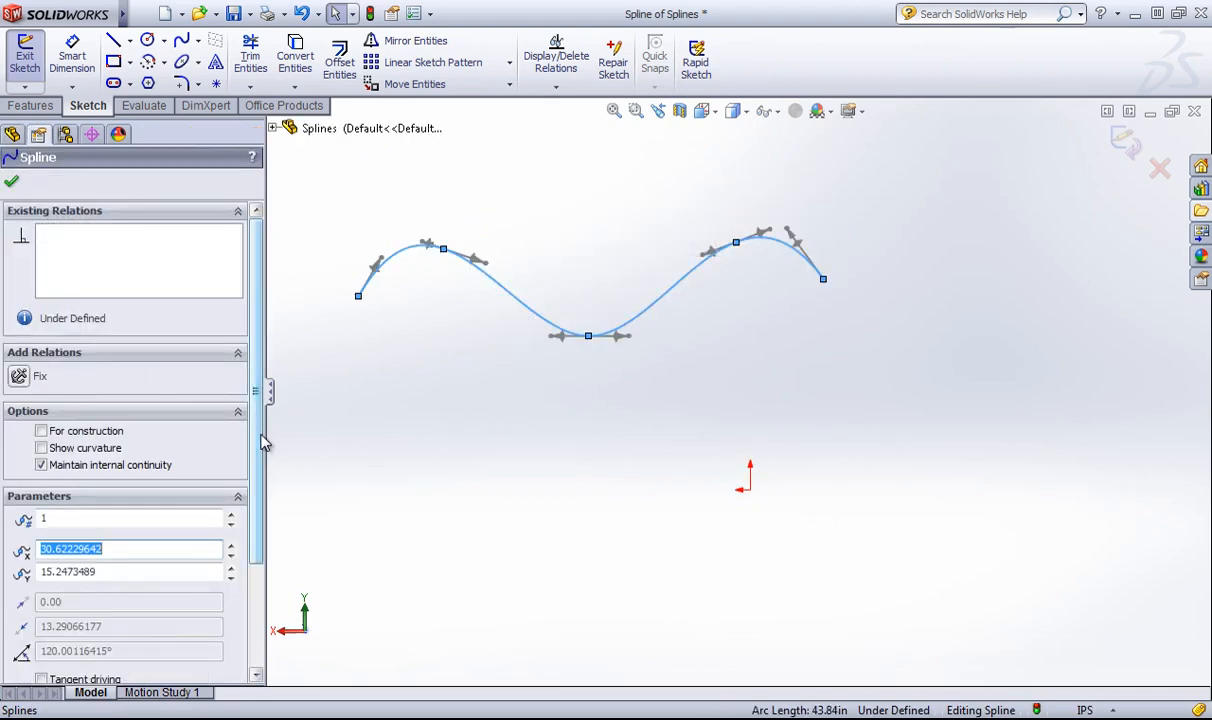
drag(257, 432, 261, 509)
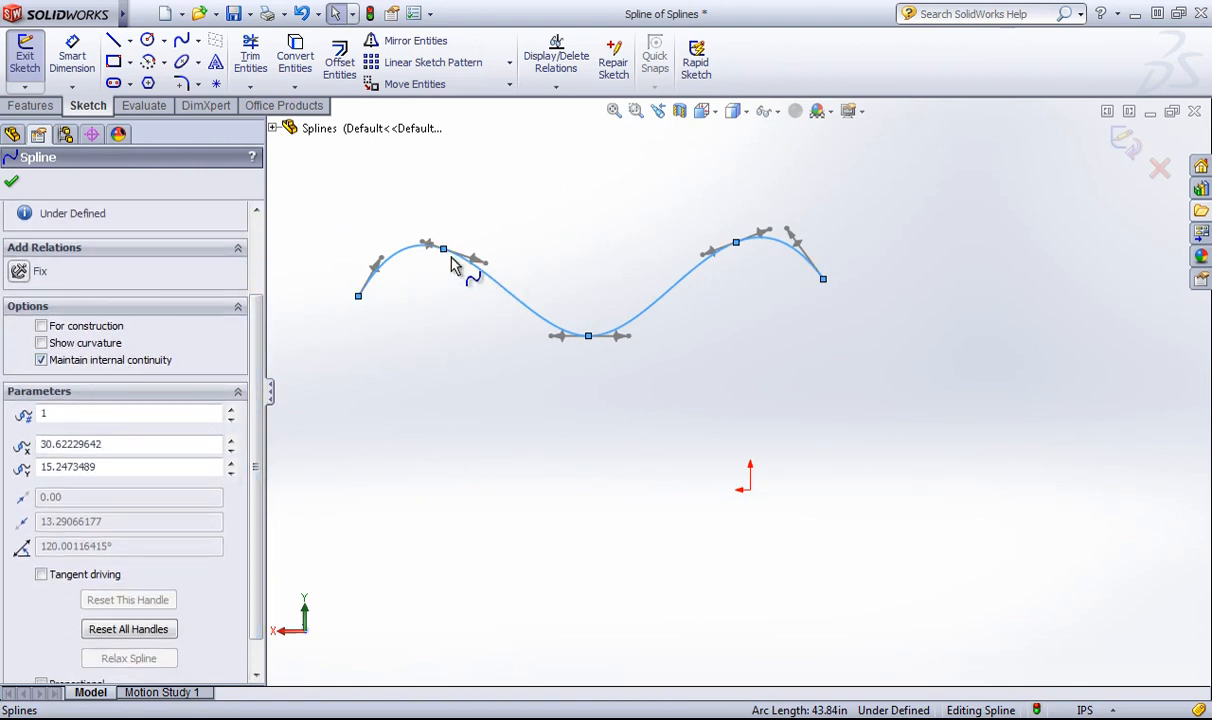
click(41, 343)
scroll(470, 268, down, 3)
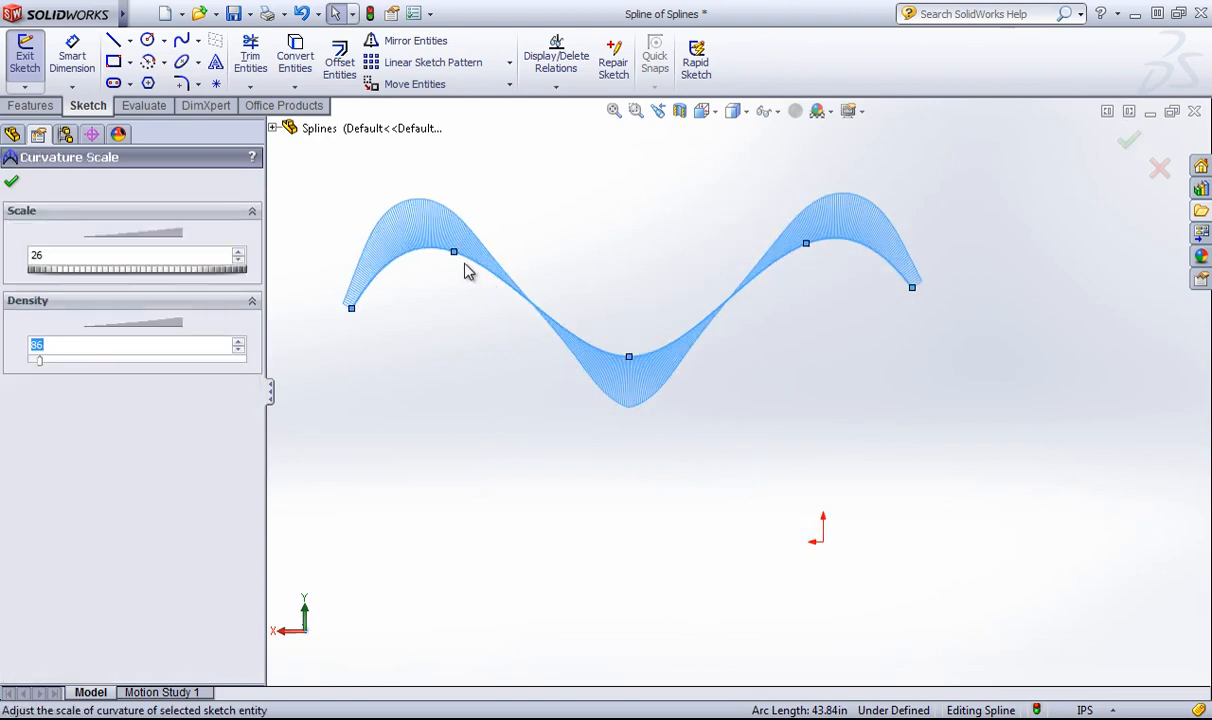
click(12, 186)
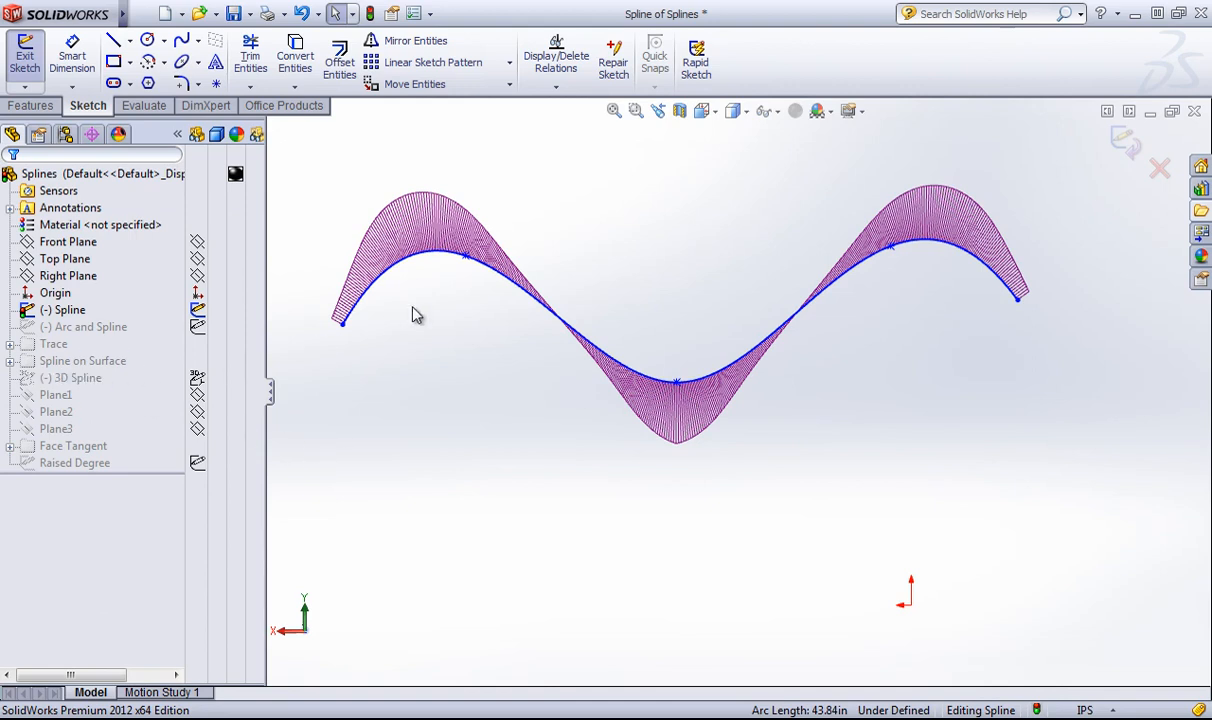
- Swing the tangent handle at the spline's second point sharply upward to distort the first crest
click(406, 264)
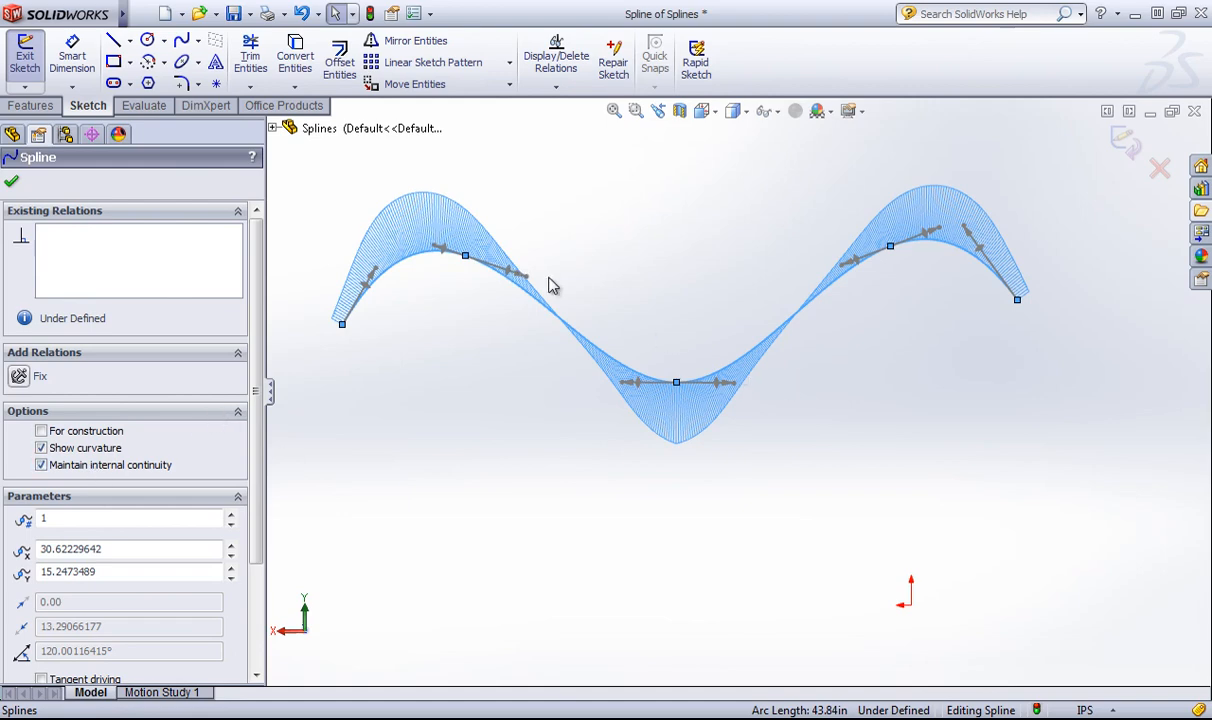
drag(525, 274, 443, 203)
click(644, 266)
- Turn off Maintain internal continuity for the distorted spline
scroll(670, 281, up, 5)
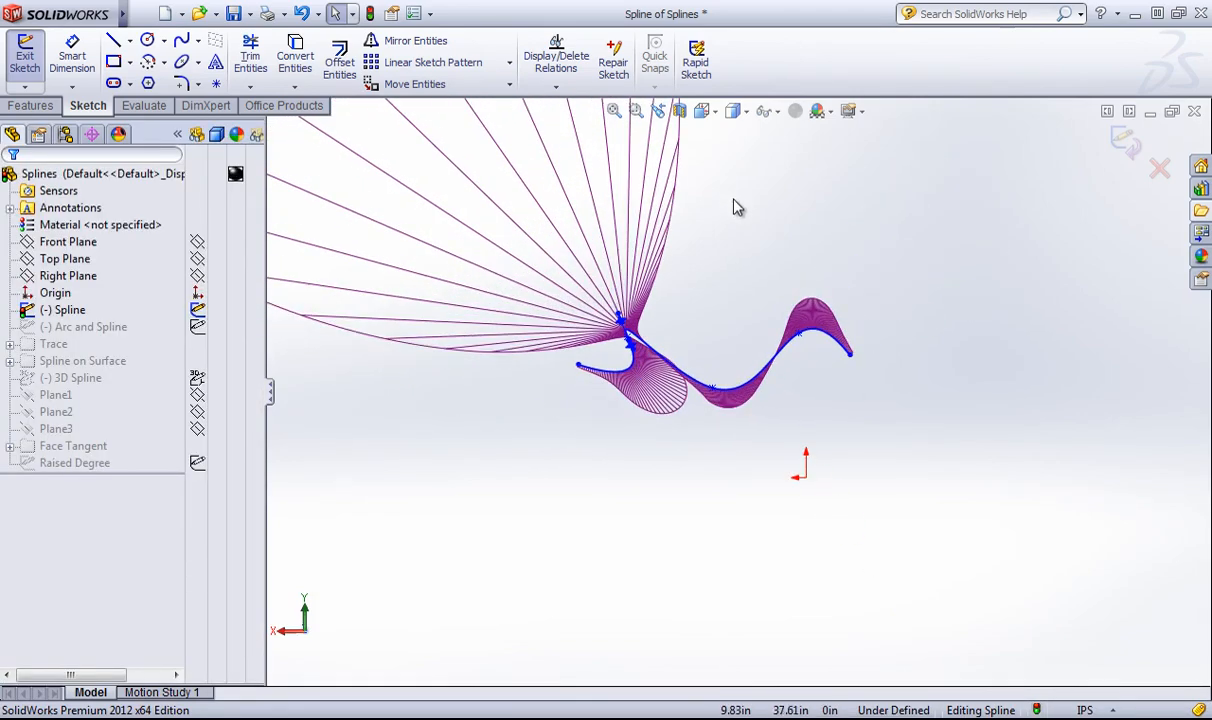
scroll(744, 249, up, 2)
scroll(628, 428, down, 6)
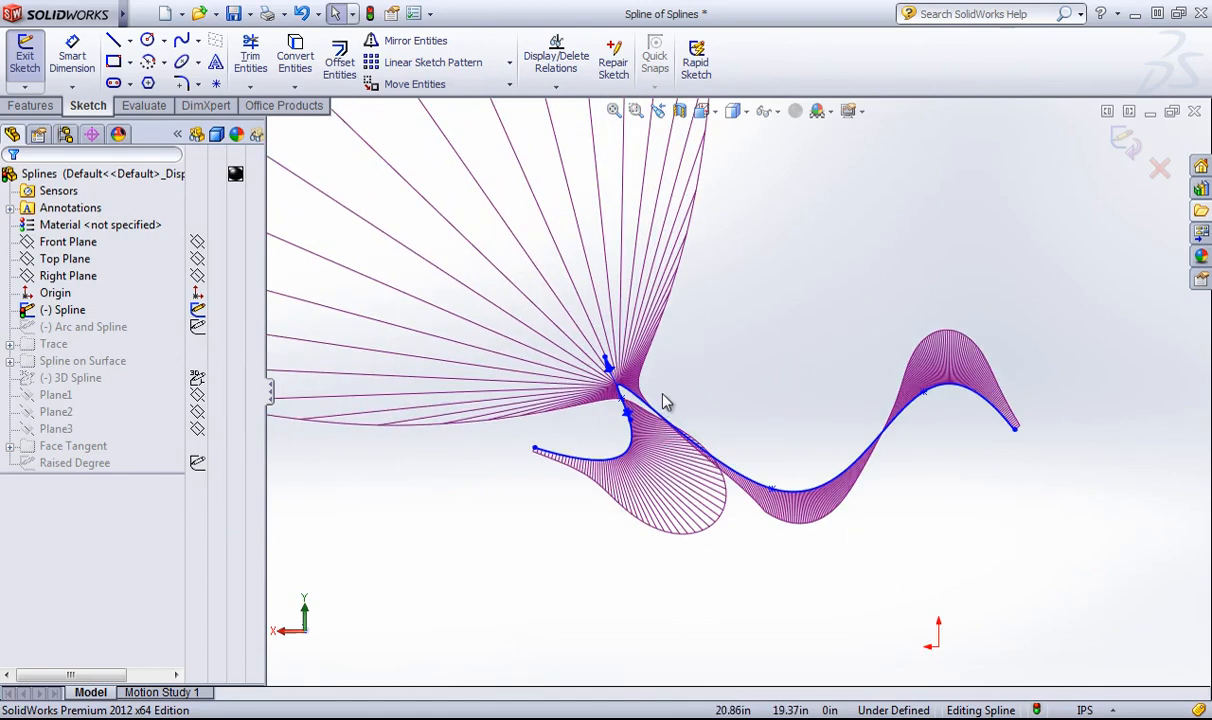
click(667, 401)
click(41, 465)
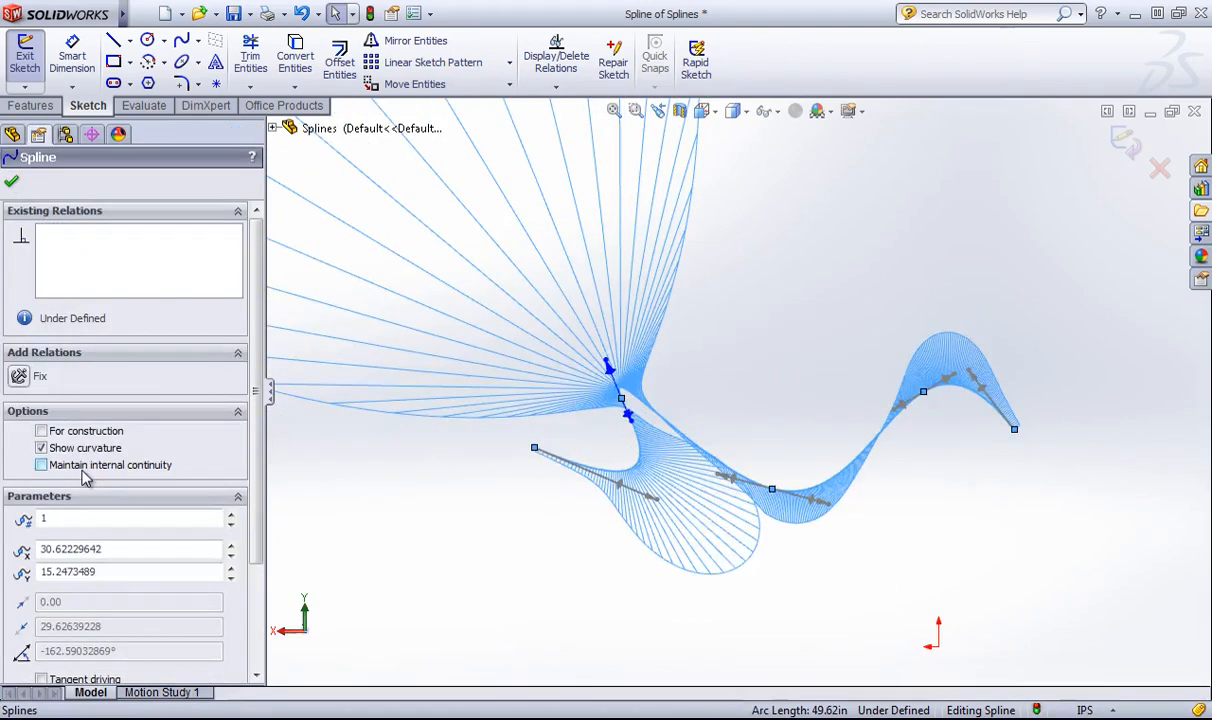
- Toggle Maintain internal continuity off and on repeatedly at the distorted first crest, leaving it turned on
scroll(611, 422, down, 4)
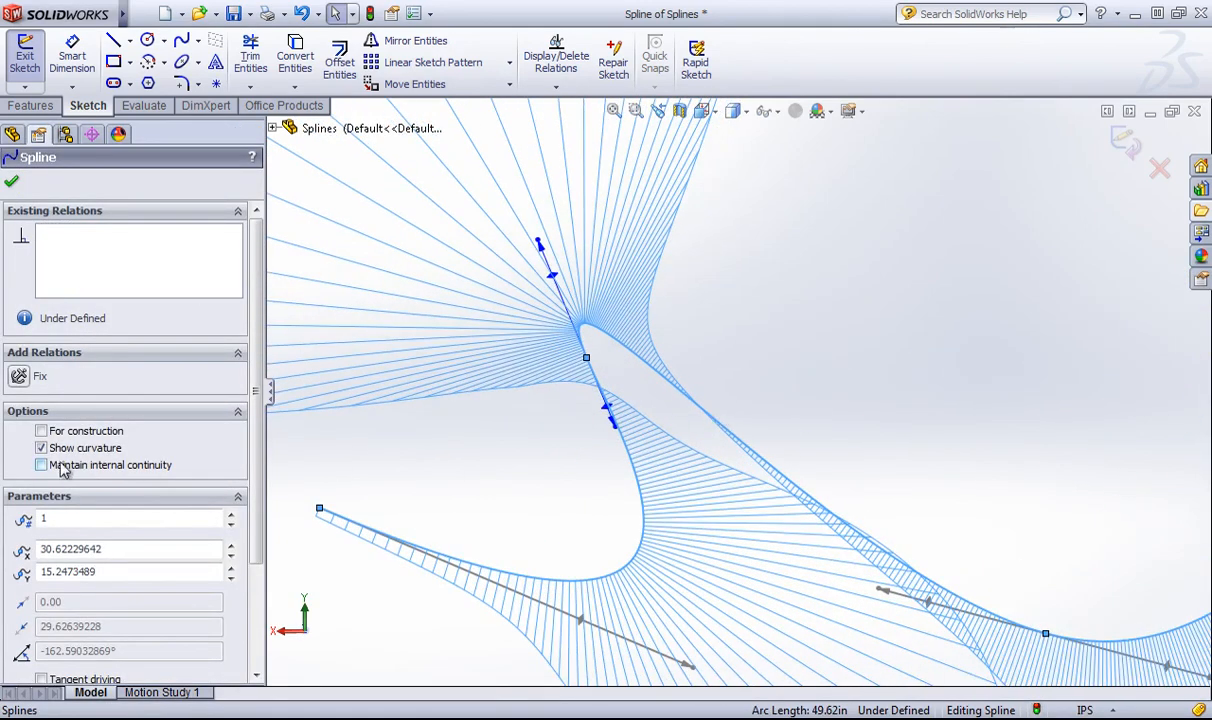
click(65, 467)
click(68, 467)
click(68, 467)
click(67, 467)
click(67, 467)
click(42, 466)
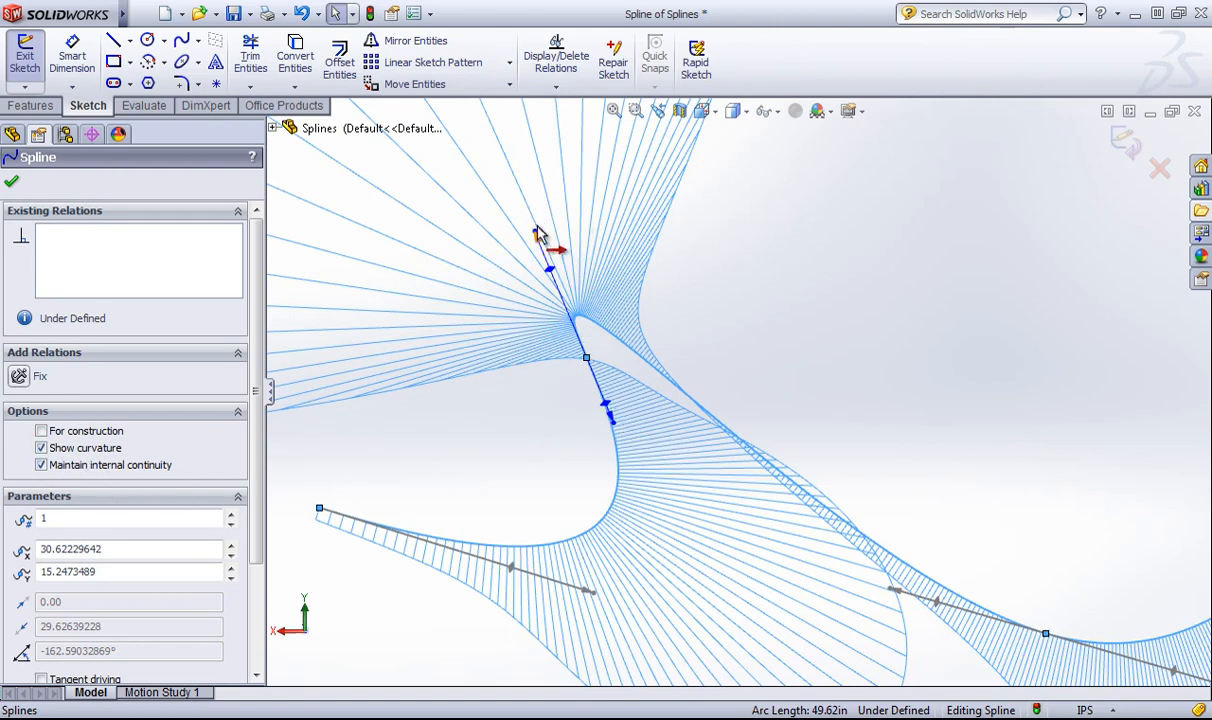
- Swing the tangent handle at the spline's second point back down to a gentle slope to smooth the first crest
drag(538, 232, 692, 334)
click(990, 315)
scroll(912, 418, up, 5)
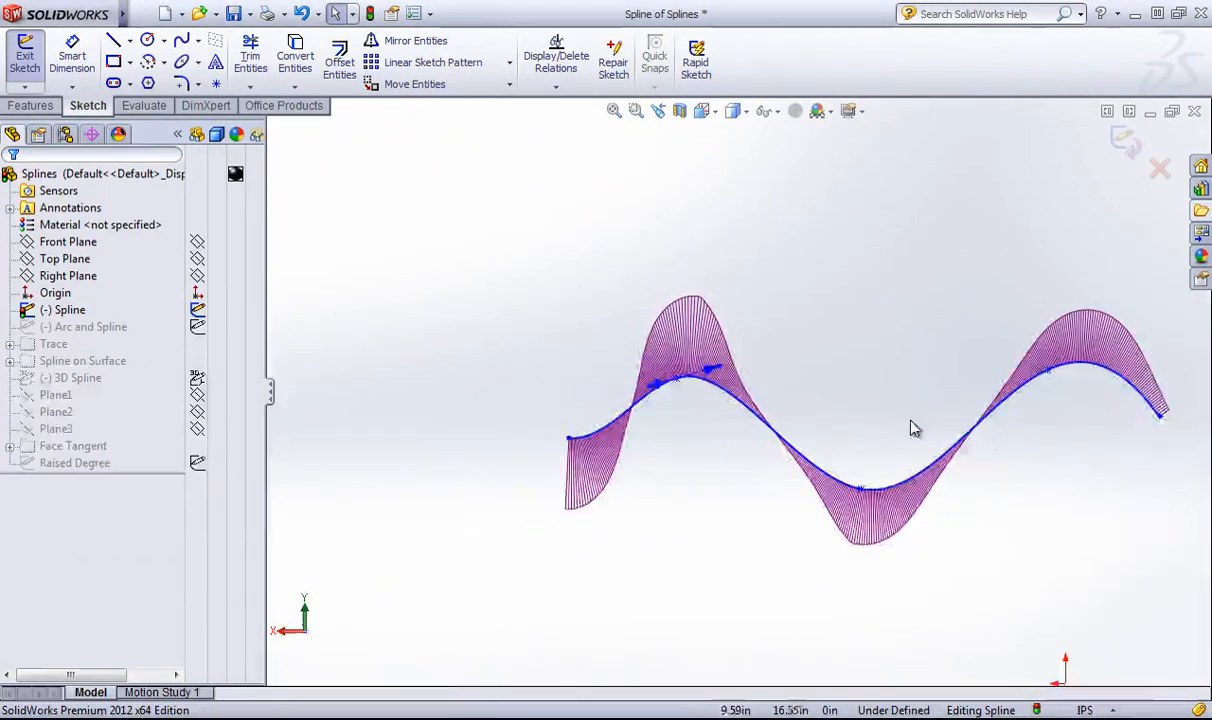
- Examine the spline's Tangent driving, handle reset and Relax Spline options
scroll(912, 428, down, 3)
click(638, 387)
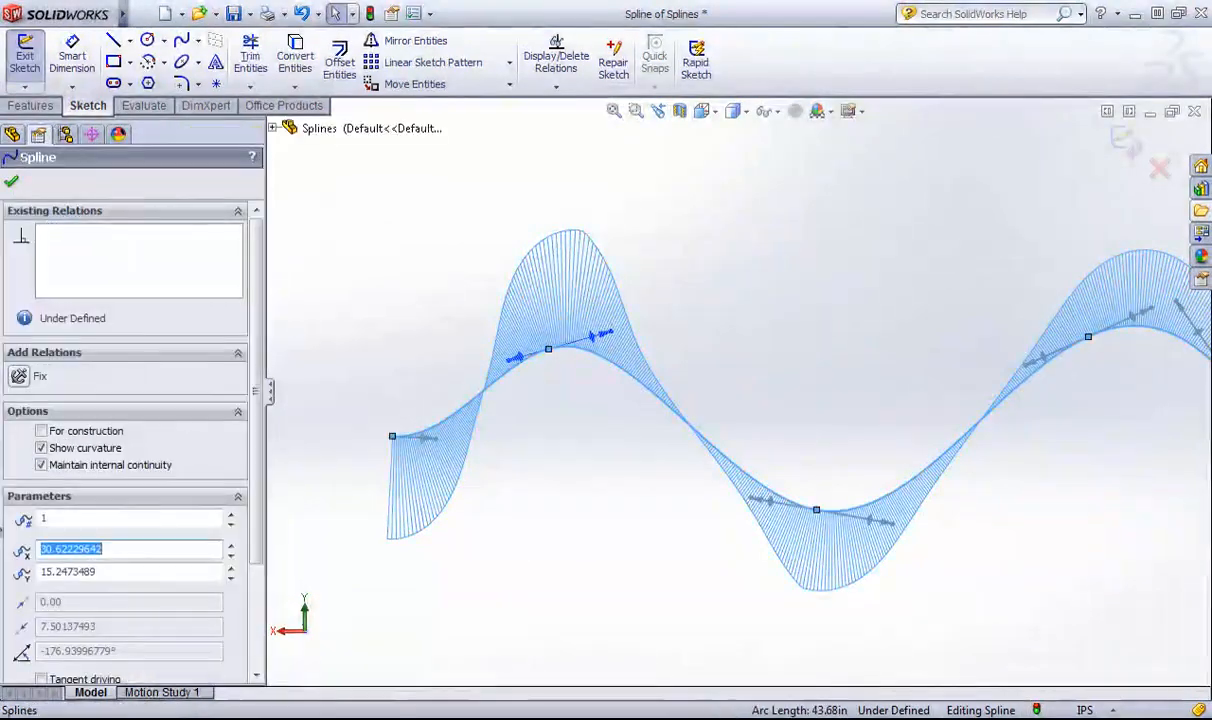
drag(256, 388, 253, 492)
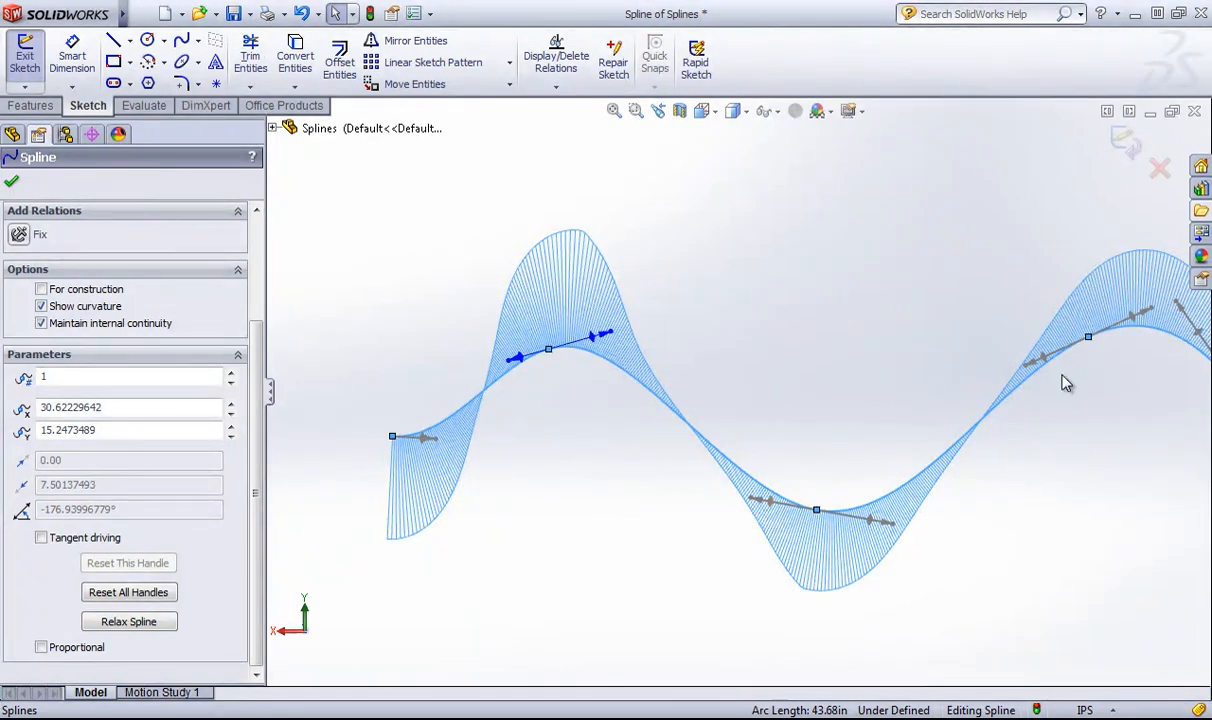
key(f)
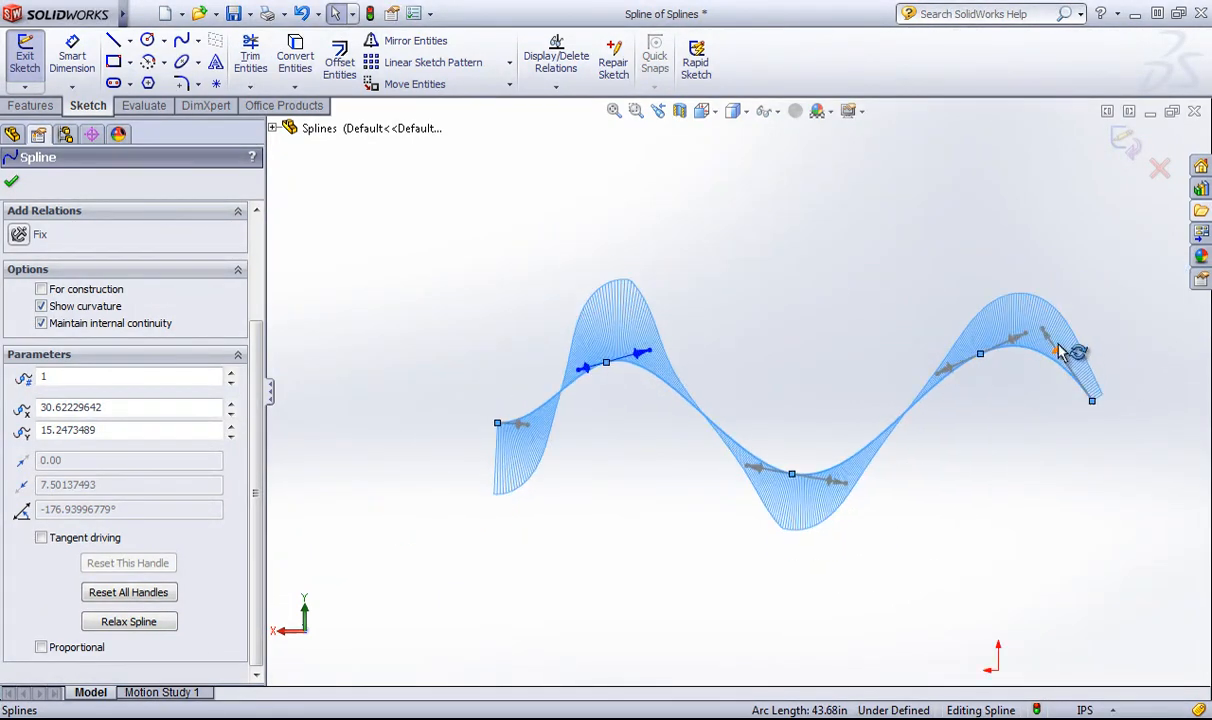
click(895, 528)
scroll(620, 385, down, 3)
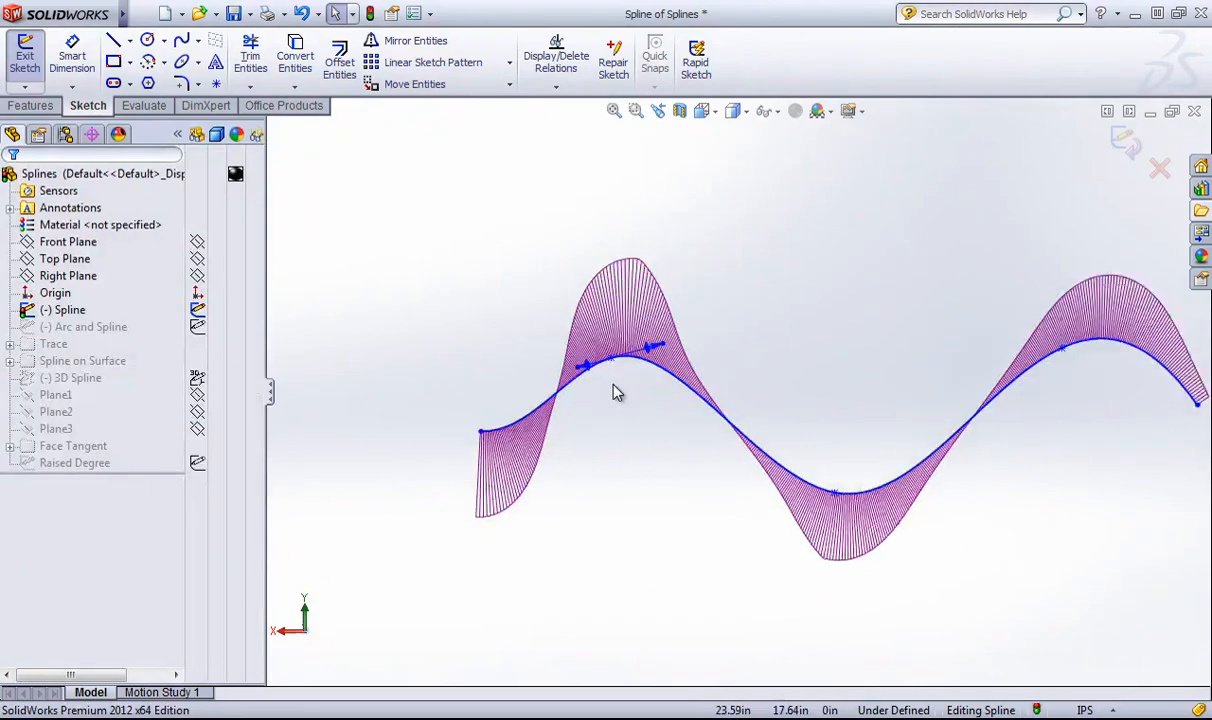
- Reshape the second point's tangent handle to a flatter slope, with tangent magnitudes of about 6.98 and 9.99
scroll(630, 365, down, 2)
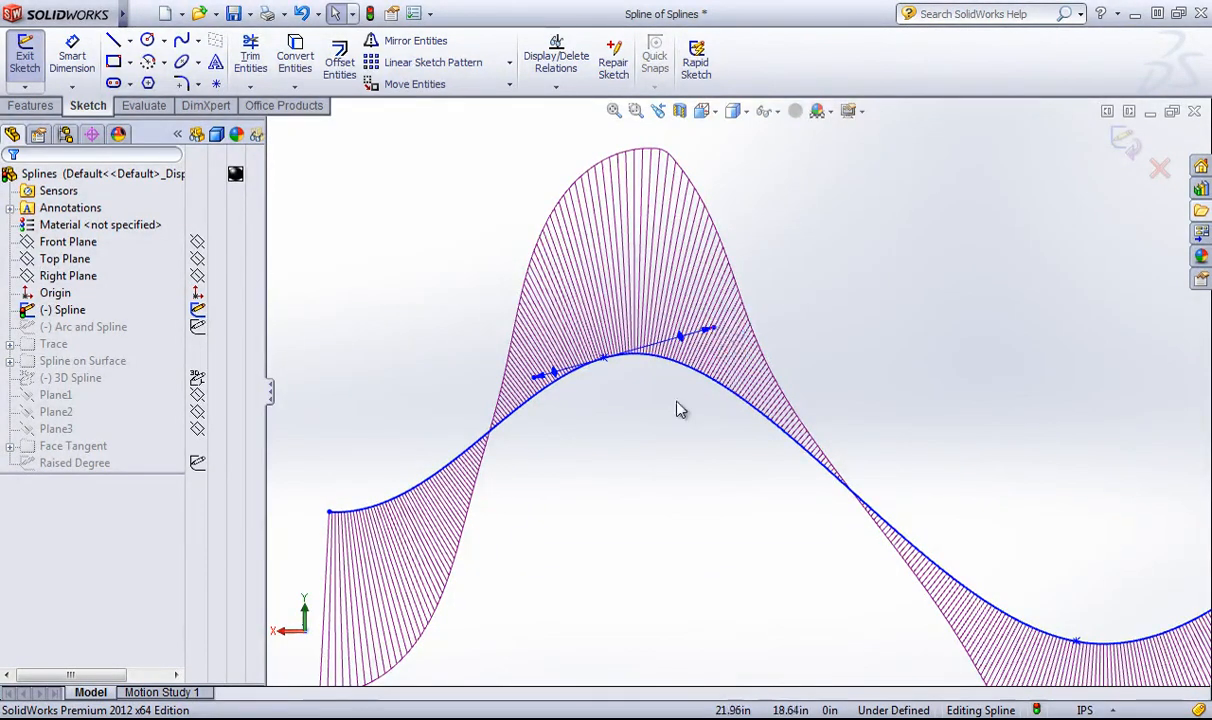
drag(683, 342, 1156, 297)
click(1018, 373)
scroll(700, 350, down, 1)
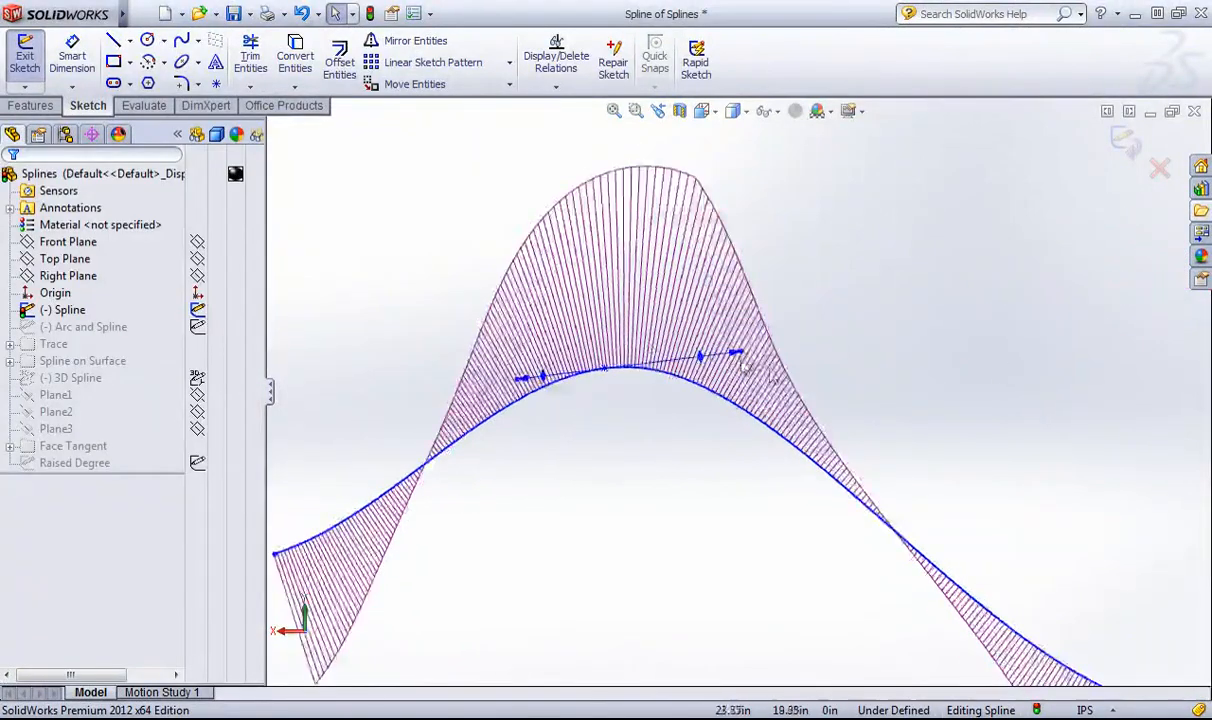
- Lengthen one side of the second point's handle to about 10.44, then shorten both sides together to about 6.54 and 9.78
click(740, 352)
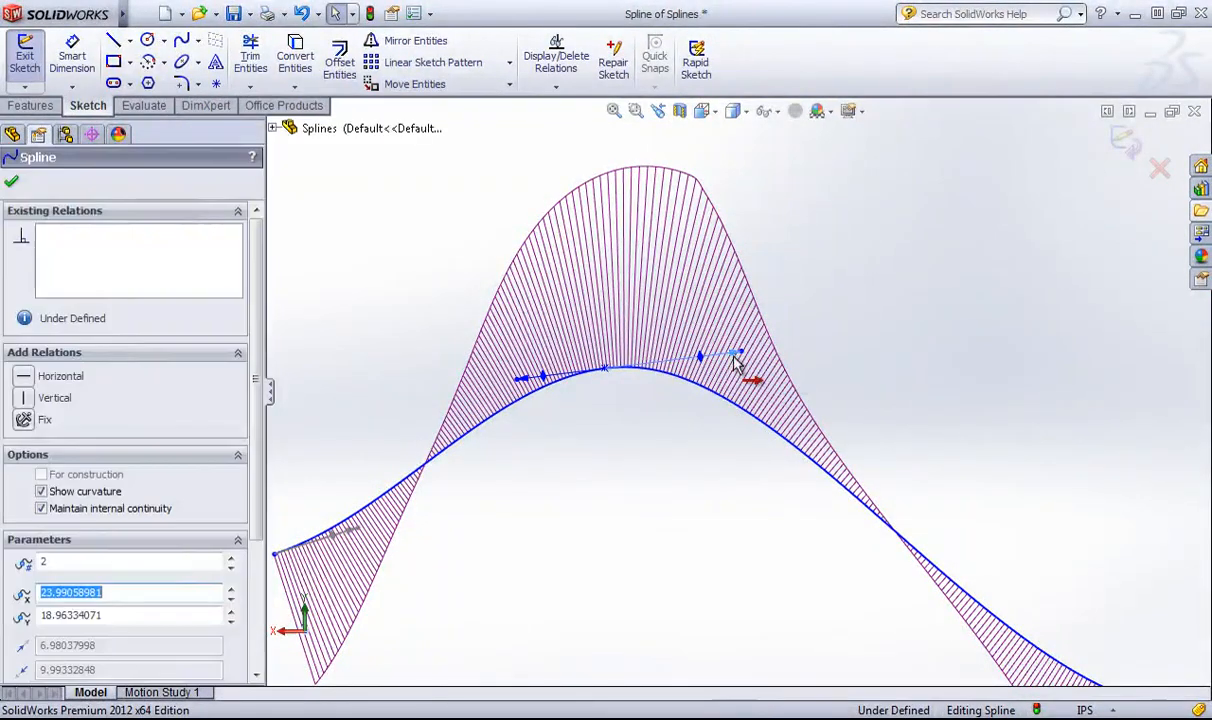
click(765, 352)
click(735, 356)
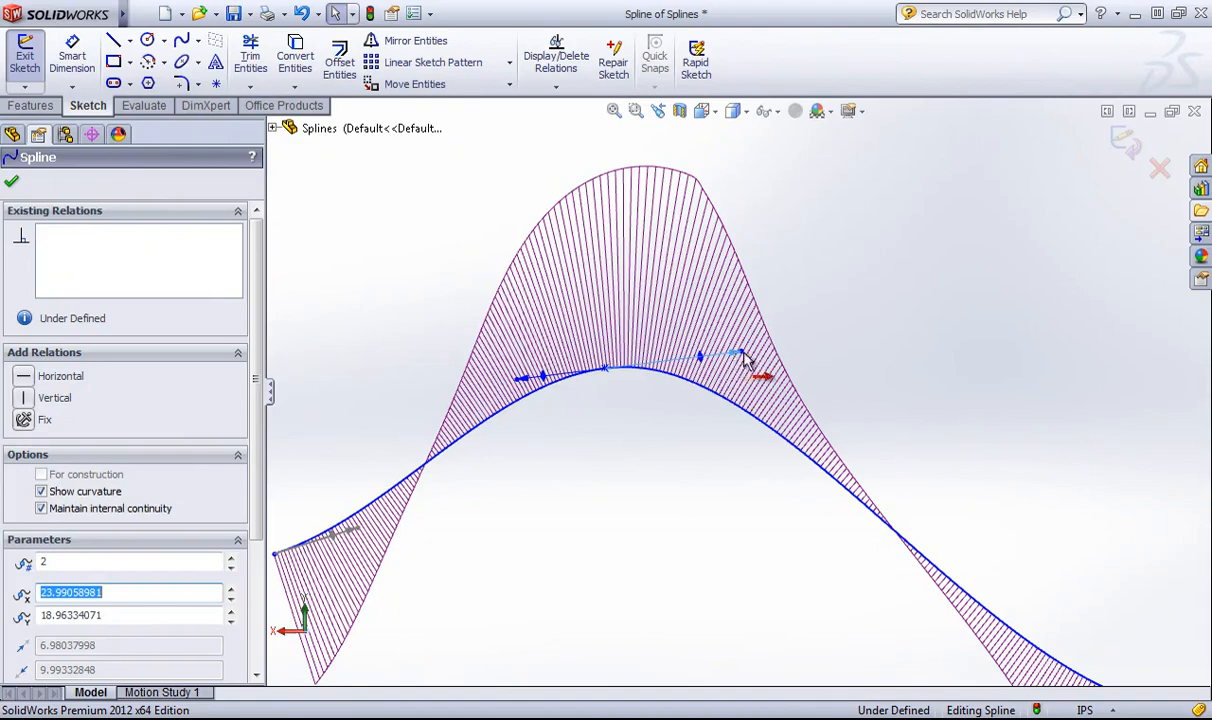
mouse_move(736, 353)
mouse_down()
mouse_move(841, 349)
mouse_move(714, 362)
mouse_move(749, 346)
mouse_move(790, 360)
mouse_move(812, 345)
mouse_move(748, 366)
mouse_up()
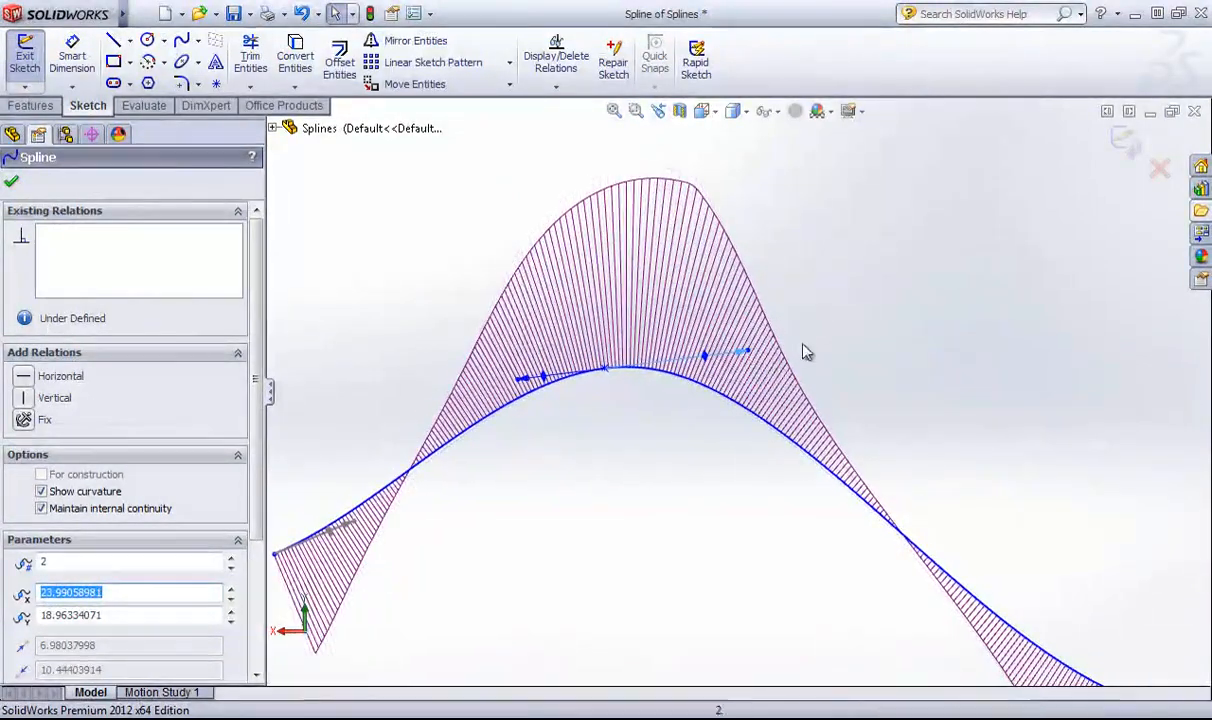
click(803, 357)
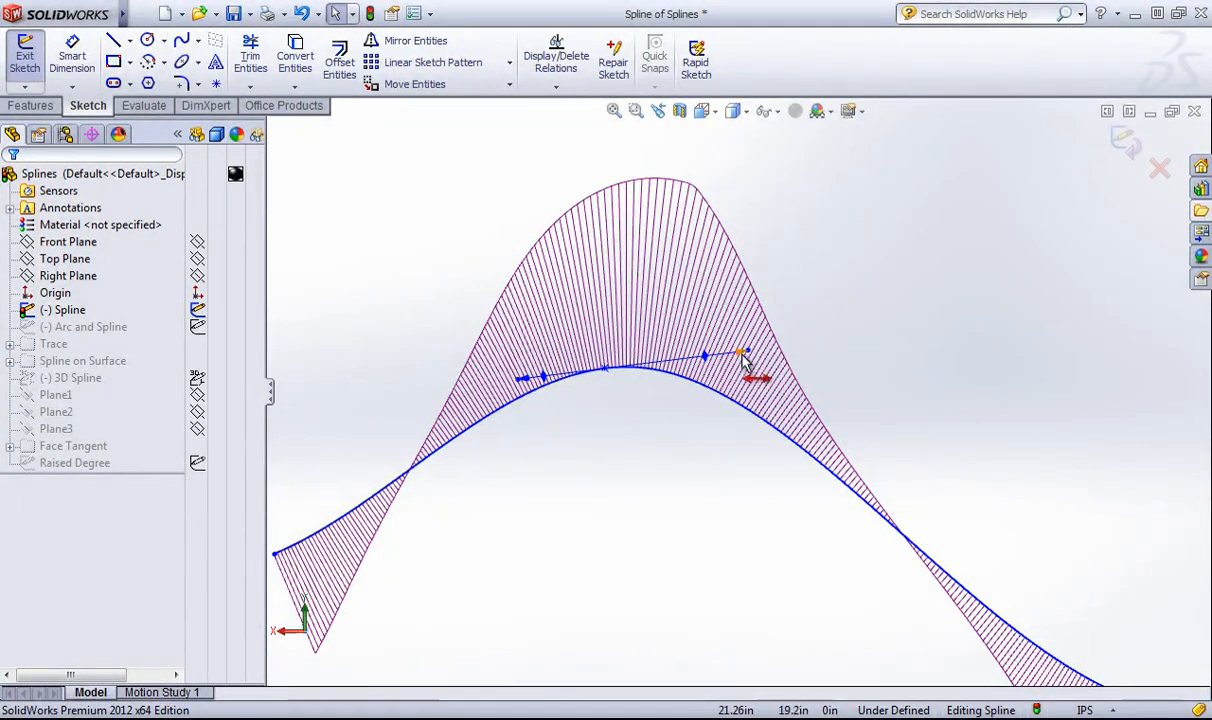
mouse_move(745, 358)
mouse_down()
mouse_move(800, 352)
mouse_move(765, 365)
mouse_move(740, 352)
mouse_move(771, 355)
mouse_move(742, 364)
mouse_up()
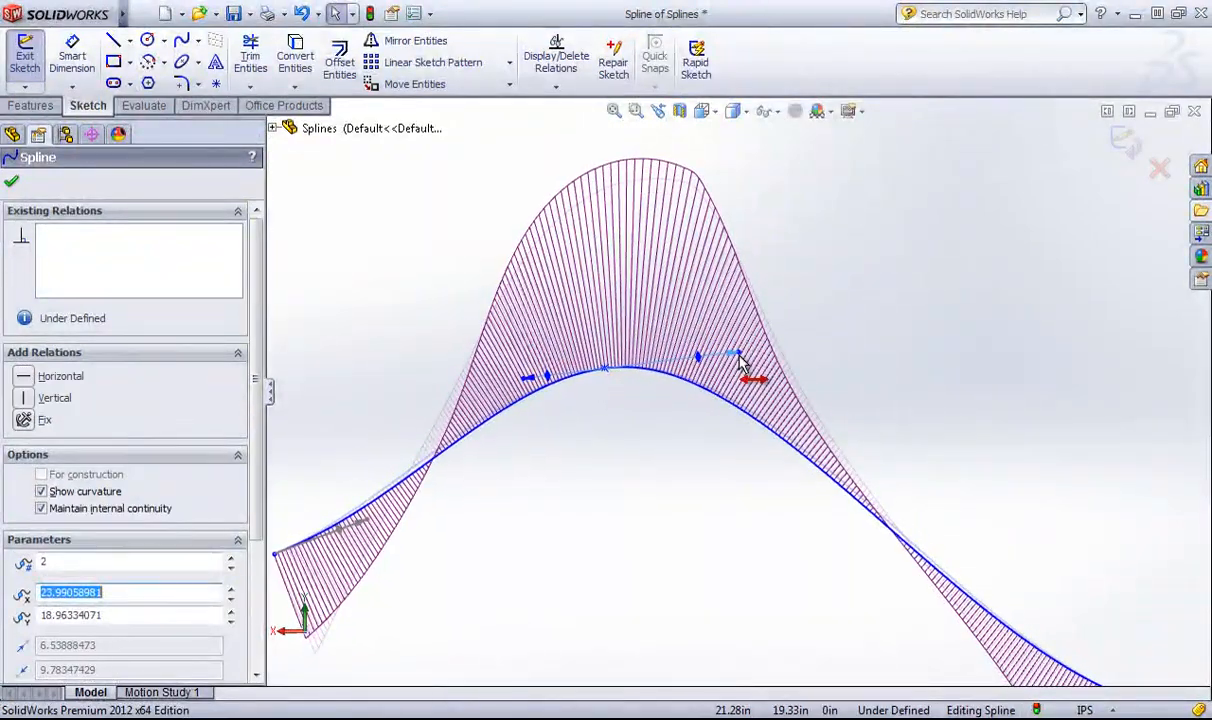
click(832, 349)
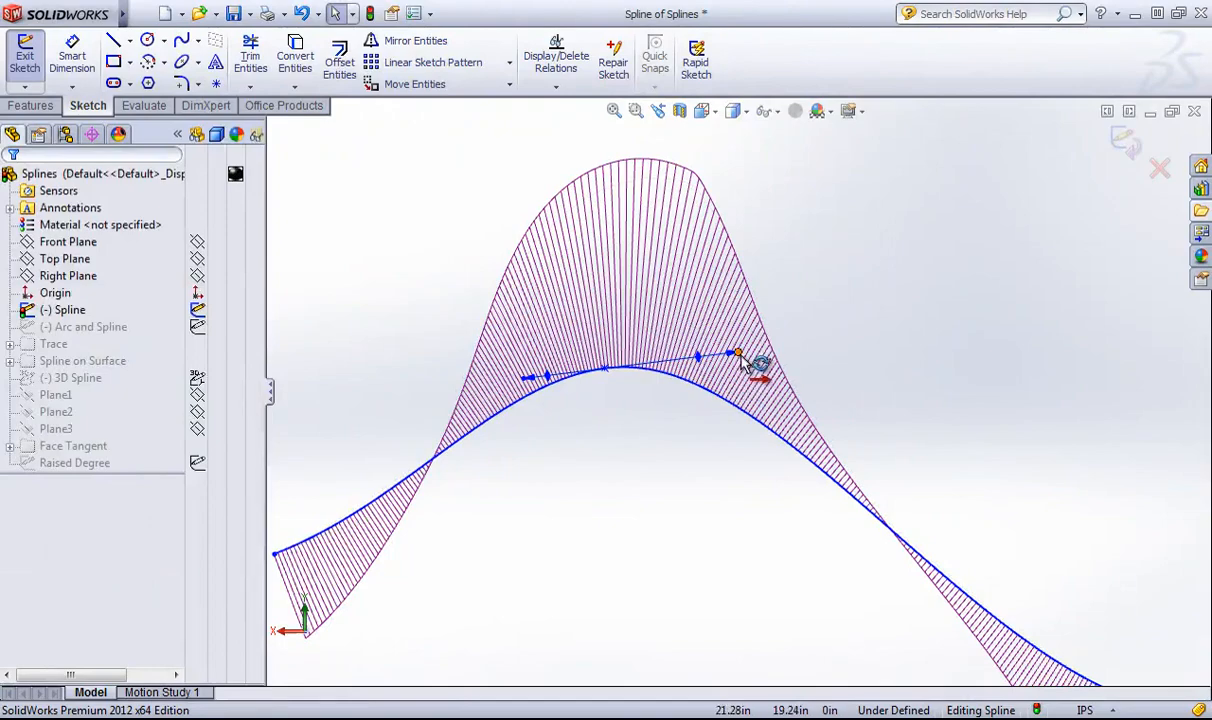
- Swing and lengthen the second point's tangent handle to about 163.4°, with magnitudes of about 8.11 and 13.52
mouse_move(742, 360)
mouse_down()
mouse_move(782, 337)
mouse_move(823, 257)
mouse_move(842, 302)
mouse_move(758, 345)
mouse_move(764, 366)
mouse_up()
click(810, 356)
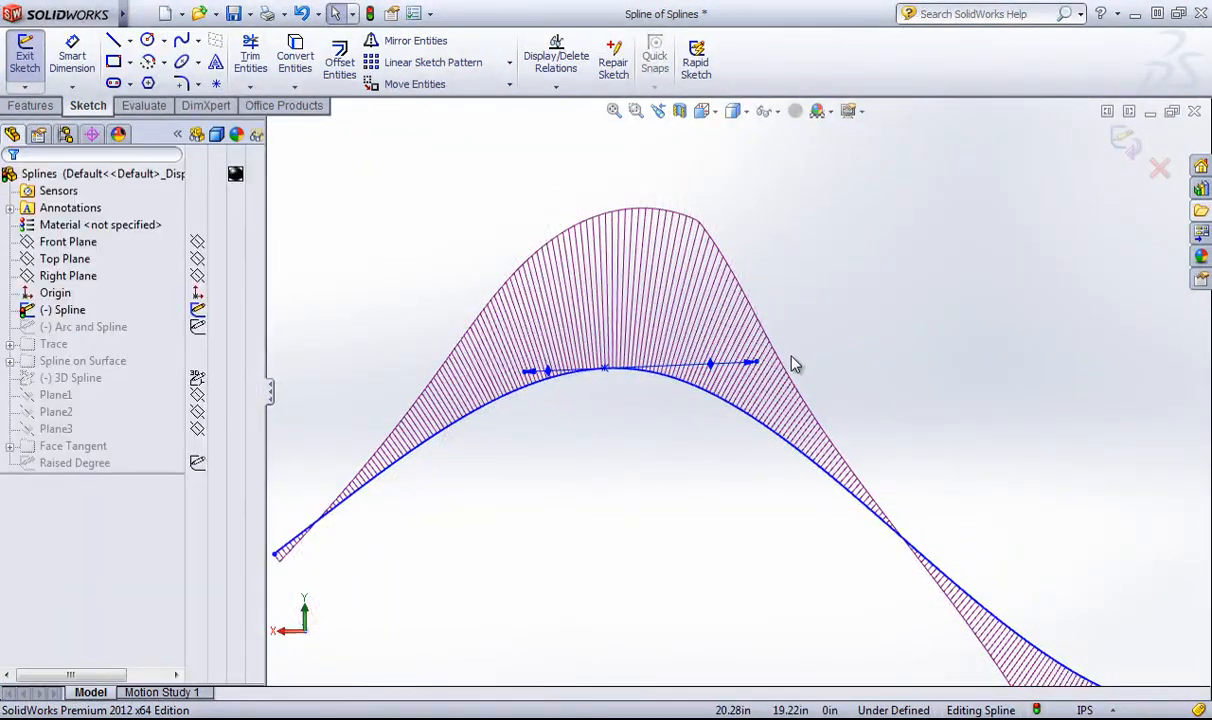
drag(760, 368, 792, 322)
- Inspect the spline's point number setting and its handle reset options, then view the whole curvature comb
click(695, 364)
scroll(684, 518, up, 3)
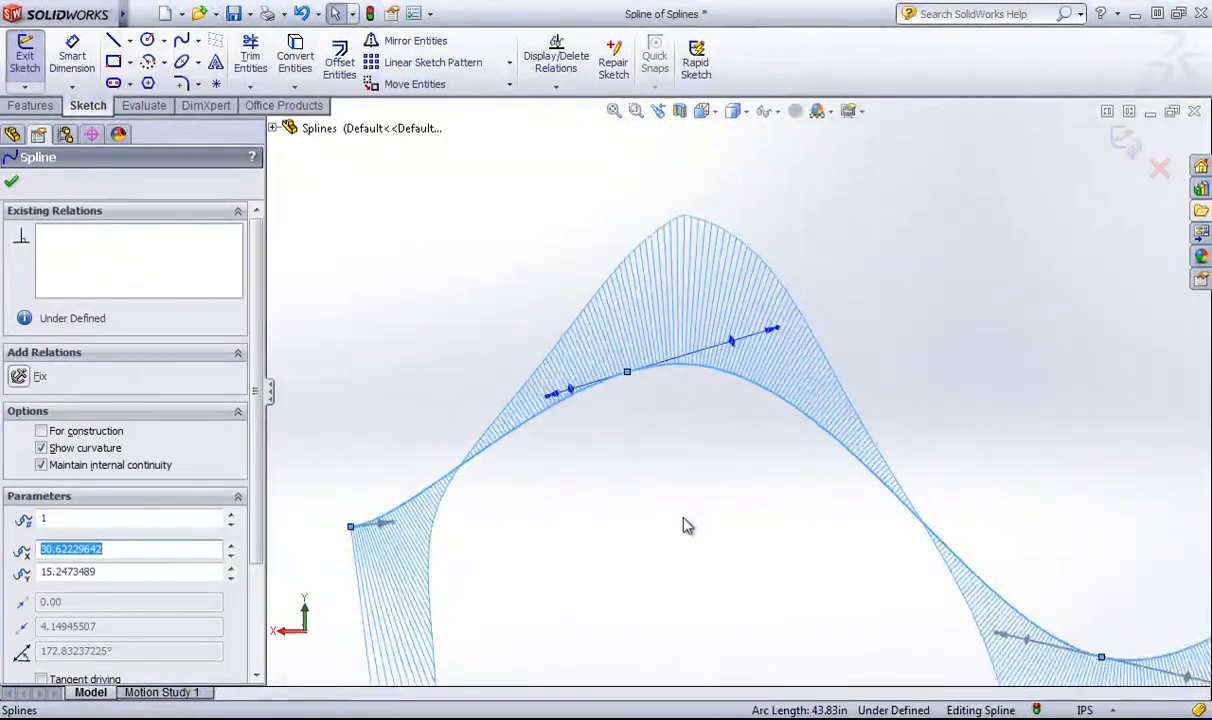
scroll(186, 505, down, 3)
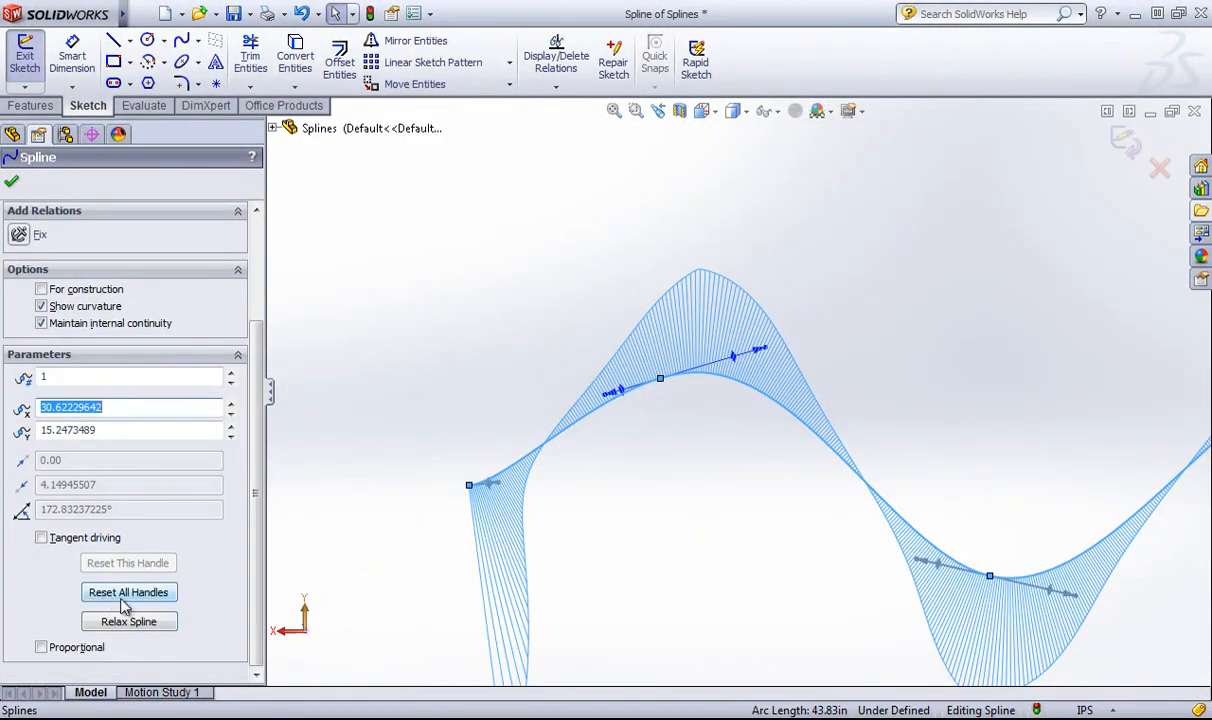
click(236, 377)
click(231, 383)
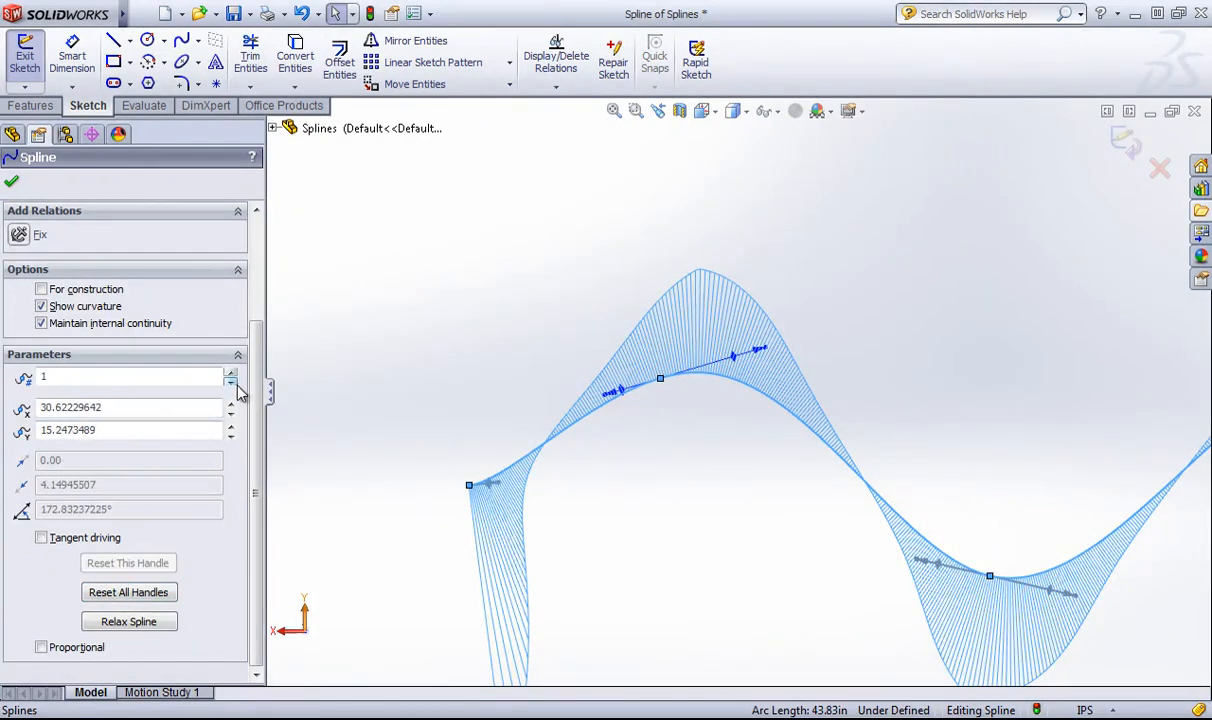
click(727, 551)
scroll(755, 555, up, 4)
scroll(1030, 420, down, 3)
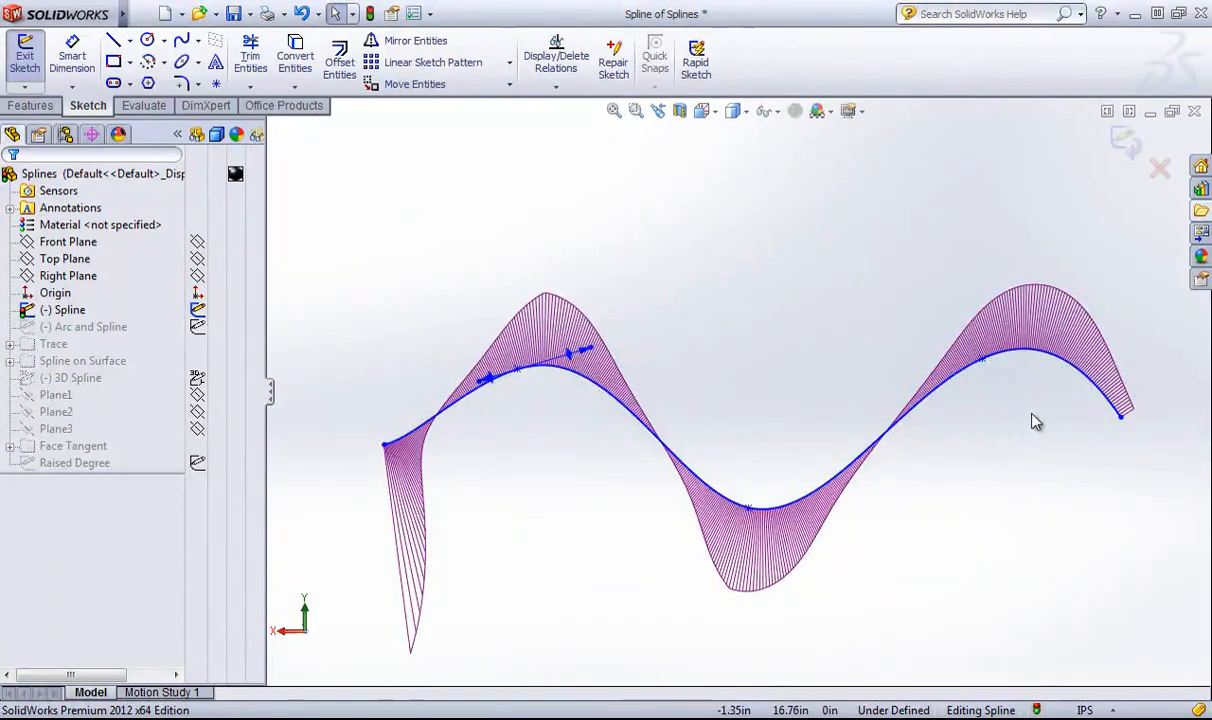
- Choose spline point 2 in the spline's parameters and reset its tangent handle
click(452, 408)
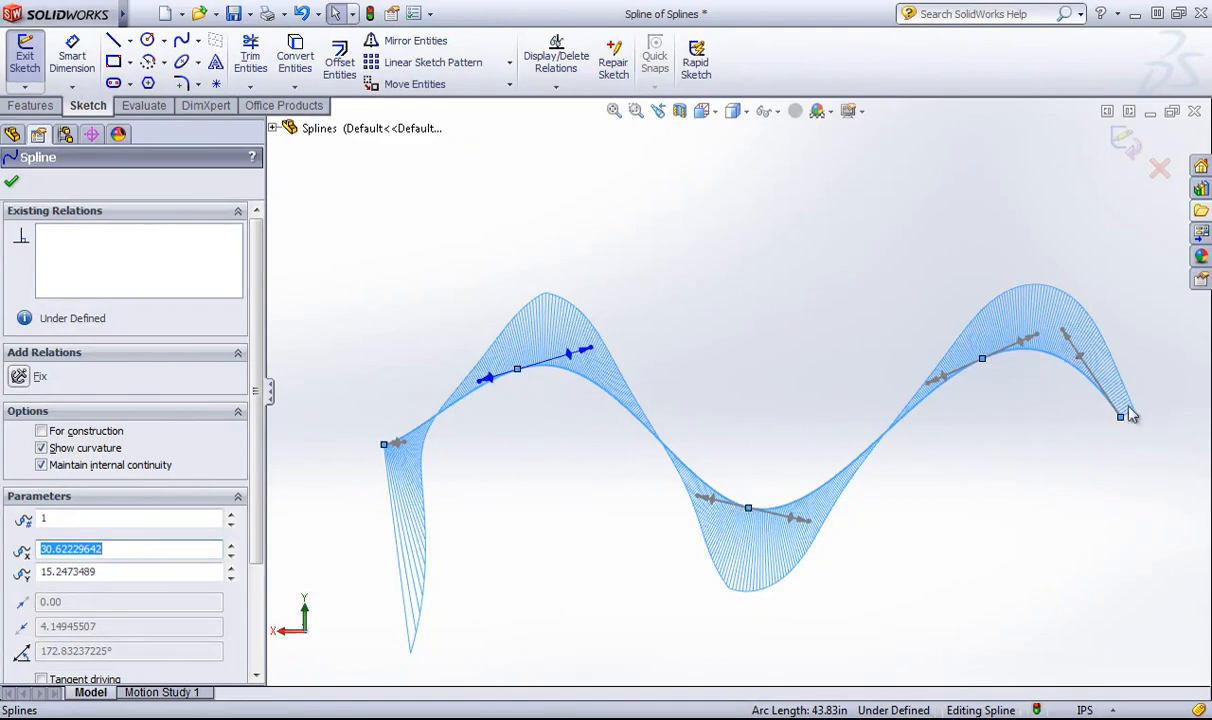
click(231, 514)
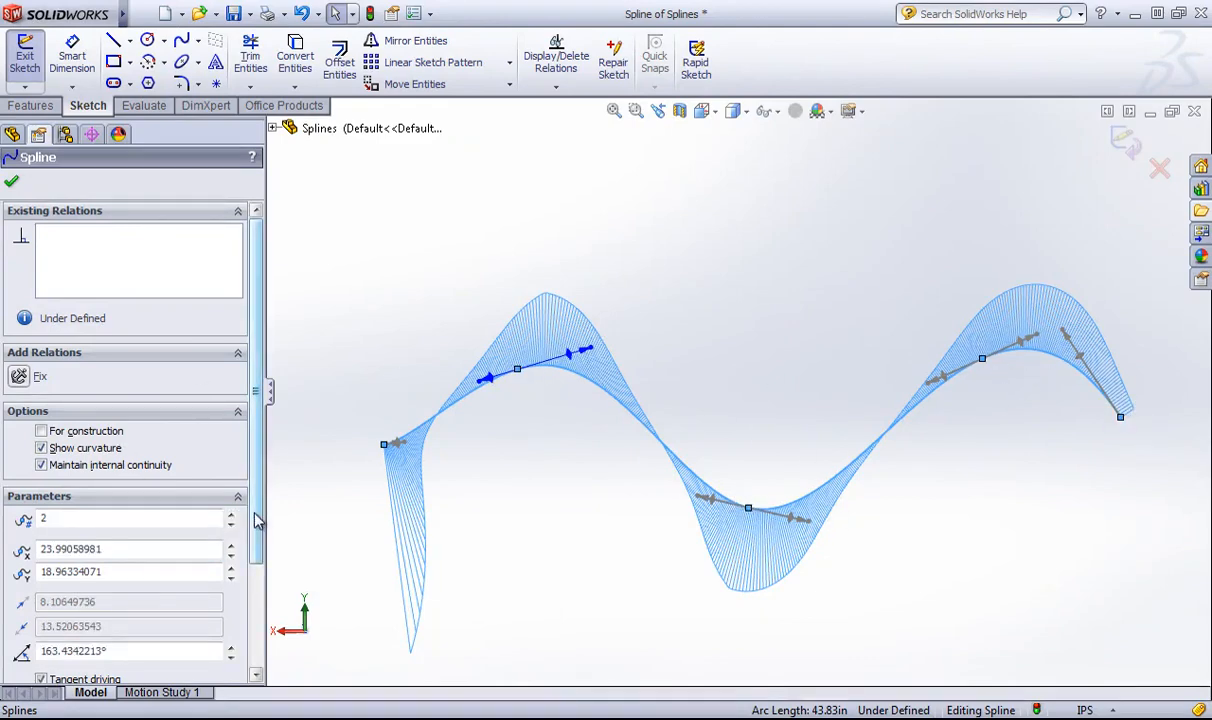
scroll(255, 640, down, 3)
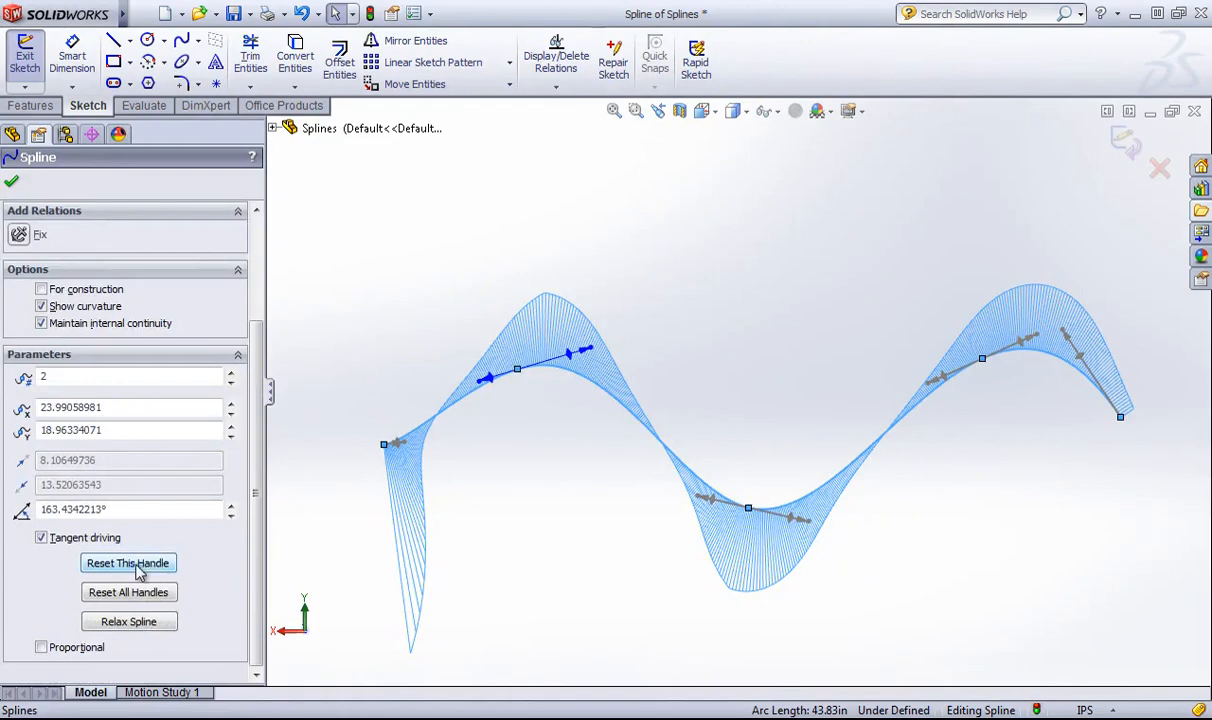
click(135, 566)
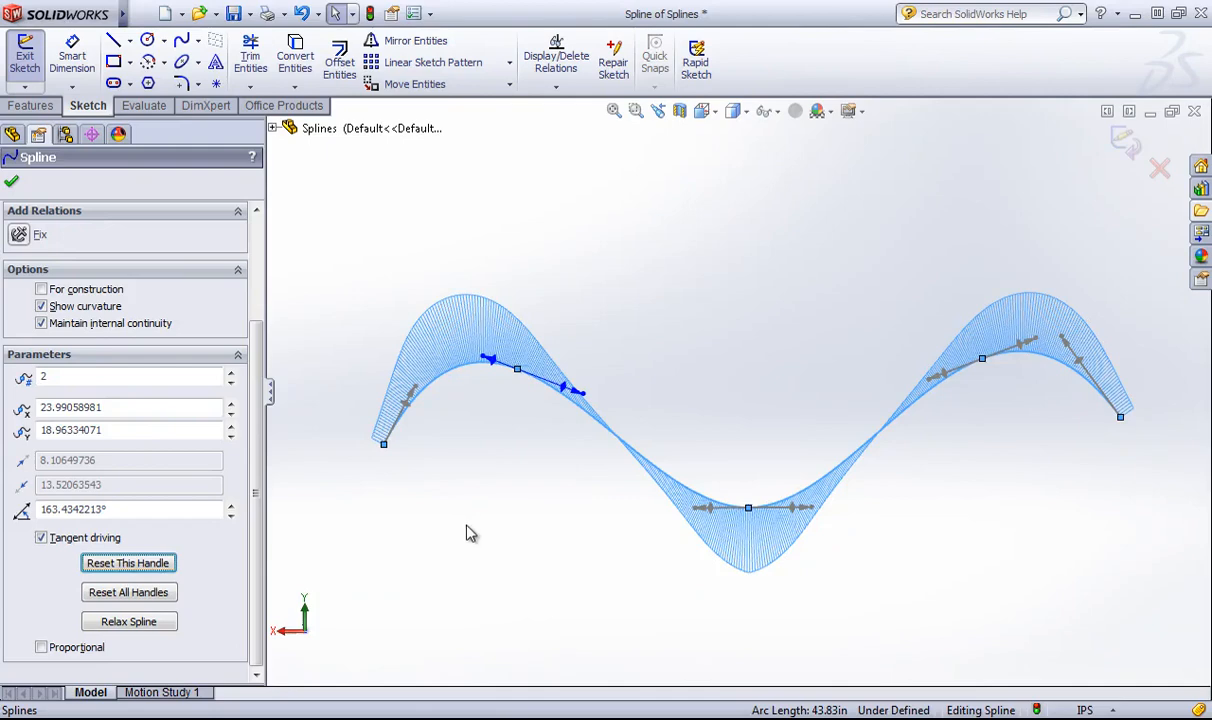
- Relax the five-point spline and reset all of its tangent handles
click(128, 626)
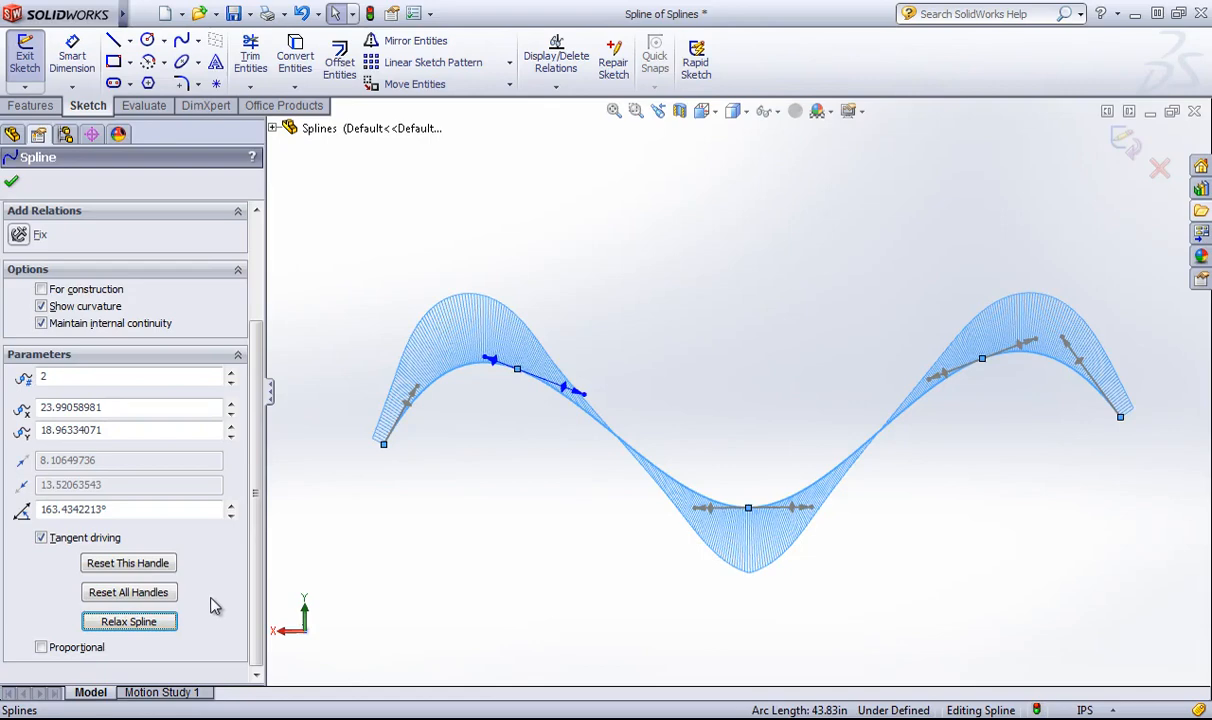
click(110, 593)
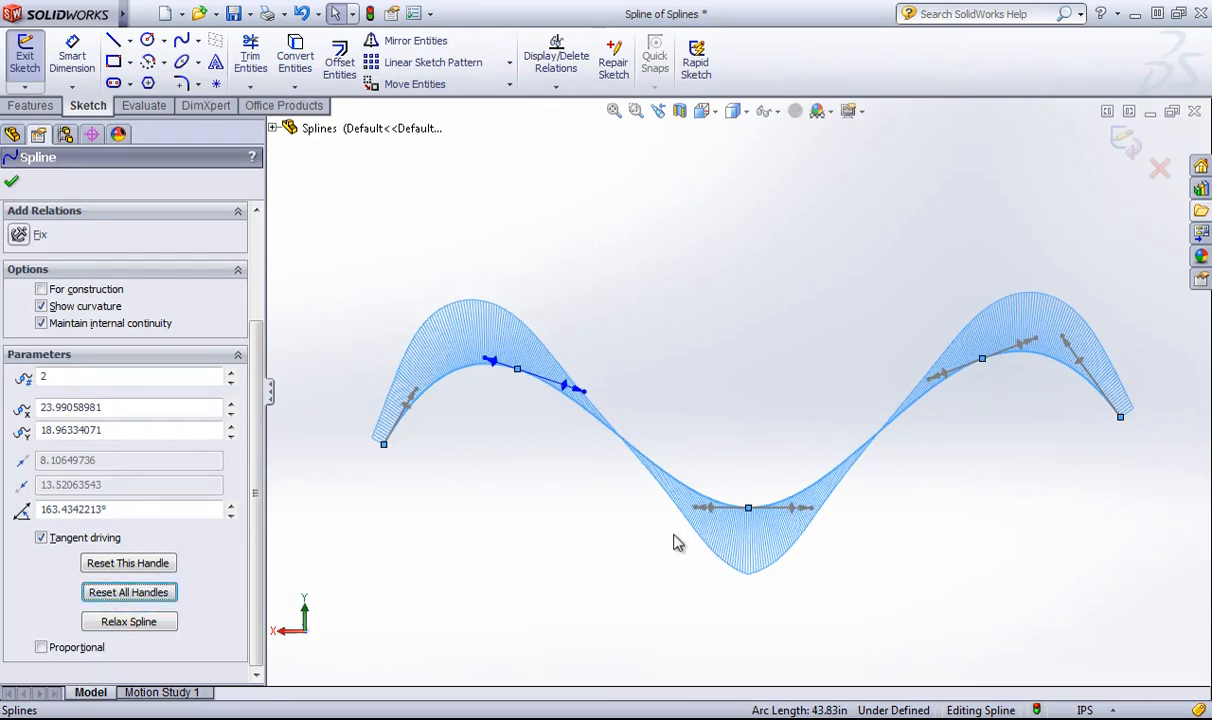
click(640, 514)
- Distort the spline by moving its third point, its second point to about (15.06, 18.61) and its fourth to about (1.82, 20.41)
drag(749, 509, 611, 541)
drag(517, 371, 741, 400)
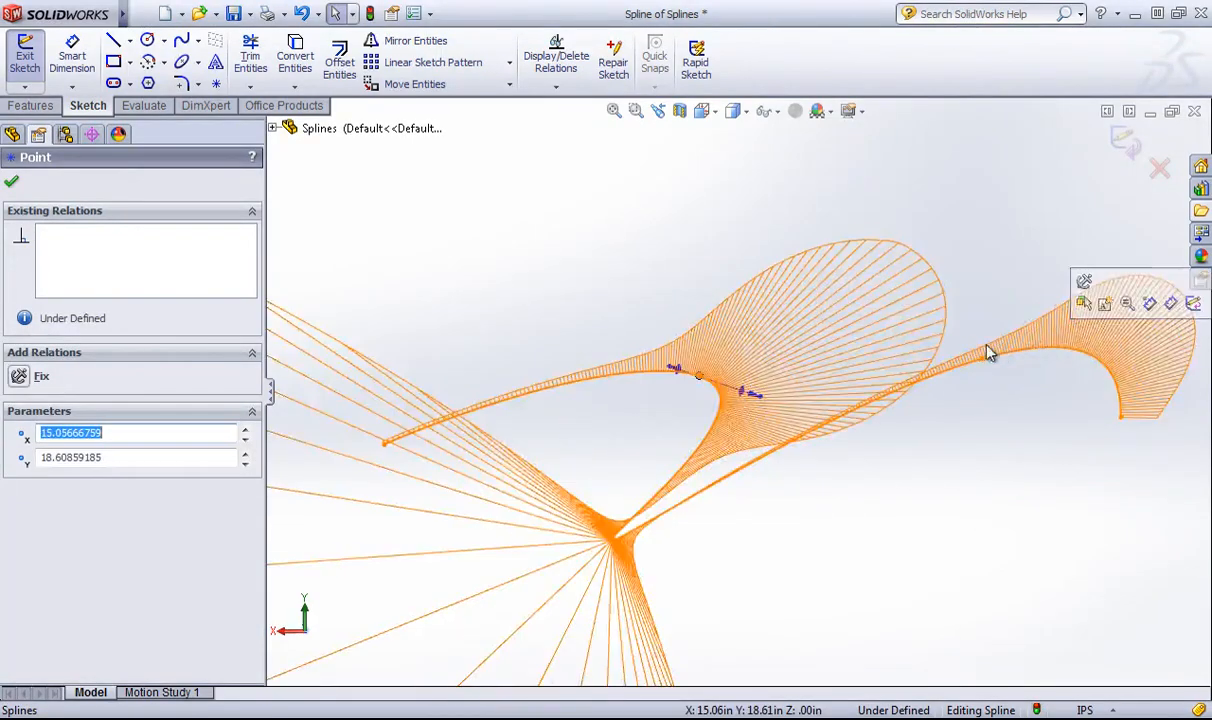
drag(988, 352, 868, 290)
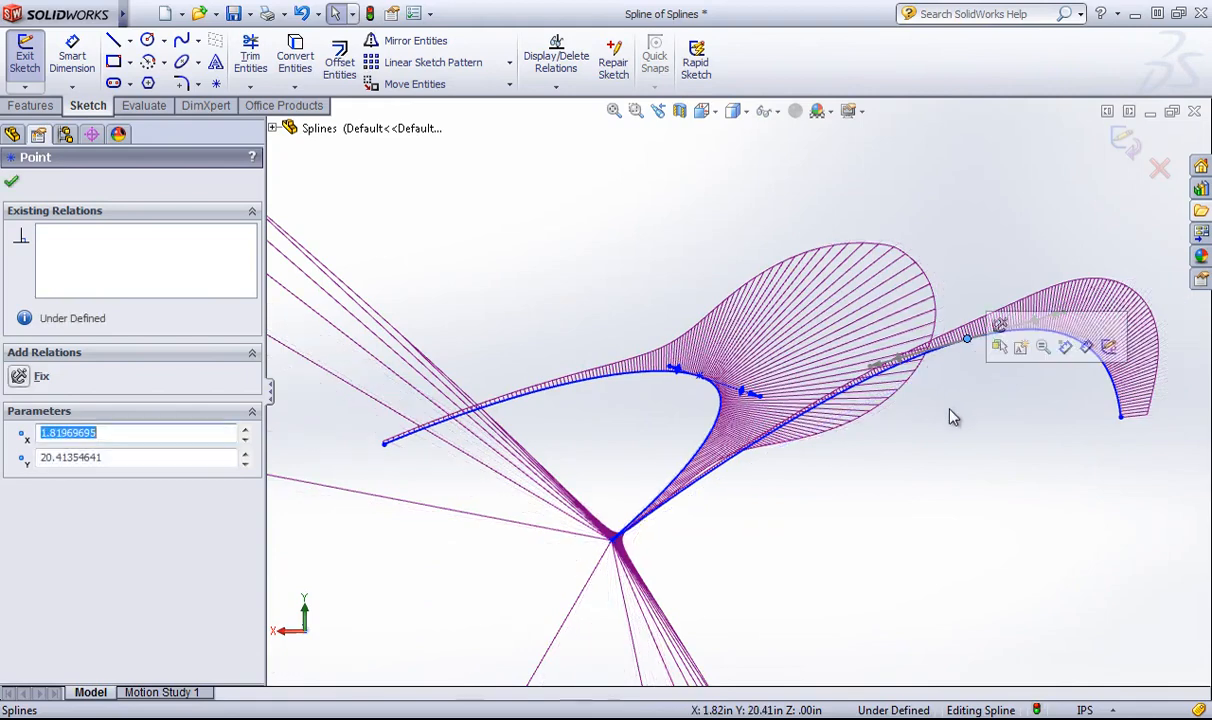
click(948, 410)
scroll(582, 571, up, 1)
scroll(730, 454, up, 1)
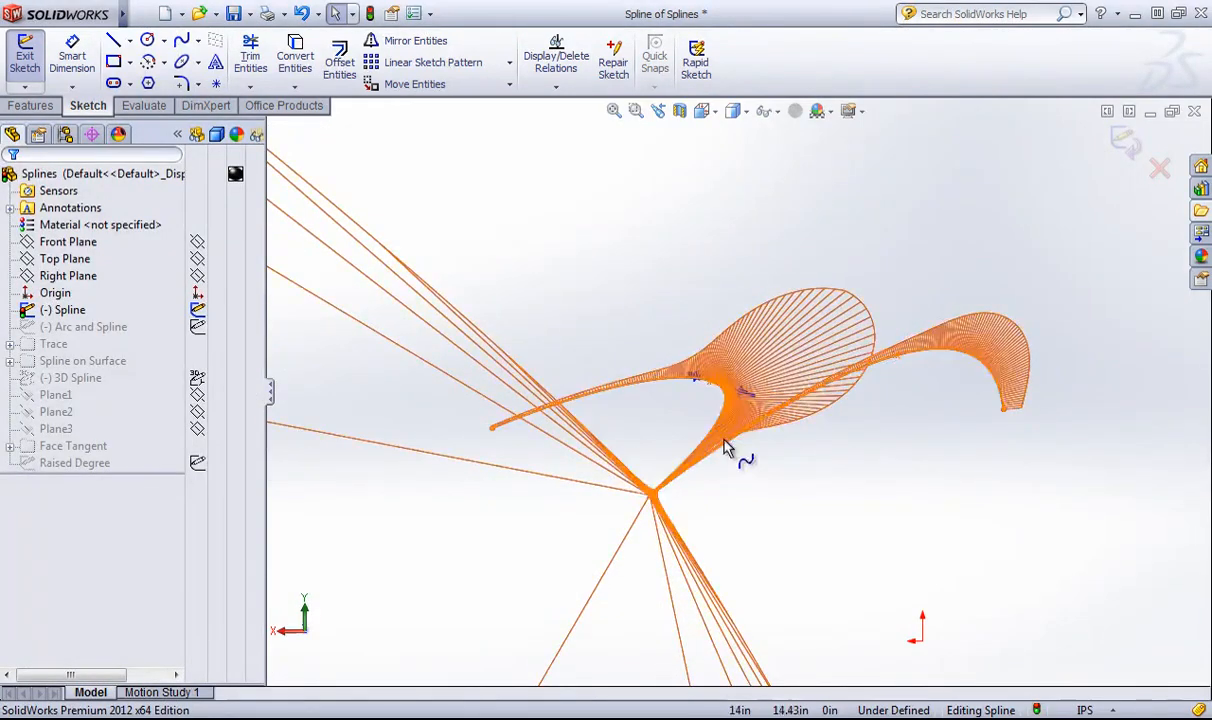
- Reset all tangent handles on the distorted spline and relax it
click(668, 381)
drag(259, 462, 245, 578)
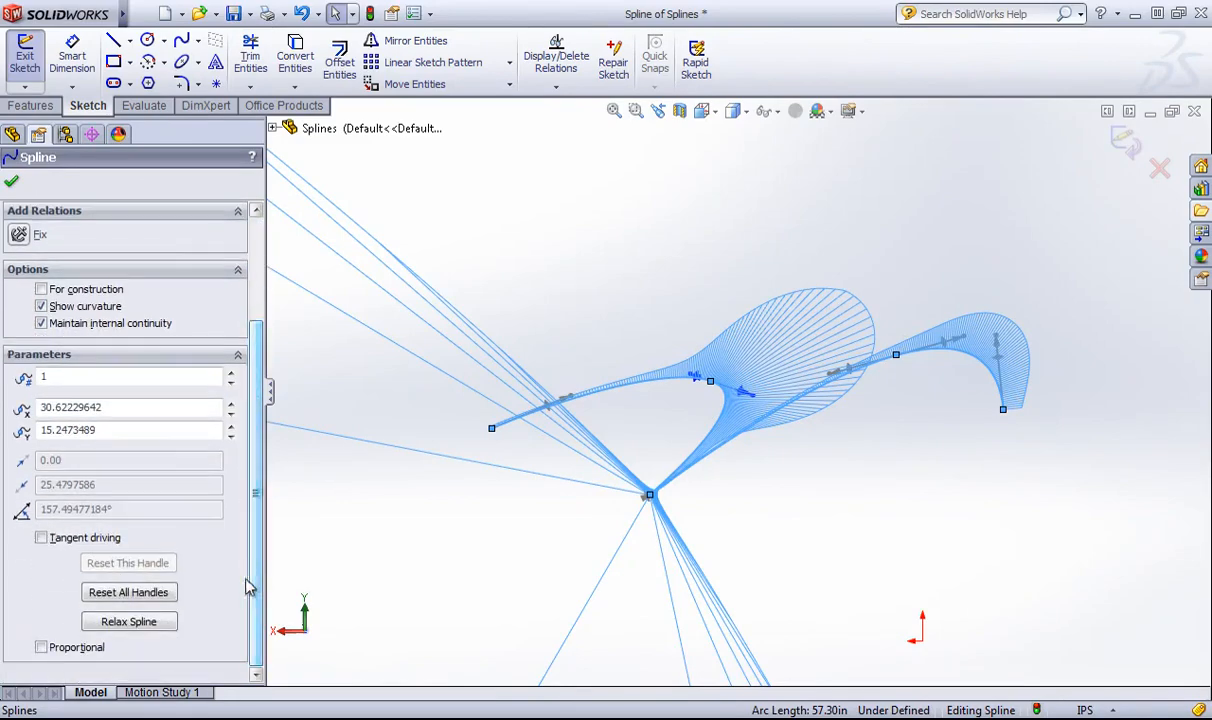
click(120, 596)
click(128, 621)
click(874, 490)
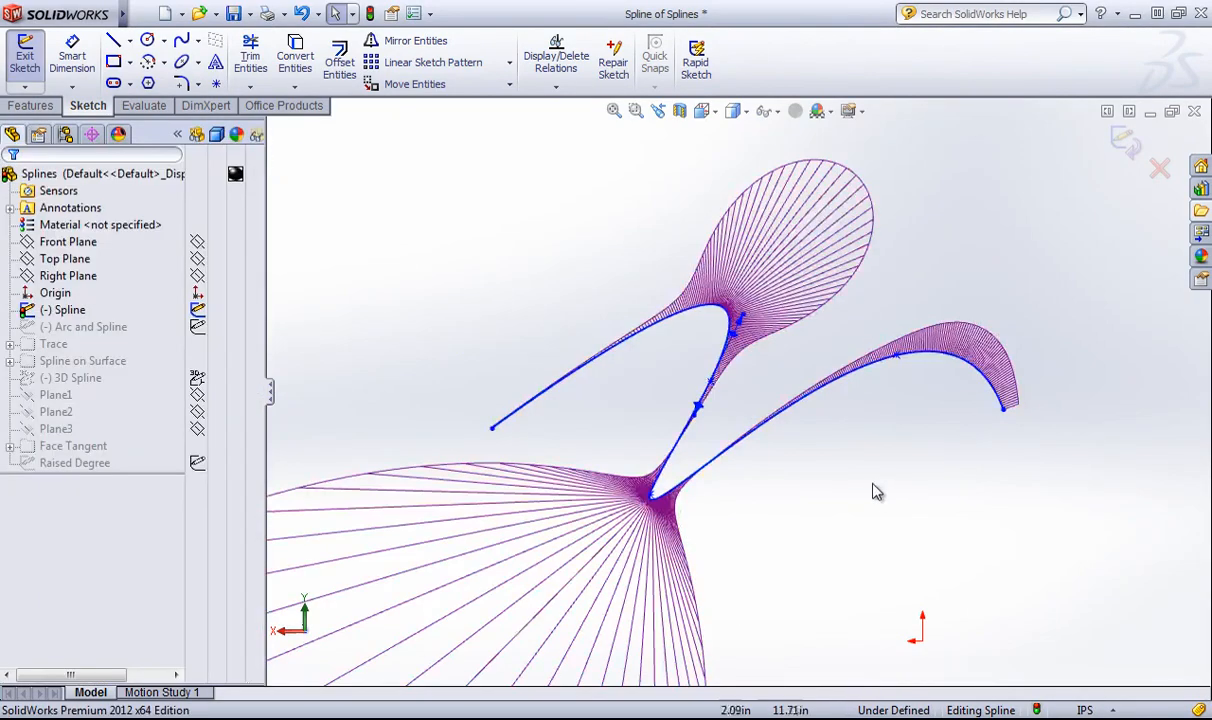
- Move the spline's third point up and across to just below the second point, opening the sharp lower bend
click(650, 494)
drag(685, 475, 738, 424)
click(828, 412)
- Reset all tangent handles on the spline with its repositioned third point
click(804, 386)
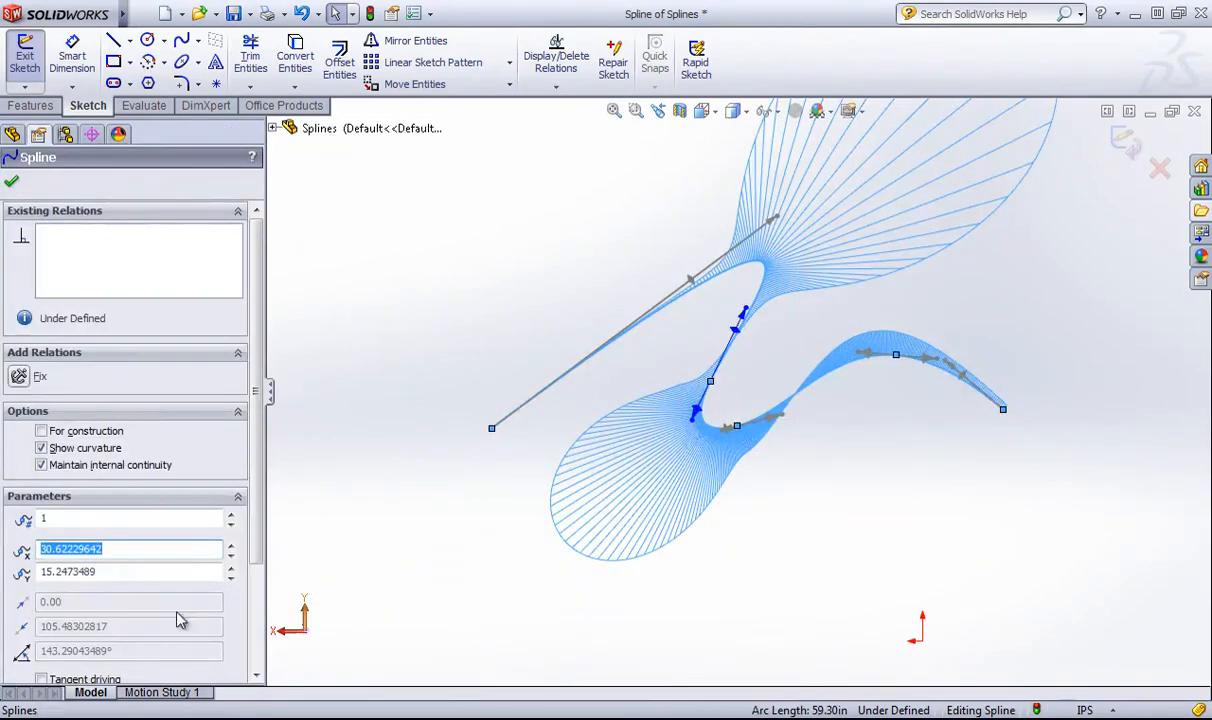
scroll(177, 613, down, 3)
click(100, 595)
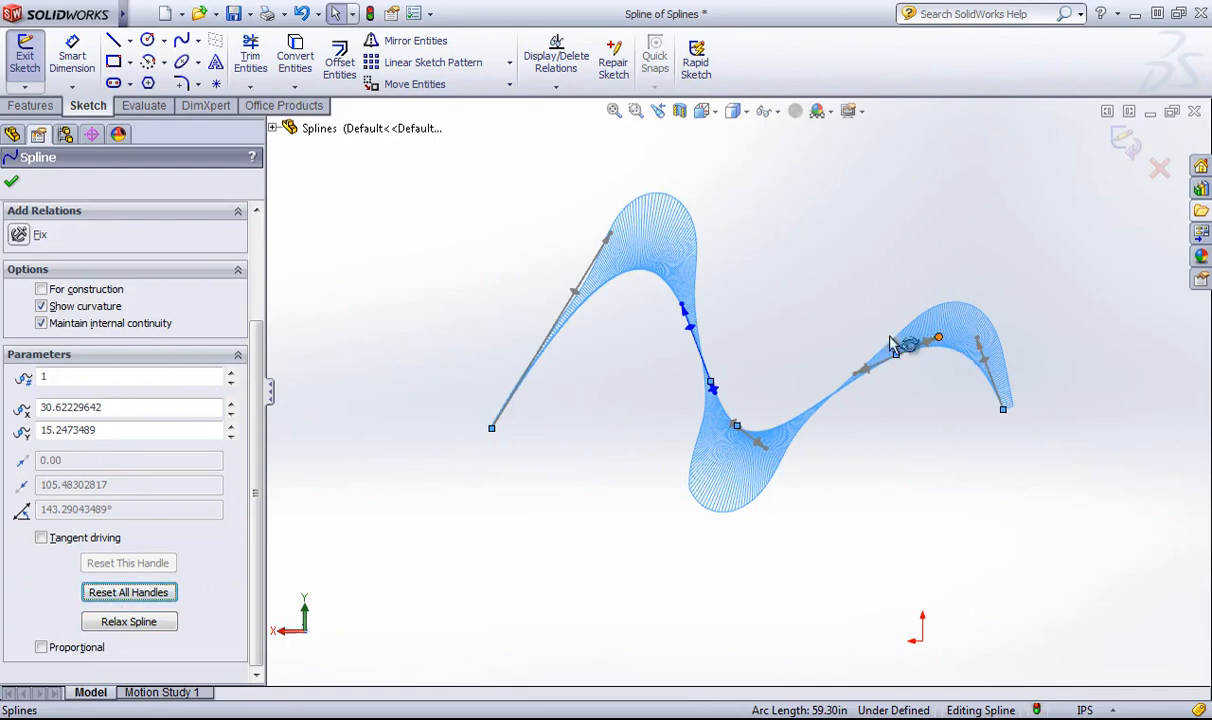
click(866, 461)
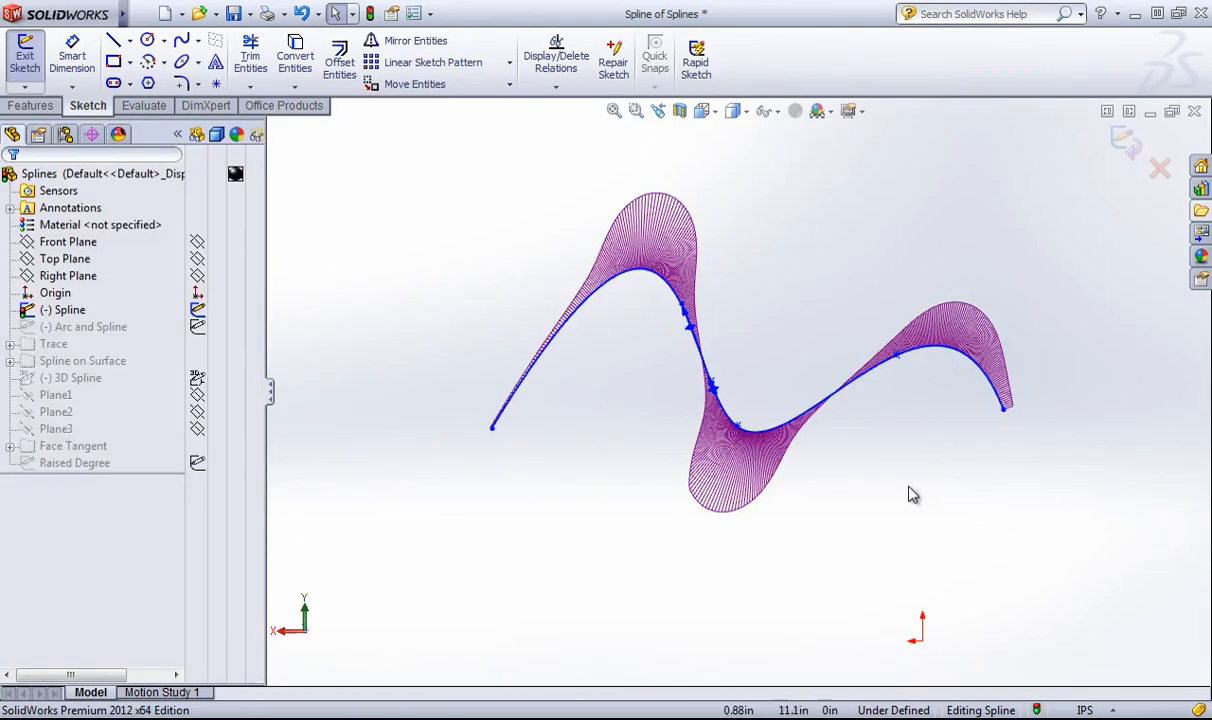
- Turn on the Proportional option for the spline
click(735, 422)
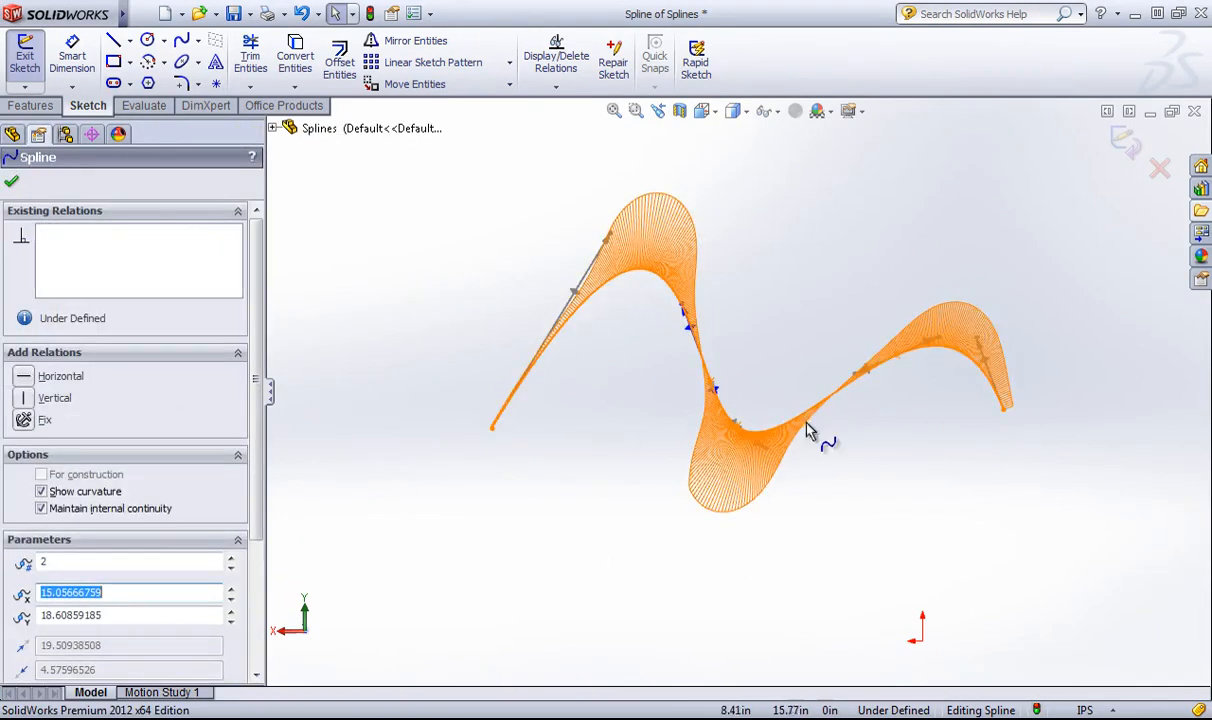
scroll(221, 527, down, 3)
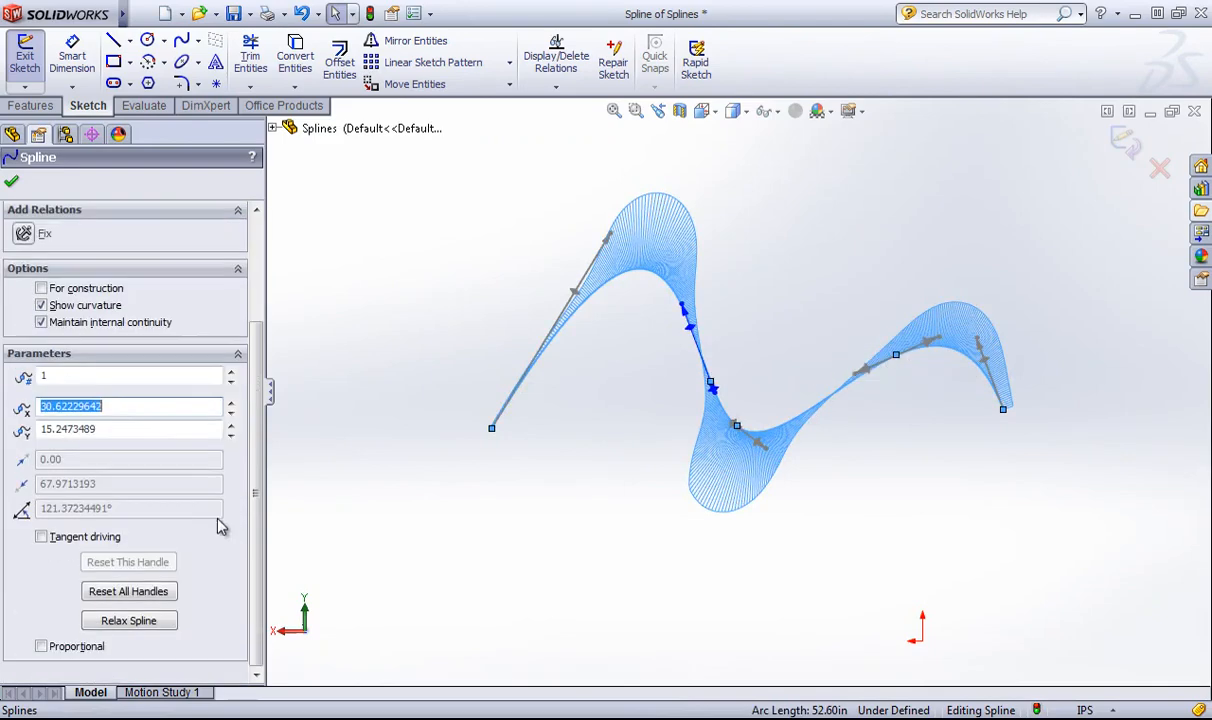
click(41, 647)
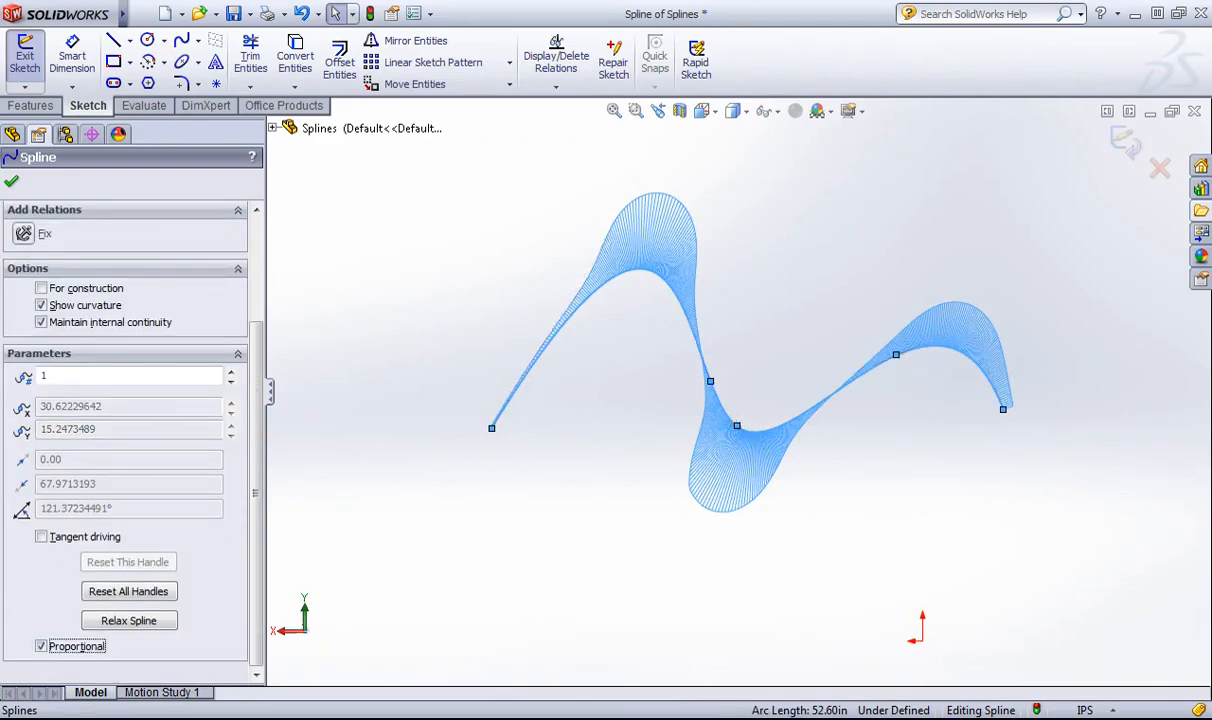
click(476, 495)
- Shrink the proportional spline by moving its second point and placing its first endpoint at about (25.50, 18.58)
drag(710, 382, 853, 322)
click(755, 498)
drag(699, 326, 617, 384)
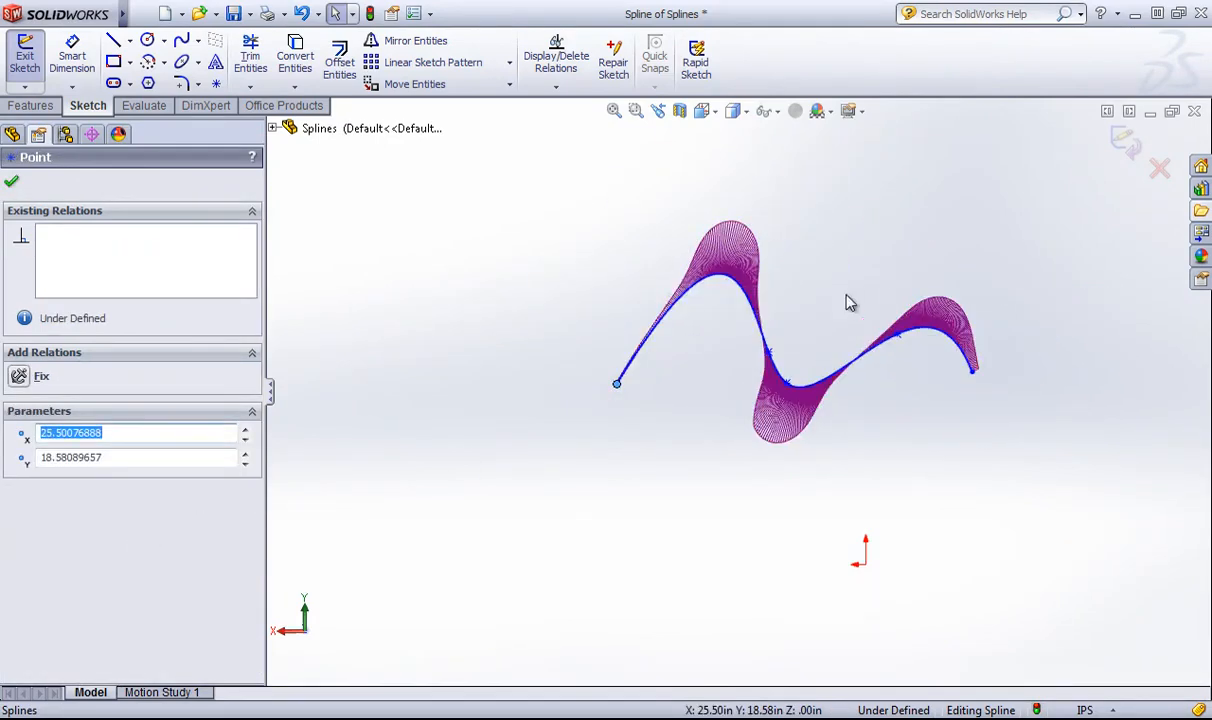
- Turn off the Proportional option for the resized spline
click(758, 316)
scroll(150, 600, down, 3)
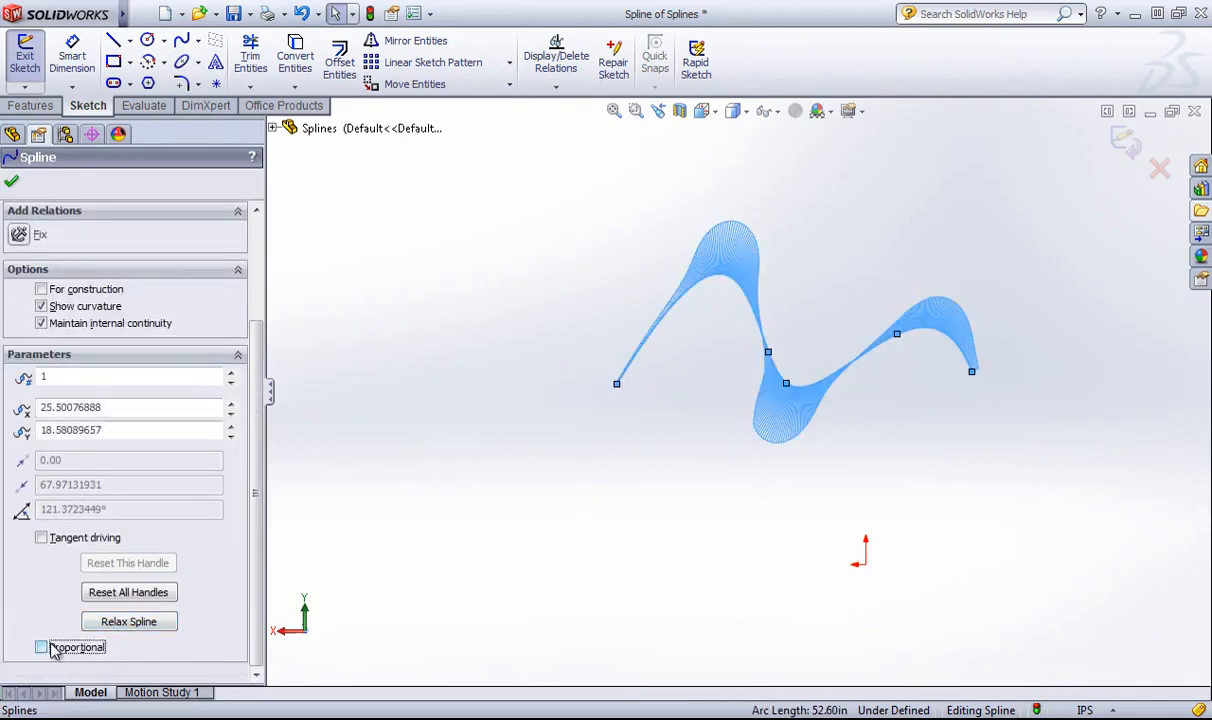
click(724, 398)
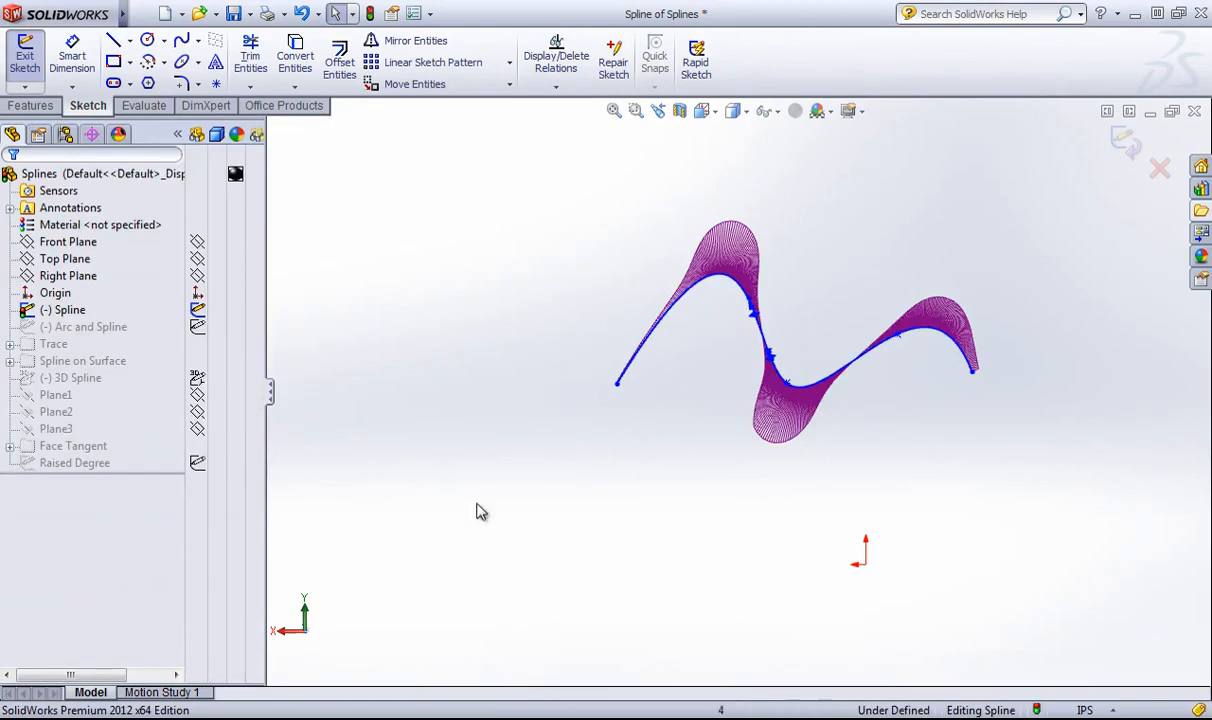
- Rotate the tangent handle at the spline's first endpoint to nearly vertical, about 86°
click(652, 341)
scroll(57, 516, down, 3)
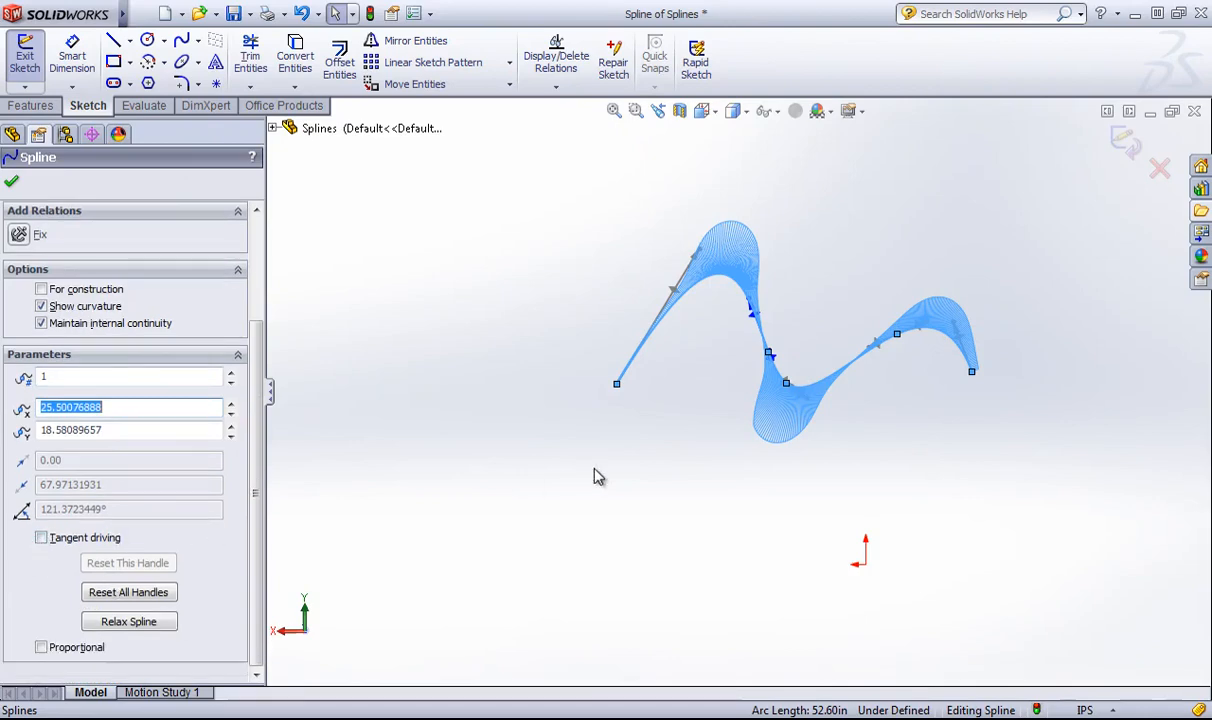
drag(665, 287, 607, 280)
click(648, 335)
click(623, 284)
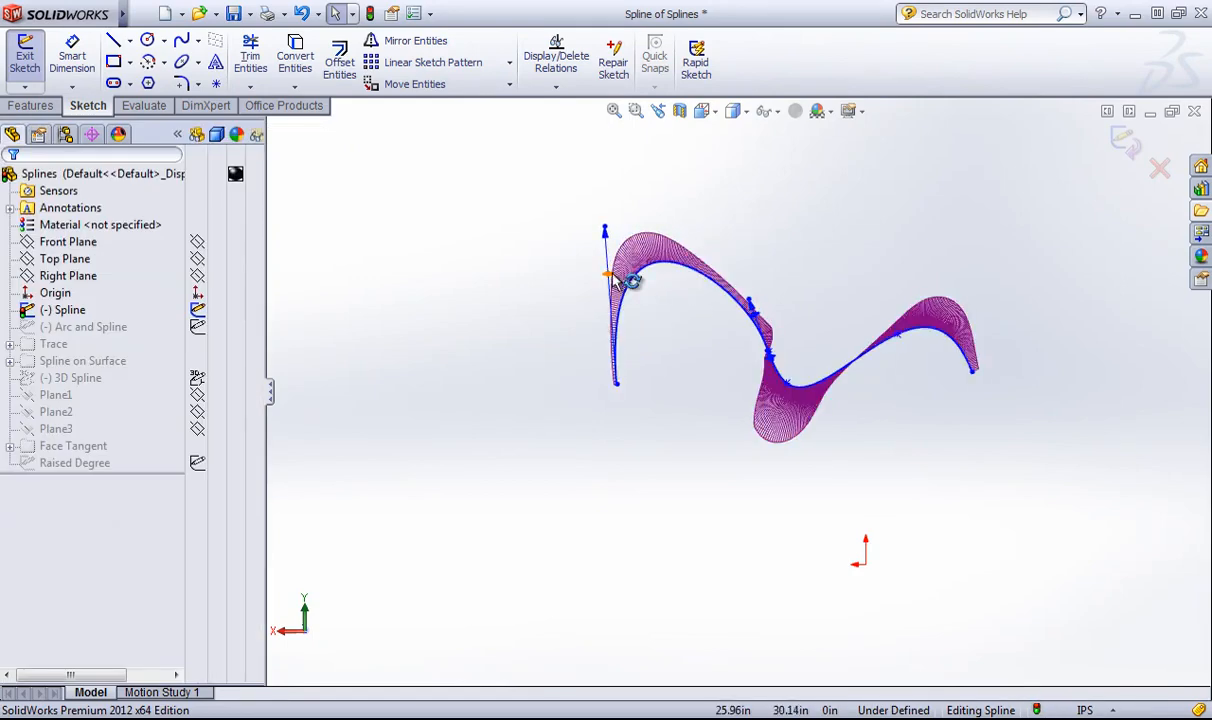
- Turn off tangent driving at the spline's first point
scroll(640, 298, down, 2)
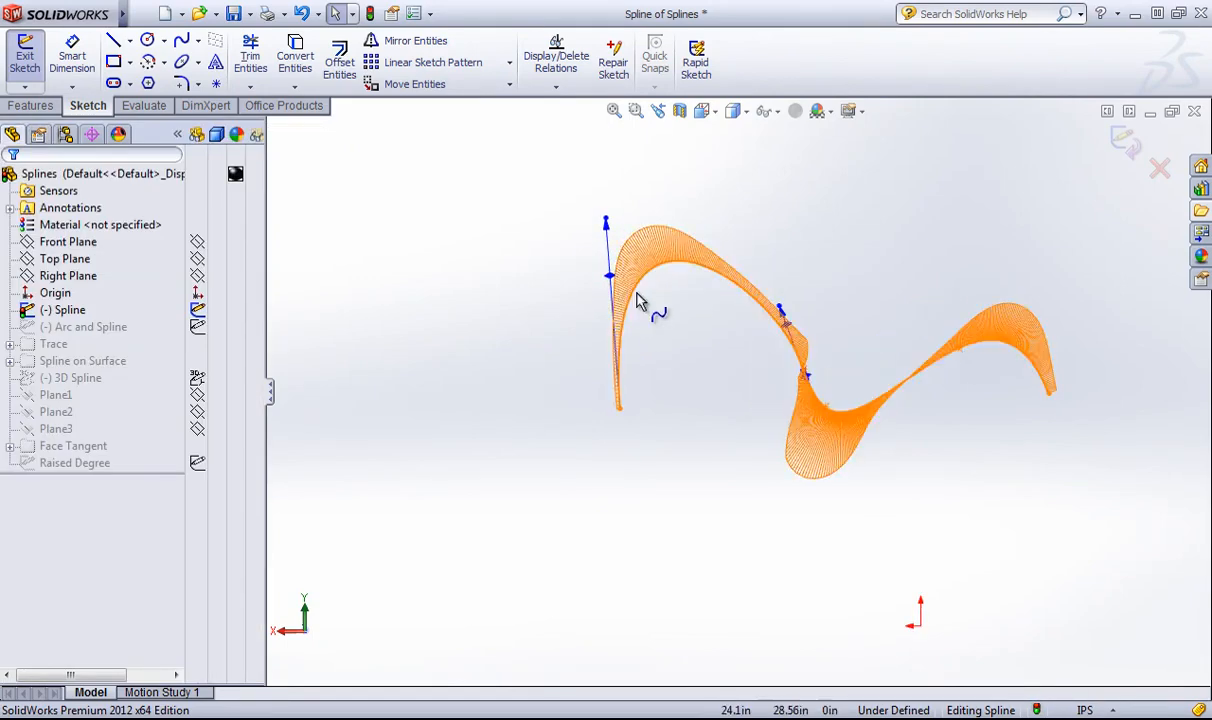
click(645, 300)
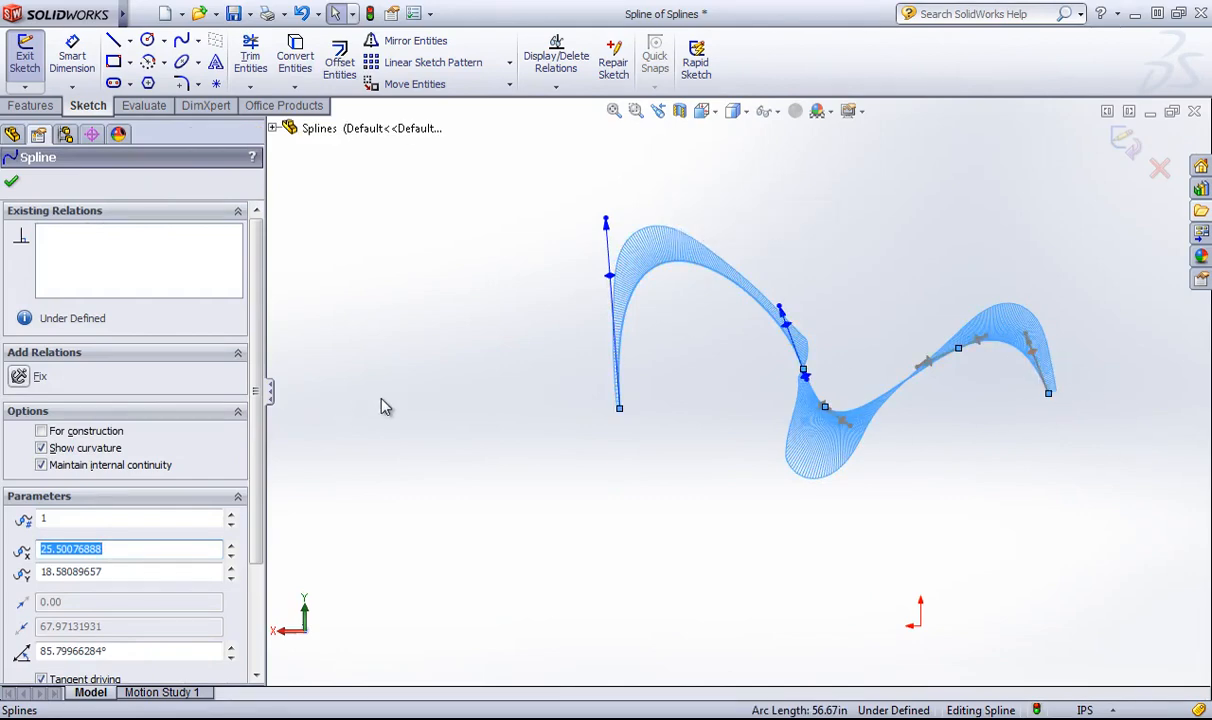
scroll(258, 540, down, 3)
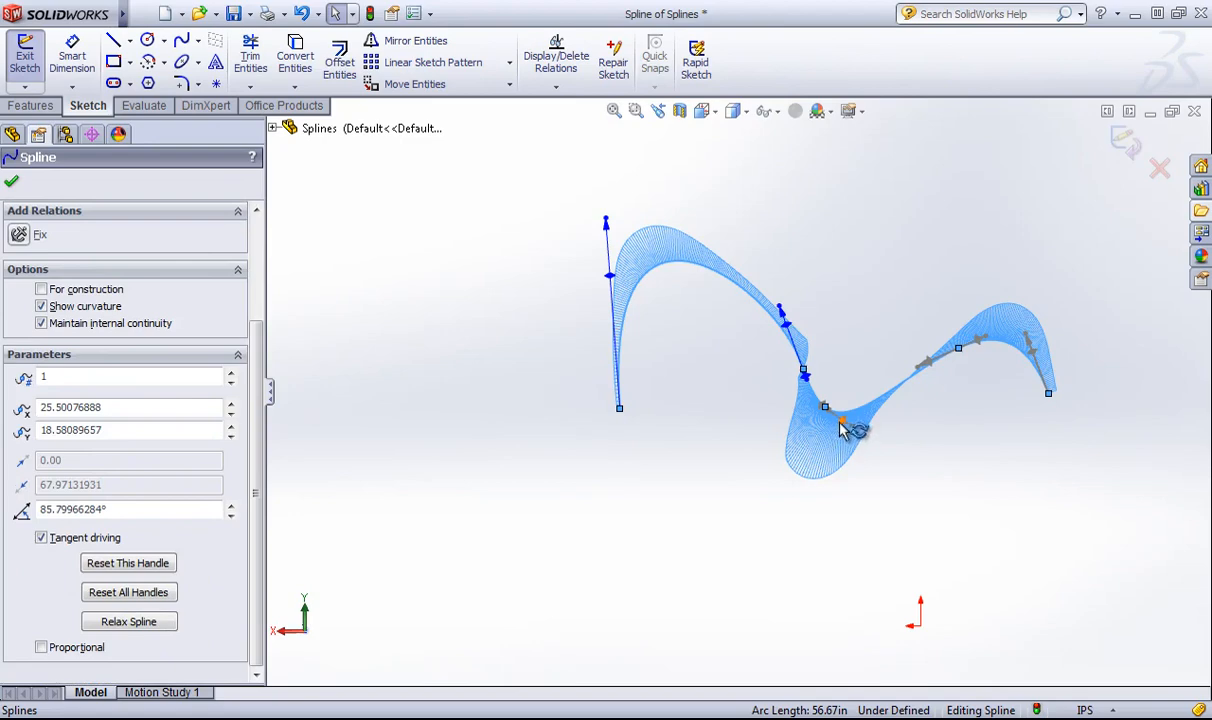
click(44, 538)
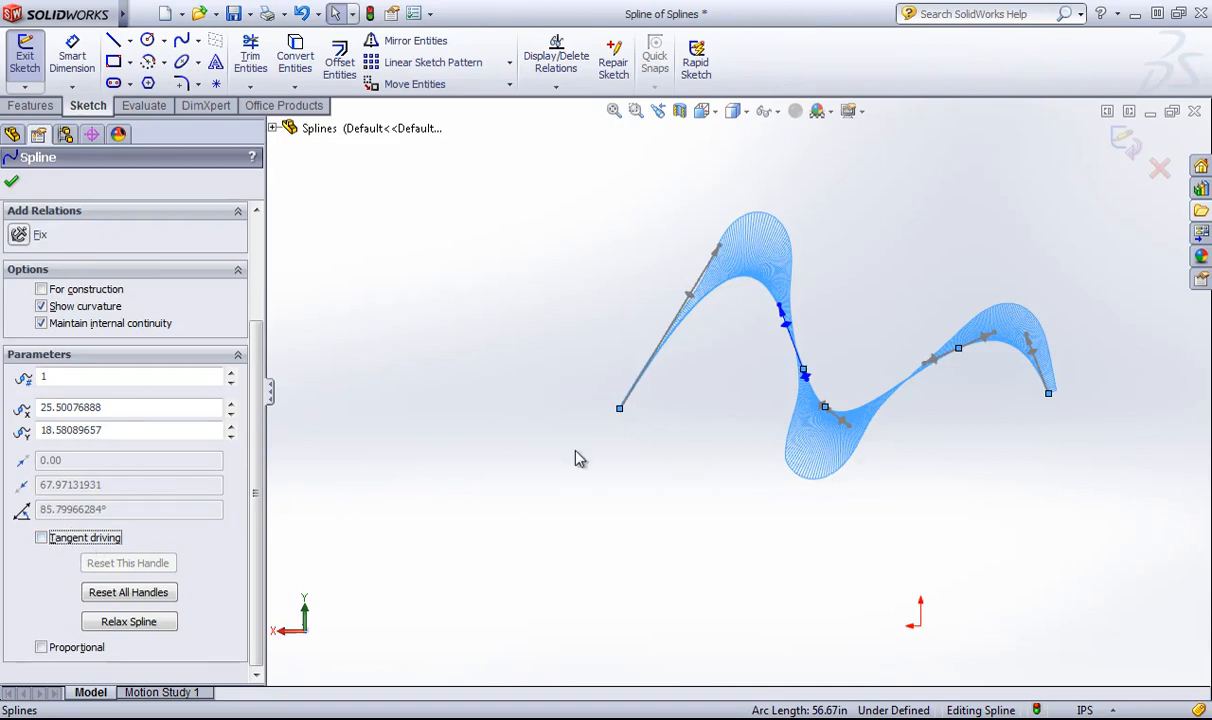
- Adjust the first endpoint's tangent handle to an angle of about 101.35° and accept the spline properties
drag(718, 248, 653, 237)
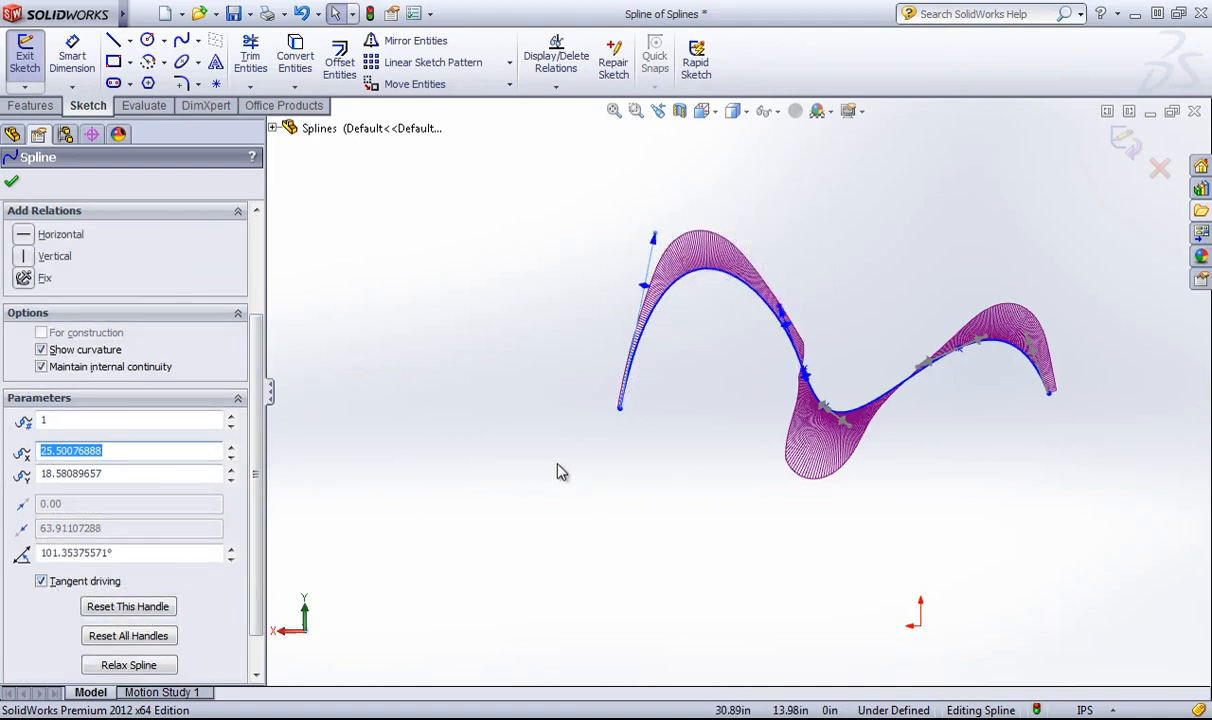
scroll(415, 330, up, 3)
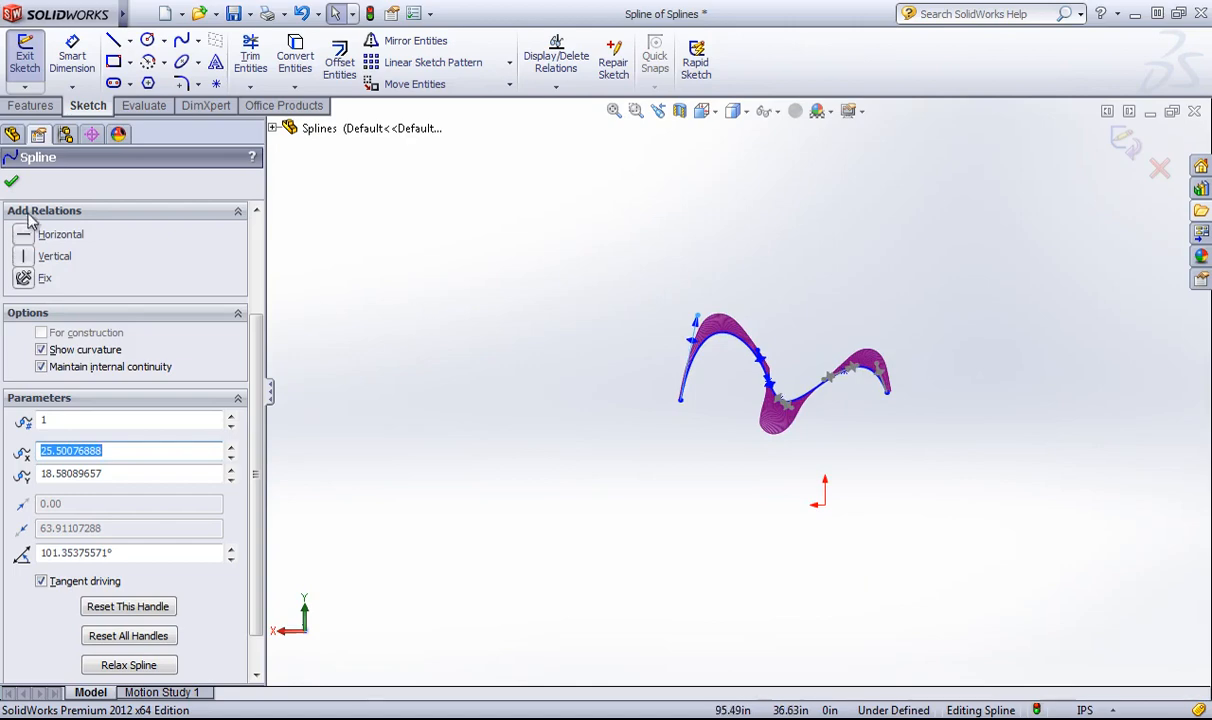
click(13, 184)
scroll(781, 430, down, 4)
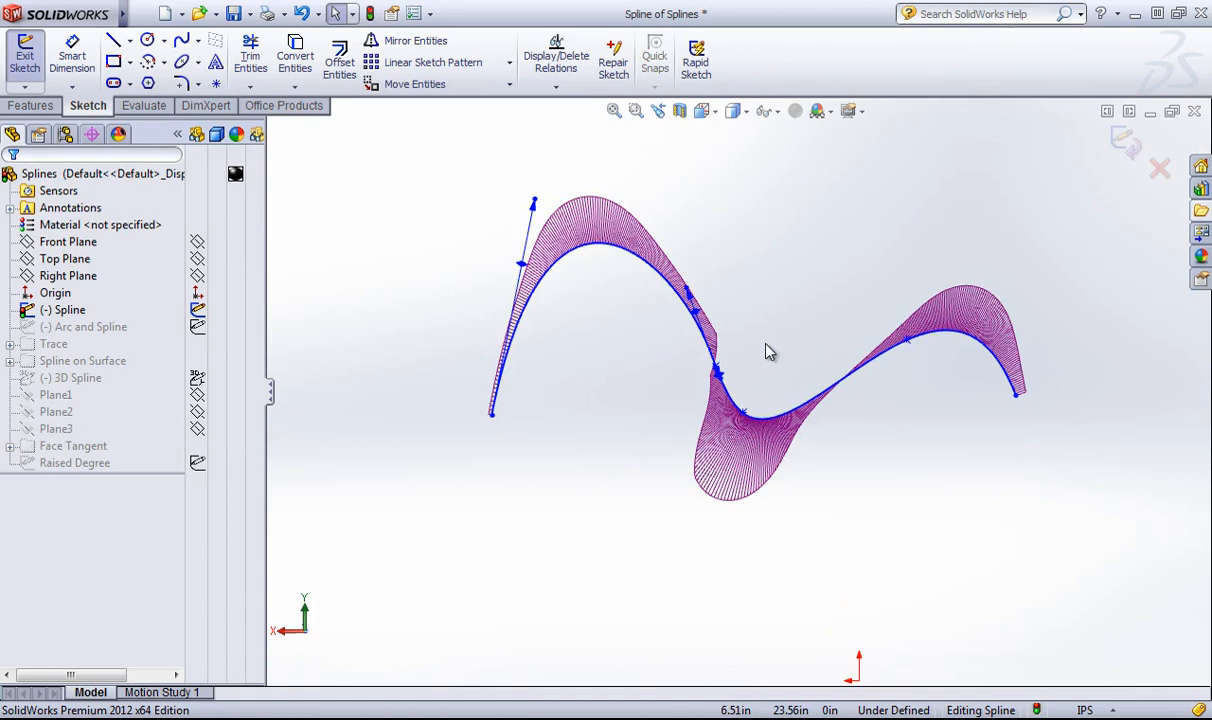
- Display the minimum radius on the spline
click(672, 300)
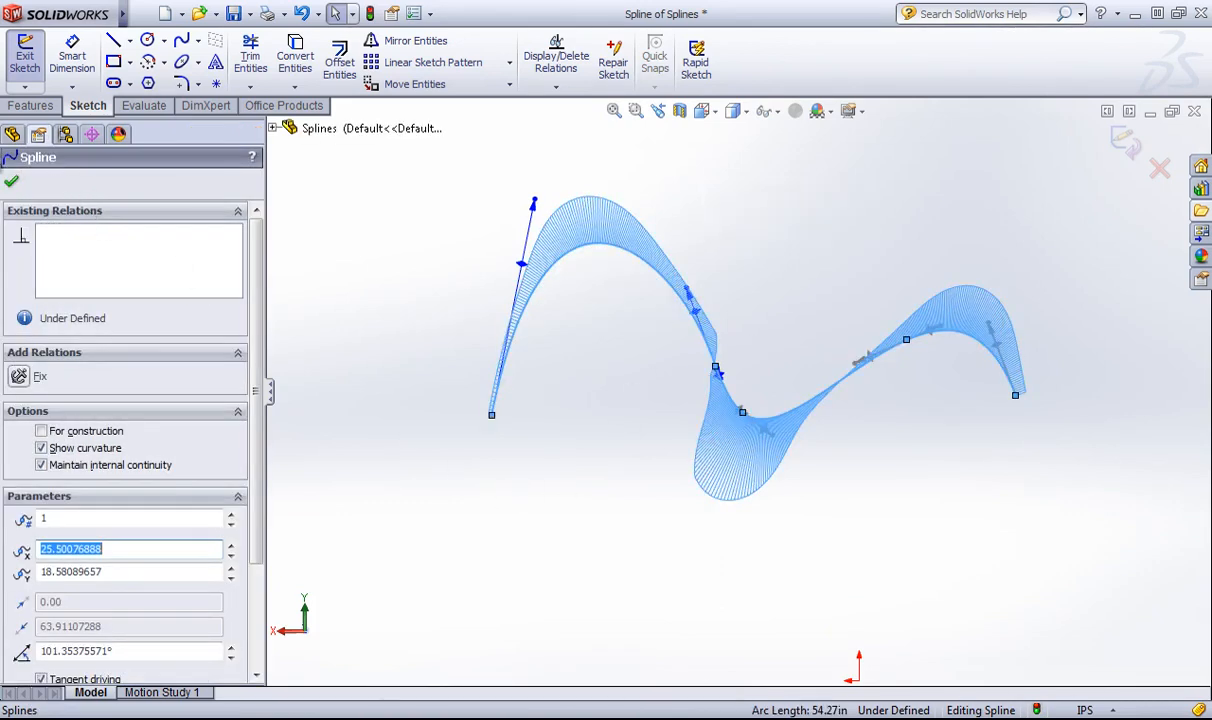
click(828, 289)
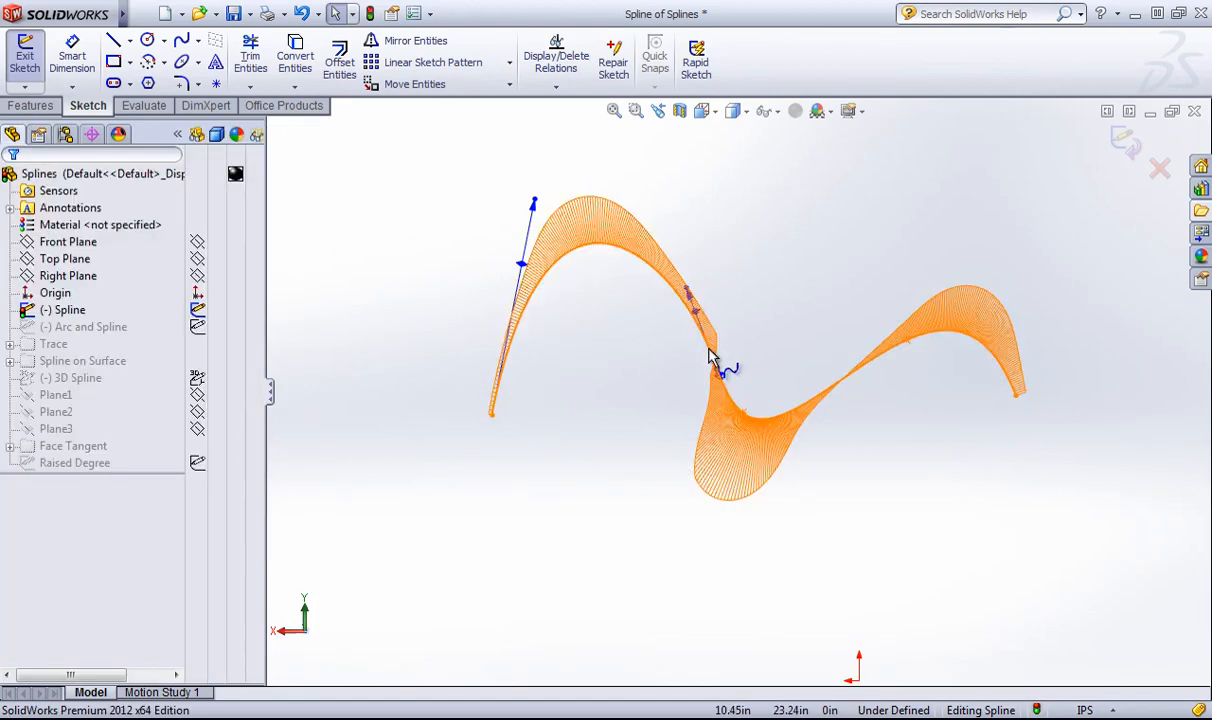
right_click(719, 364)
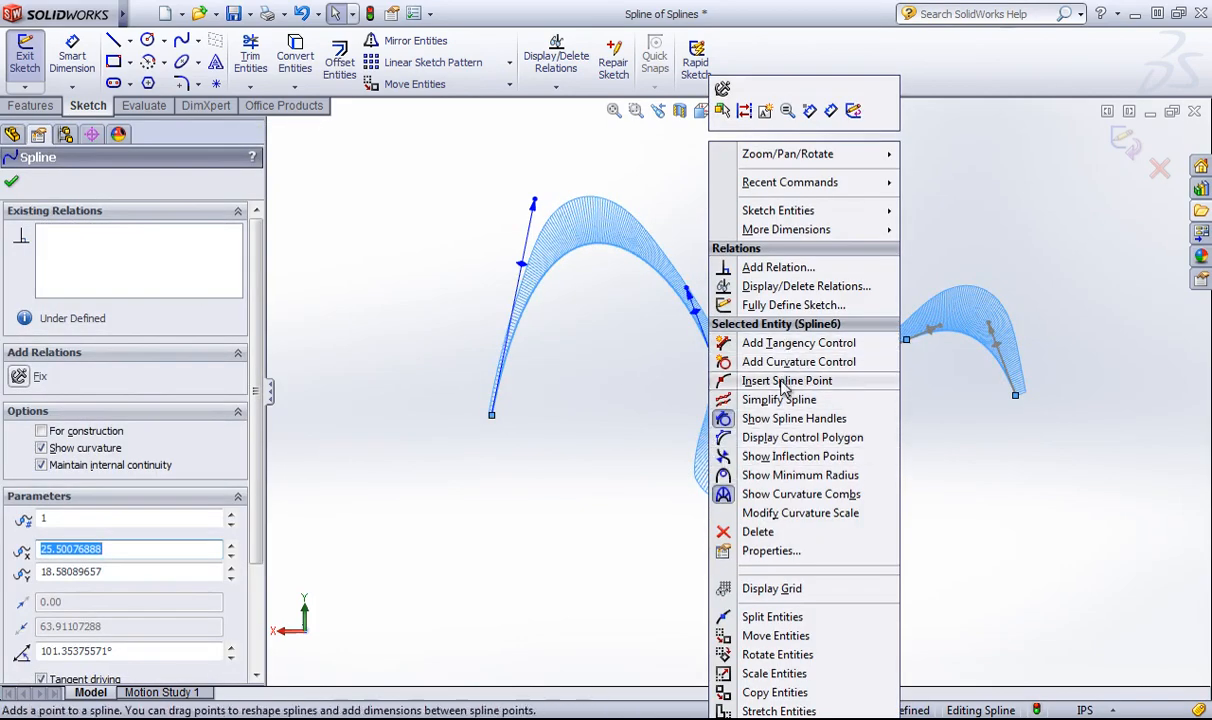
click(795, 475)
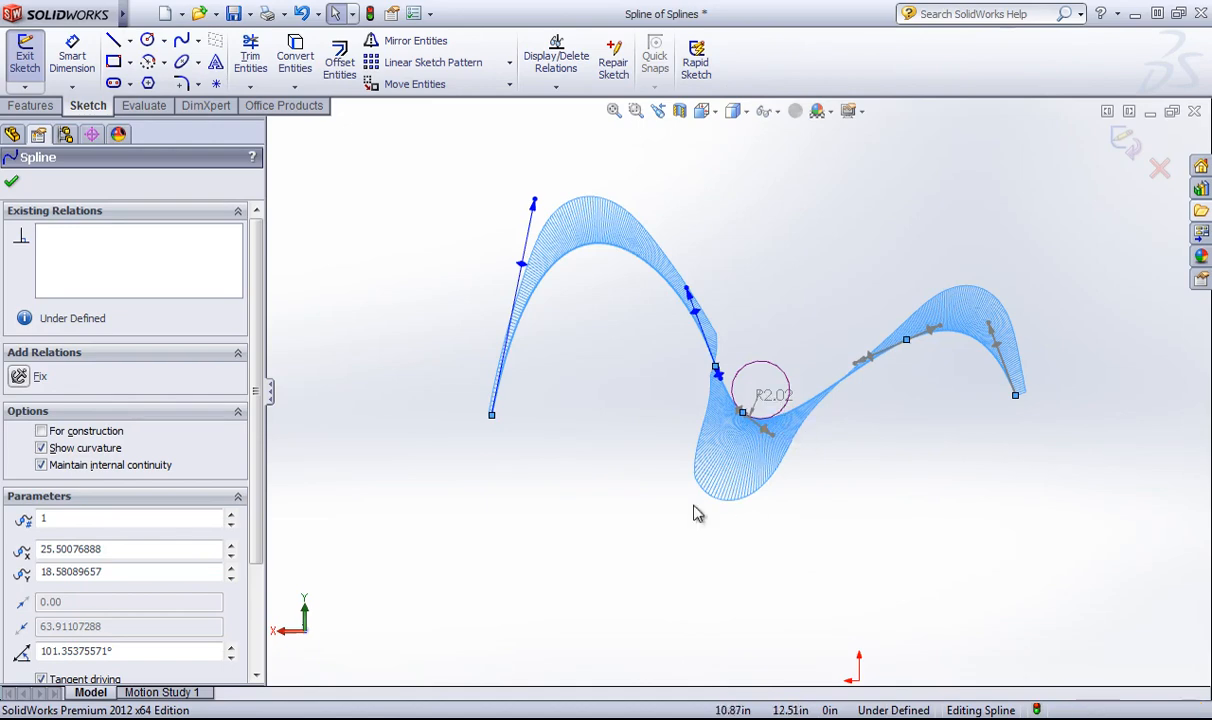
- Display the inflection points on the spline
right_click(820, 397)
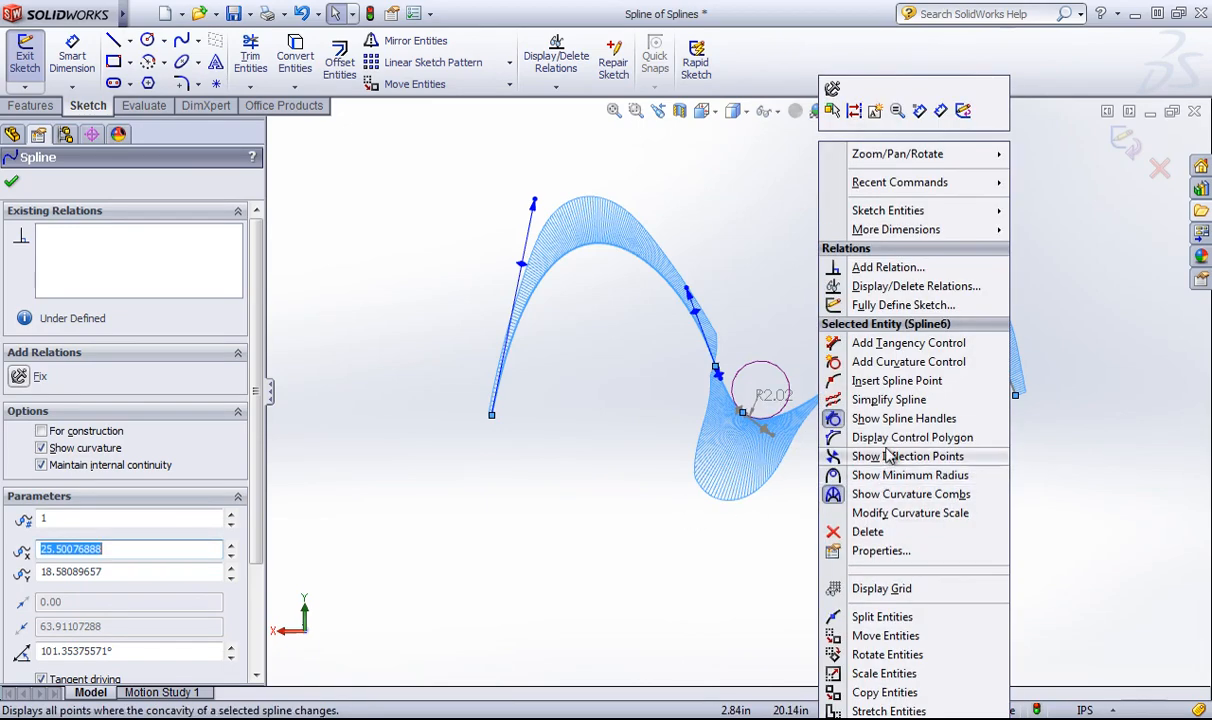
click(893, 477)
click(827, 407)
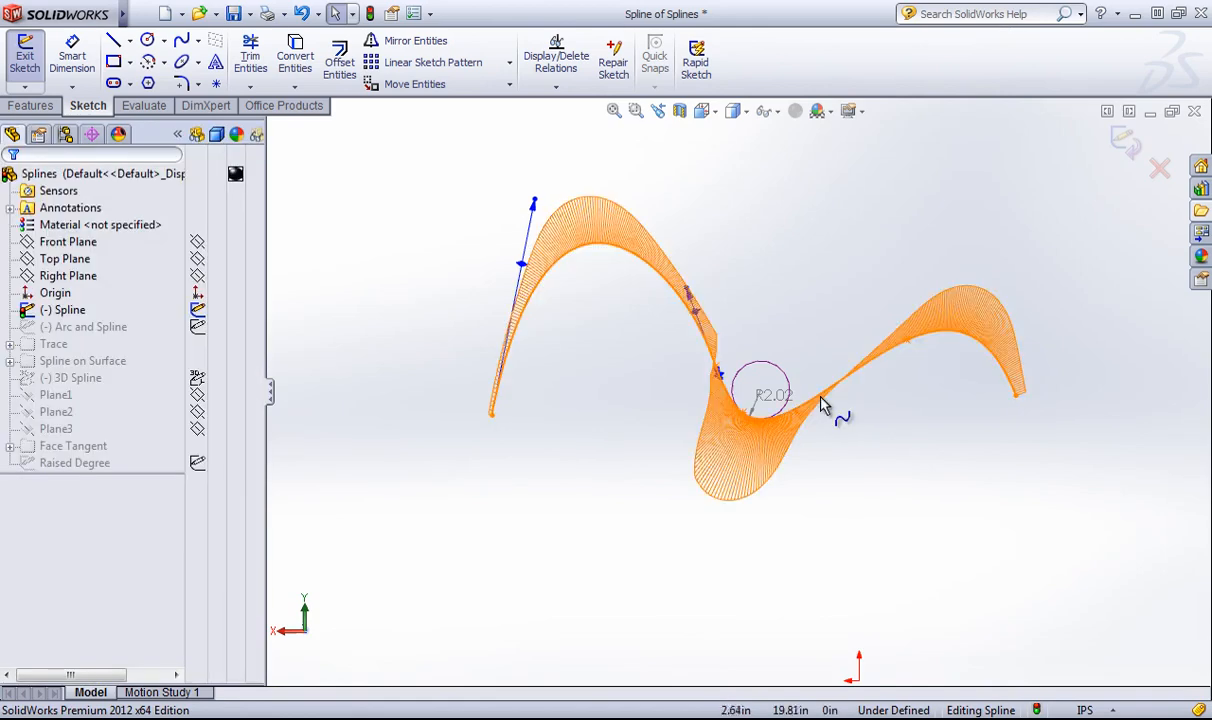
click(821, 398)
right_click(822, 403)
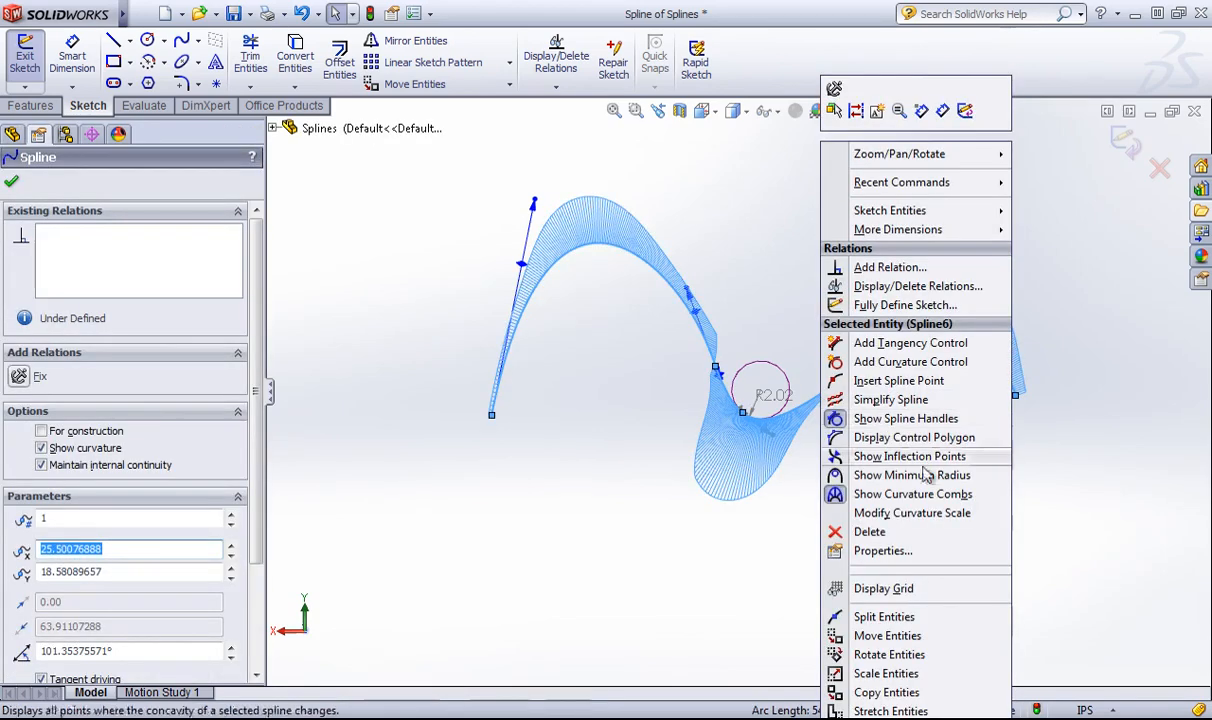
click(852, 460)
click(856, 459)
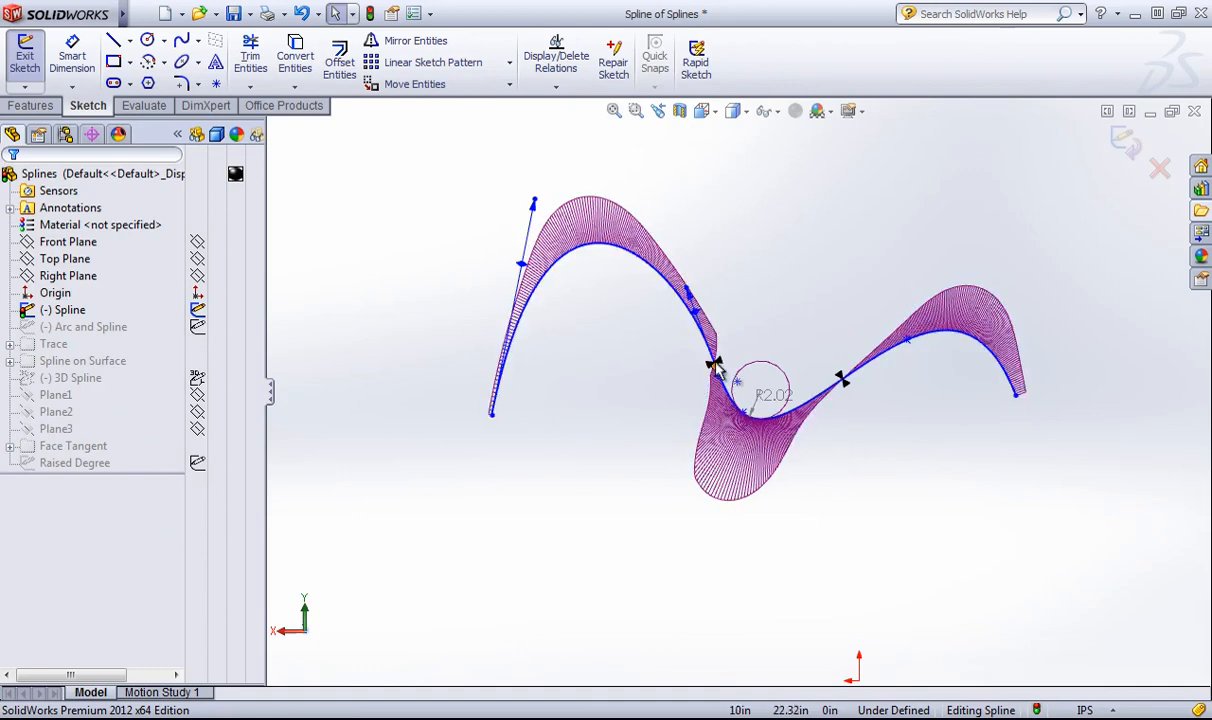
- Hide the spline's curvature combs, leaving the minimum radius and inflection points displayed
right_click(711, 351)
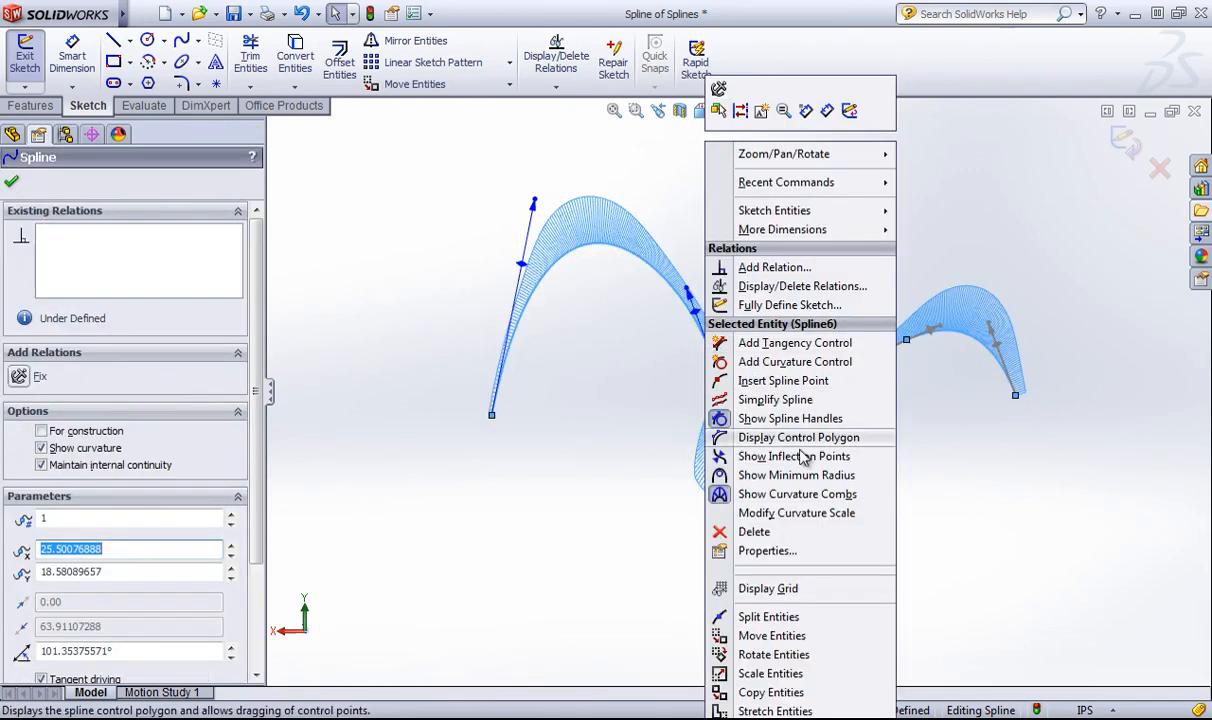
click(815, 566)
click(652, 404)
- Shift the spline's second point slightly toward the first hump to widen the lower bend
scroll(710, 356, up, 3)
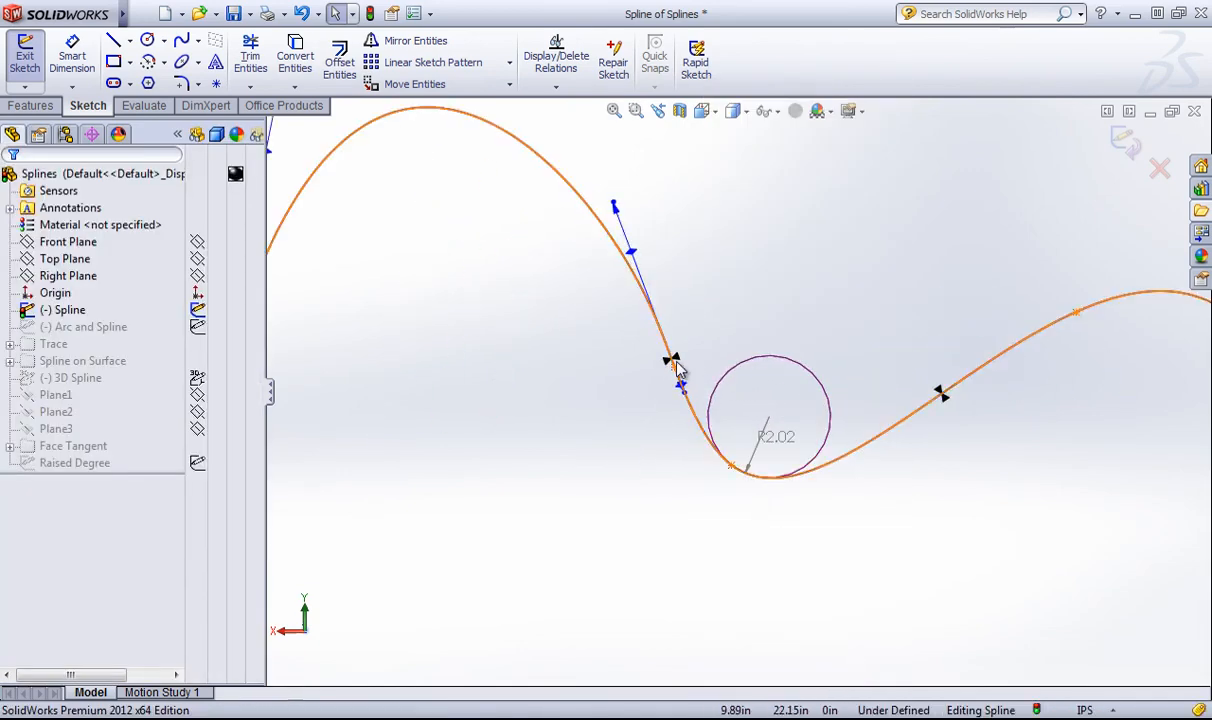
click(706, 341)
drag(706, 341, 651, 345)
click(744, 563)
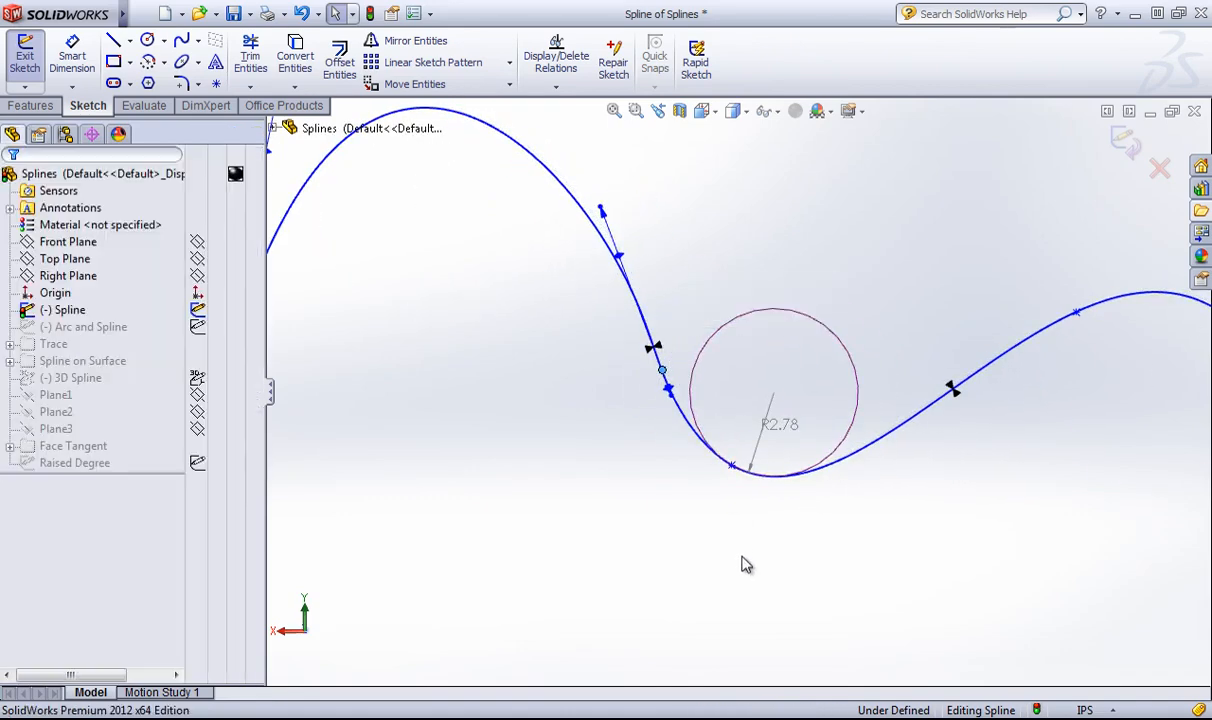
key(f)
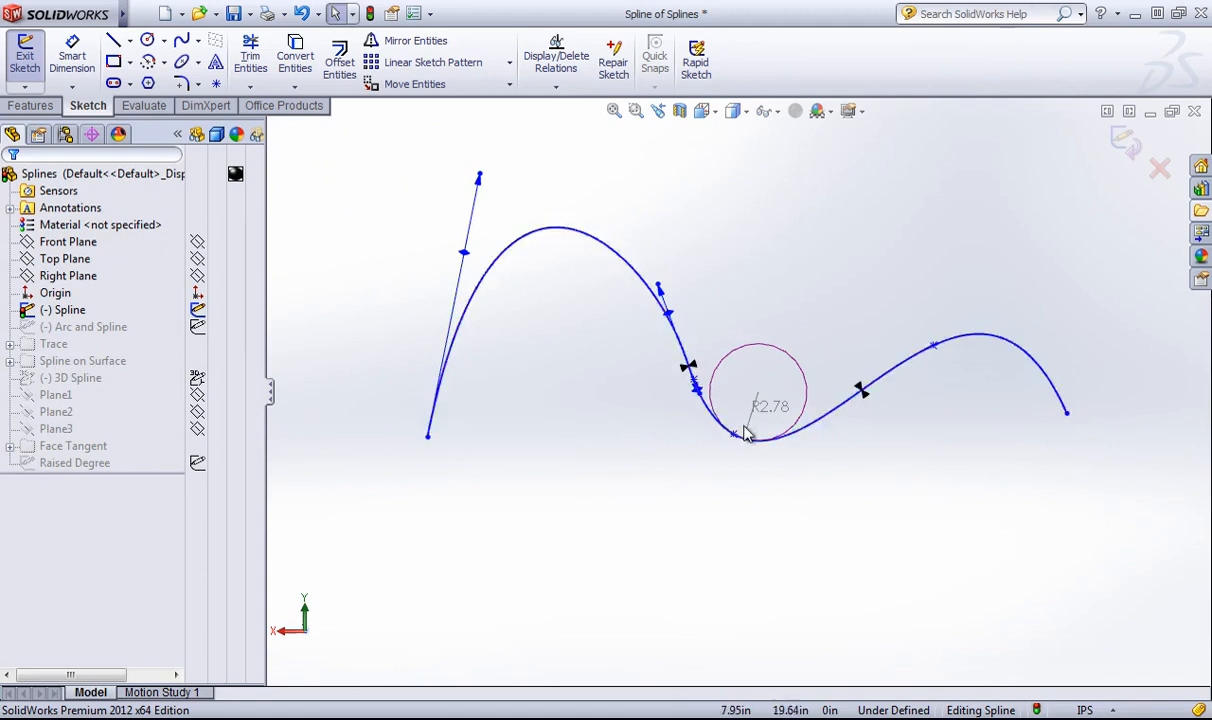
- Reshape the spline by moving its fourth and third points and placing its second point at about (5.18, 27.79)
drag(936, 350, 944, 398)
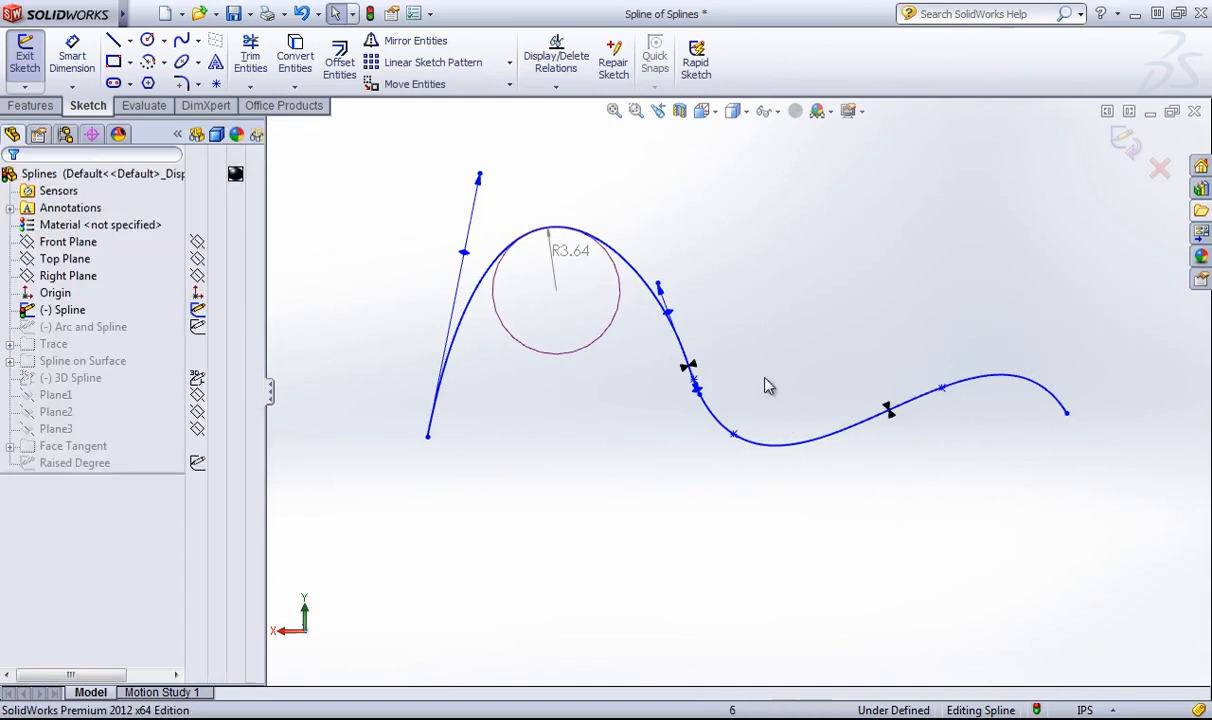
drag(733, 433, 806, 340)
drag(947, 390, 981, 394)
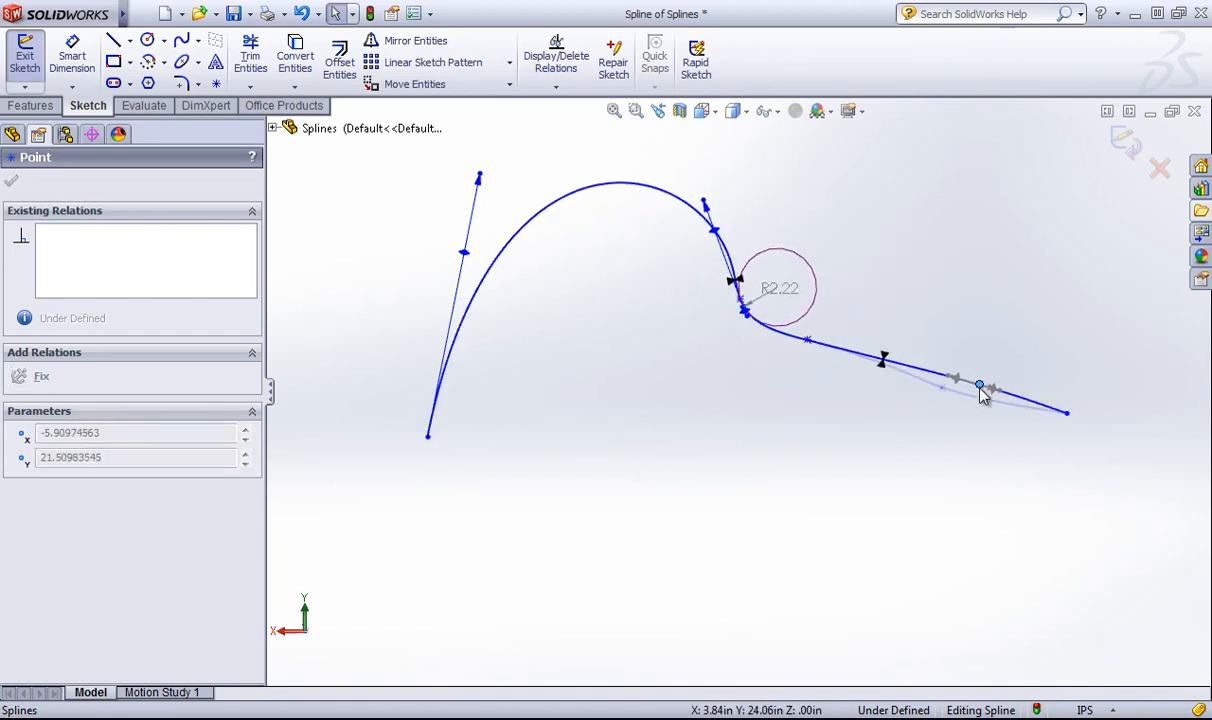
drag(976, 405, 1001, 350)
mouse_move(826, 337)
mouse_down()
mouse_move(838, 318)
mouse_move(830, 345)
mouse_up()
drag(743, 310, 784, 272)
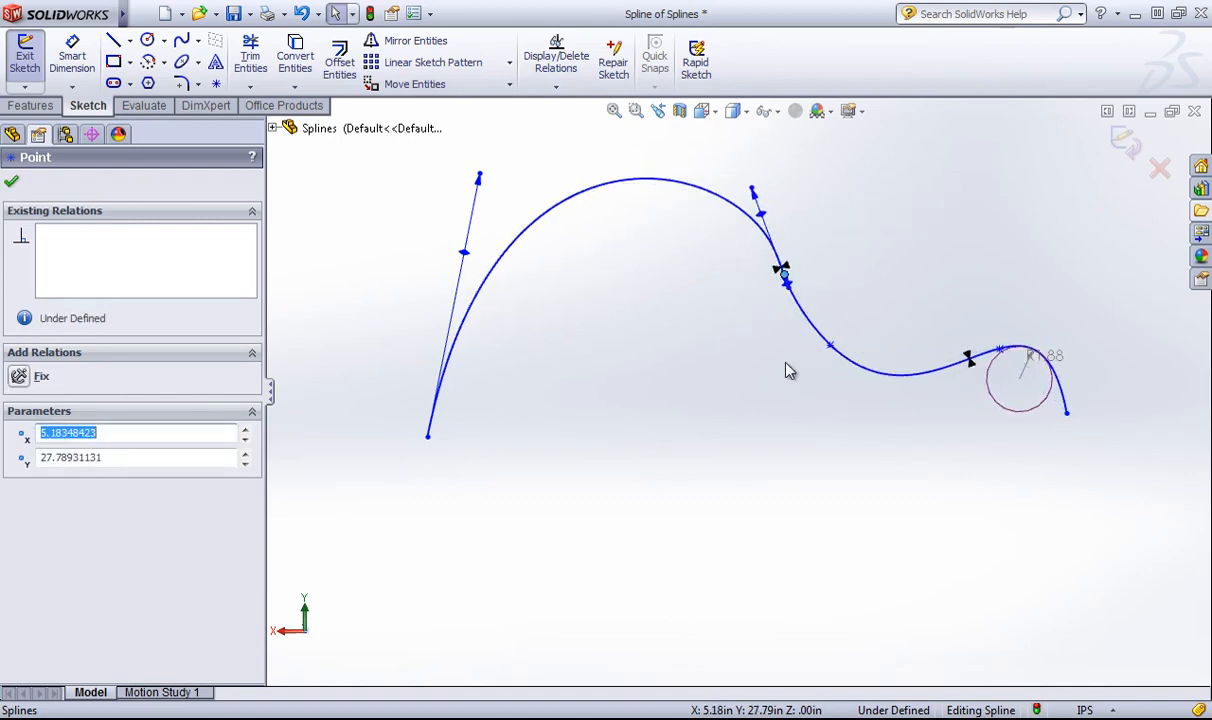
- Display the curvature combs on the reshaped spline again
click(776, 432)
click(844, 357)
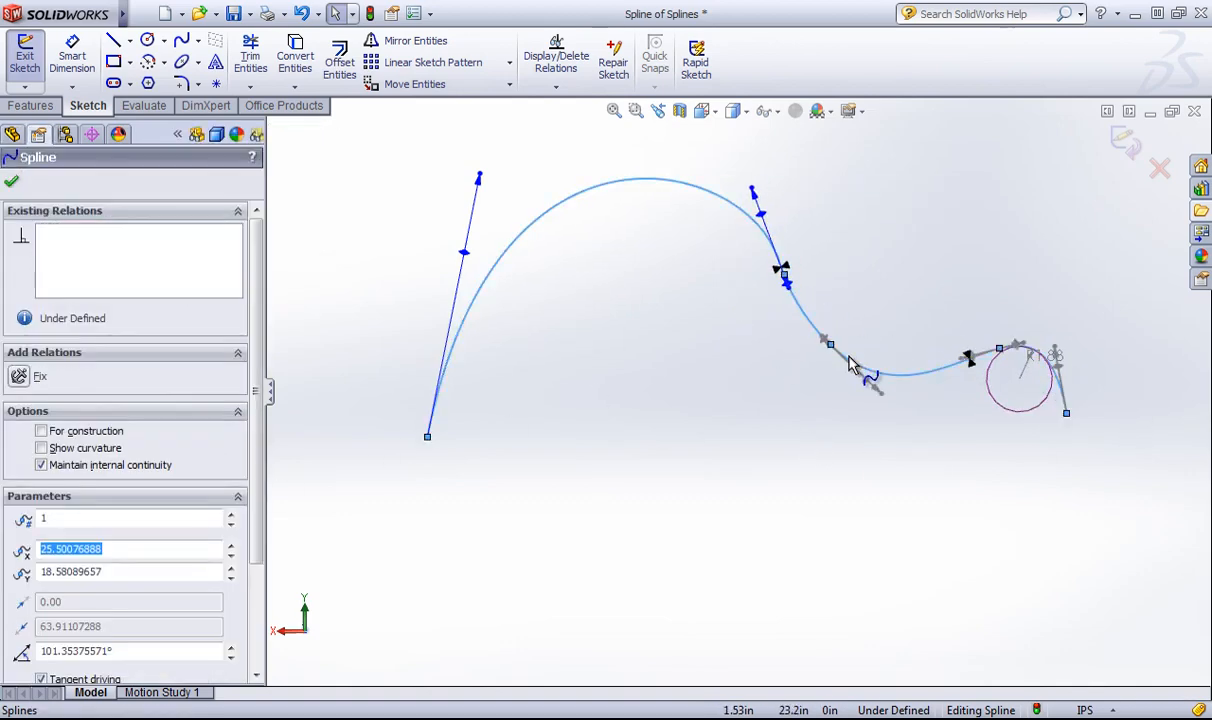
right_click(850, 362)
click(940, 513)
click(768, 420)
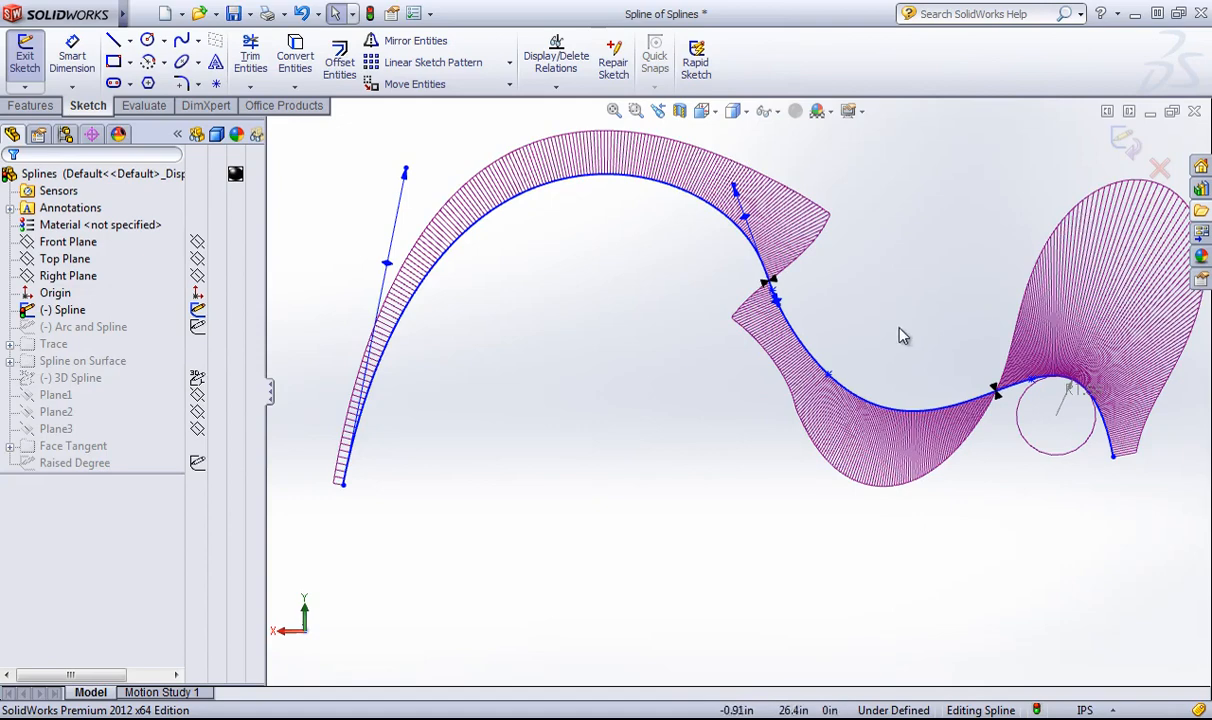
- Insert a spline point near the crest of the spline's first hump
scroll(899, 336, up, 3)
right_click(847, 430)
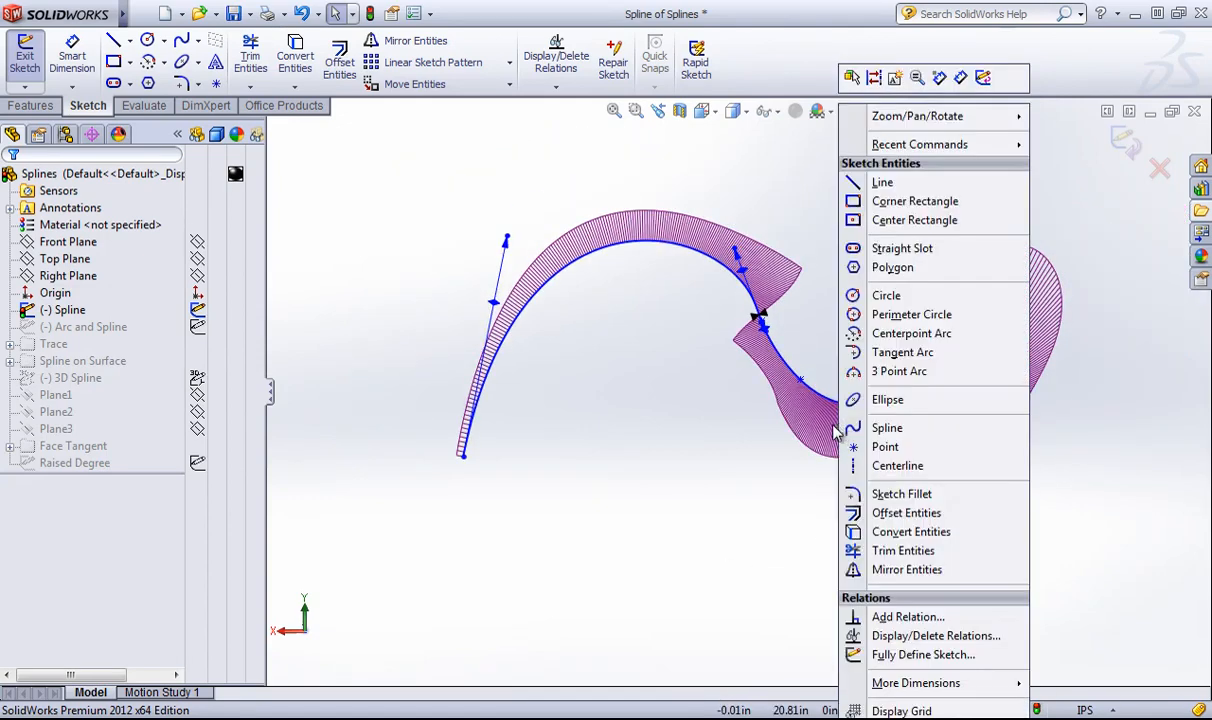
click(836, 429)
right_click(836, 406)
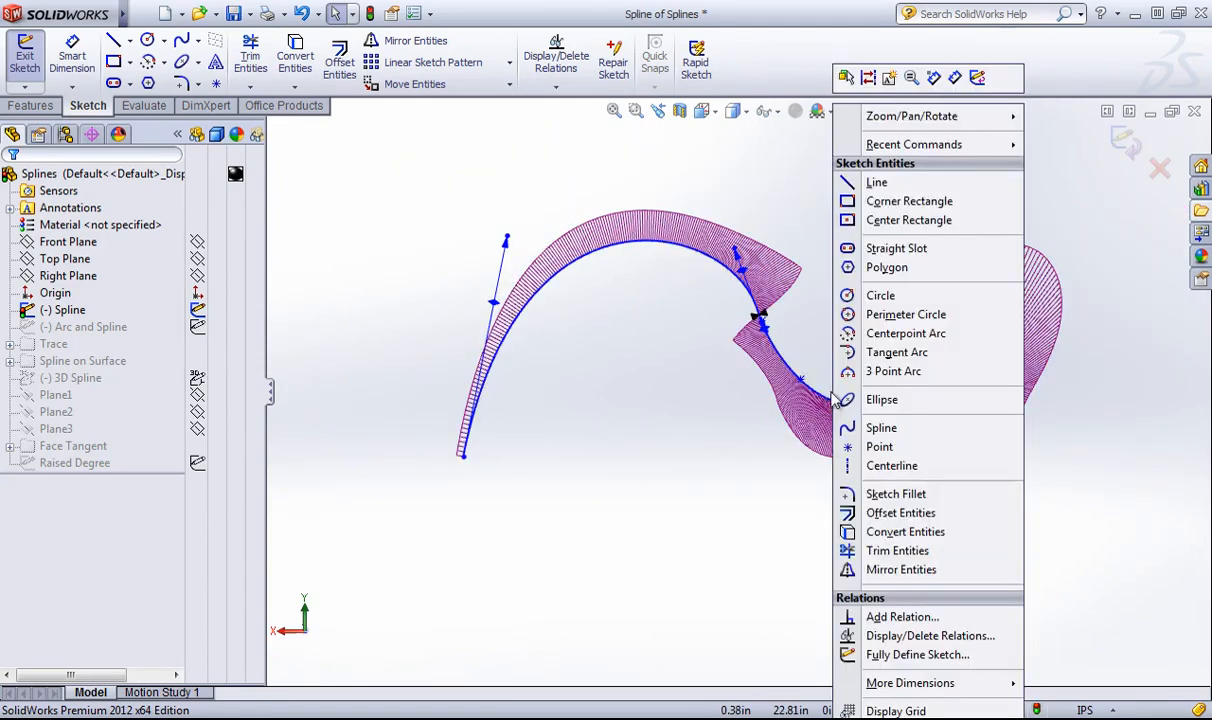
click(829, 400)
right_click(819, 398)
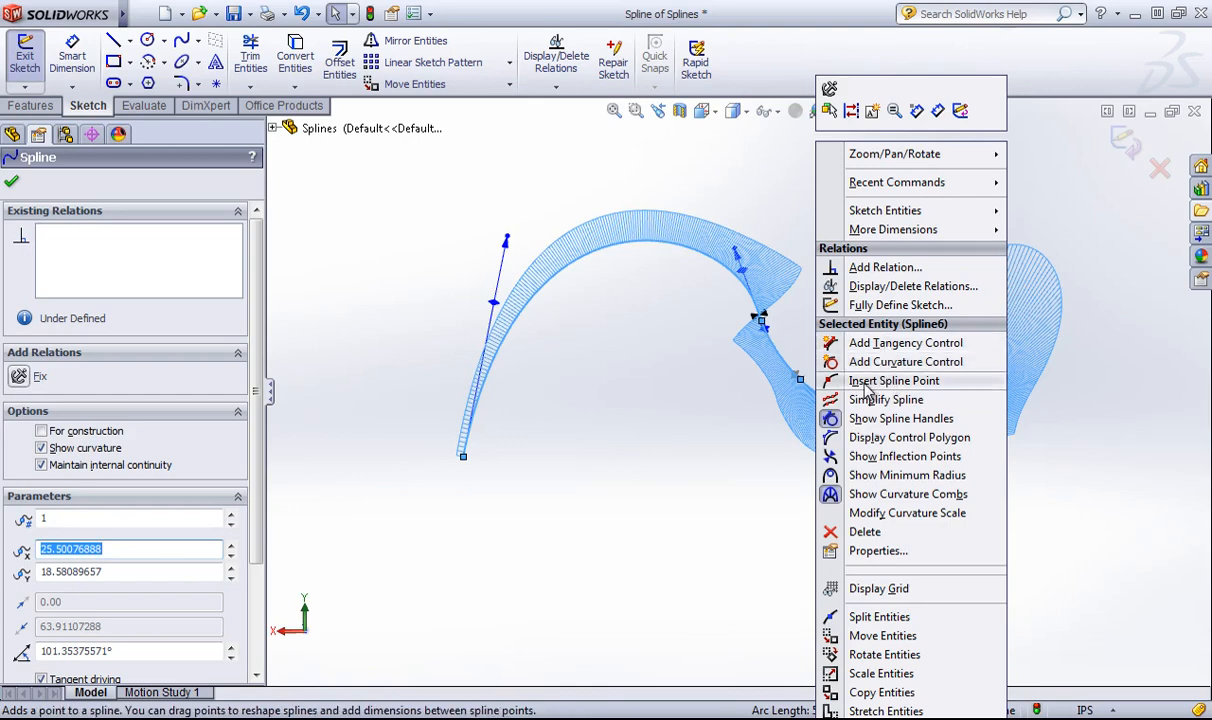
click(865, 386)
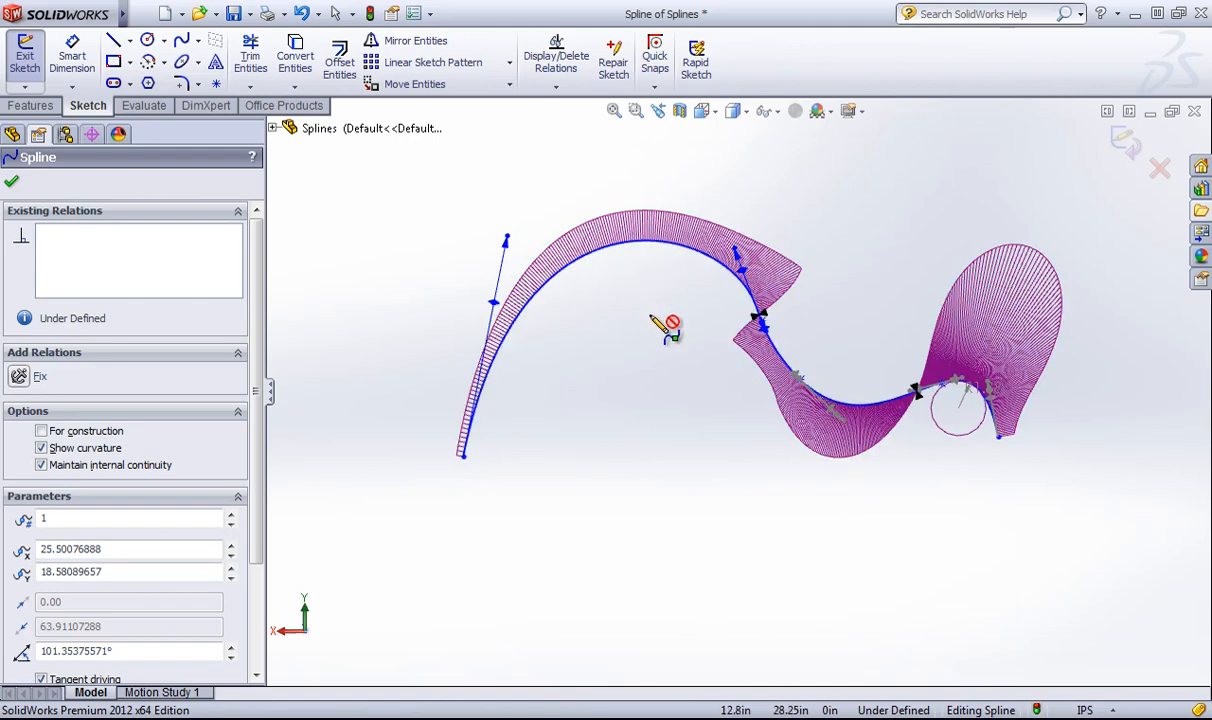
click(624, 243)
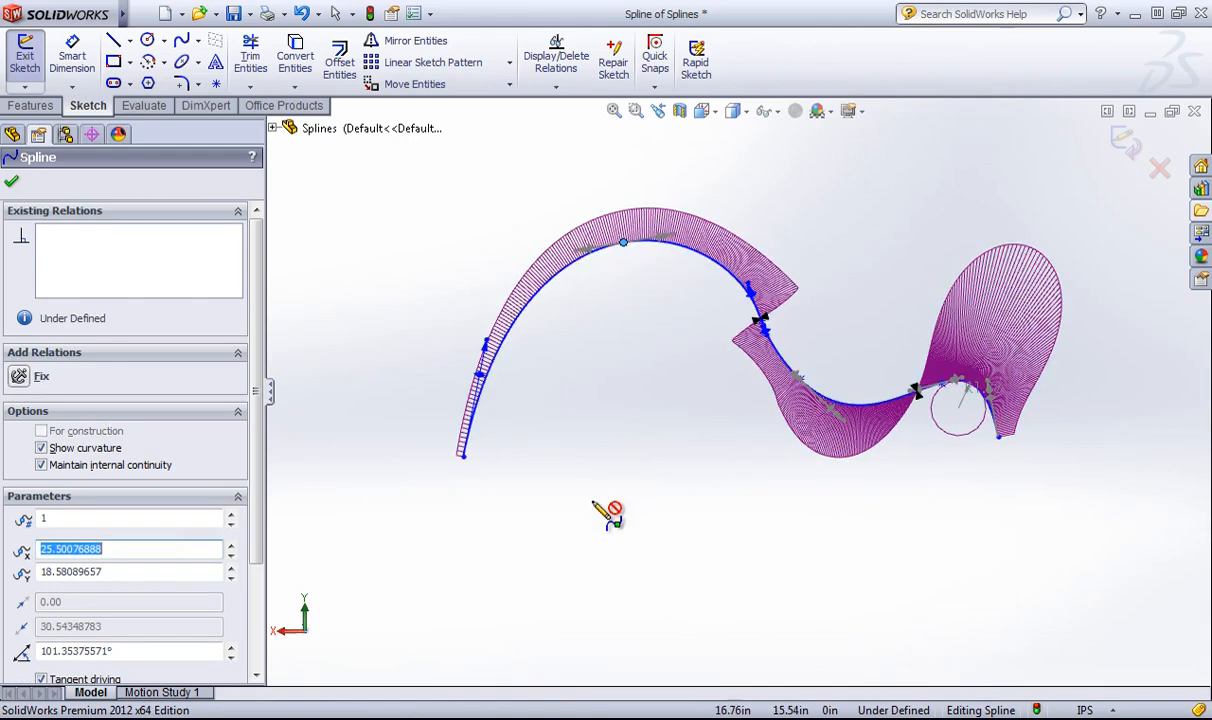
right_click(648, 284)
click(676, 268)
- Move the new crest point slightly upward to change the curvature of the first hump
click(672, 236)
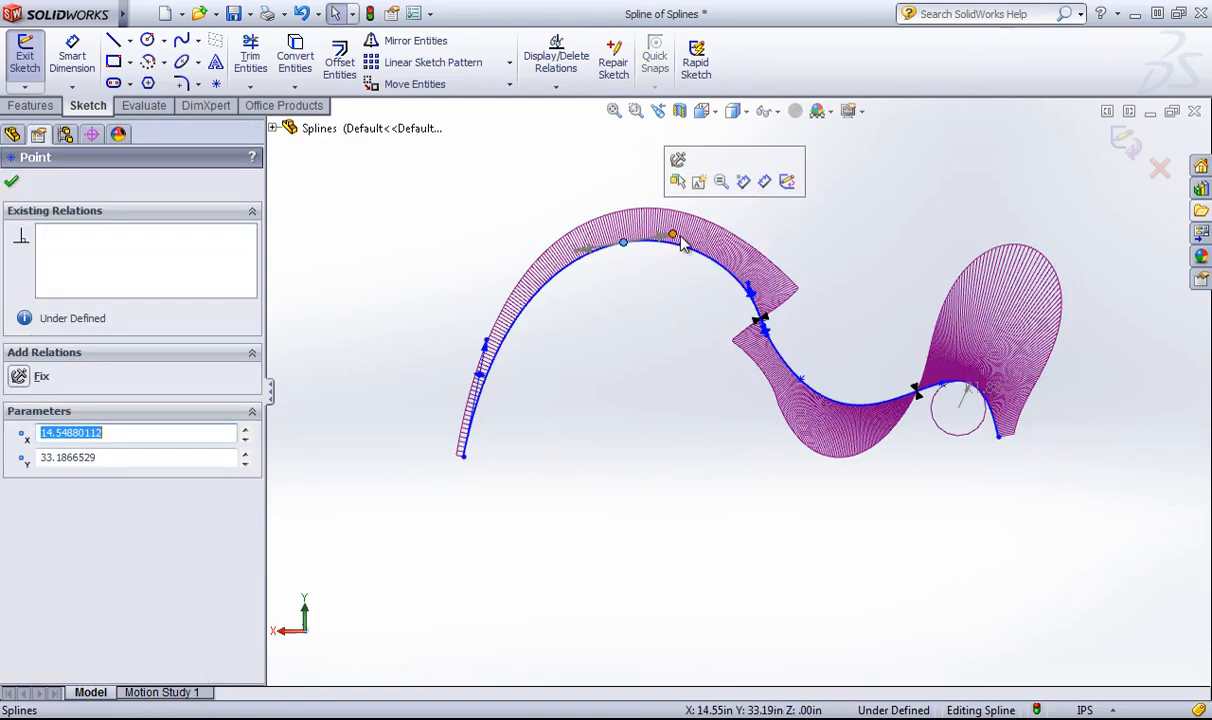
drag(674, 235, 628, 232)
click(675, 301)
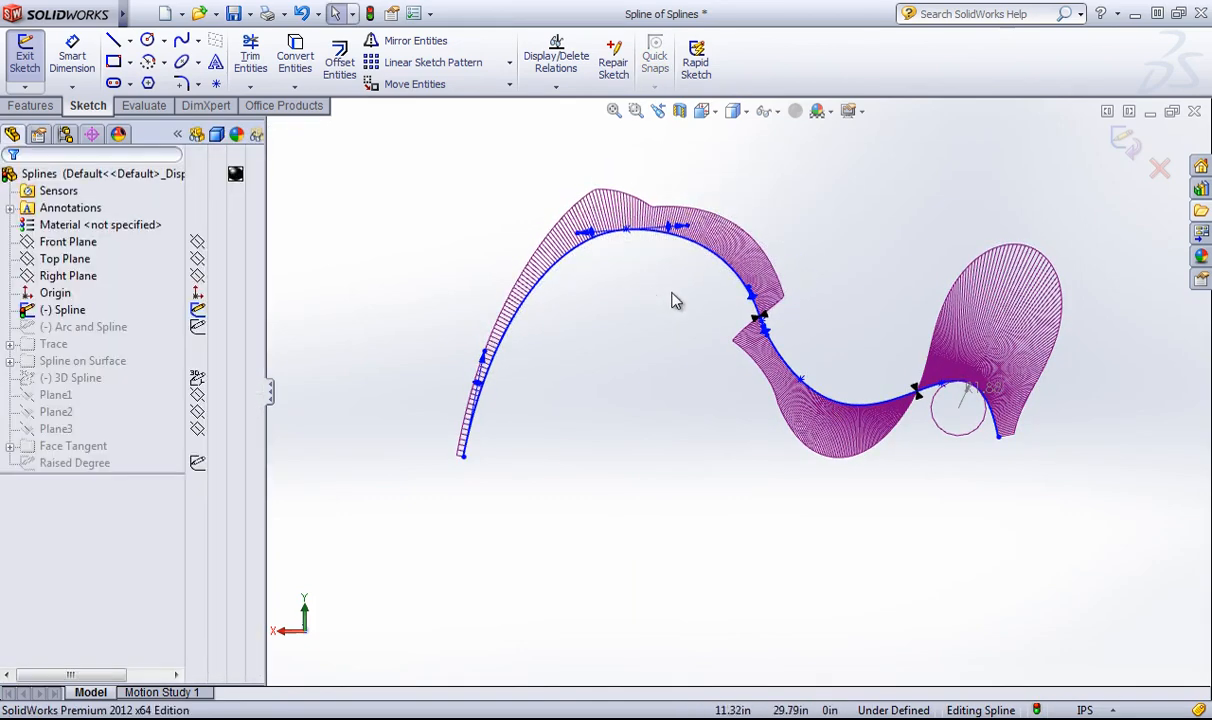
- Add a curvature control to the spline just past the crest of the first hump
right_click(691, 252)
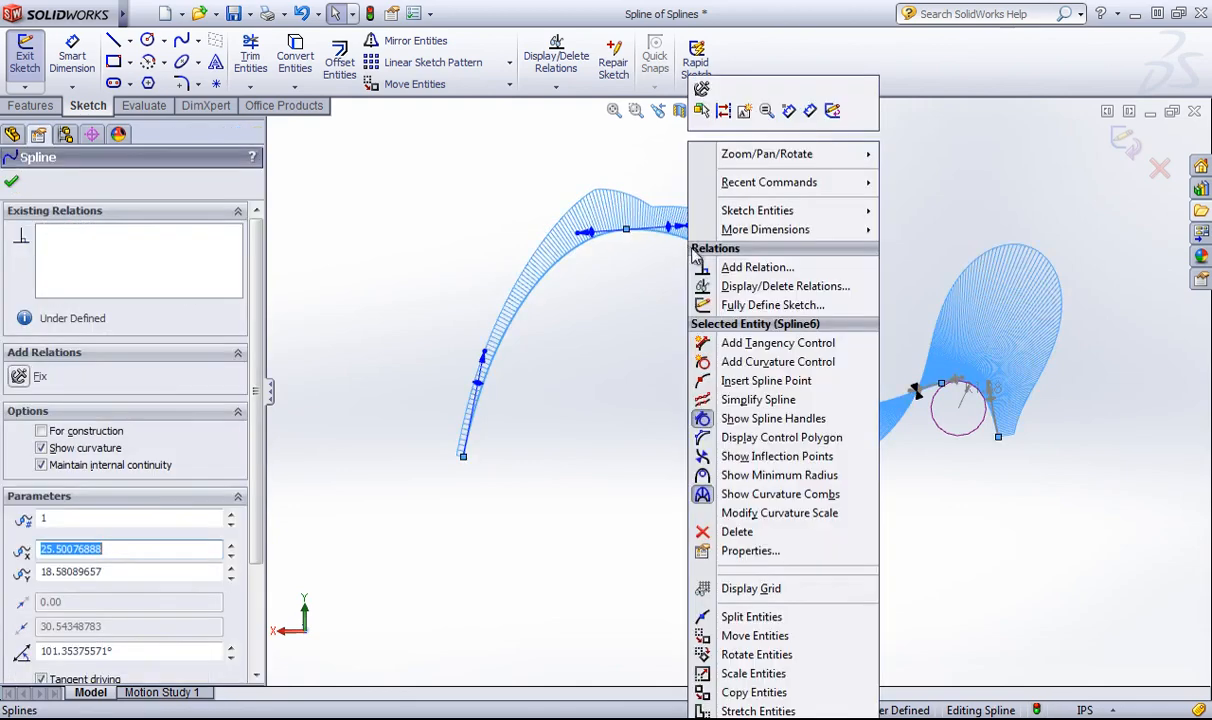
click(743, 363)
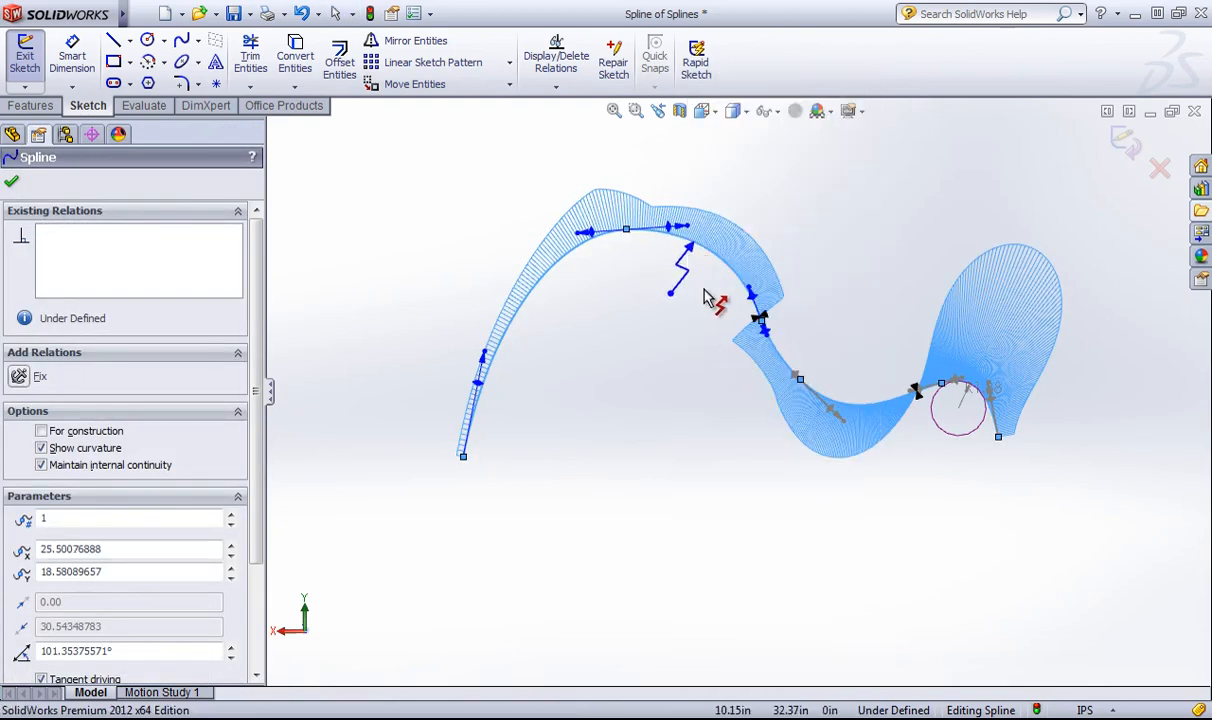
click(704, 297)
scroll(704, 285, down, 3)
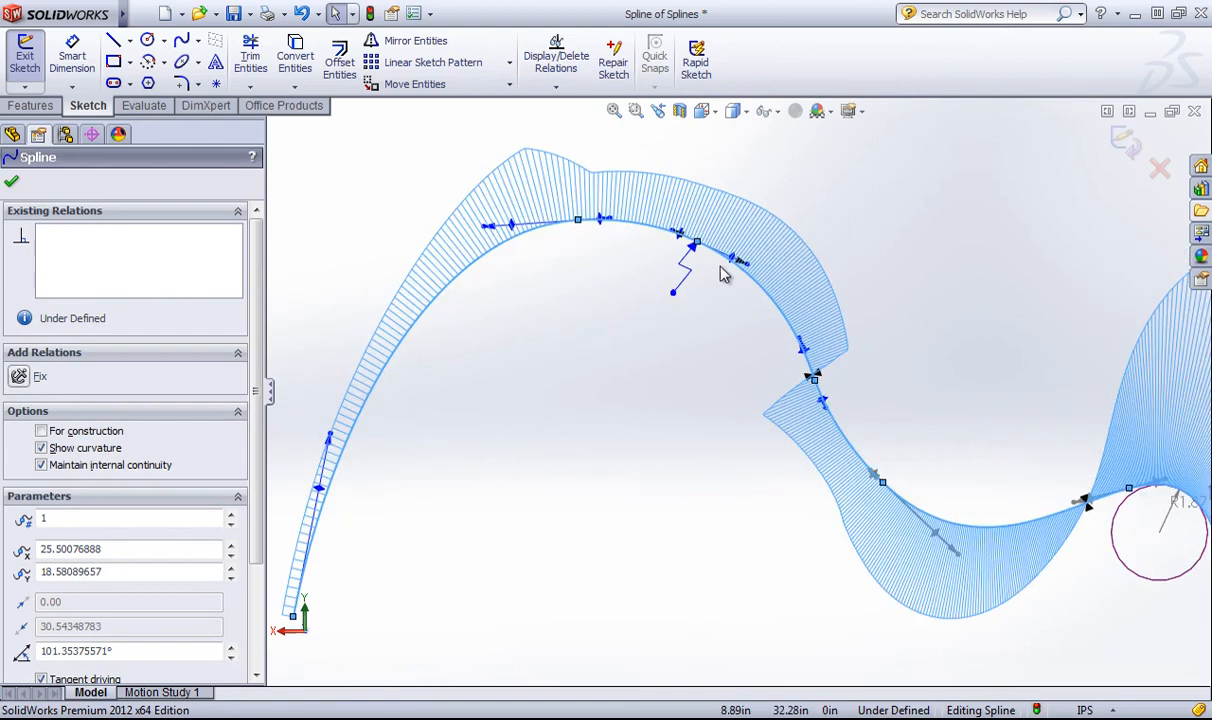
- Adjust the curvature control's handle to tighten the curve locally to a radius of about 11.23 in
drag(740, 288, 742, 290)
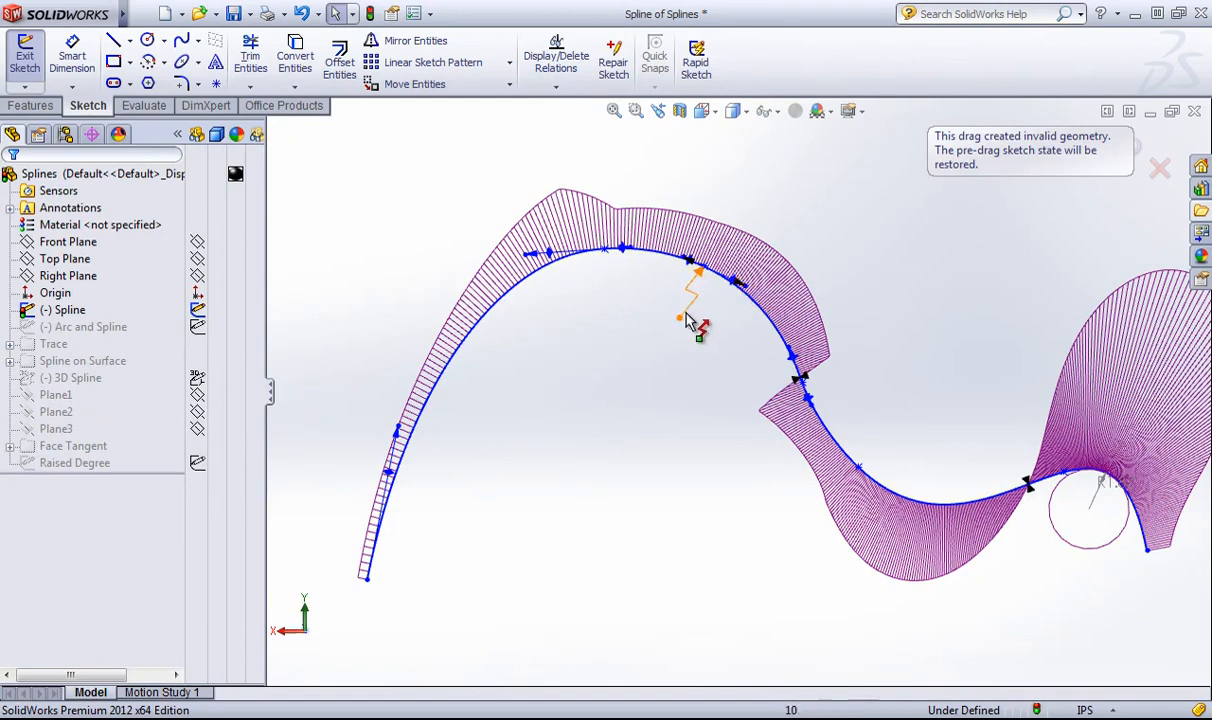
mouse_move(686, 318)
mouse_down()
mouse_move(682, 387)
mouse_move(700, 312)
mouse_move(686, 352)
mouse_move(686, 326)
mouse_up()
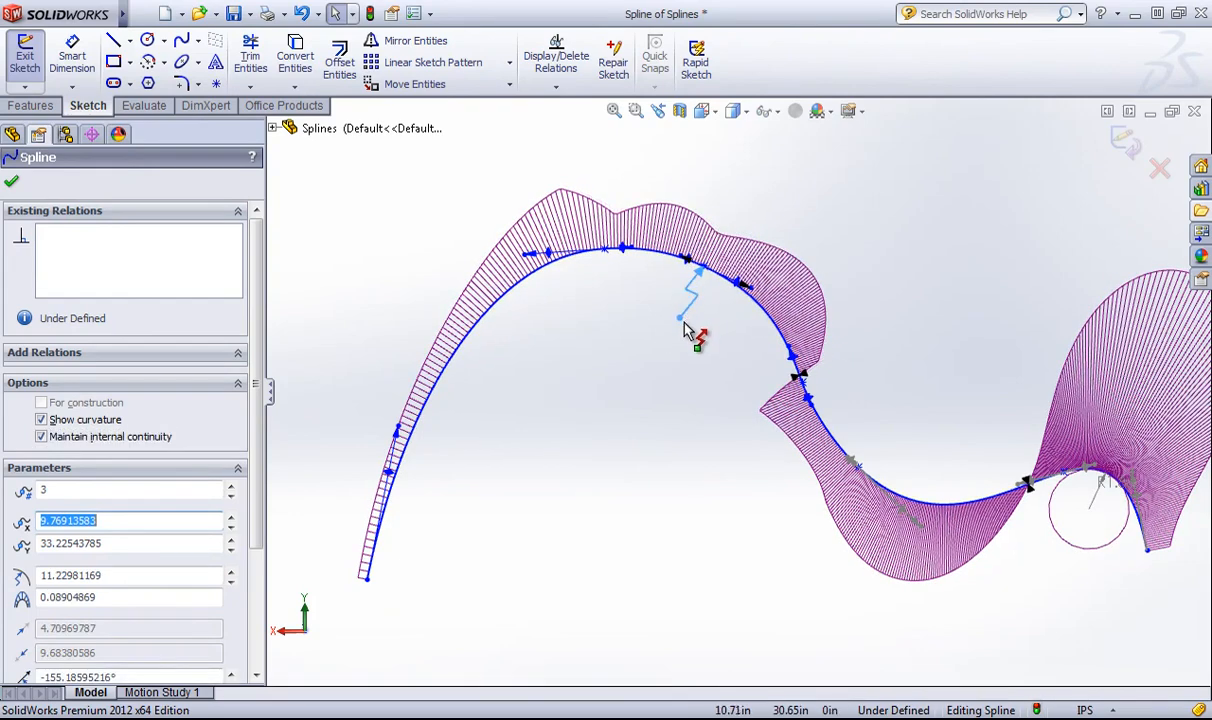
click(697, 410)
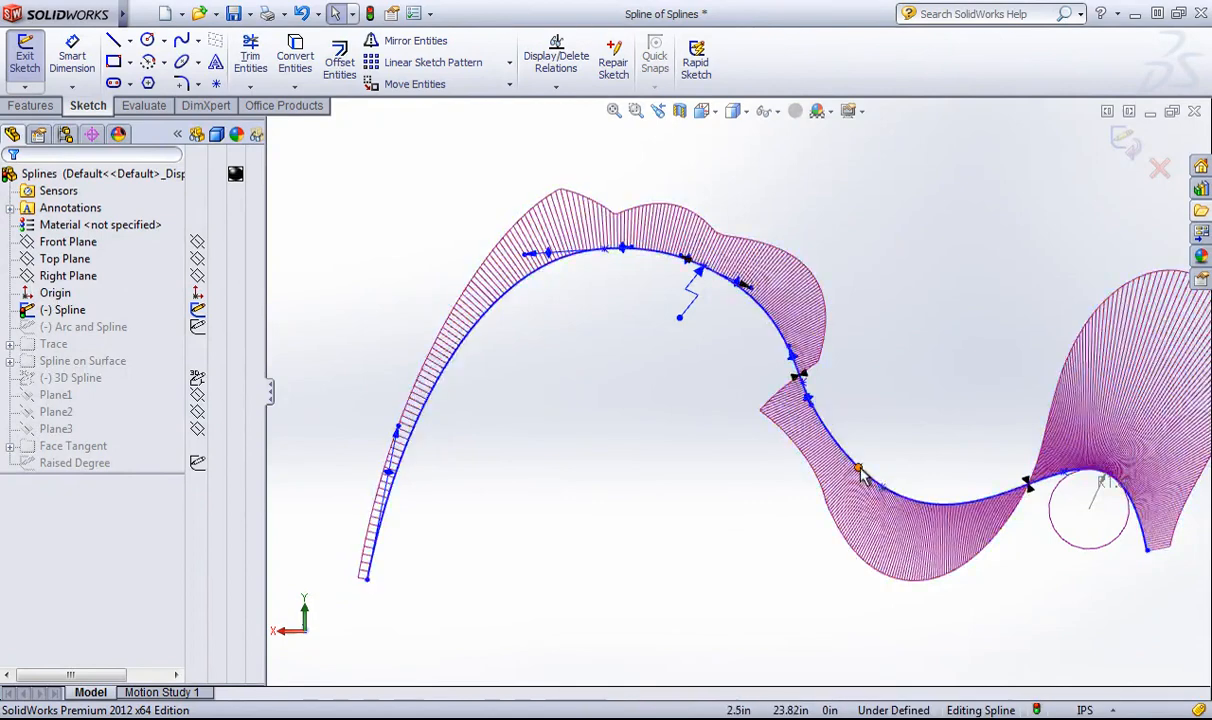
- Slightly adjust the tangent handle of the spline point entering the lower bend, and reselect the curvature control
click(858, 467)
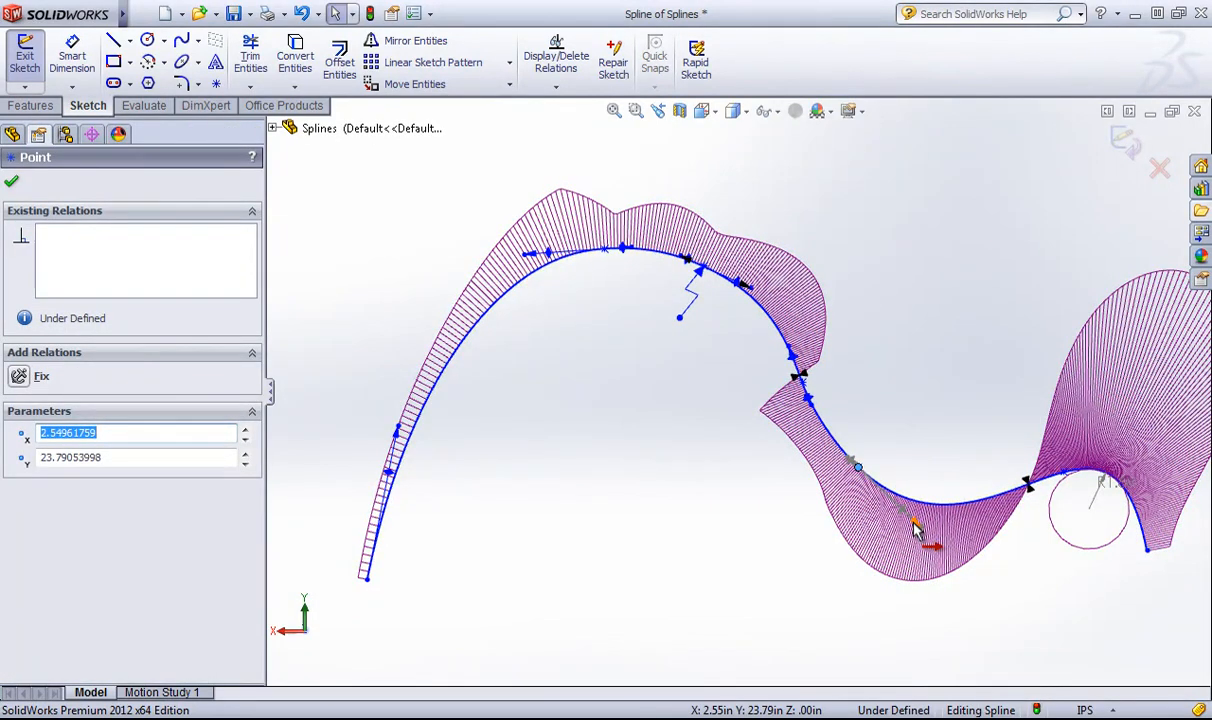
mouse_move(925, 533)
mouse_down()
mouse_move(947, 549)
mouse_move(896, 511)
mouse_move(925, 531)
mouse_up()
click(680, 285)
click(680, 320)
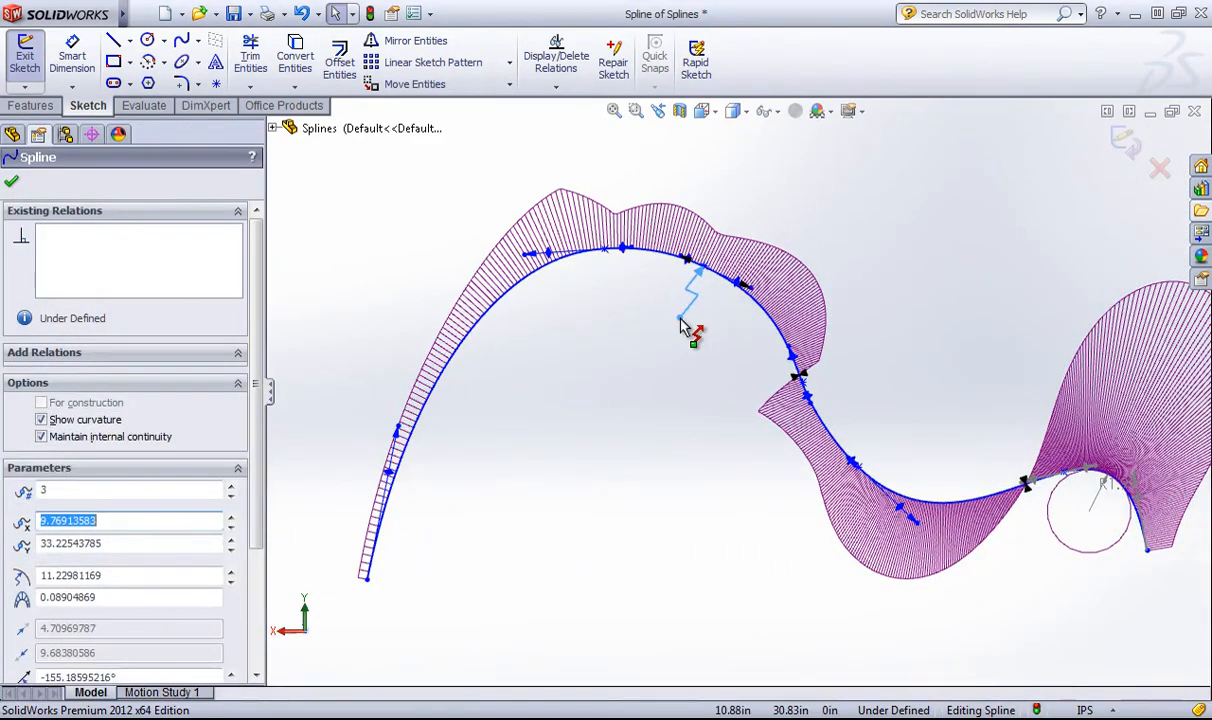
- Exit the spline sketch and hide the Spline sketch in the model
click(722, 306)
click(736, 282)
right_click(730, 286)
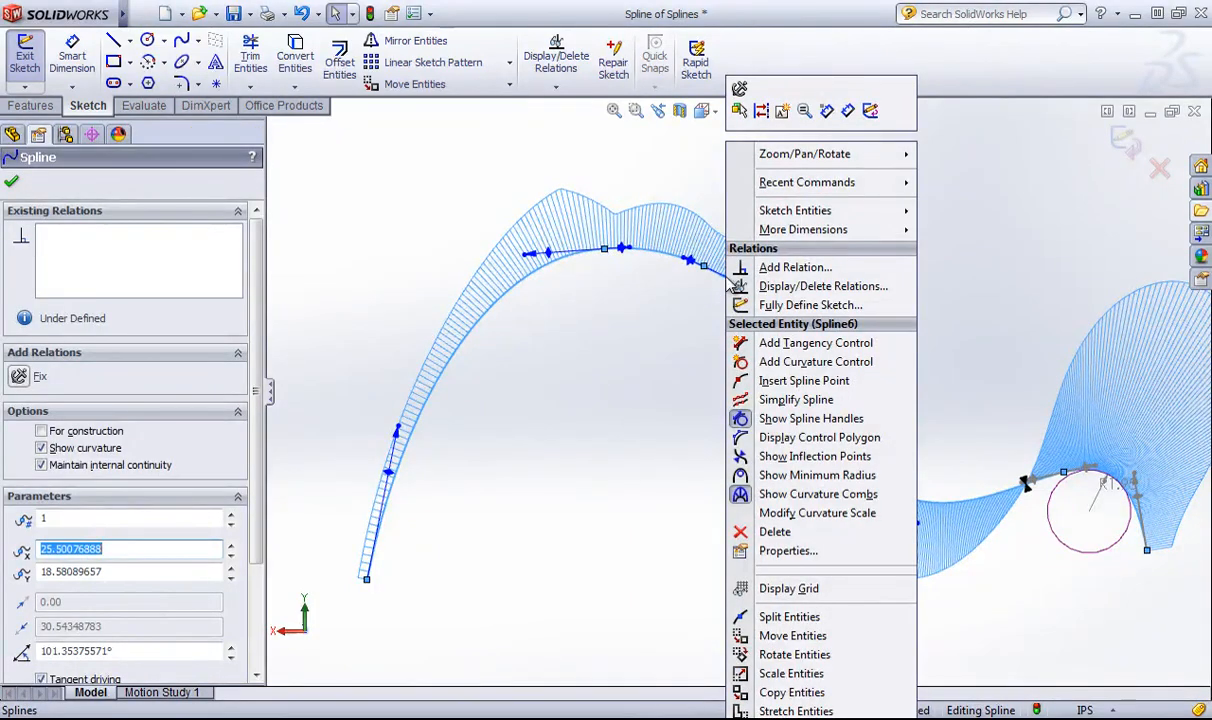
click(1012, 248)
click(1133, 146)
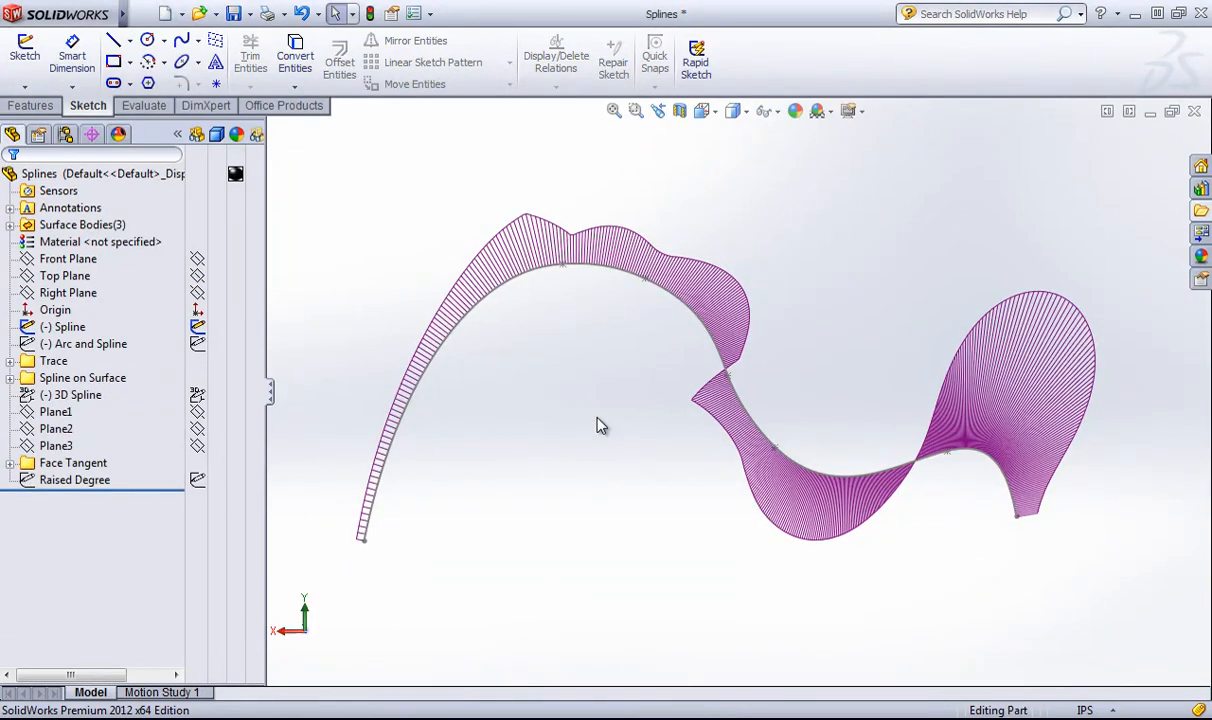
right_click(548, 265)
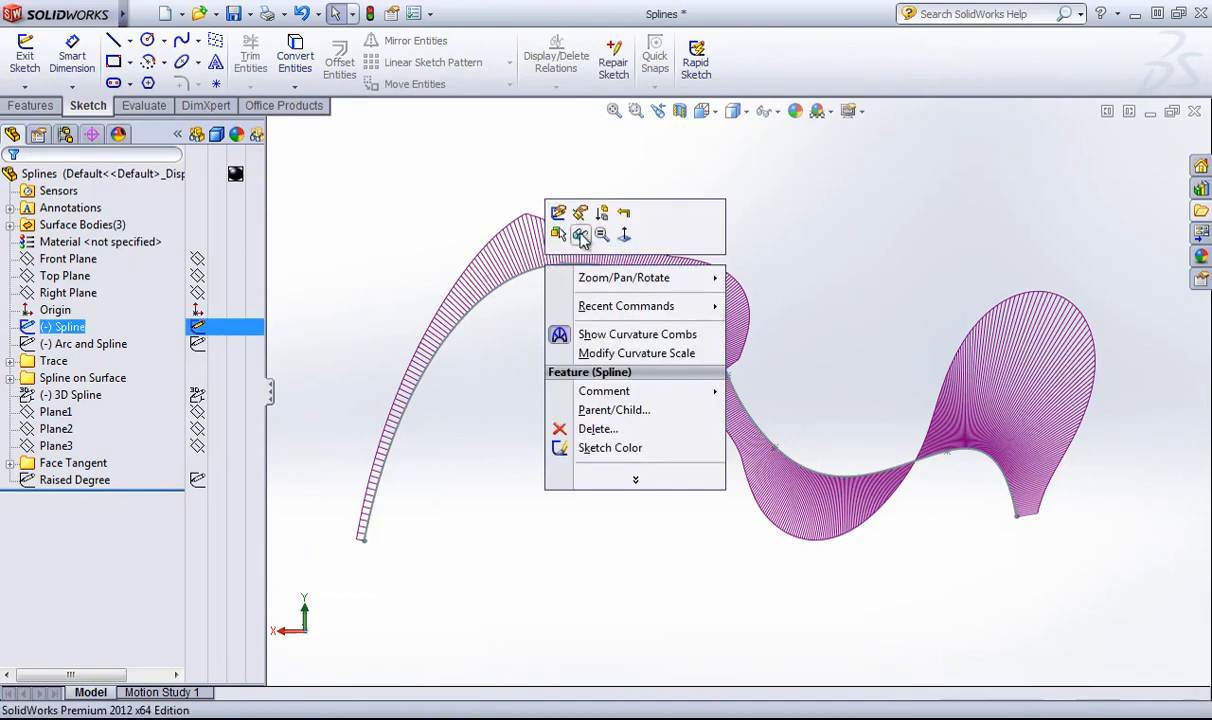
click(581, 235)
- Show the 3D Spline sketch and open it for editing
right_click(70, 394)
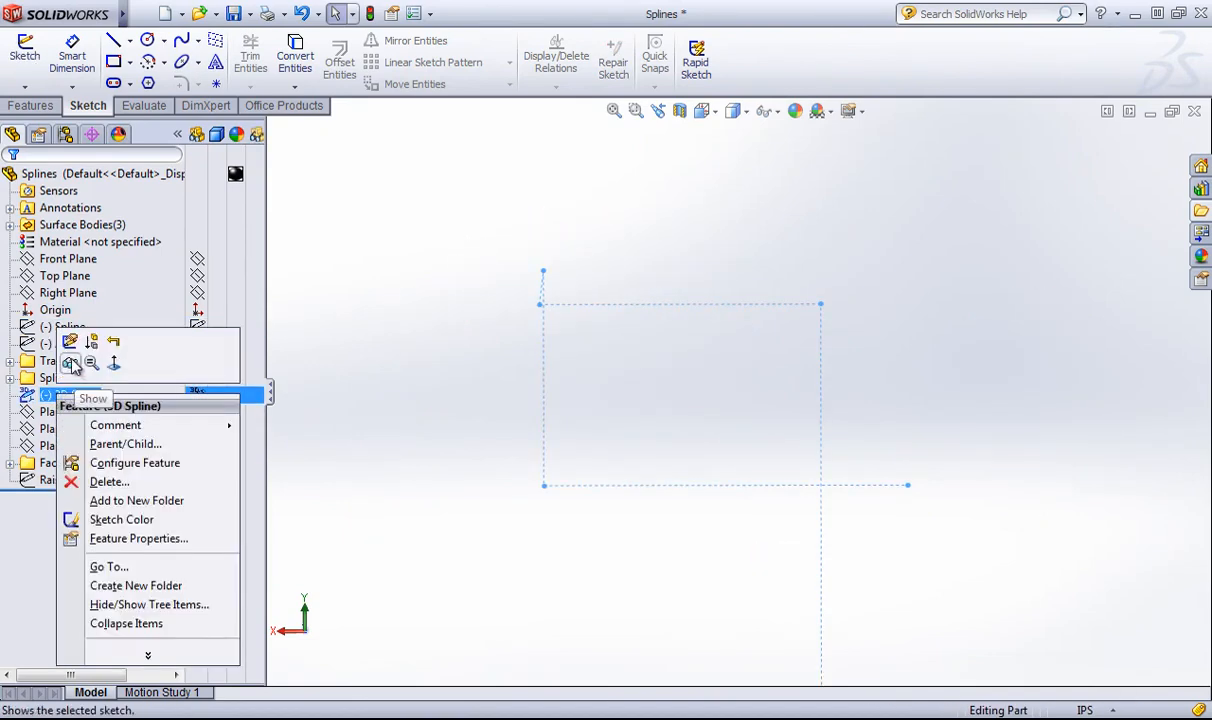
click(70, 360)
middle_drag(624, 350, 636, 389)
scroll(638, 392, up, 5)
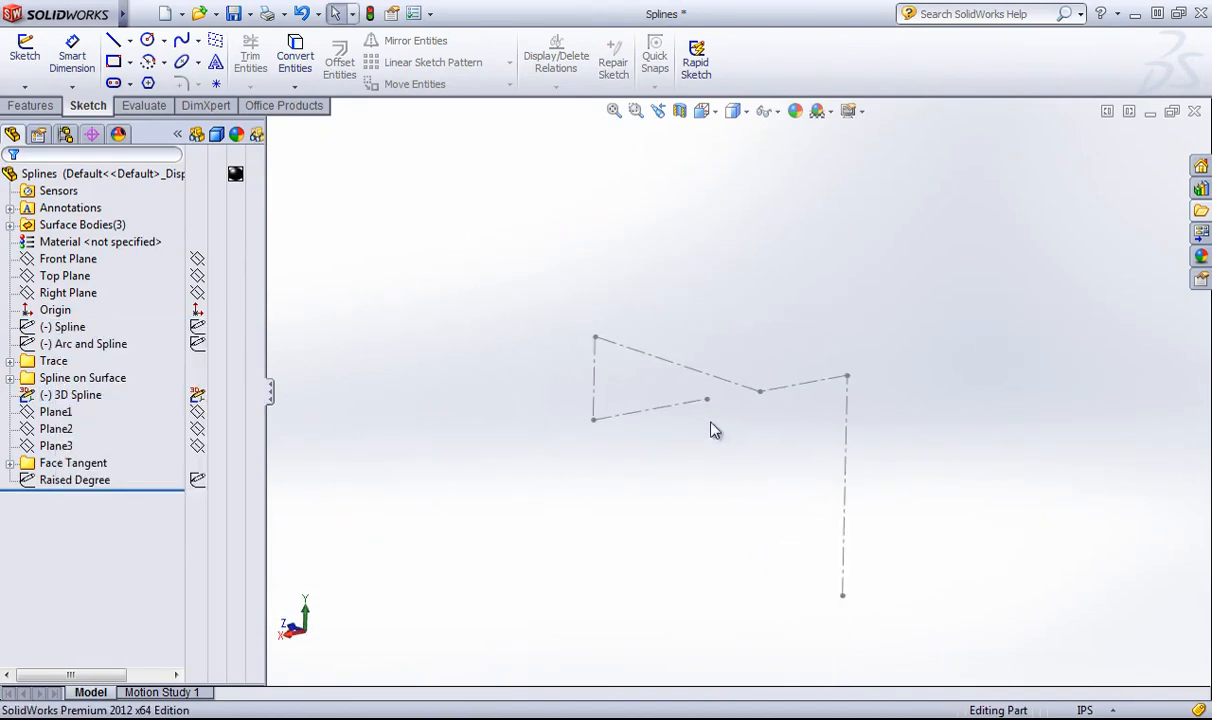
right_click(742, 392)
click(755, 330)
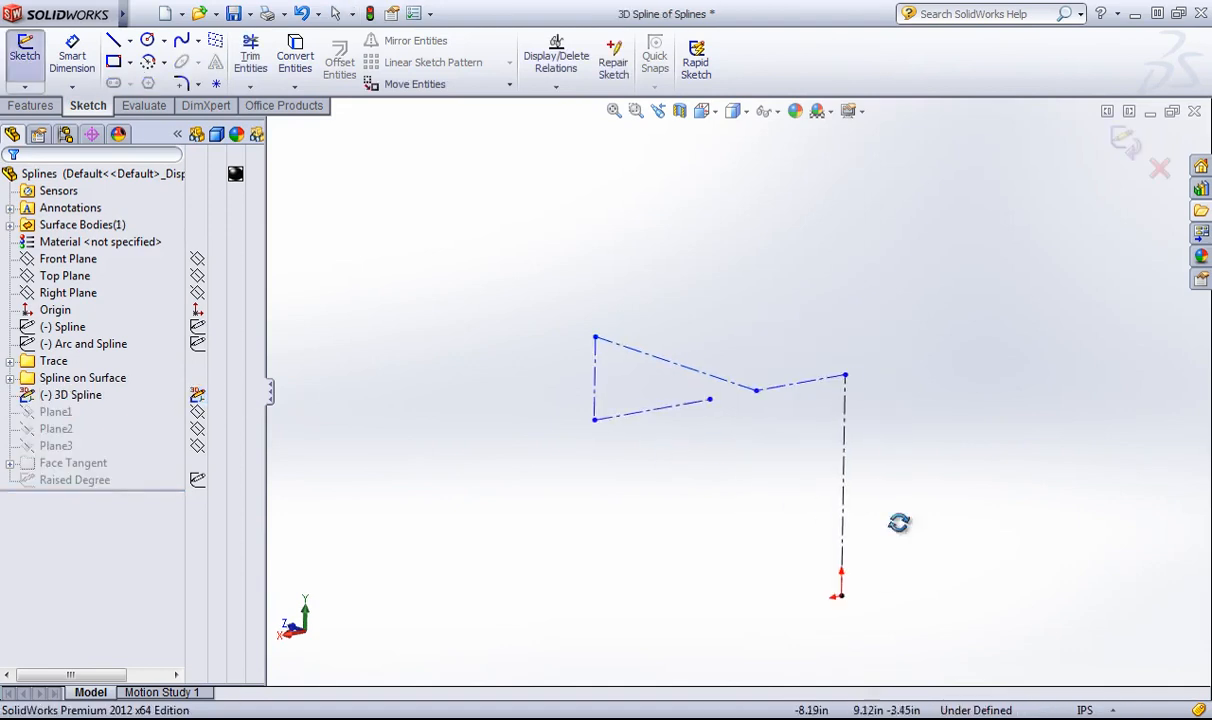
- Raise the 3D construction frame by moving two adjacent upper corners, first to a height of about 38 in, then higher
mouse_move(901, 522)
middle_down()
mouse_move(587, 417)
mouse_move(652, 457)
mouse_move(680, 519)
middle_up()
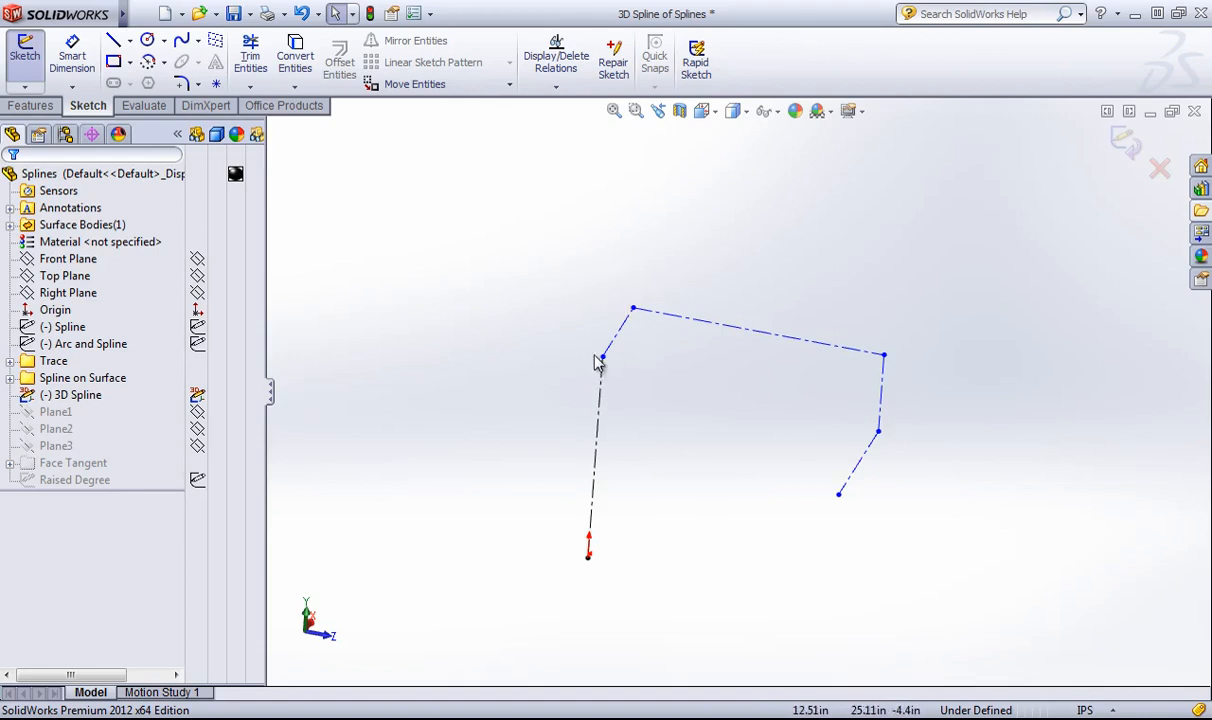
drag(600, 362, 604, 320)
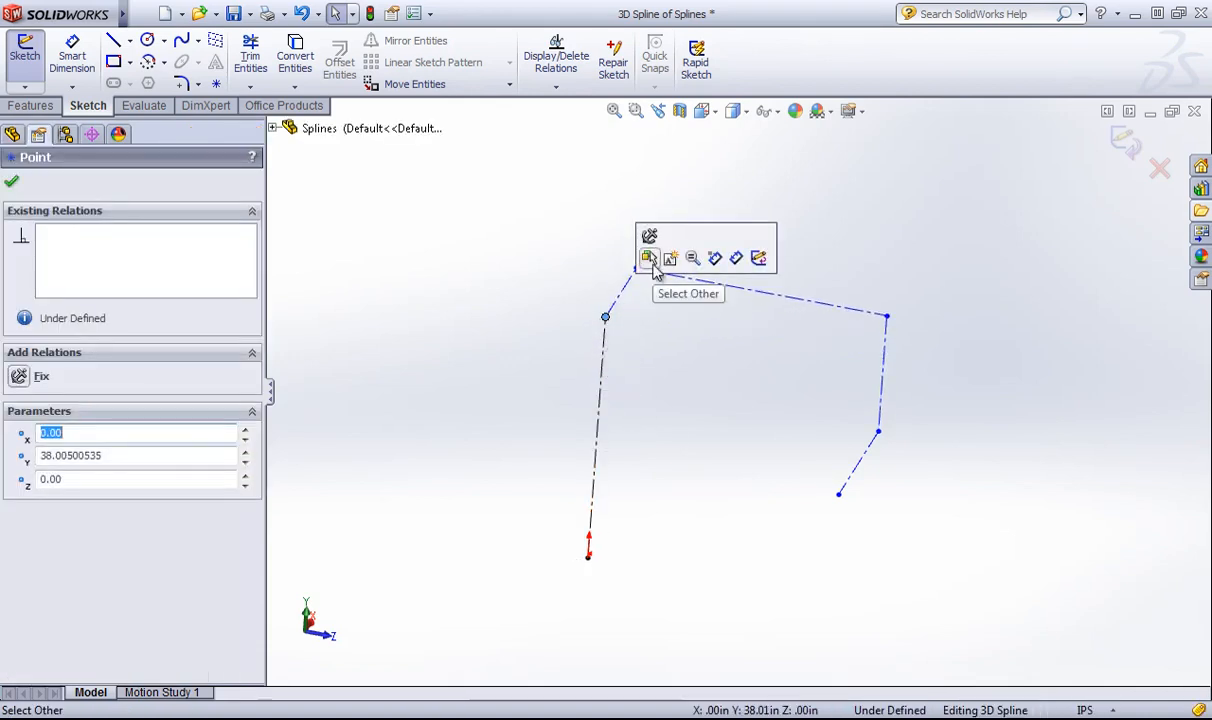
drag(637, 268, 667, 223)
click(741, 373)
- Draw a 3D spline from the origin through the frame's two far upper corners to its free endpoint
mouse_move(741, 373)
middle_down()
mouse_move(684, 325)
mouse_move(736, 327)
mouse_move(762, 398)
mouse_move(720, 370)
middle_up()
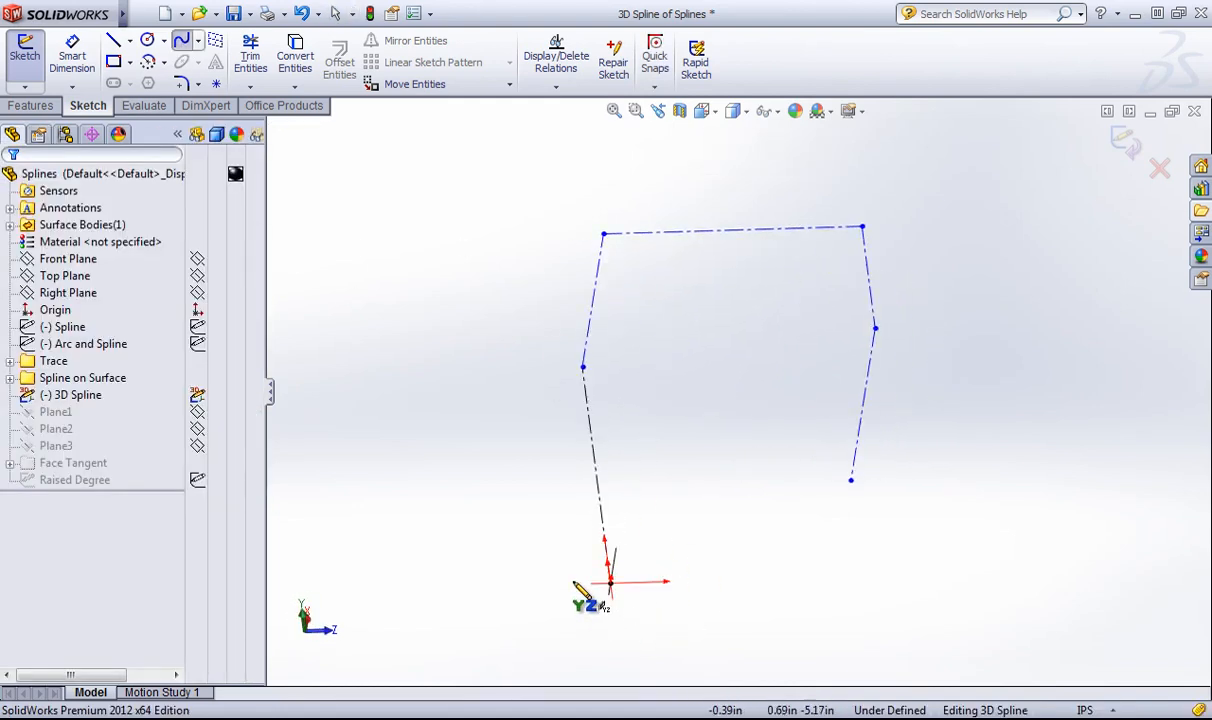
click(610, 582)
click(603, 234)
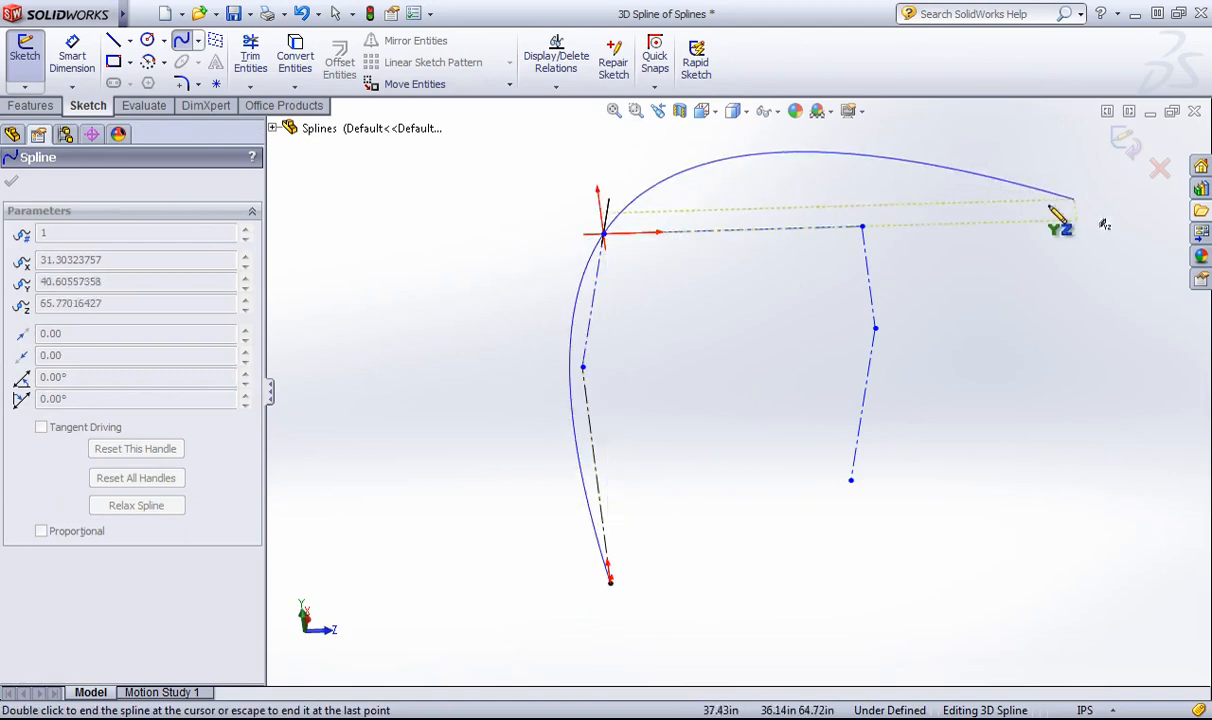
click(862, 228)
click(851, 480)
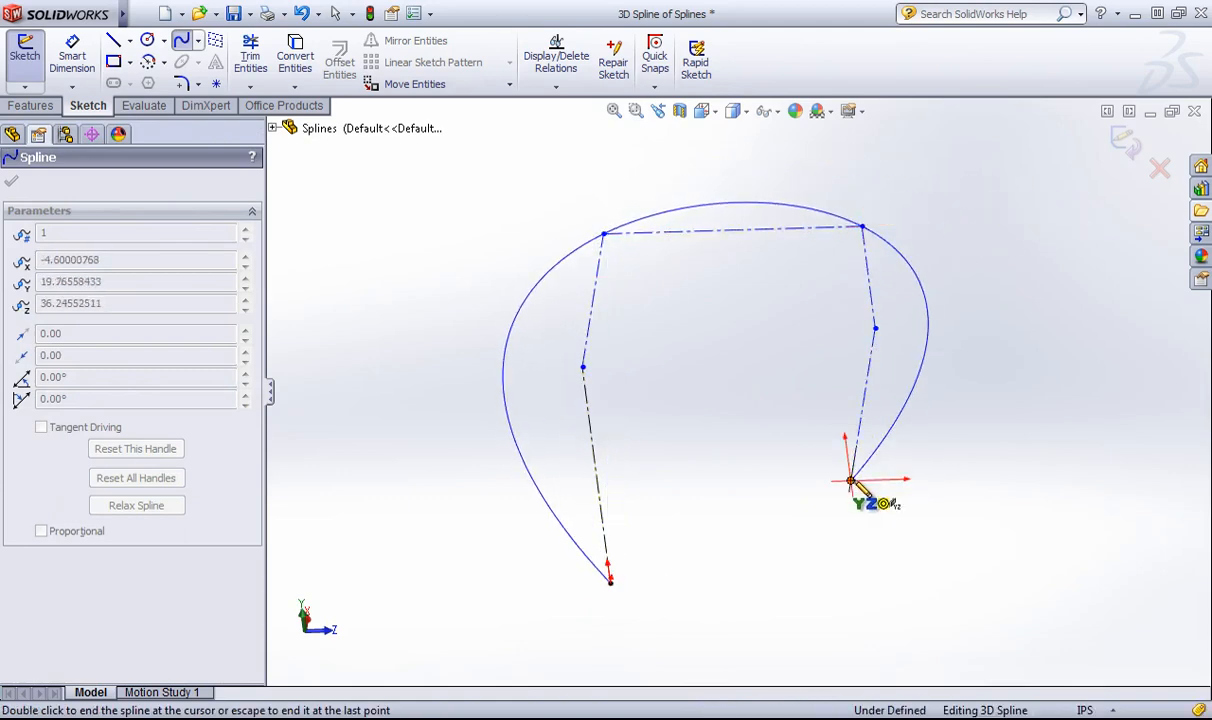
right_click(1007, 298)
click(1012, 306)
- Move the frame corner at the spline's second point upward to reshape the attached 3D spline
middle_drag(1012, 306, 899, 537)
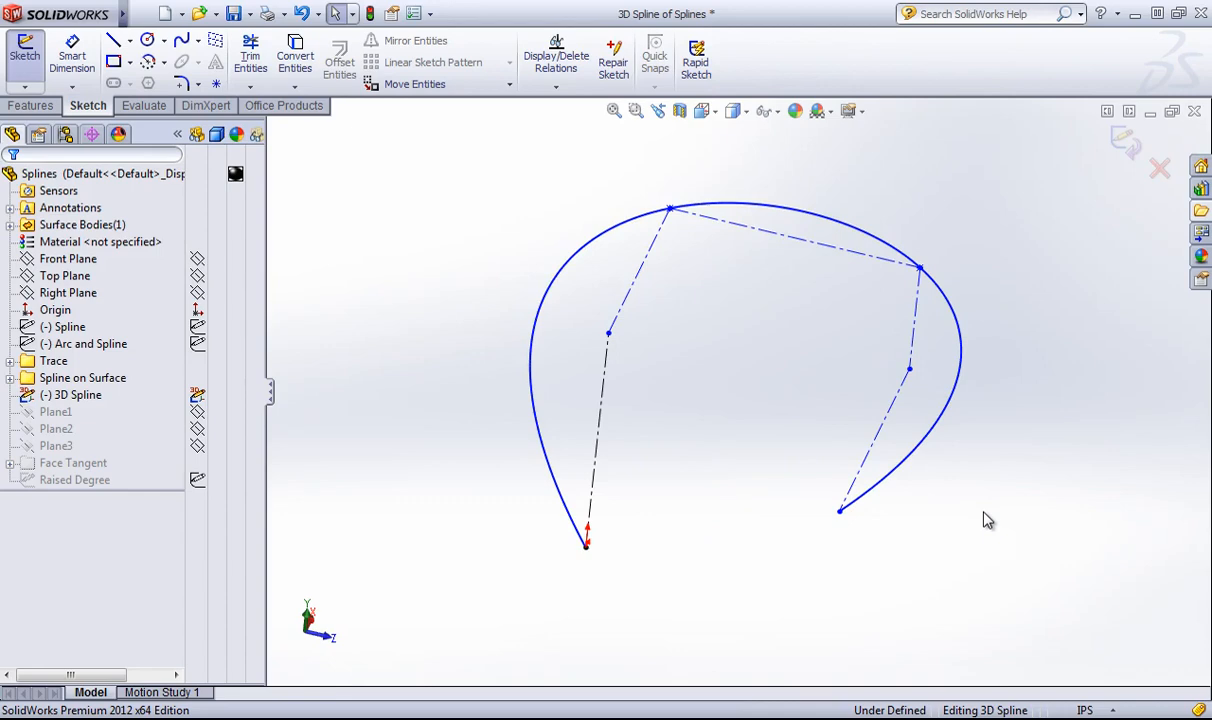
drag(668, 207, 668, 175)
click(718, 265)
- Insert a spline point on the 3D spline between the origin and its first upper corner point
mouse_move(749, 246)
middle_down()
mouse_move(660, 197)
mouse_move(763, 254)
mouse_move(762, 293)
middle_up()
right_click(762, 293)
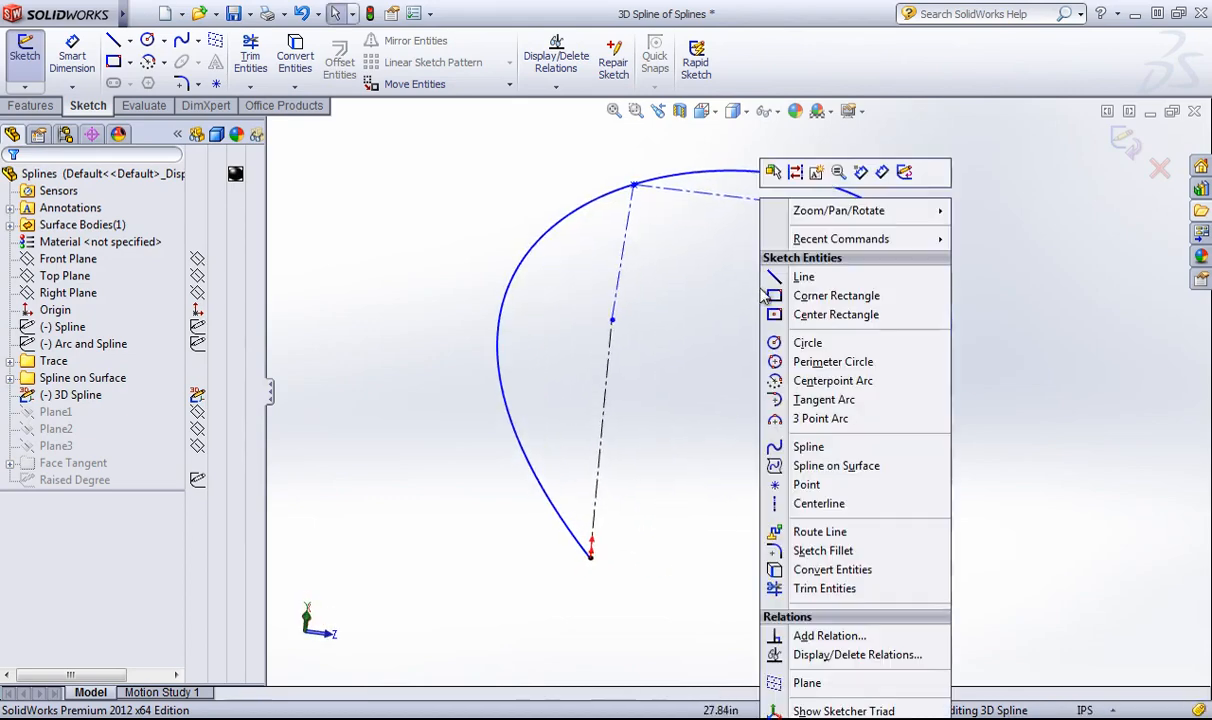
click(683, 174)
right_click(727, 193)
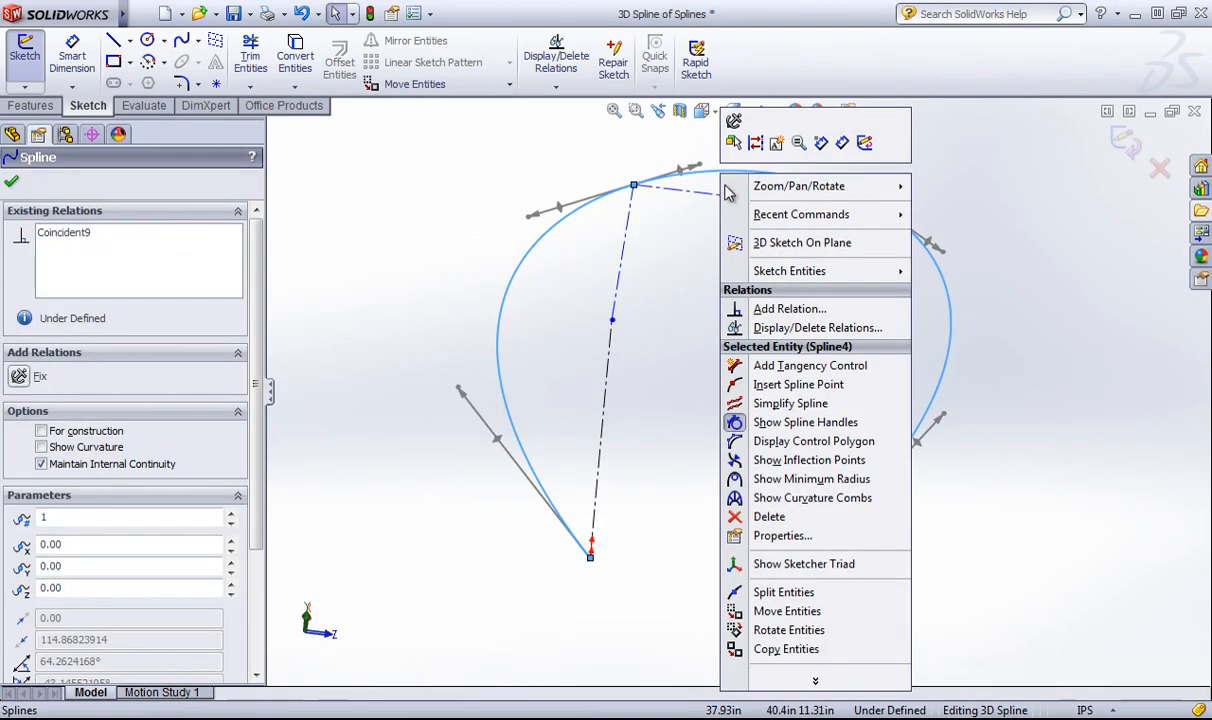
click(790, 384)
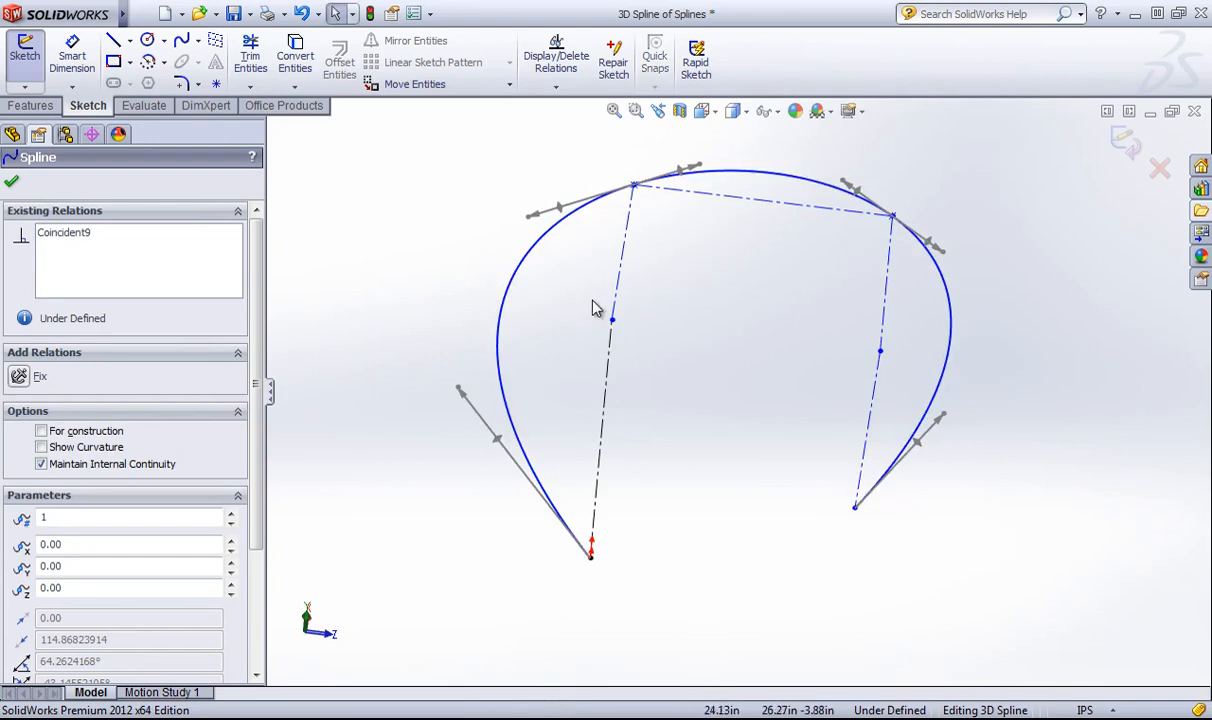
right_click(566, 296)
right_click(505, 338)
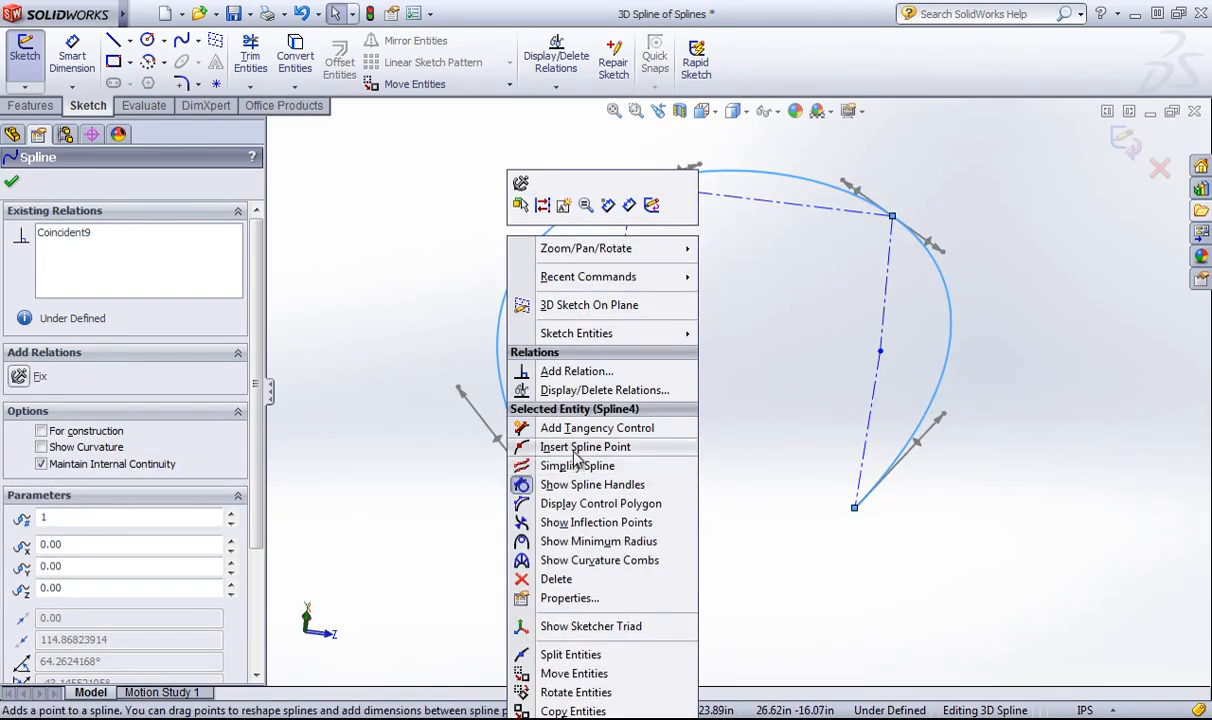
click(576, 450)
click(502, 304)
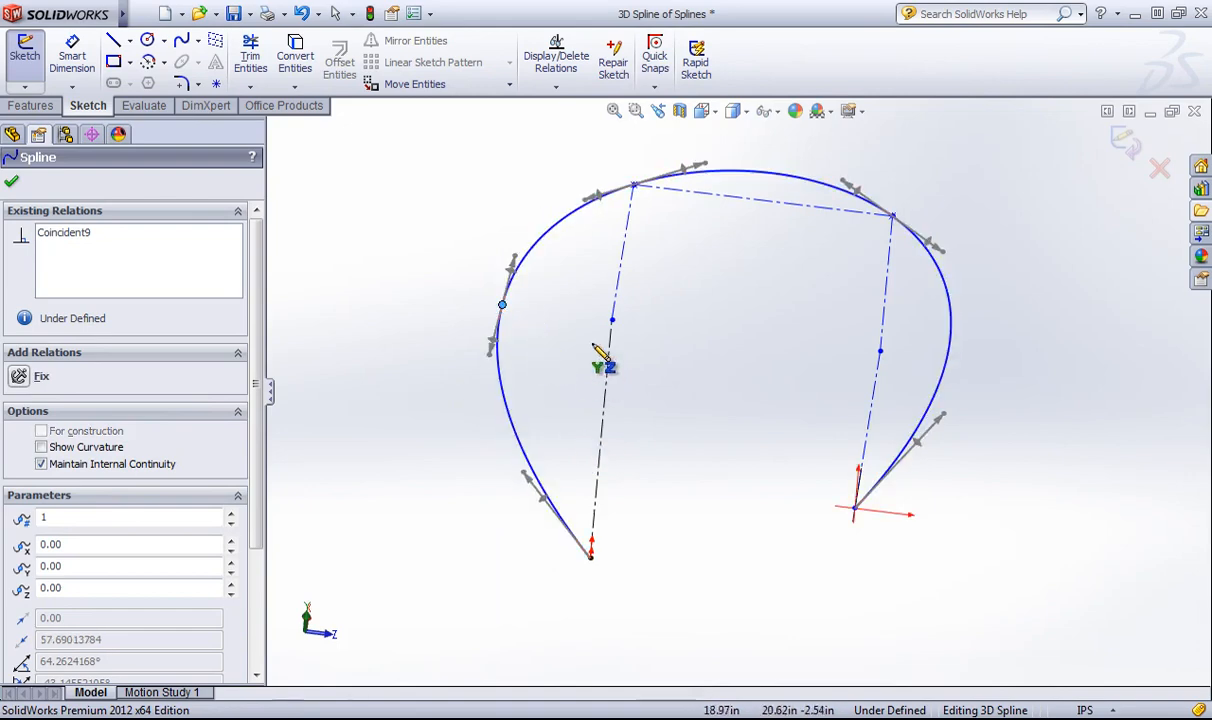
right_click(576, 267)
click(611, 284)
- Move the inserted spline point toward the construction frame to flatten the bulge above the origin
middle_drag(594, 336, 491, 331)
drag(510, 315, 558, 316)
middle_drag(558, 316, 742, 405)
click(749, 375)
- Split the display into the four-view layout to see the 3D spline from several directions
scroll(728, 500, up, 2)
middle_drag(728, 505, 755, 395)
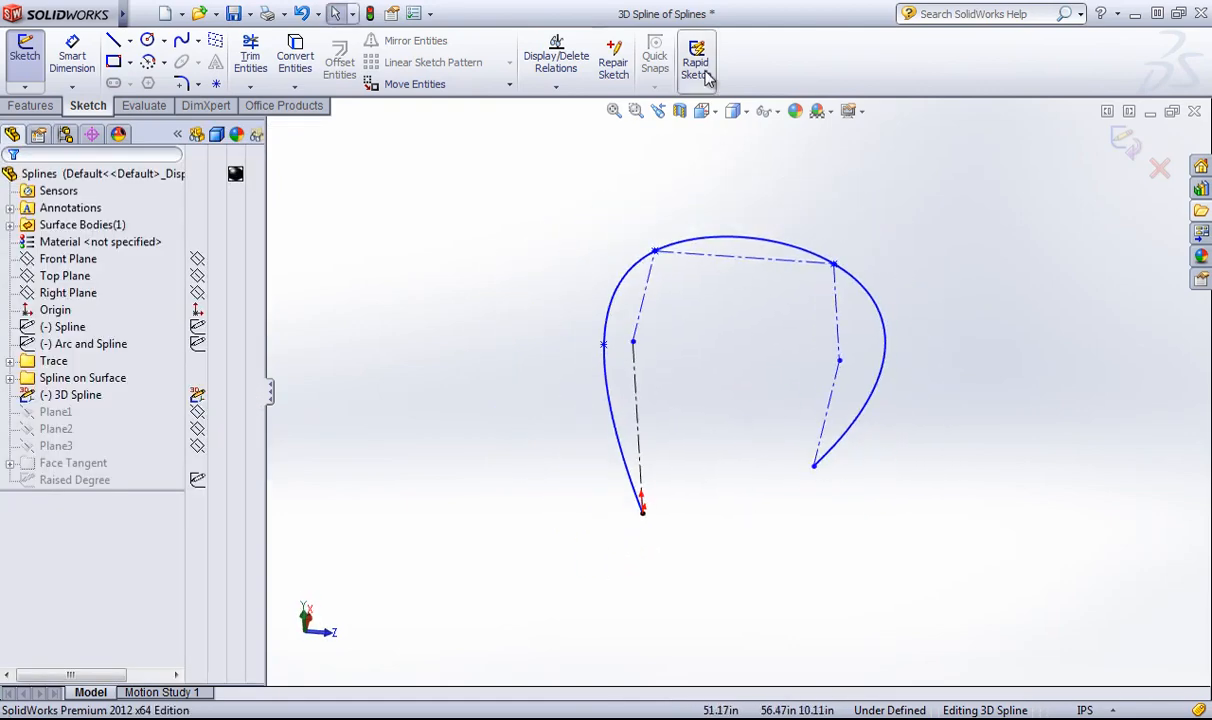
click(703, 111)
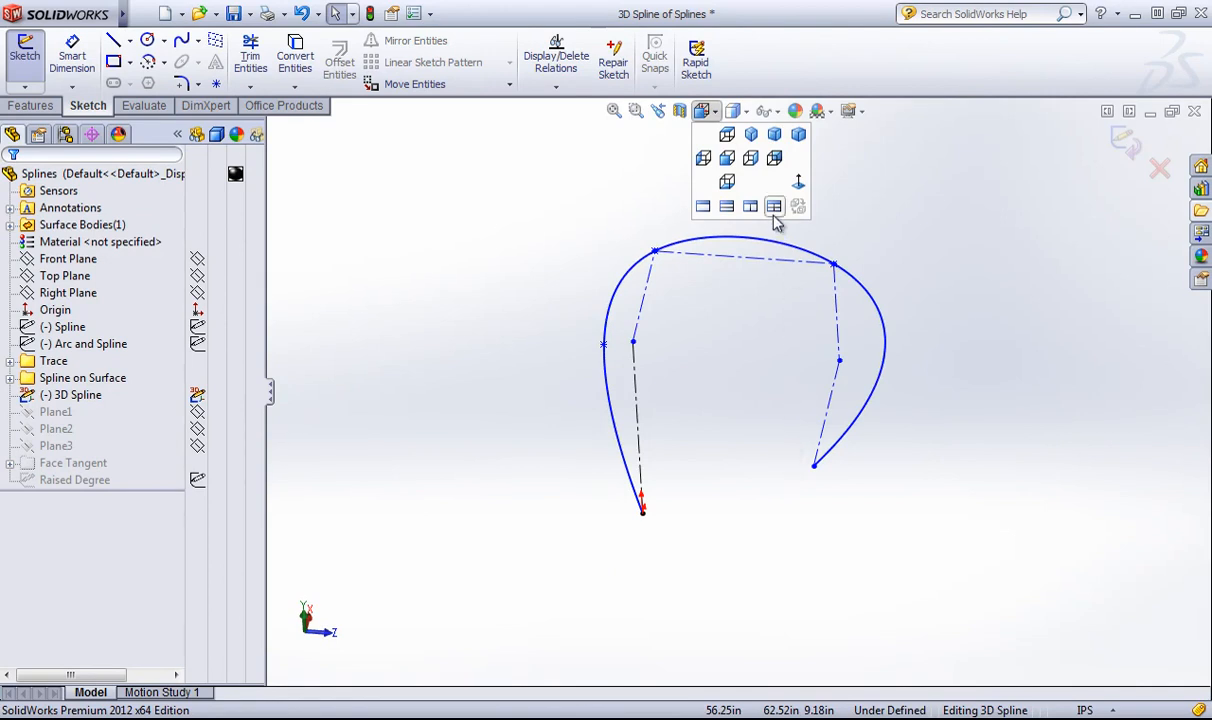
click(774, 207)
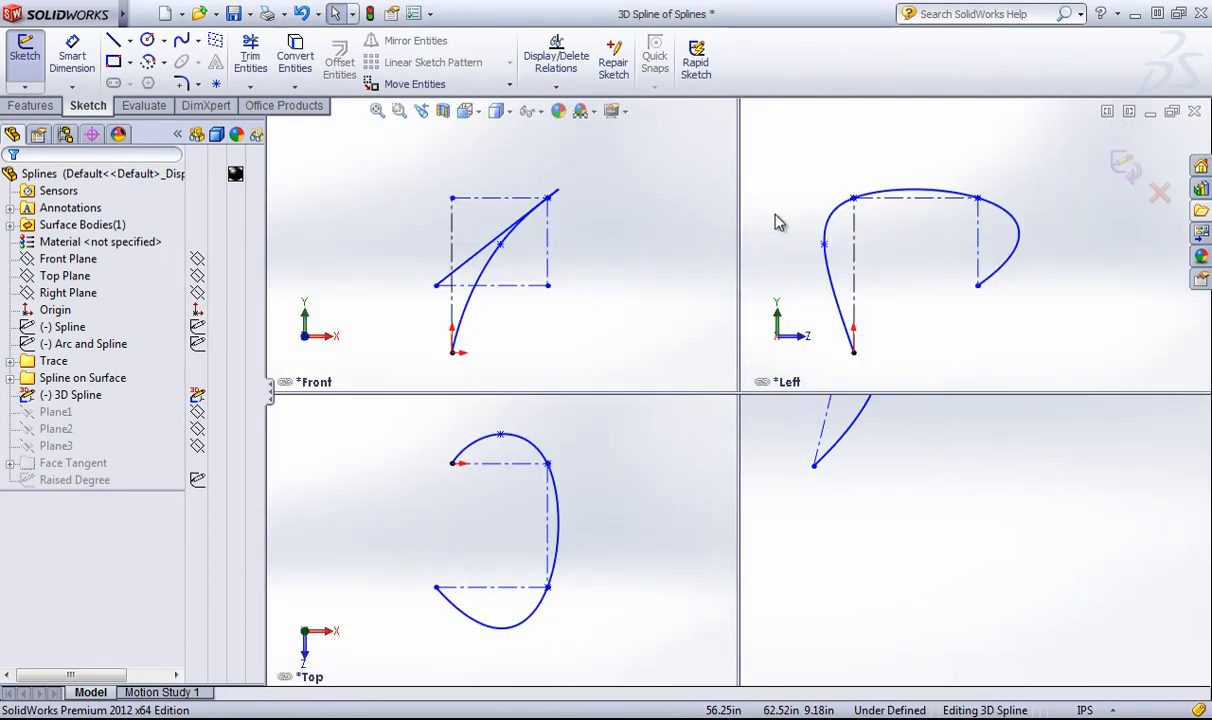
- Move the inserted 3D spline point farther outward from the construction frame, working in the rotatable fourth view
middle_drag(893, 490, 1015, 475)
mouse_move(1015, 475)
mouse_down()
mouse_move(1000, 428)
mouse_move(970, 445)
mouse_move(1075, 466)
mouse_move(1022, 469)
mouse_move(1019, 458)
mouse_up()
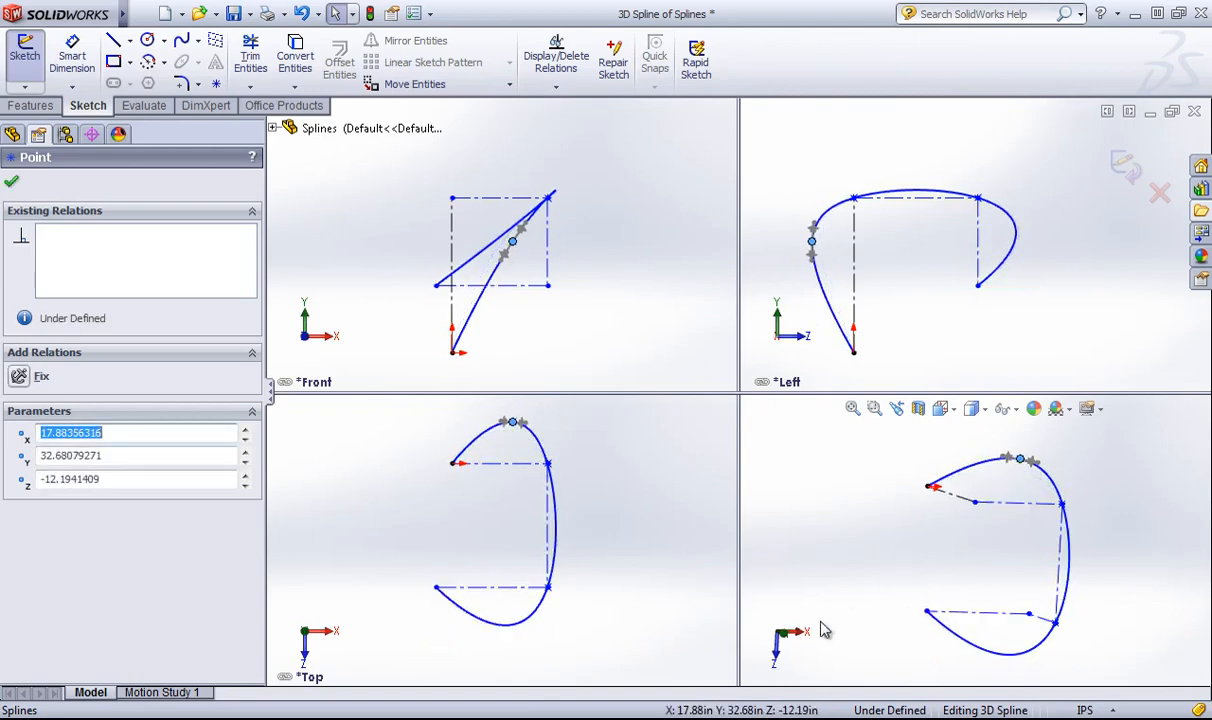
middle_drag(903, 654, 890, 503)
drag(860, 490, 834, 483)
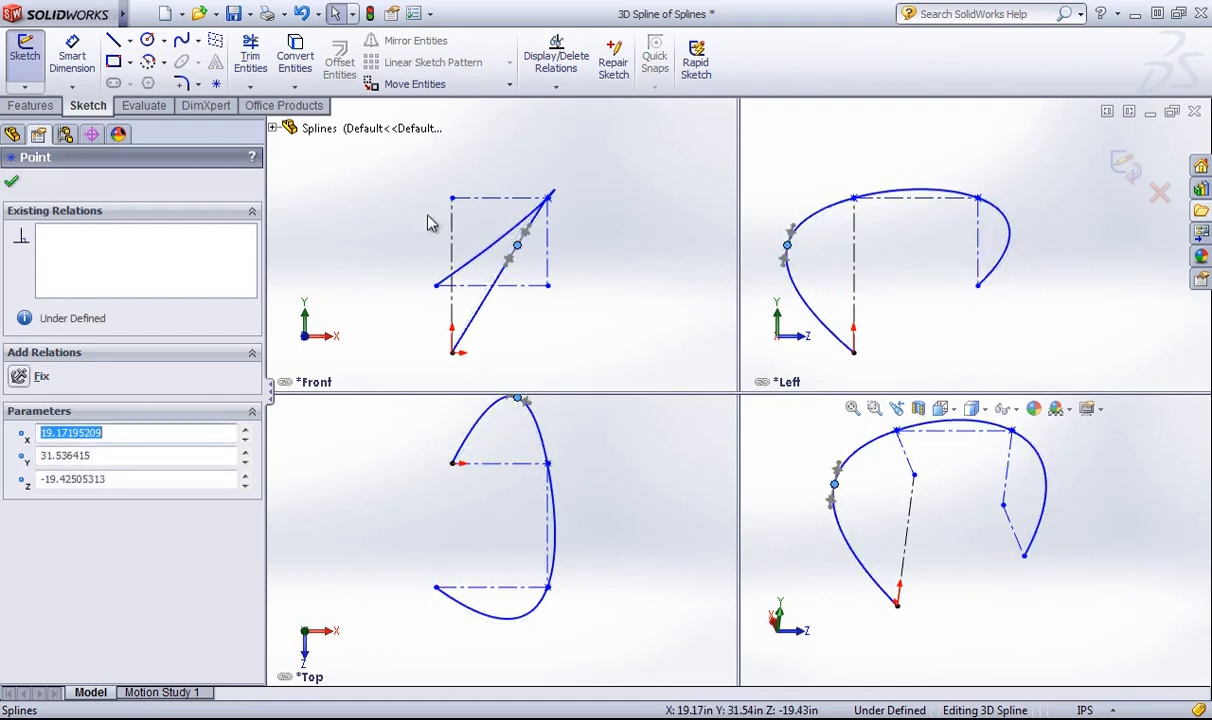
click(972, 556)
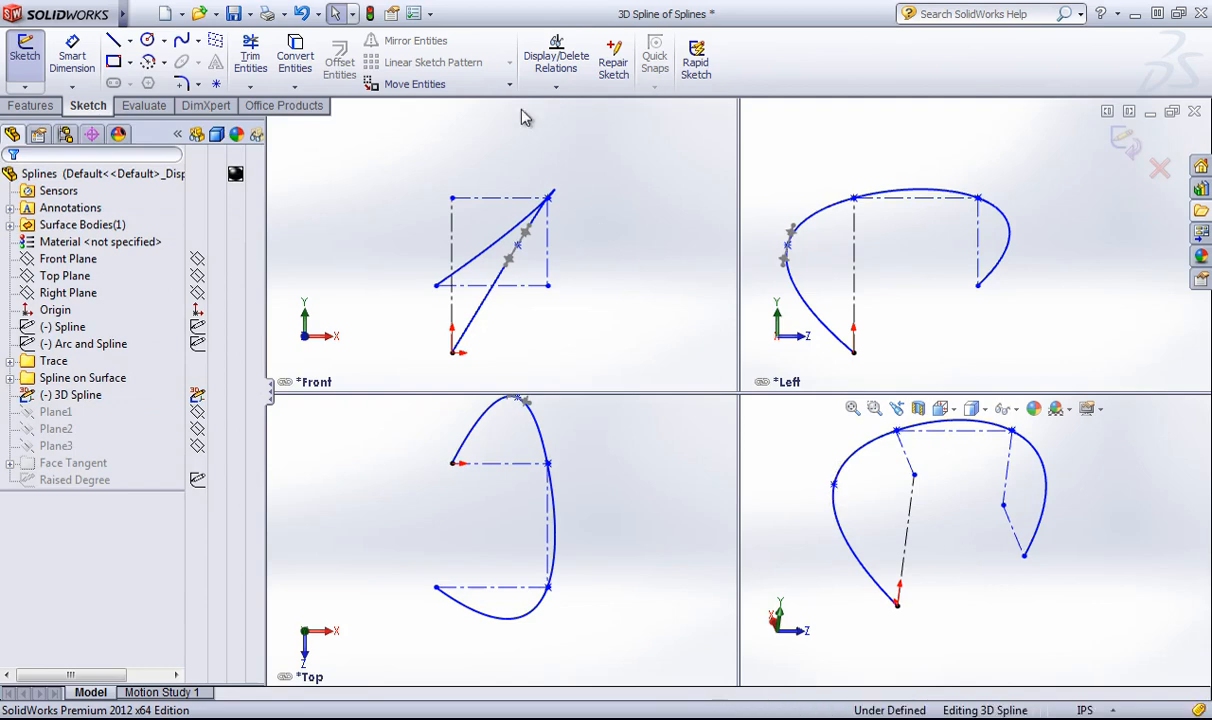
- Return the display to a single view and show the Sketcher Triad on the inserted spline point
click(955, 408)
click(943, 503)
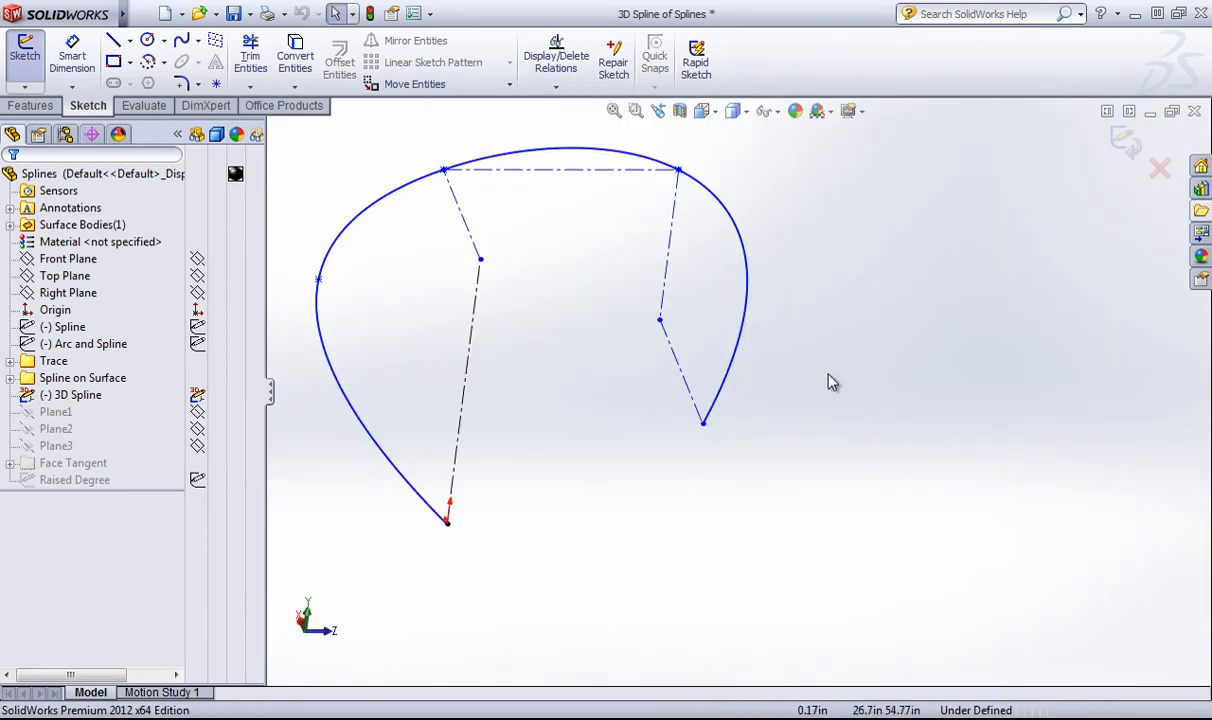
mouse_move(829, 382)
middle_down()
mouse_move(490, 284)
mouse_move(543, 344)
mouse_move(590, 279)
mouse_move(546, 310)
mouse_move(595, 346)
mouse_move(541, 352)
middle_up()
right_click(536, 346)
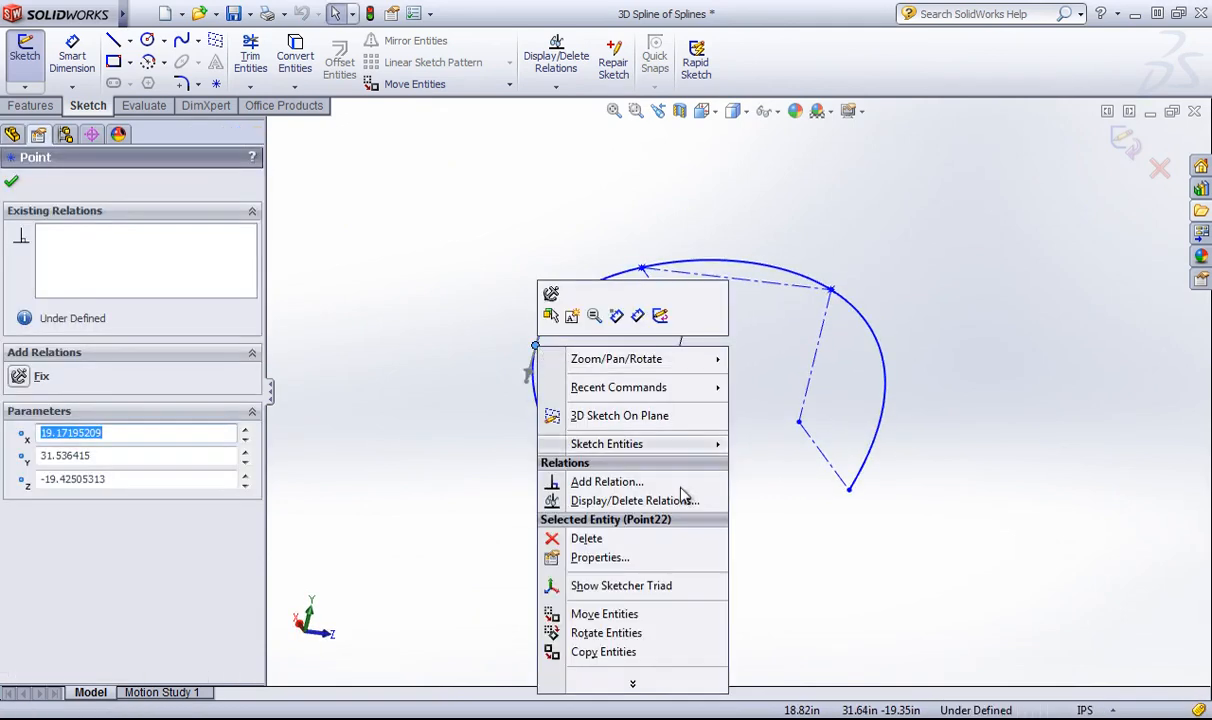
click(638, 596)
- Move the inserted spline point along negative Z with the triad and adjust its position within a triad plane
mouse_move(622, 365)
middle_down()
mouse_move(584, 384)
mouse_move(600, 381)
mouse_move(601, 357)
middle_up()
mouse_move(591, 360)
mouse_down()
mouse_move(494, 360)
mouse_move(615, 367)
mouse_move(552, 362)
mouse_up()
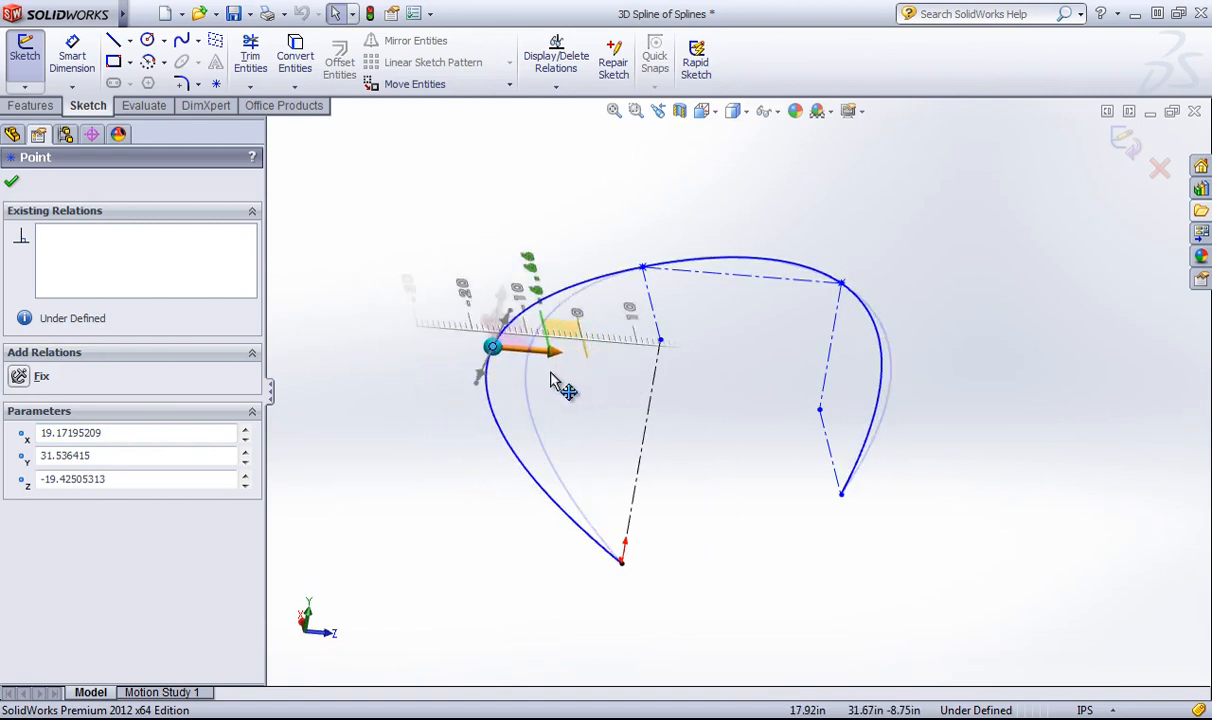
mouse_move(540, 368)
middle_down()
mouse_move(514, 381)
mouse_move(463, 376)
mouse_move(474, 402)
middle_up()
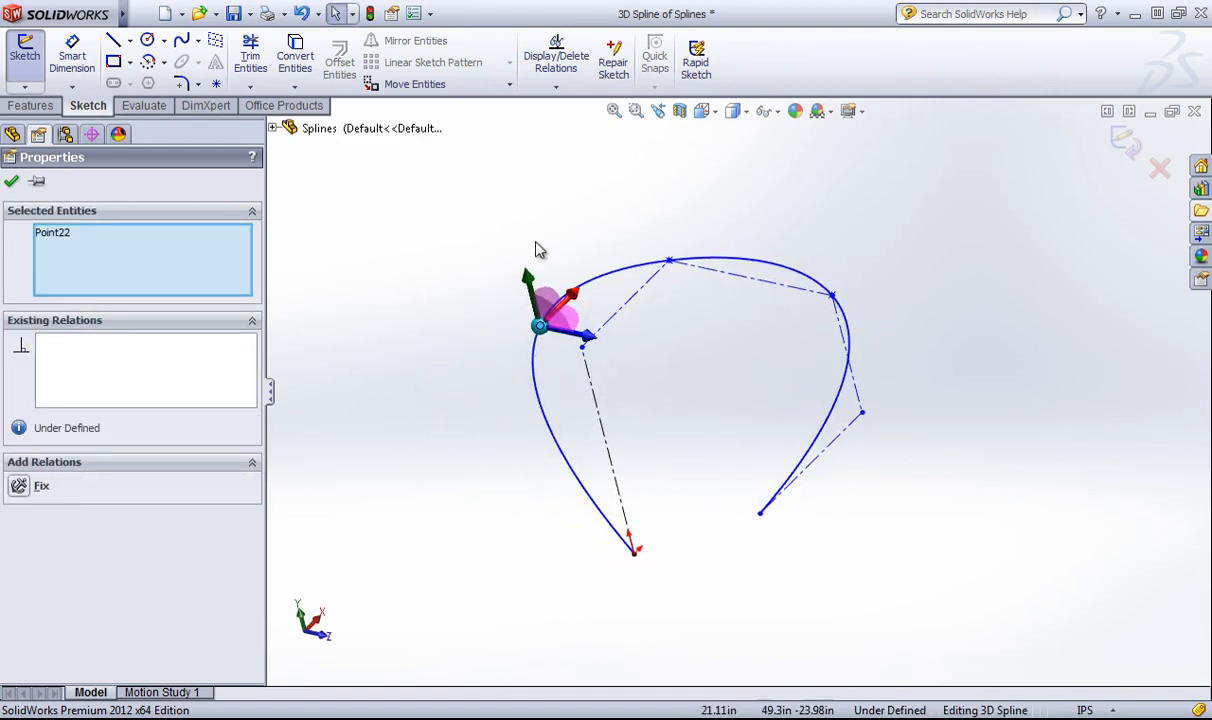
mouse_move(547, 298)
mouse_down()
mouse_move(498, 182)
mouse_move(500, 255)
mouse_move(527, 312)
mouse_up()
click(678, 364)
- Pull the inserted spline point farther from the frame, raise it along Y with the triad, and hide the triad
middle_drag(678, 364, 575, 322)
drag(690, 313, 845, 228)
middle_drag(841, 287, 971, 273)
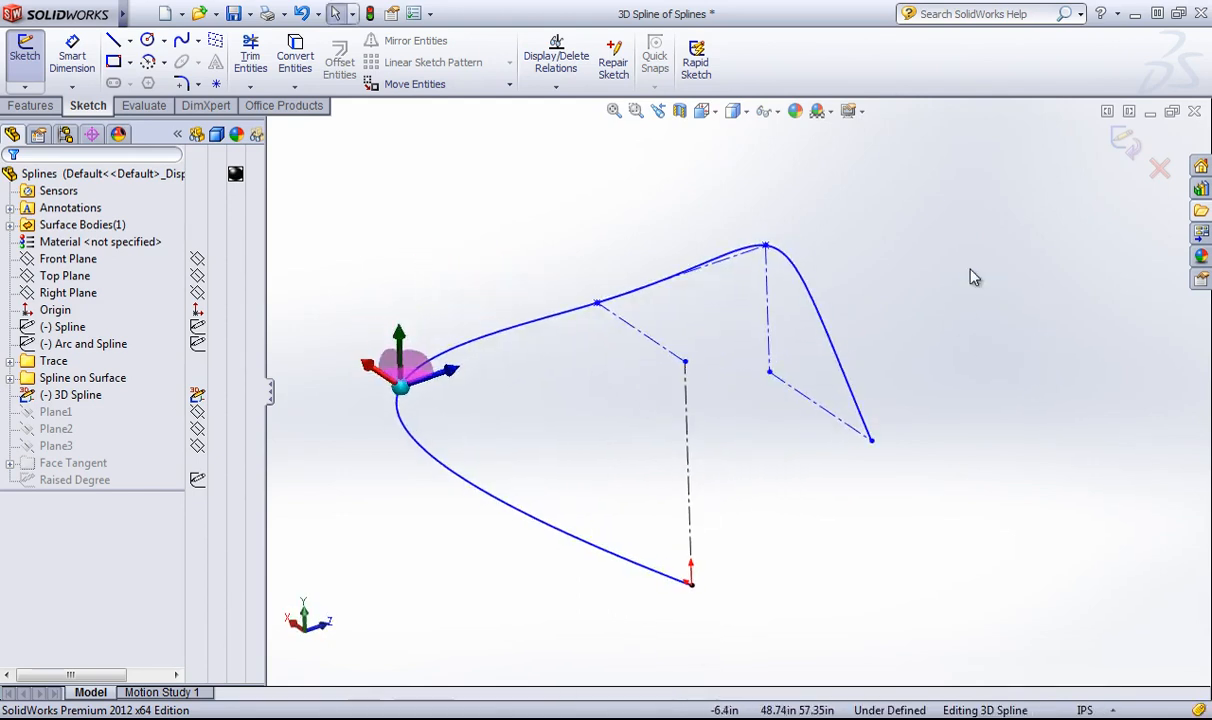
drag(418, 290, 393, 258)
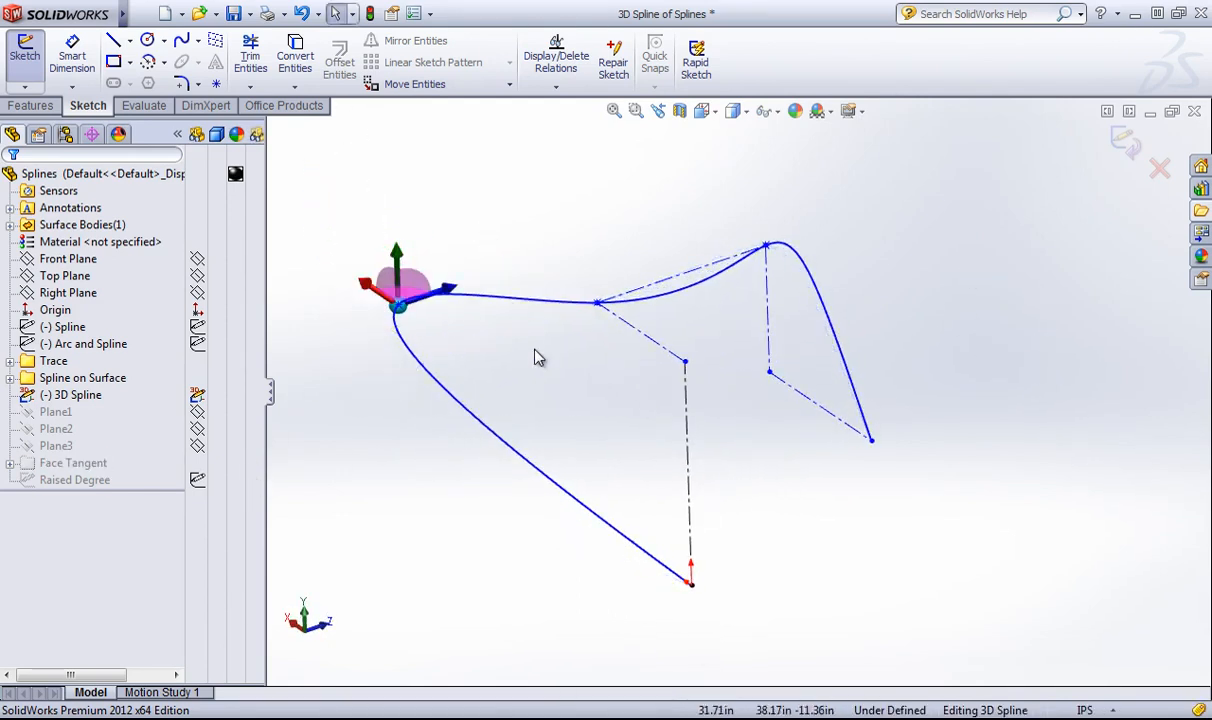
right_click(417, 321)
click(490, 650)
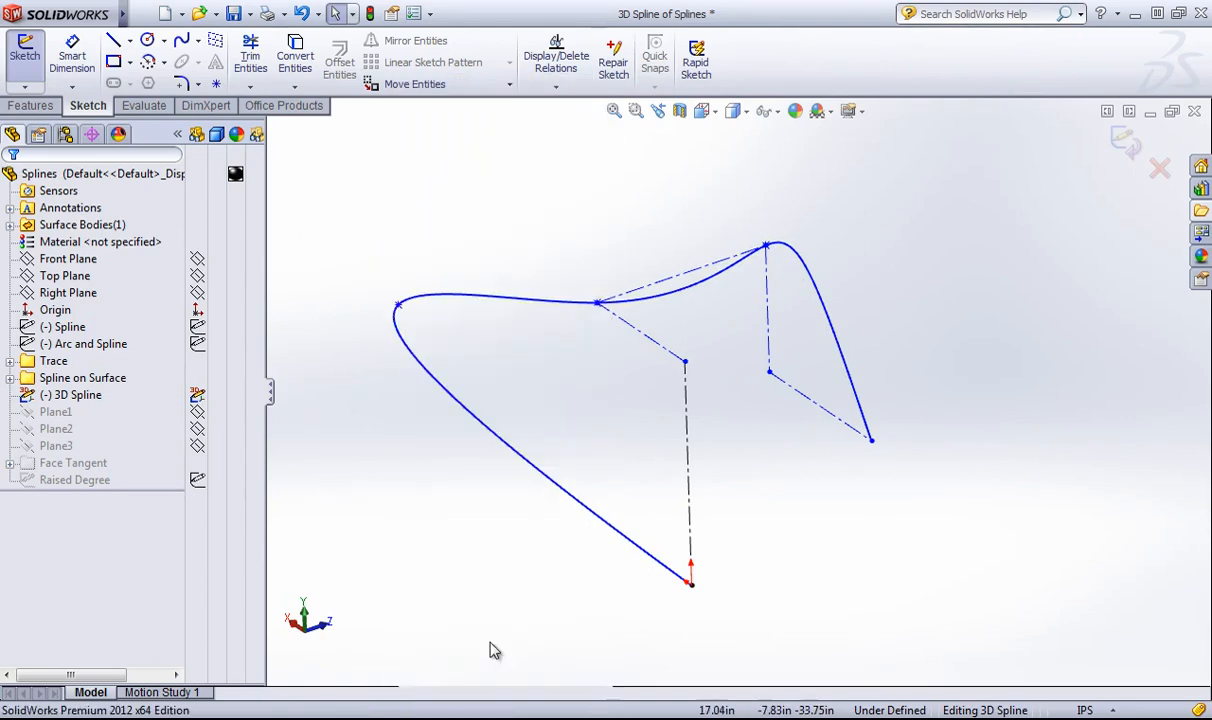
- Move the frame corner at the spline's next point slightly downward to reshape the attached 3D spline
mouse_move(618, 424)
middle_down()
mouse_move(1082, 260)
mouse_move(966, 276)
mouse_move(968, 287)
mouse_move(1074, 306)
mouse_move(1104, 271)
mouse_move(730, 310)
middle_up()
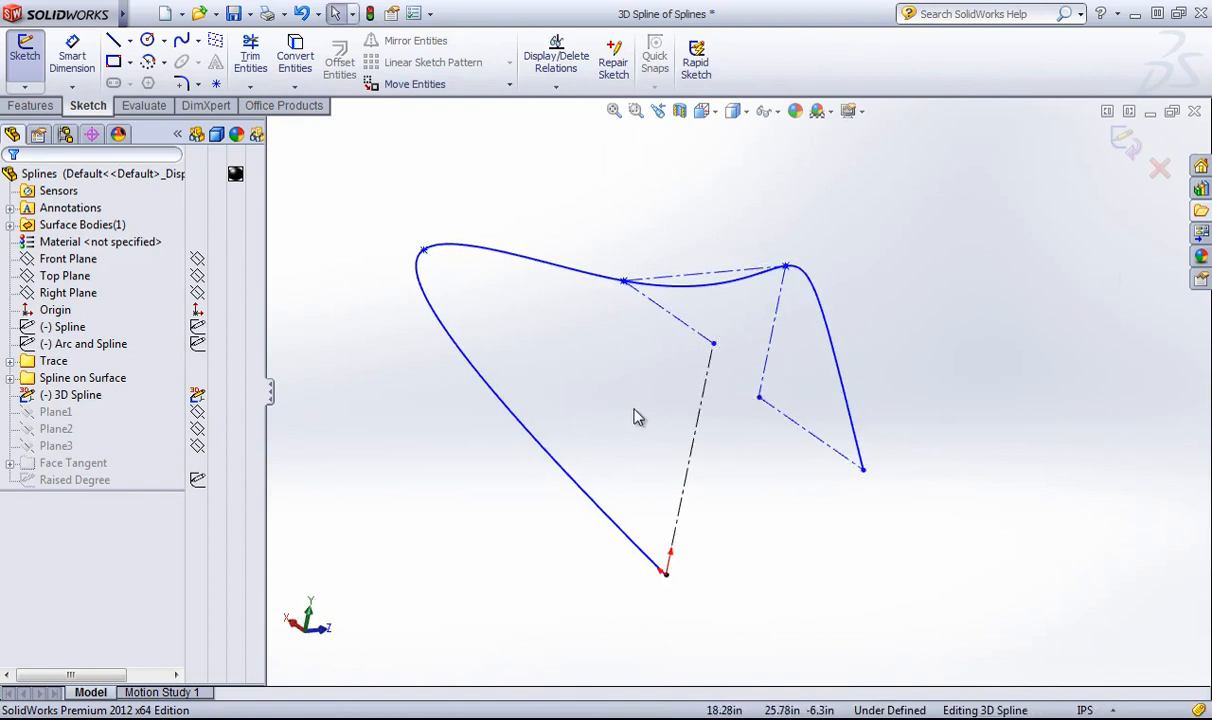
mouse_move(621, 377)
middle_down()
mouse_move(649, 314)
mouse_move(722, 371)
mouse_move(768, 387)
mouse_move(699, 387)
mouse_move(571, 336)
mouse_move(549, 414)
mouse_move(622, 327)
middle_up()
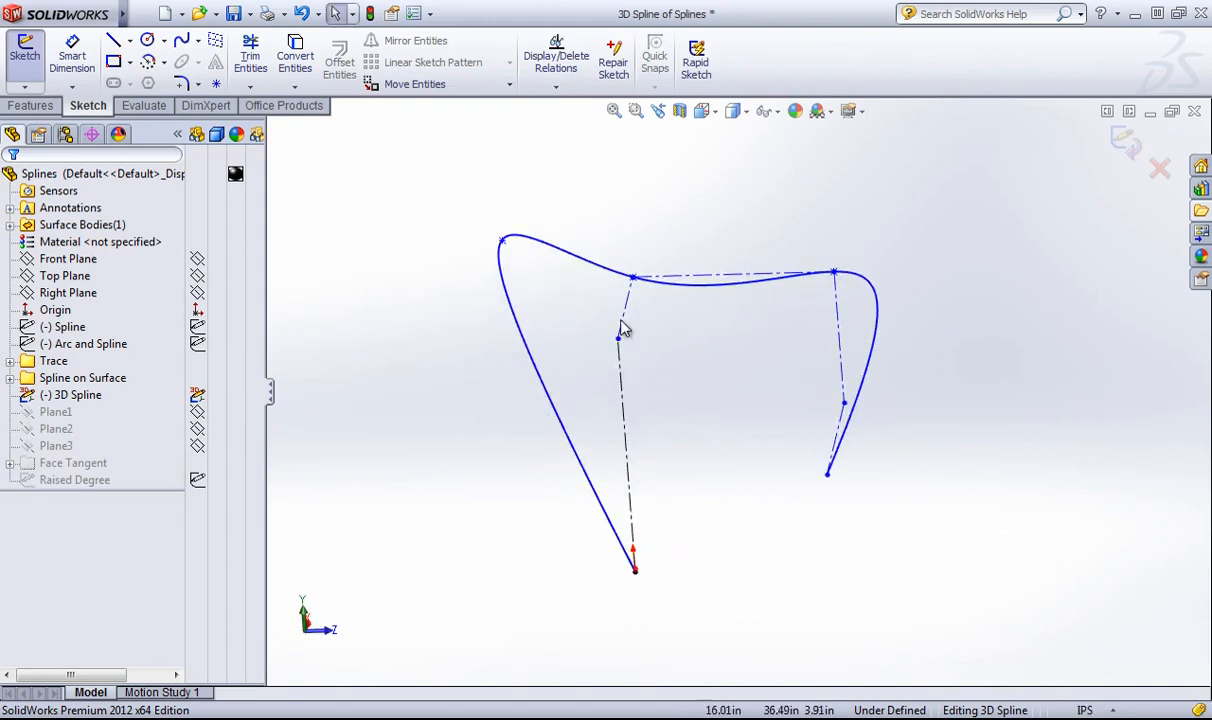
mouse_move(632, 278)
mouse_down()
mouse_move(627, 316)
mouse_move(636, 291)
mouse_up()
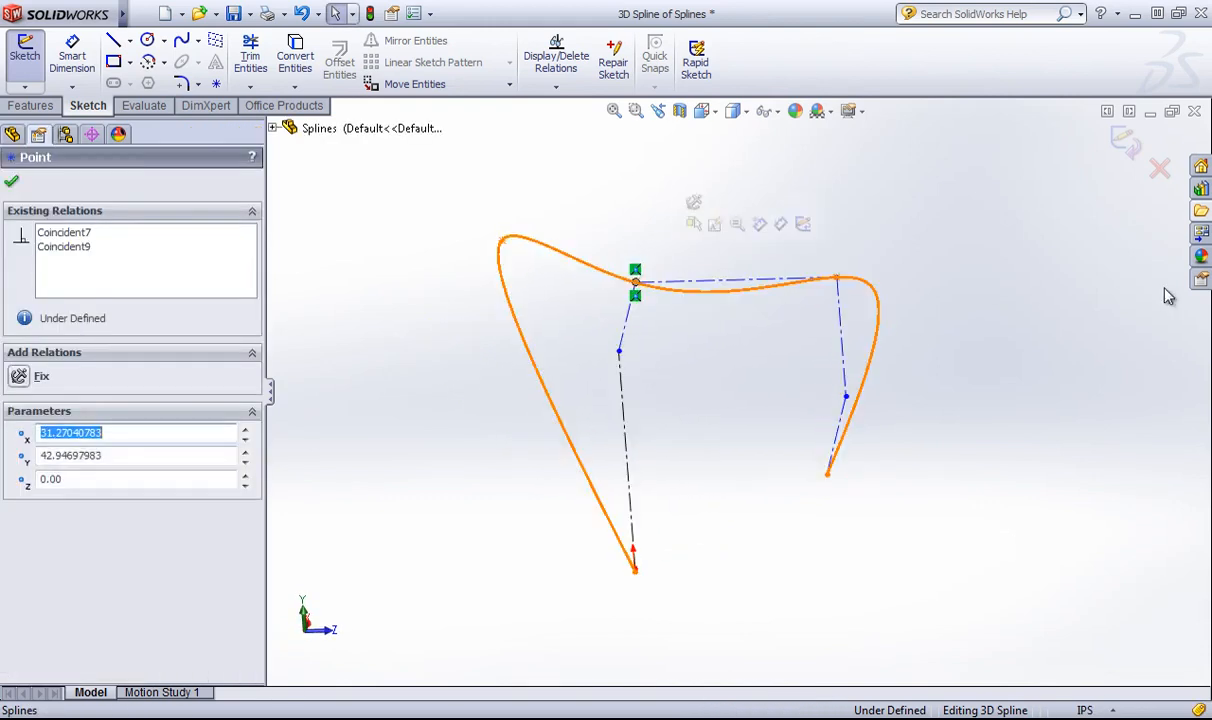
click(1102, 272)
- Exit the 3D sketch, keeping the changes, and hide the 3D Spline sketch
click(1125, 141)
middle_drag(940, 311, 860, 262)
right_click(98, 395)
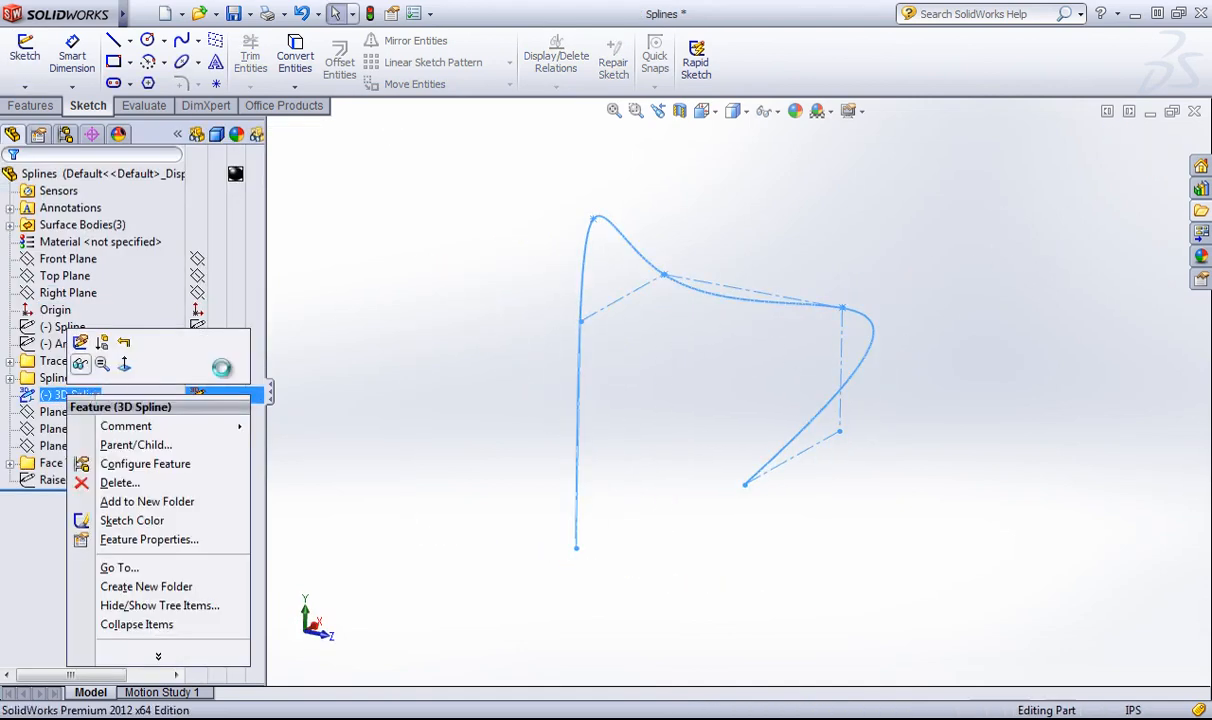
click(80, 363)
- Expand the Face Tangent and Surface Bodies folders to list the boundary surfaces
click(9, 463)
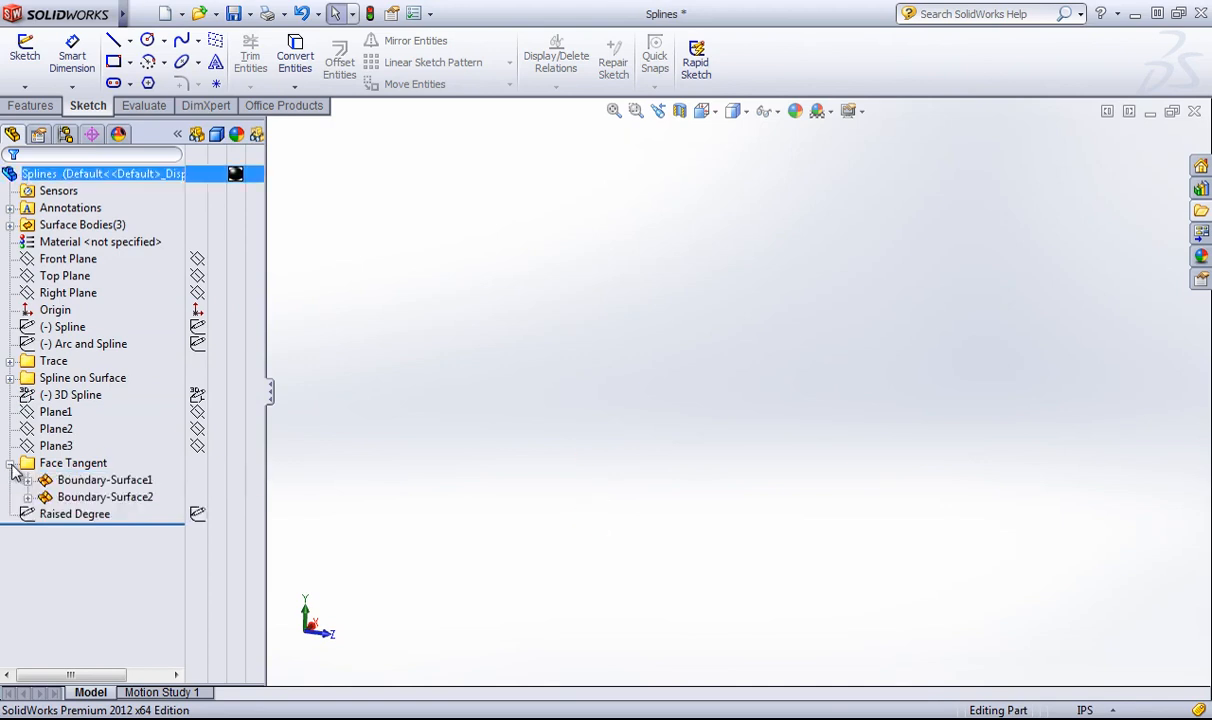
click(68, 481)
click(67, 464)
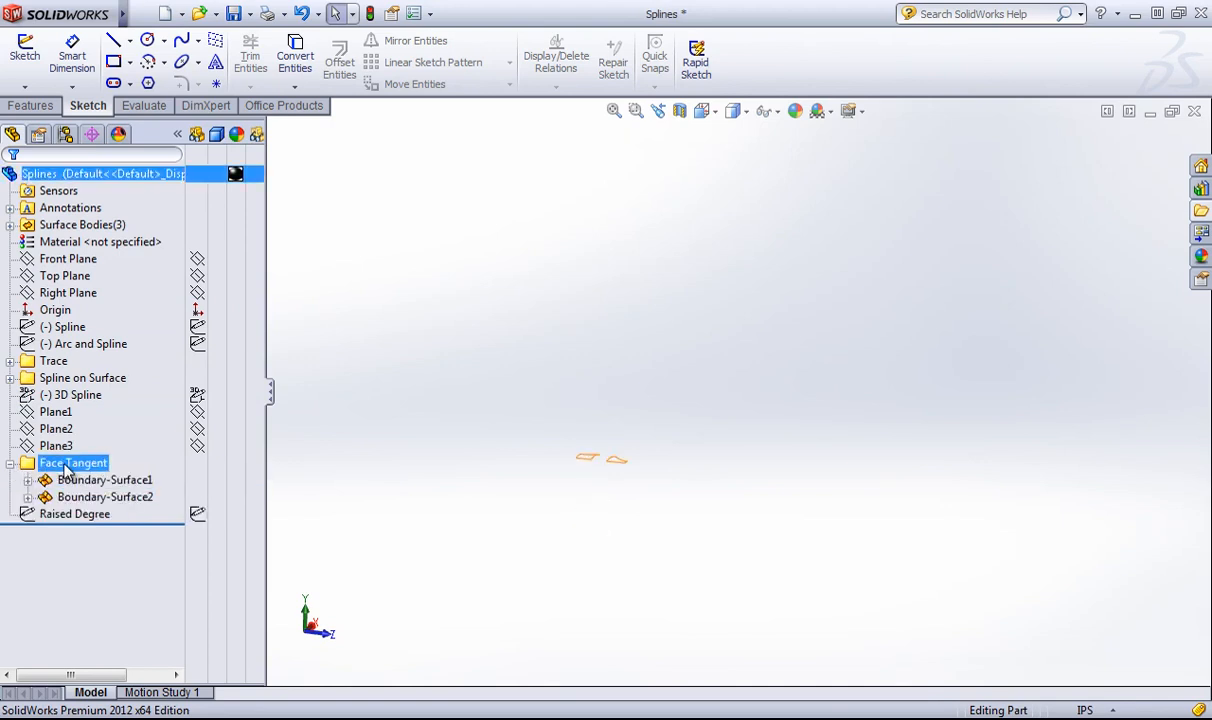
click(9, 225)
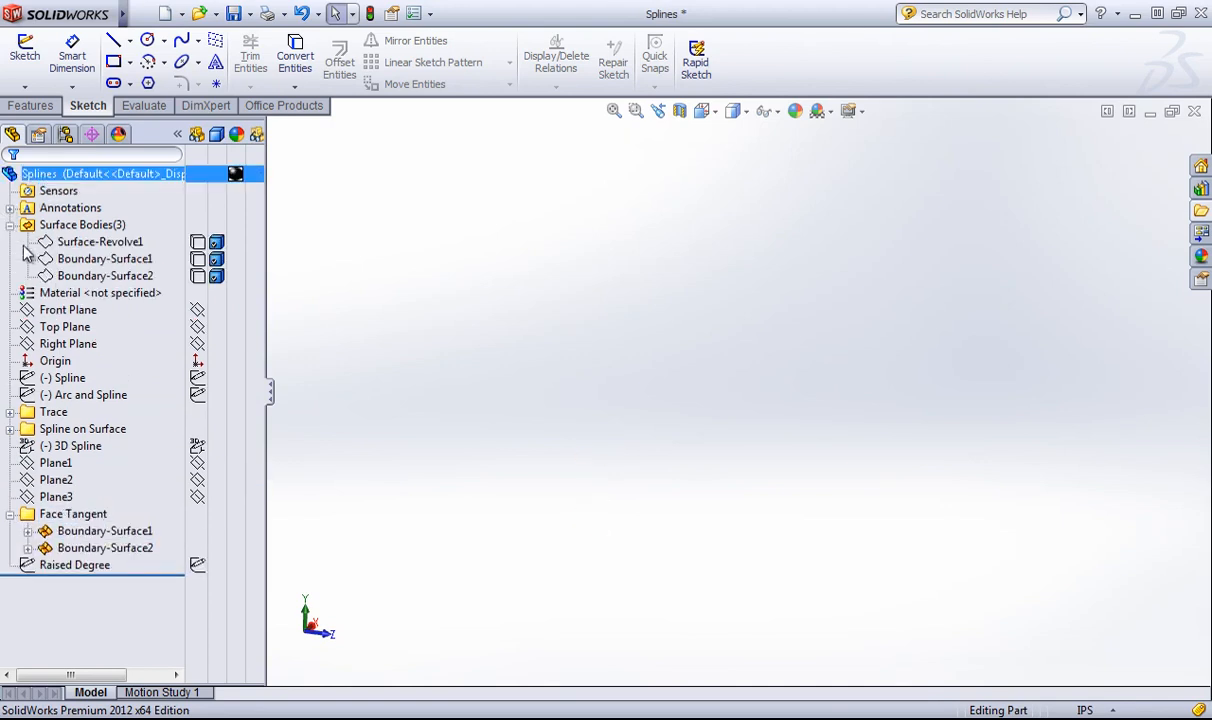
- Show the surface bodies Boundary-Surface1 and Boundary-Surface2, leaving Surface-Revolve1 hidden
drag(95, 284, 96, 284)
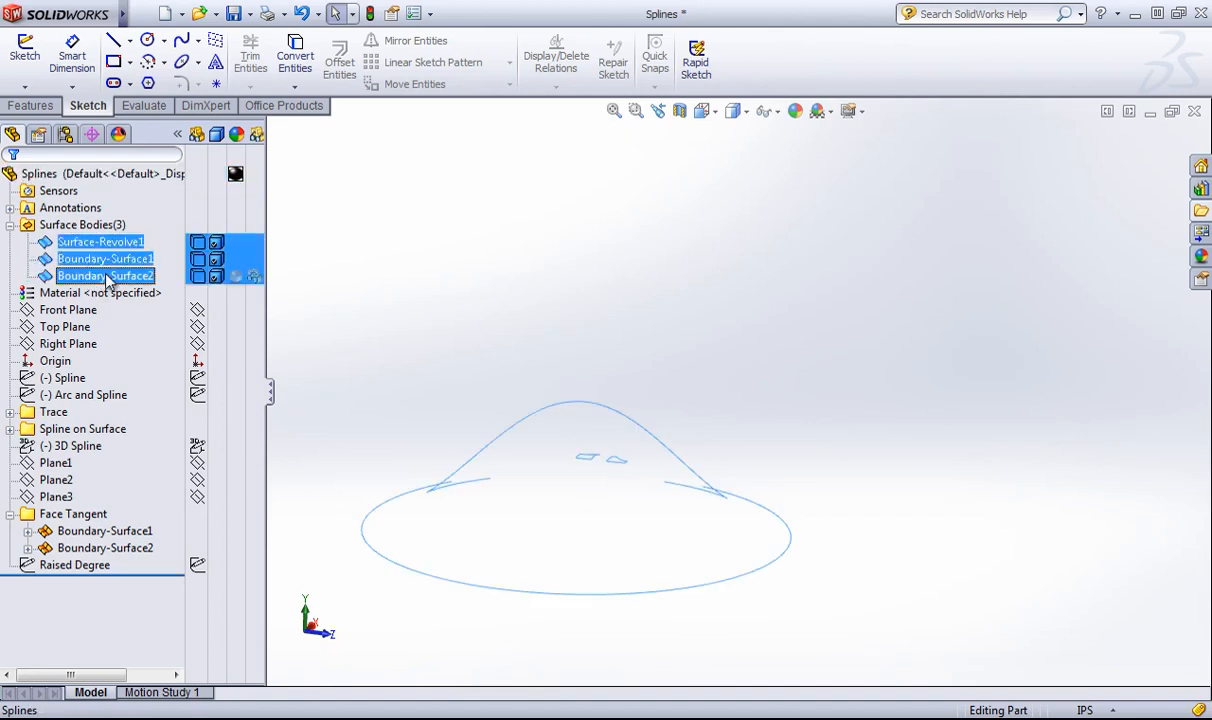
click(202, 277)
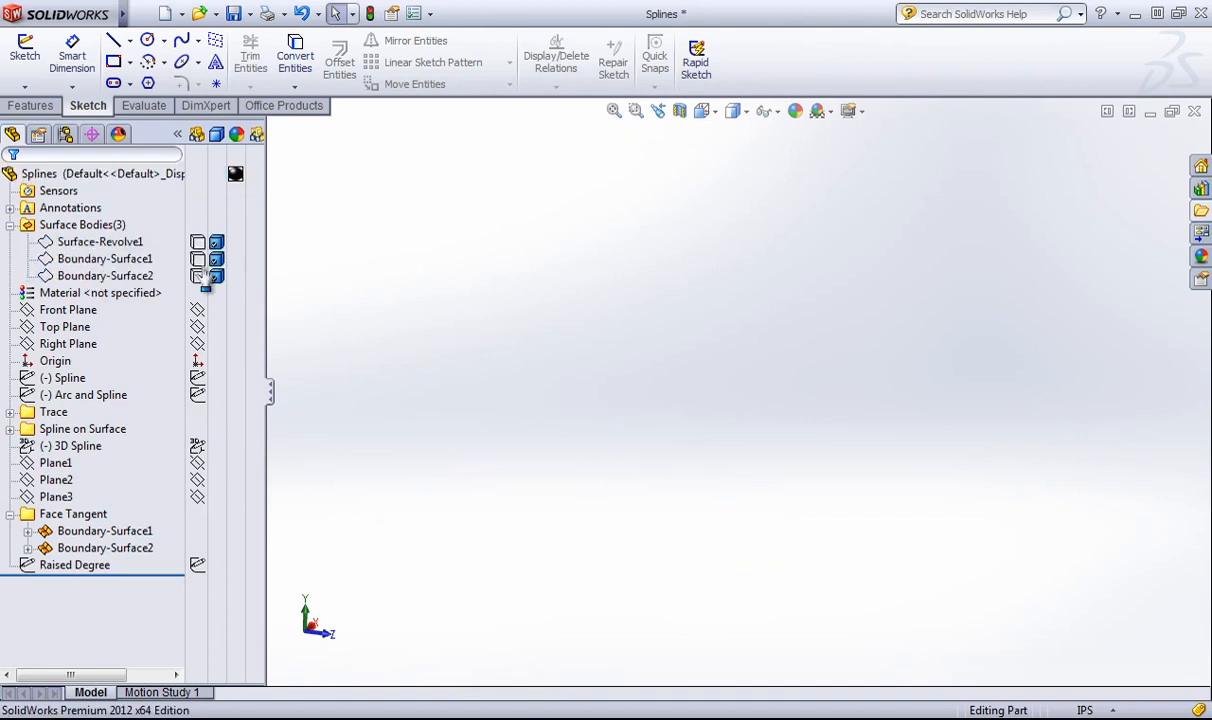
click(70, 244)
click(65, 260)
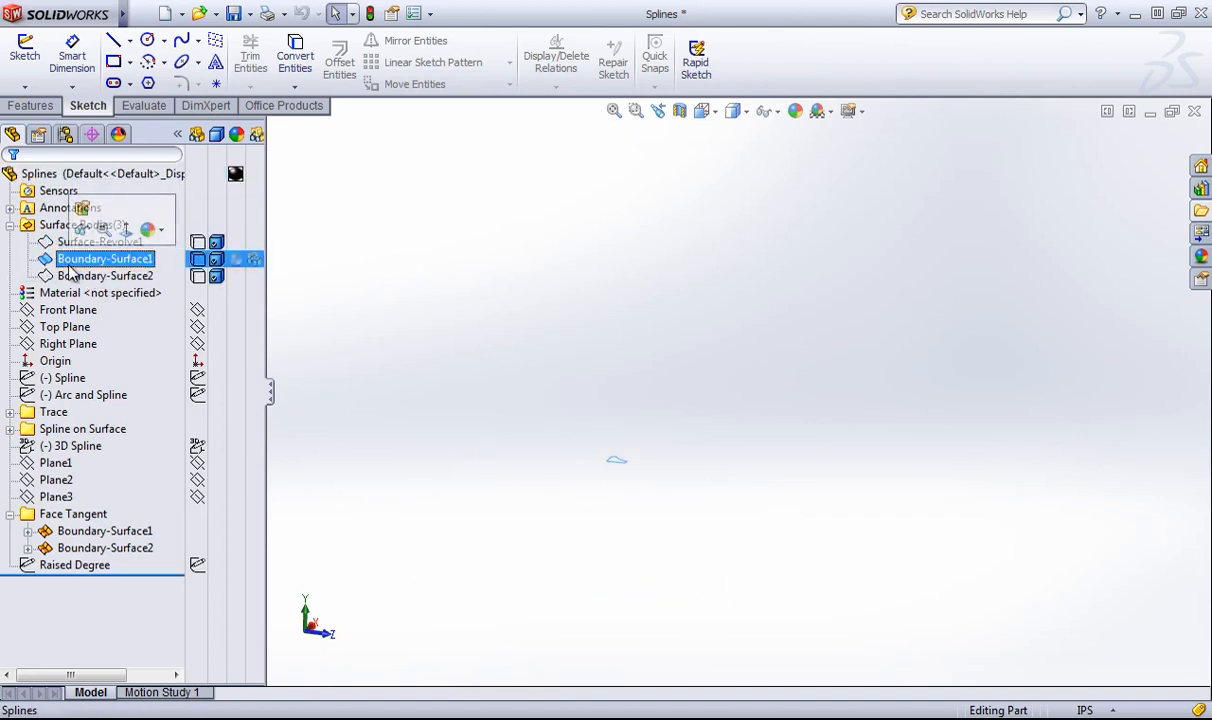
click(80, 232)
click(81, 275)
click(91, 238)
click(652, 491)
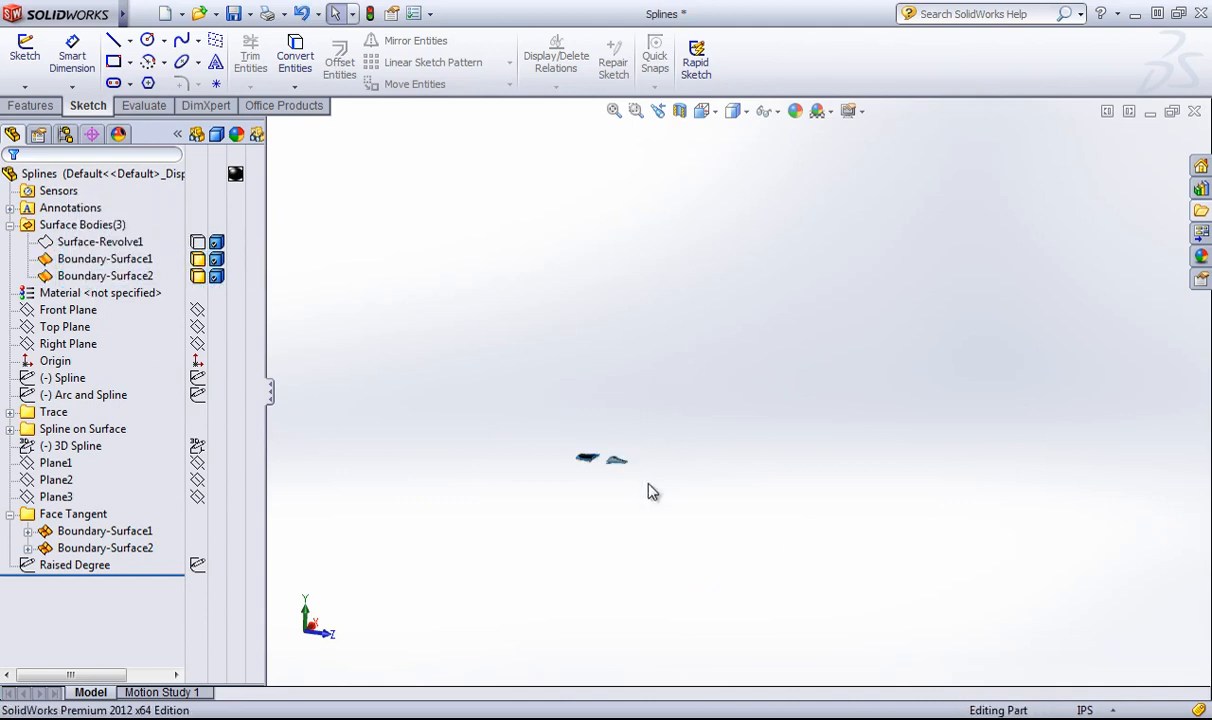
- In a new 3D sketch, draw a two-point spline bridging the facing edges of the two boundary surfaces
scroll(592, 434, down, 6)
middle_drag(764, 264, 336, 242)
scroll(798, 360, down, 2)
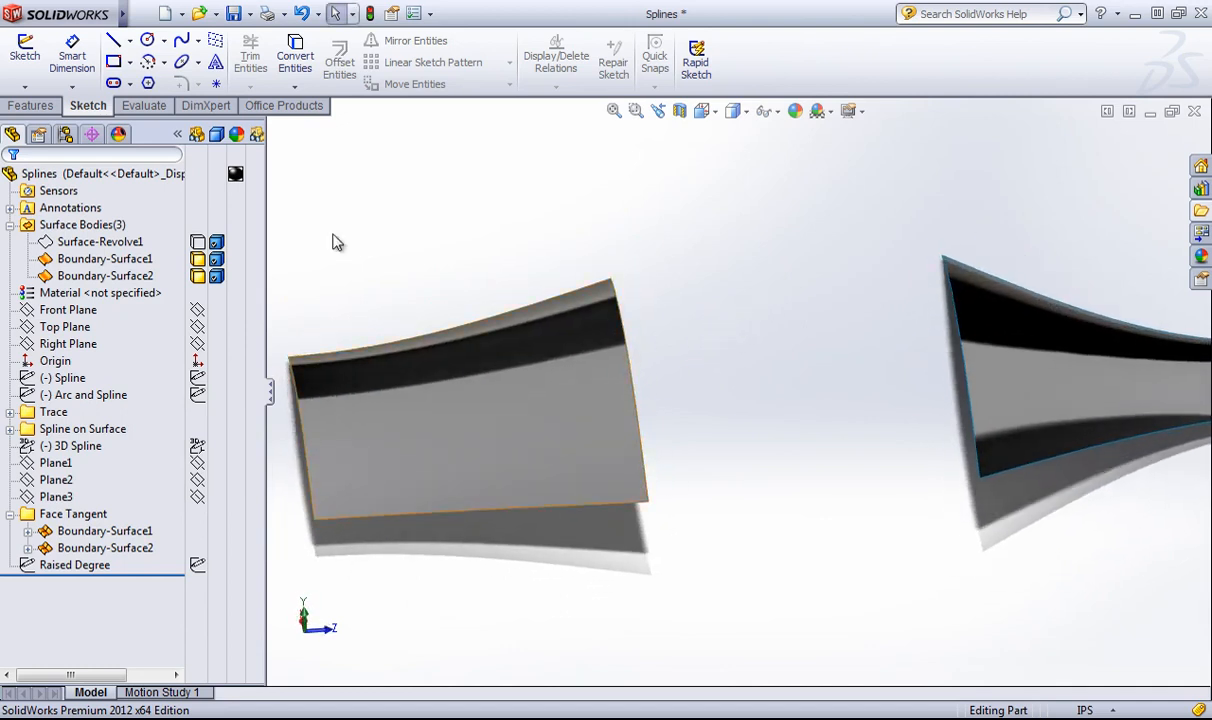
click(24, 87)
click(42, 120)
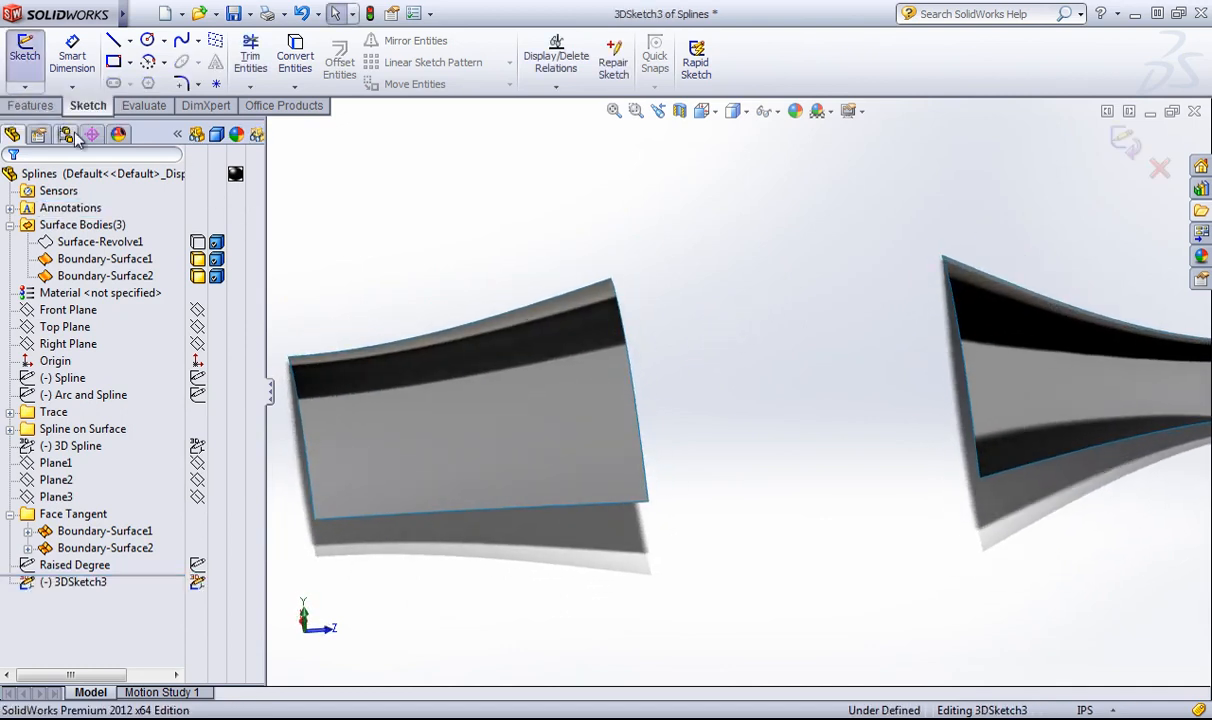
click(184, 42)
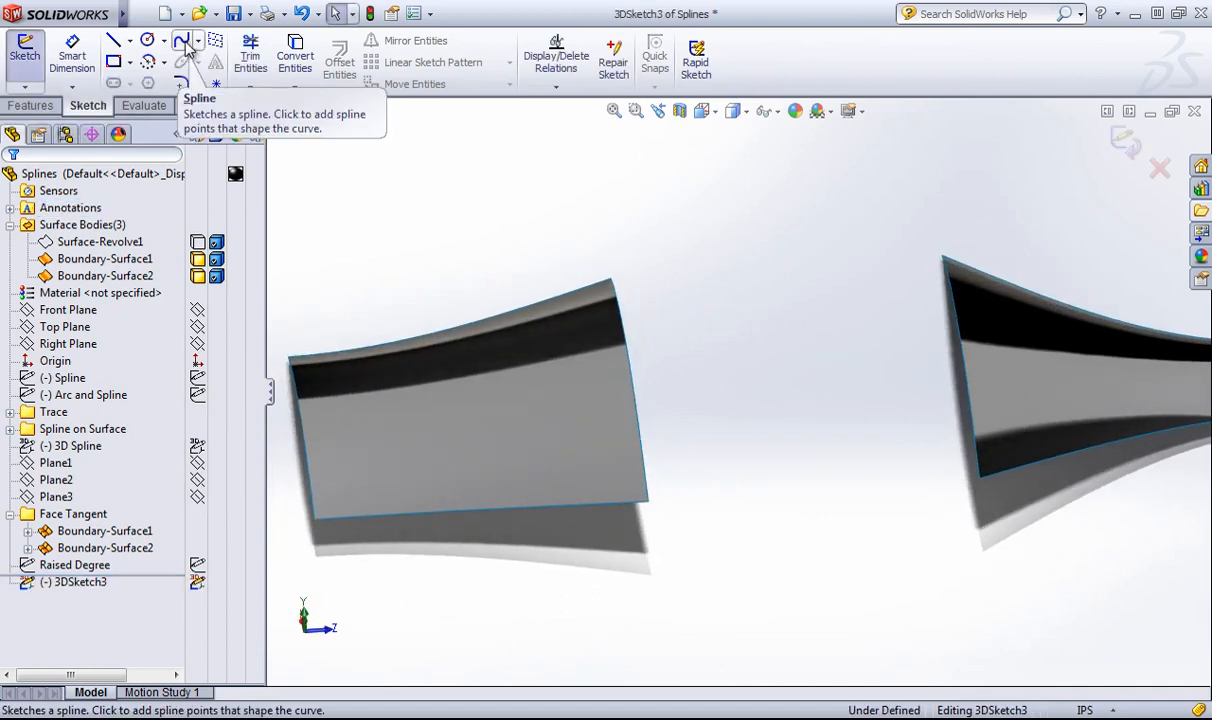
click(627, 354)
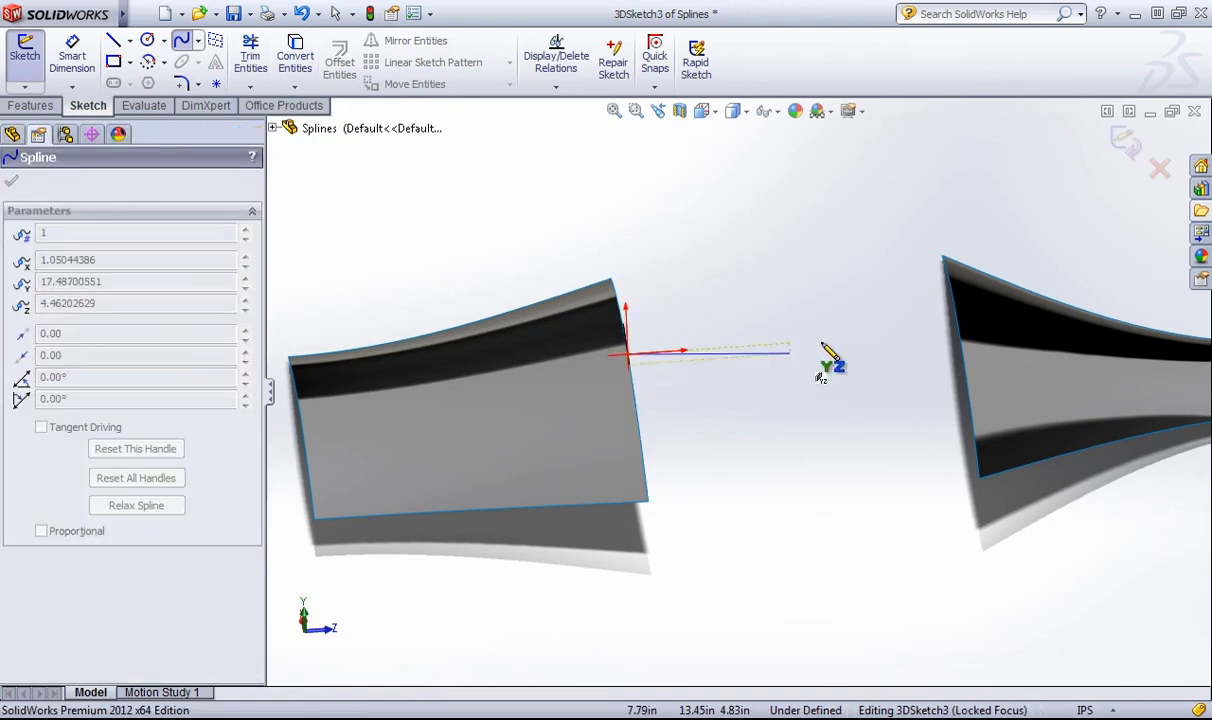
click(960, 336)
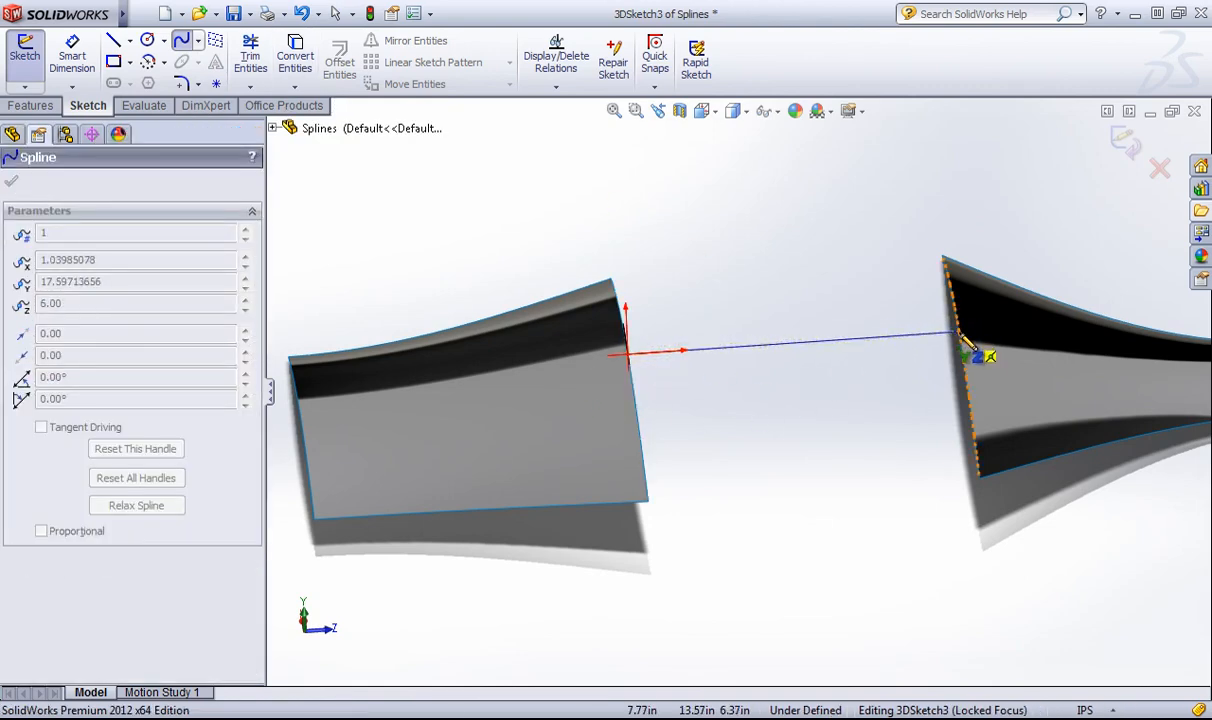
right_click(835, 268)
click(884, 286)
- Add a Tangent relation between the bridging spline and the surface face at its start point
middle_drag(760, 408, 672, 352)
click(672, 345)
scroll(738, 512, down, 2)
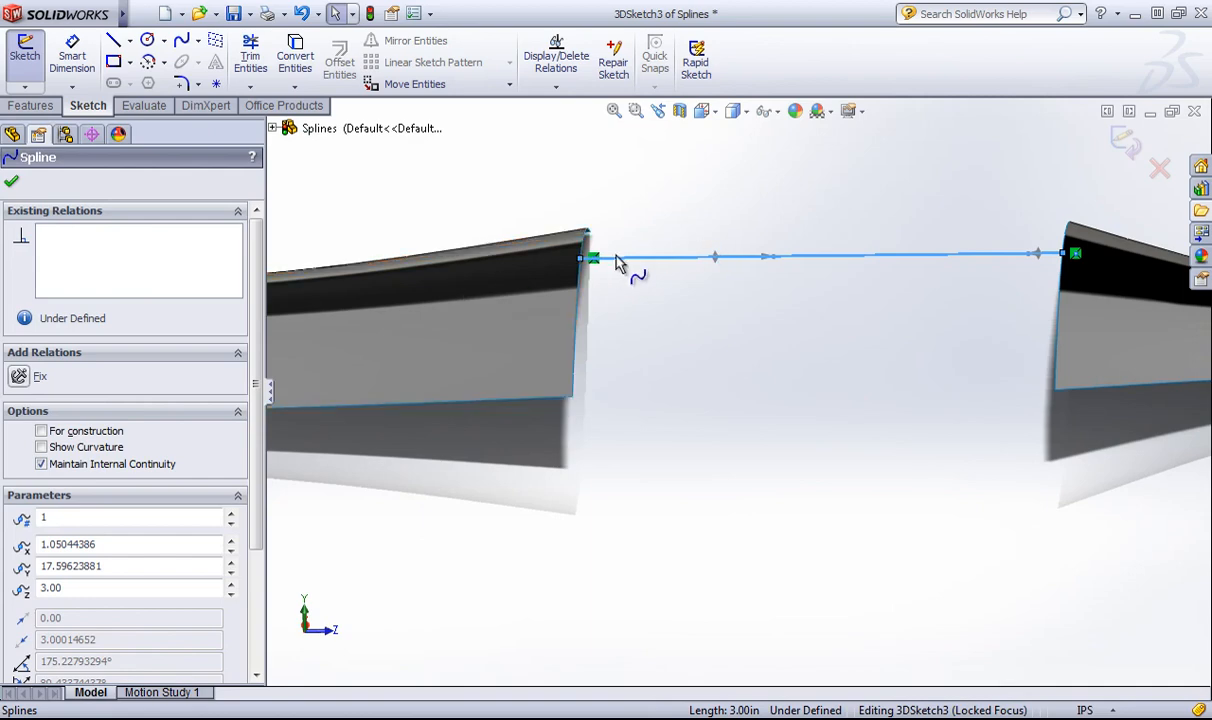
ctrl+click(450, 320)
click(750, 343)
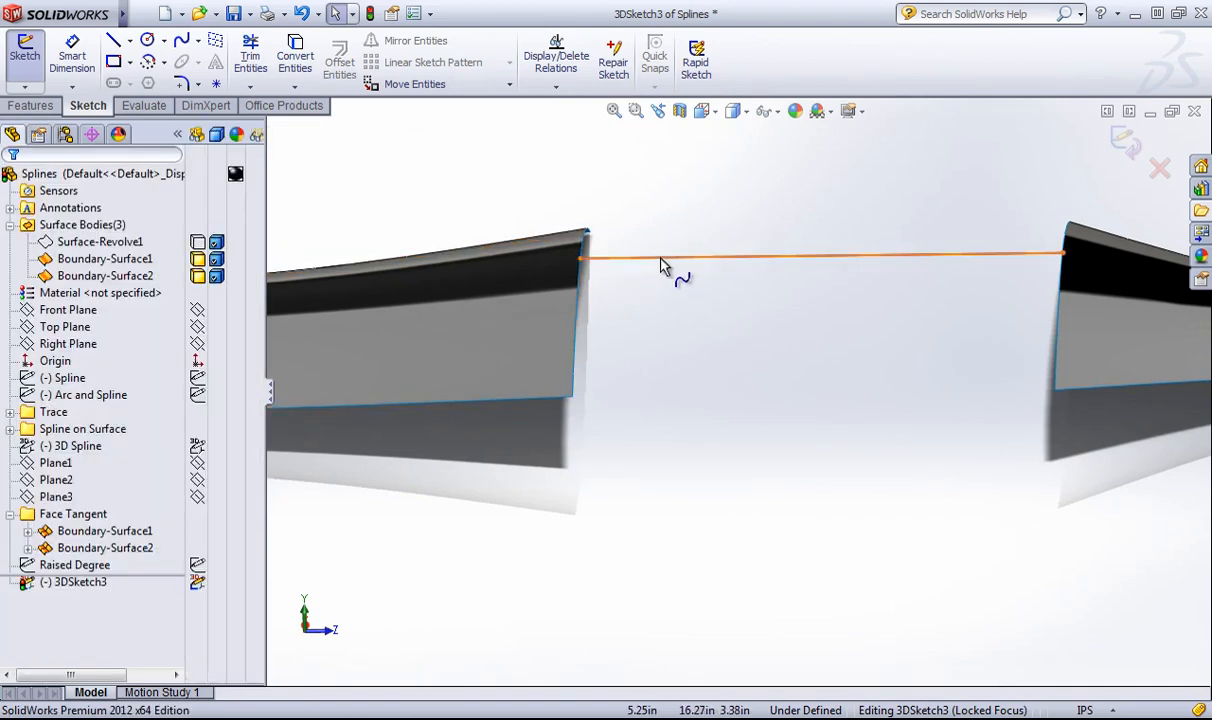
click(671, 257)
ctrl+click(514, 270)
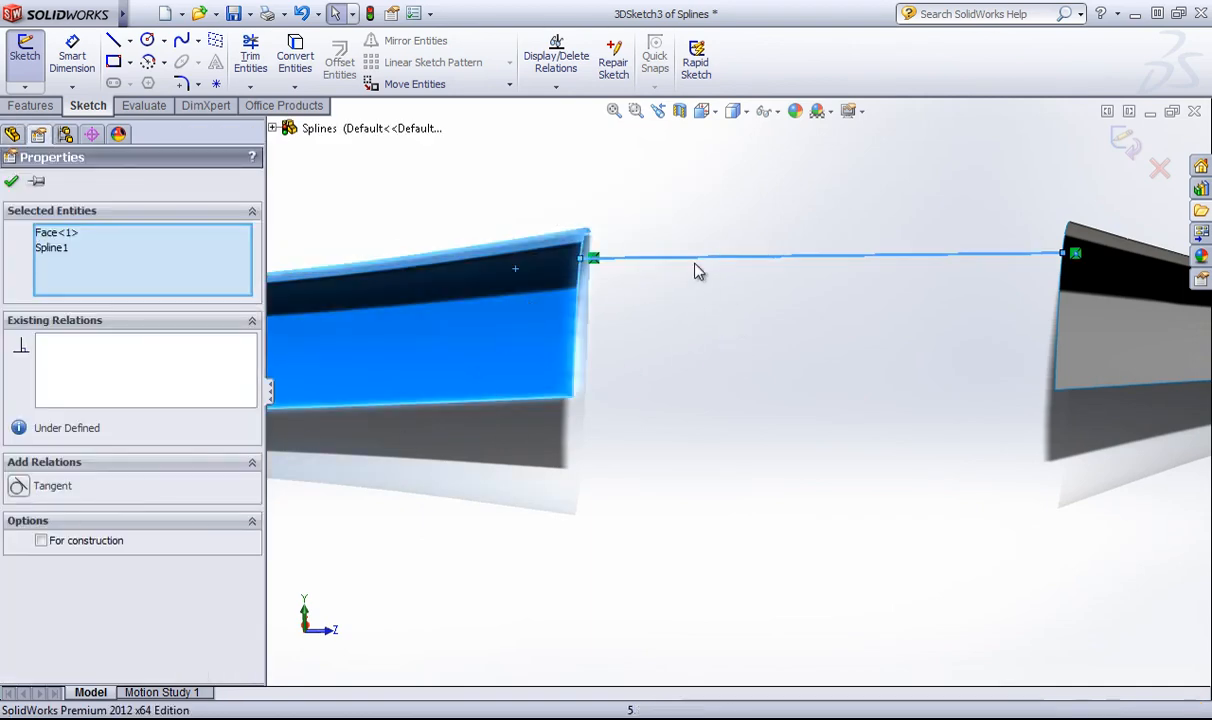
click(18, 486)
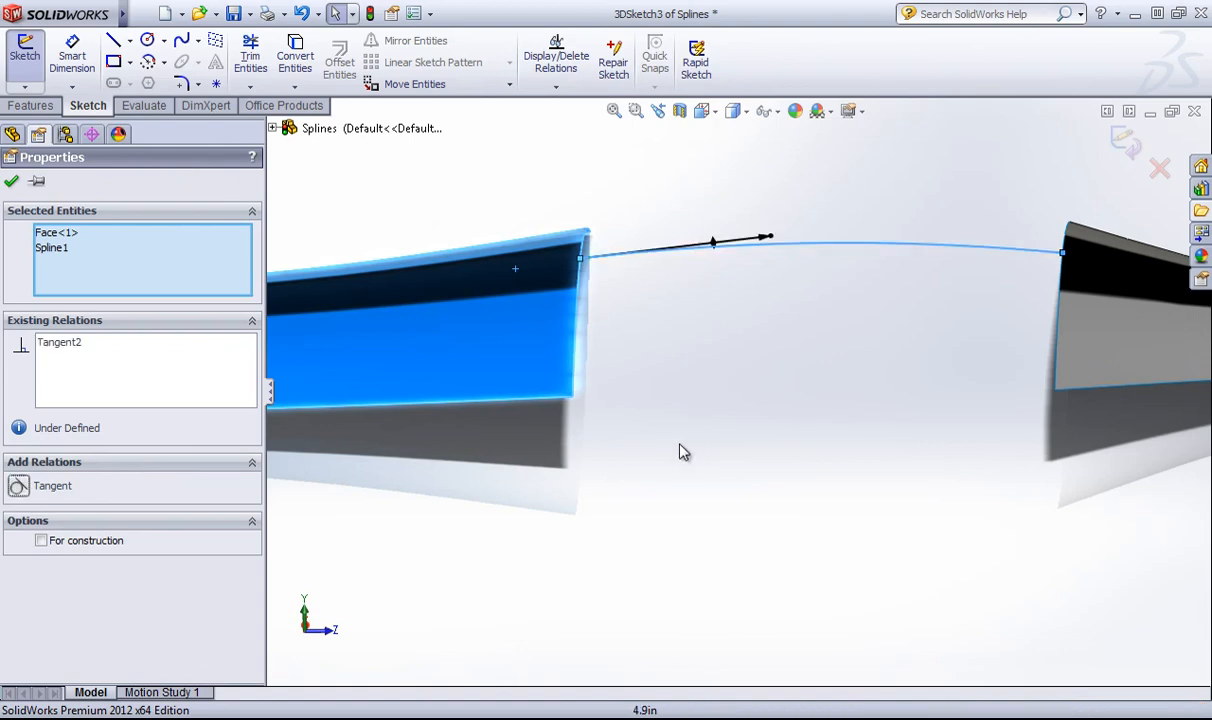
click(682, 449)
- Delete the bridging spline's Tangent relation to the surface face
click(687, 252)
click(711, 244)
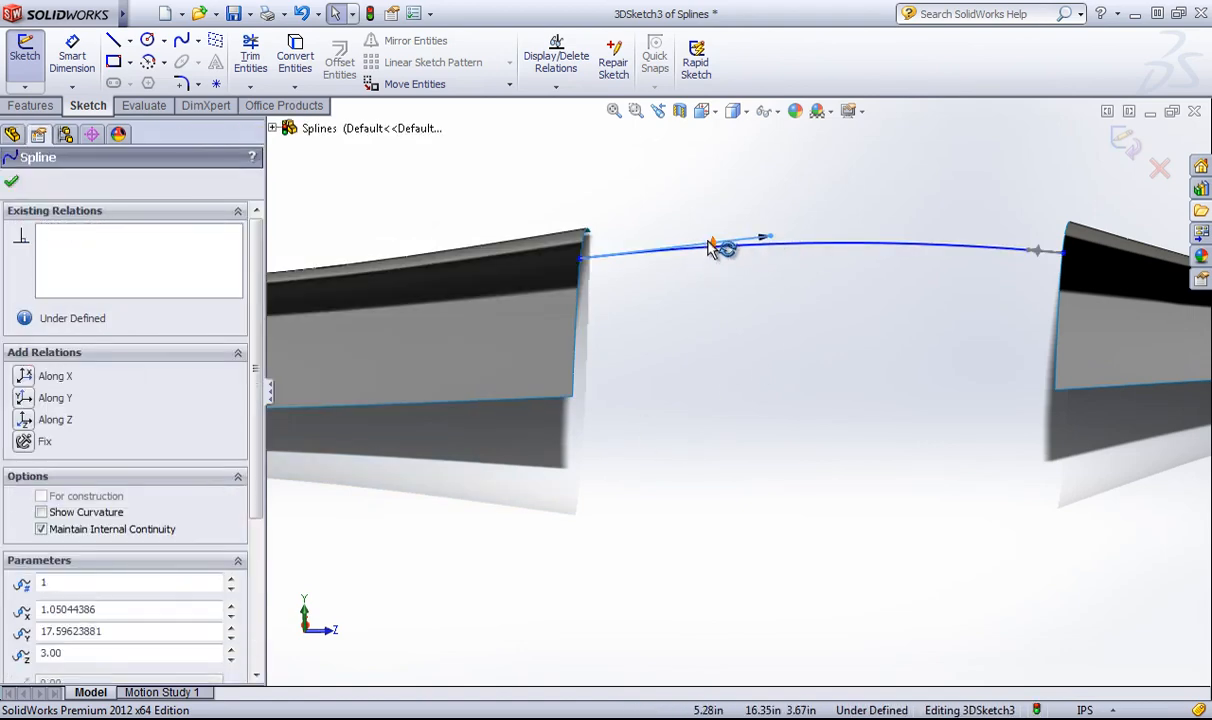
click(684, 318)
mouse_move(684, 320)
middle_down()
mouse_move(676, 295)
mouse_move(678, 325)
middle_up()
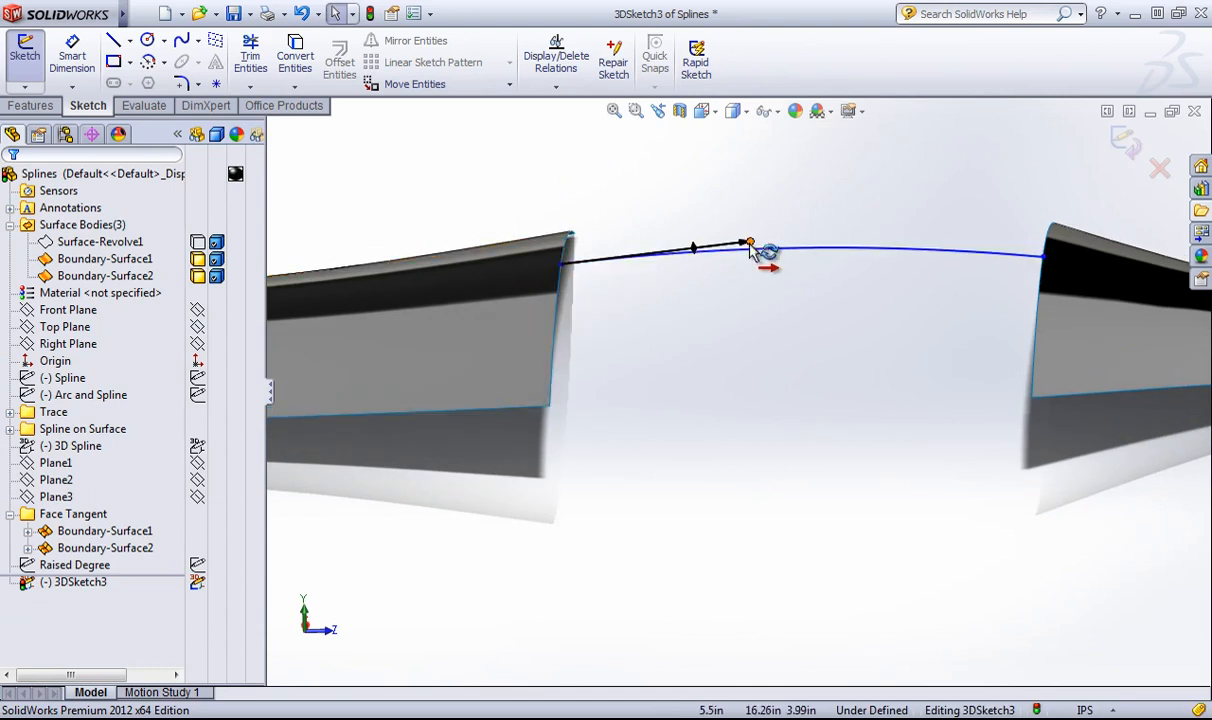
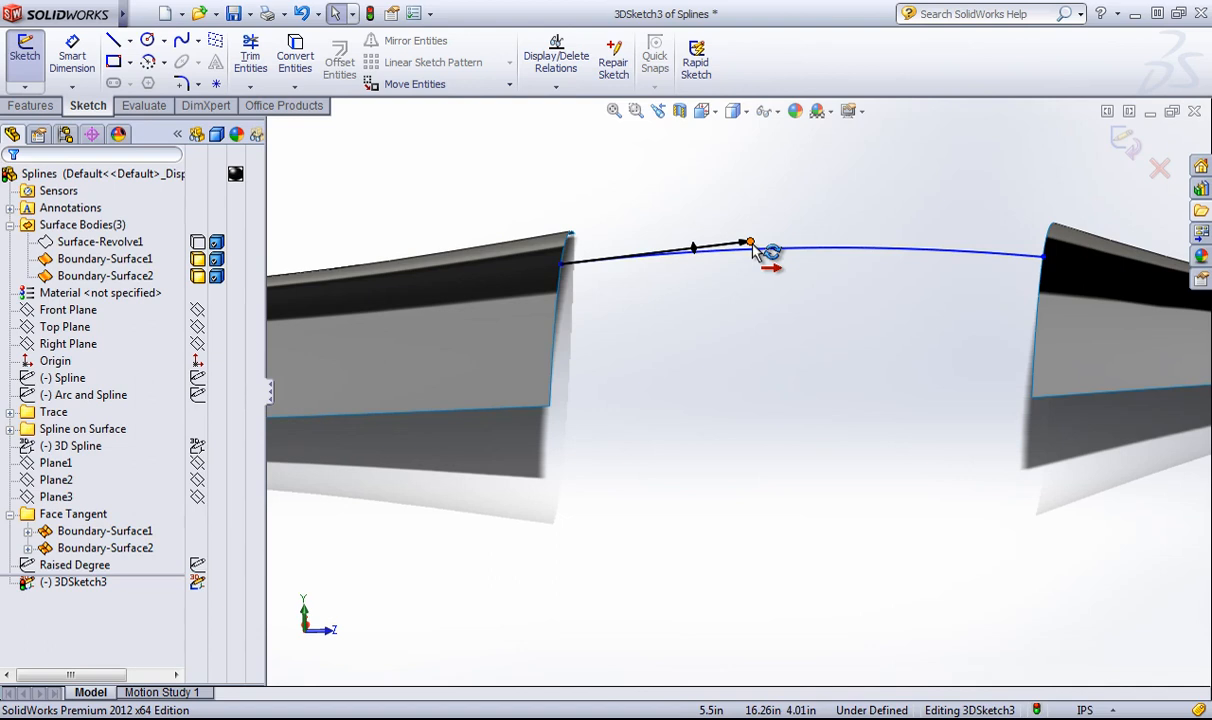
click(578, 263)
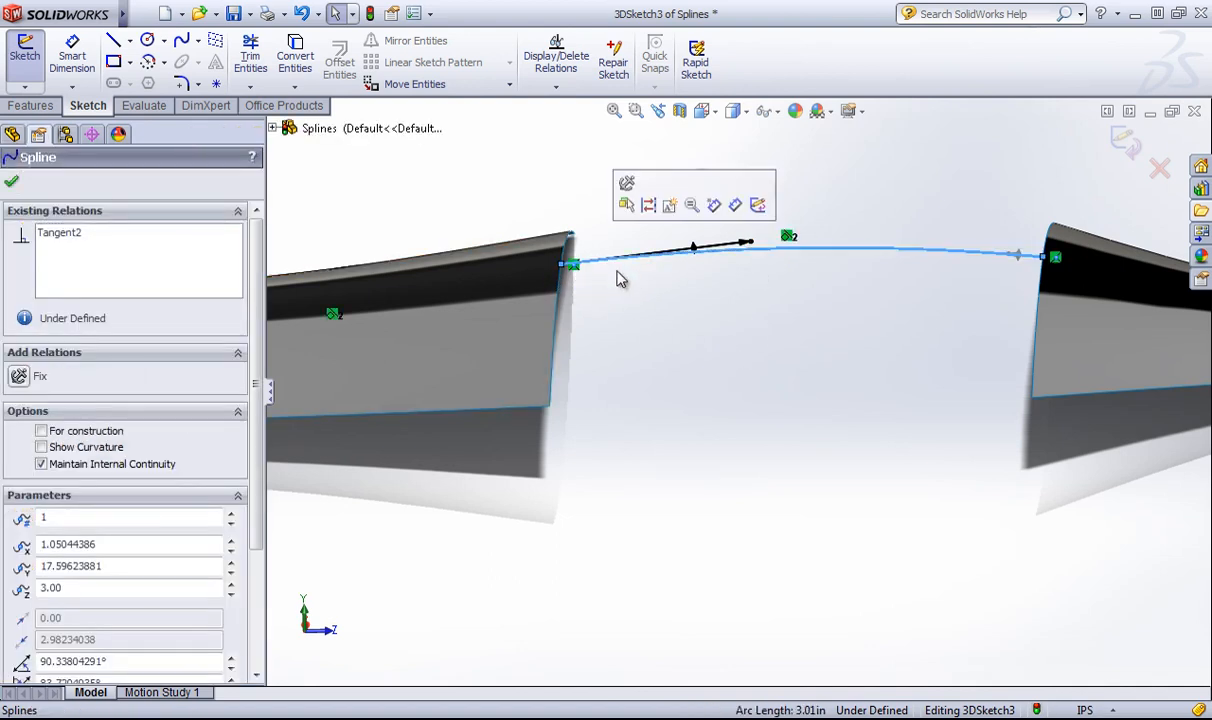
click(66, 234)
key(Delete)
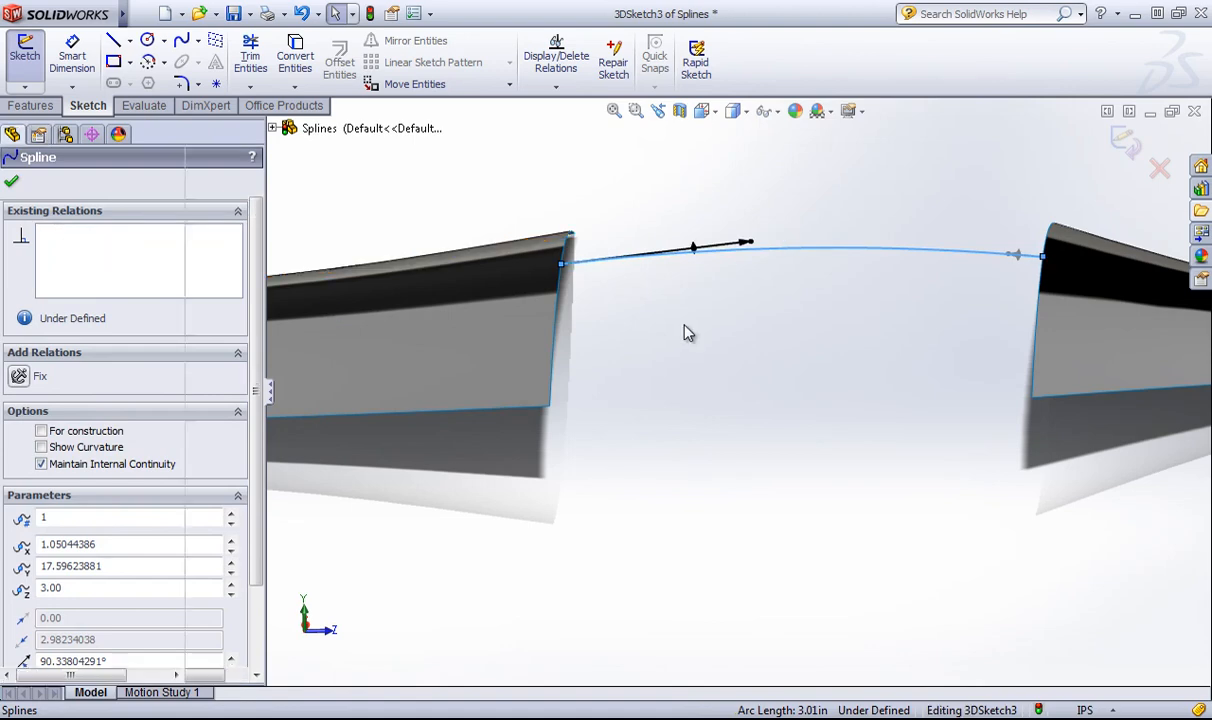
- Add a Tangent Face relation between the bridging spline and the Boundary-Surface2 face at the spline's start point
click(735, 308)
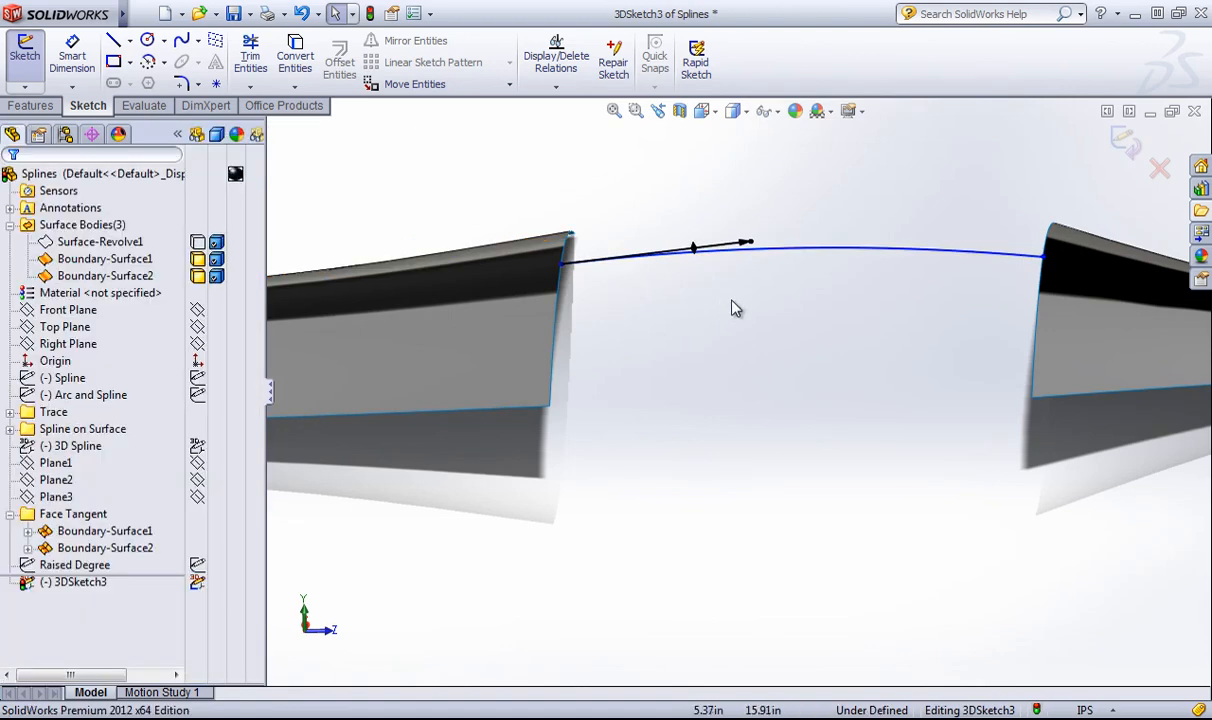
click(665, 264)
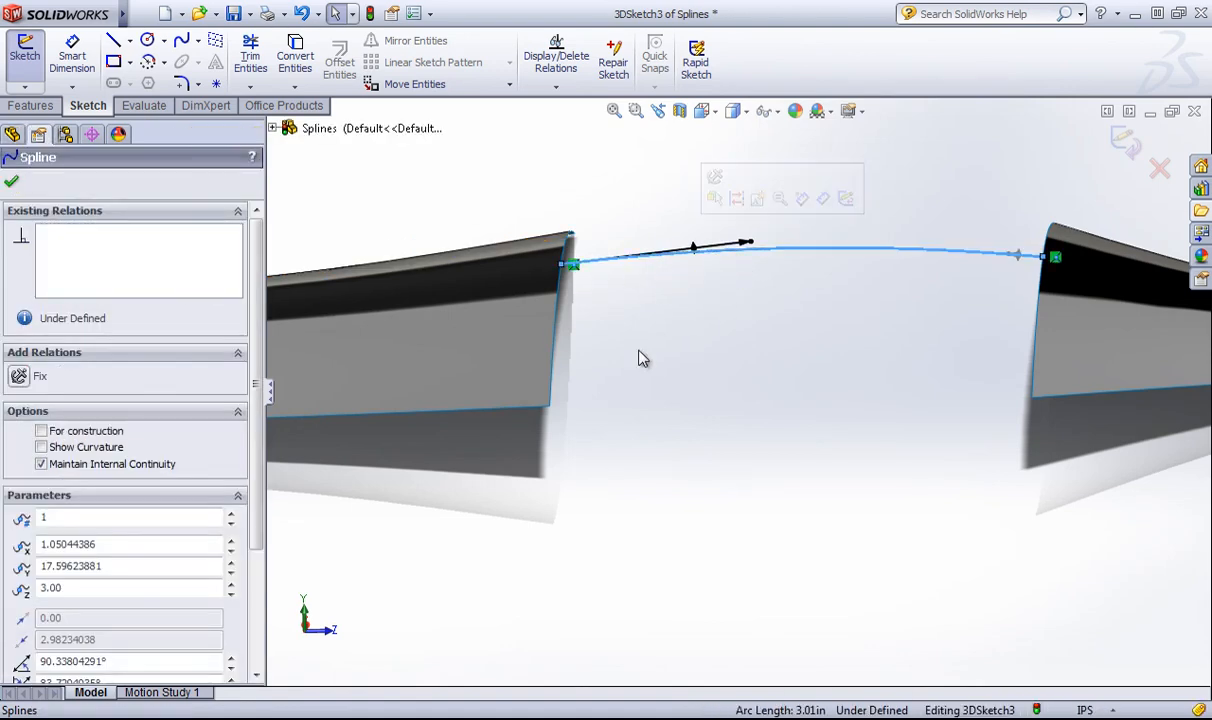
ctrl+click(557, 316)
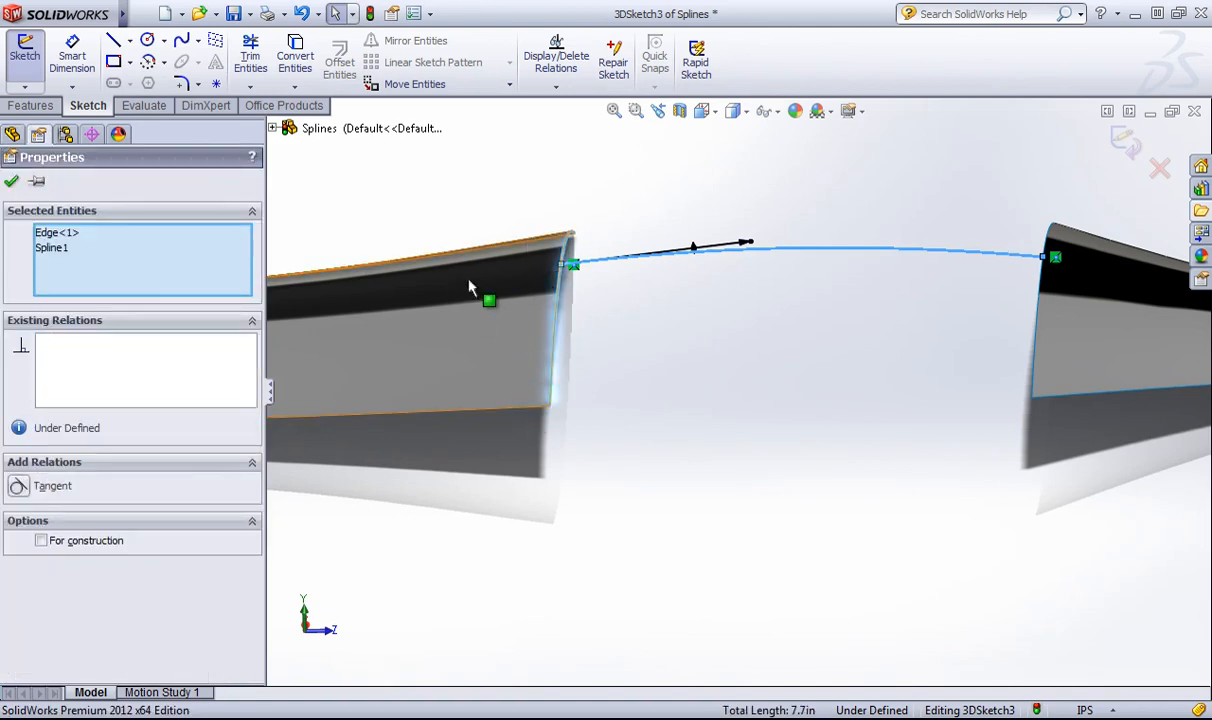
ctrl+click(469, 287)
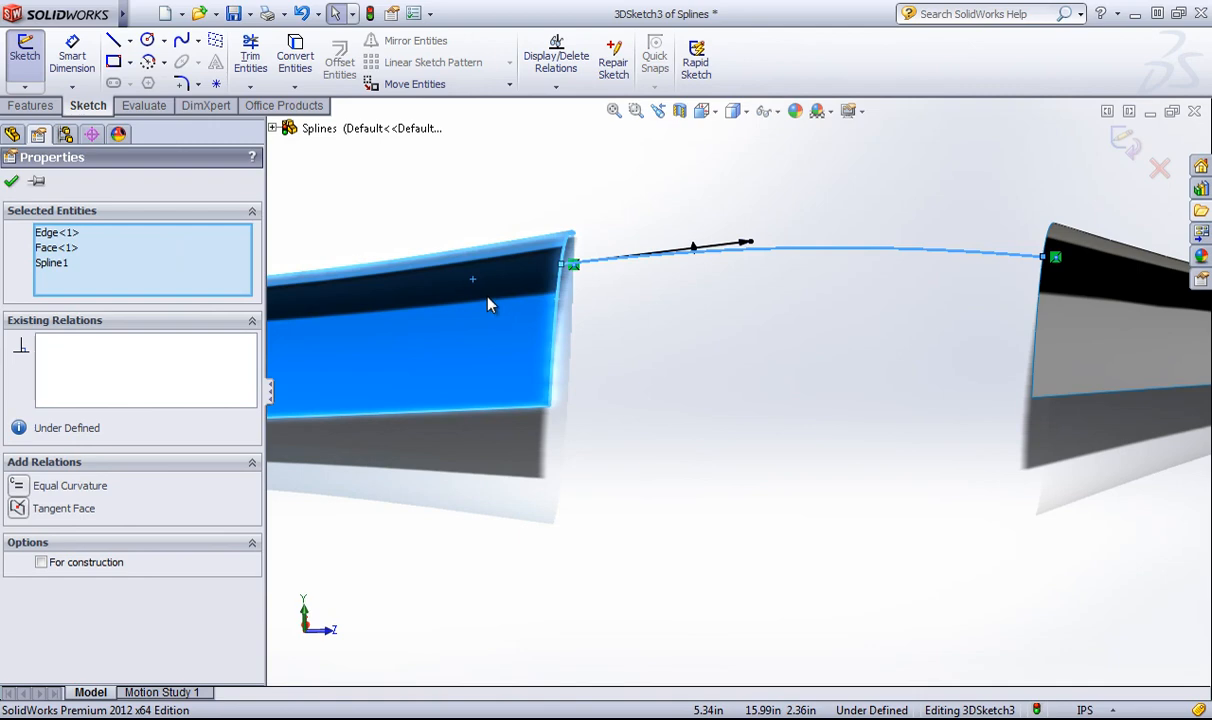
click(18, 509)
click(640, 358)
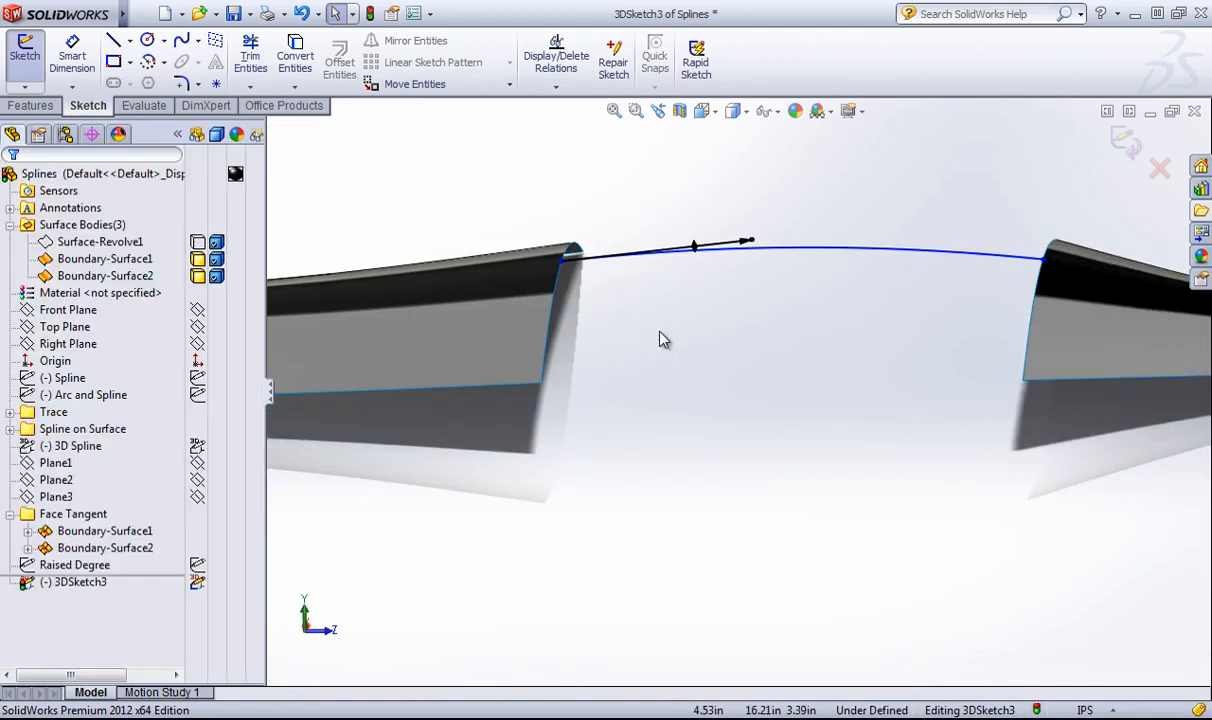
- Lengthen the tangency handle at the bridging spline's start point, reopen the sketch for editing and shorten the handle
click(757, 248)
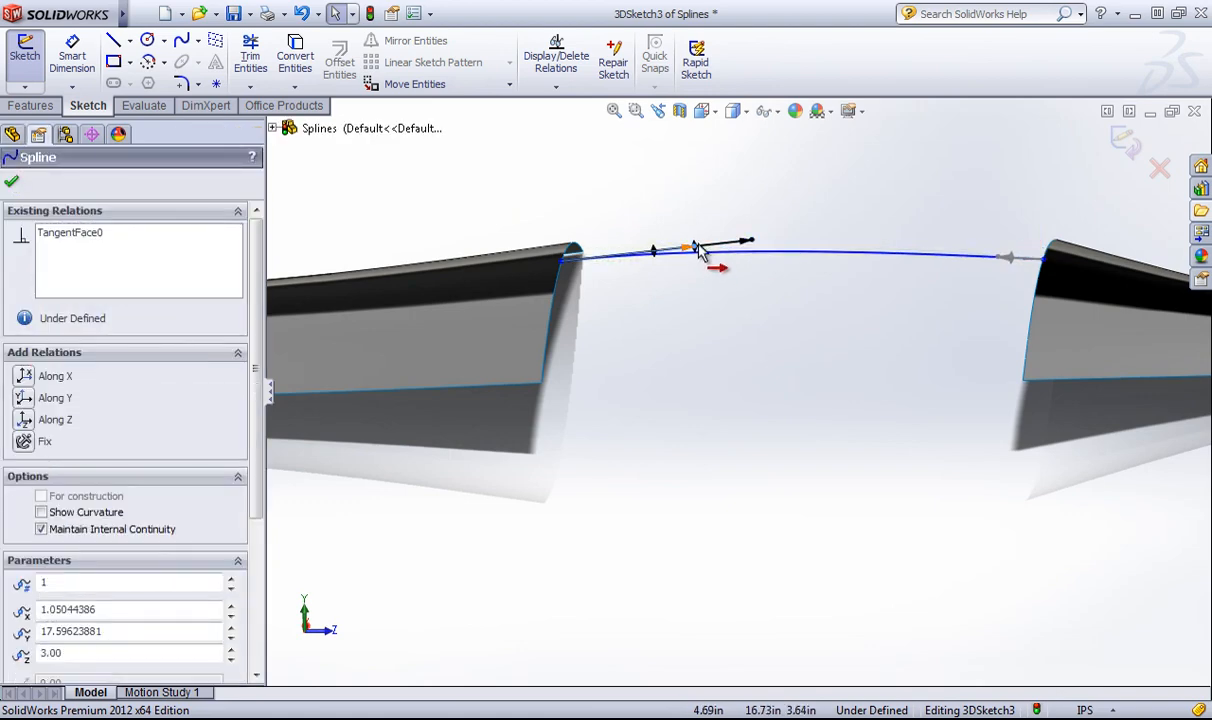
drag(700, 250, 814, 257)
click(767, 323)
middle_drag(767, 323, 796, 282)
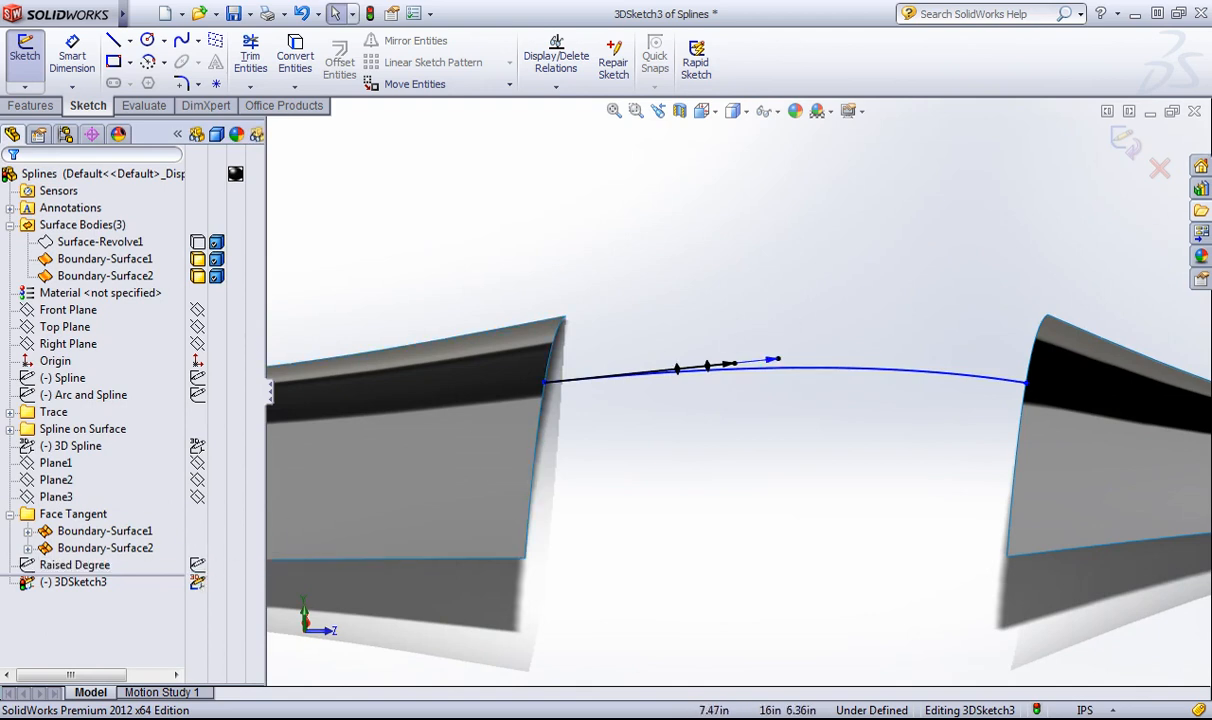
right_click(709, 366)
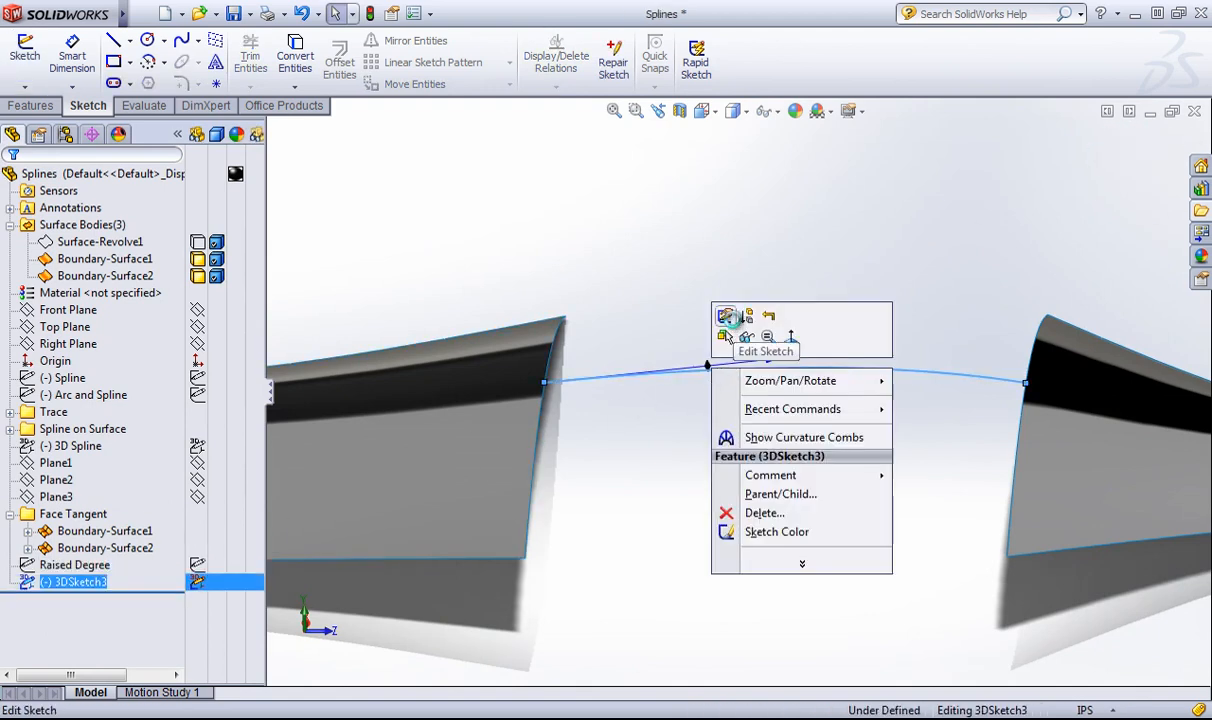
click(730, 320)
click(722, 366)
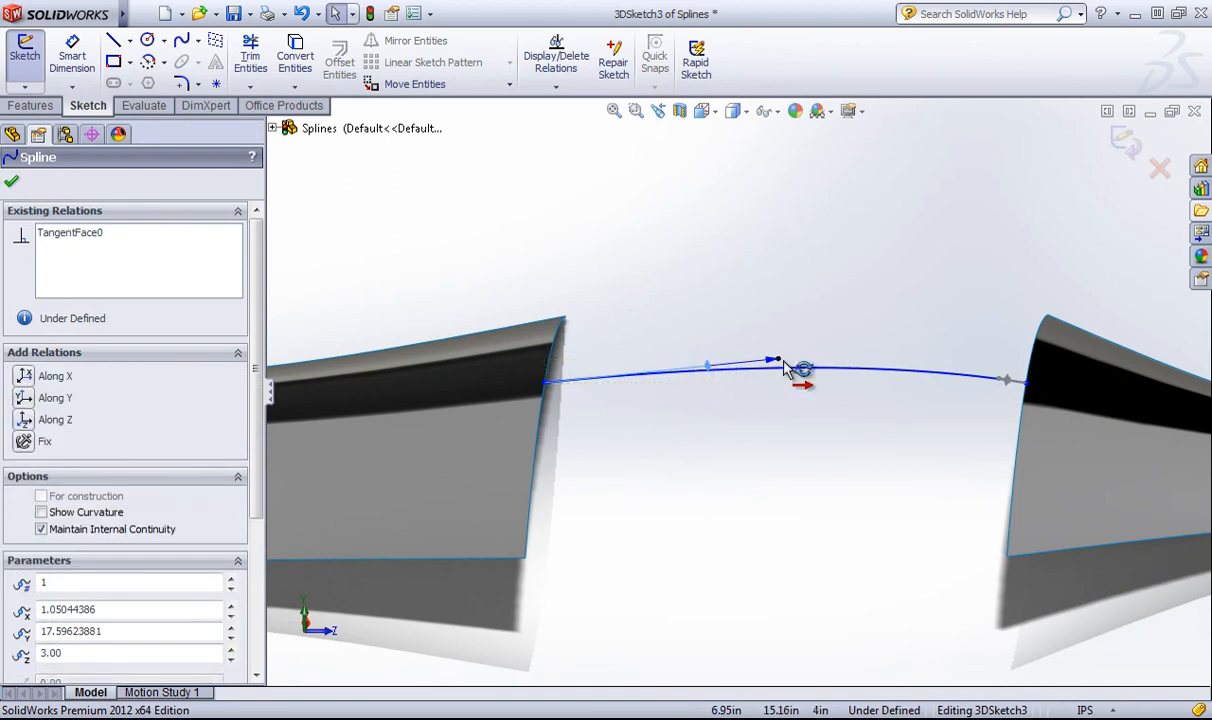
drag(783, 366, 690, 373)
- Delete the bridging spline's Tangent Face relation to the surface face
click(707, 379)
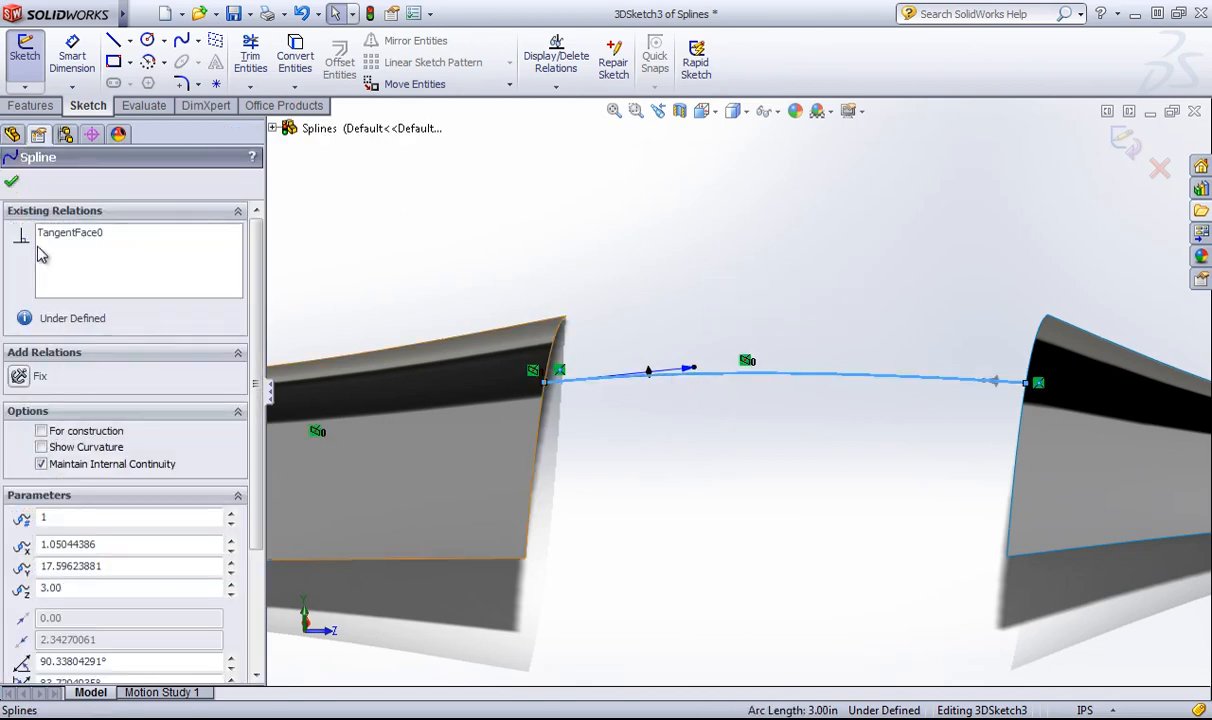
click(72, 234)
key(Delete)
click(567, 389)
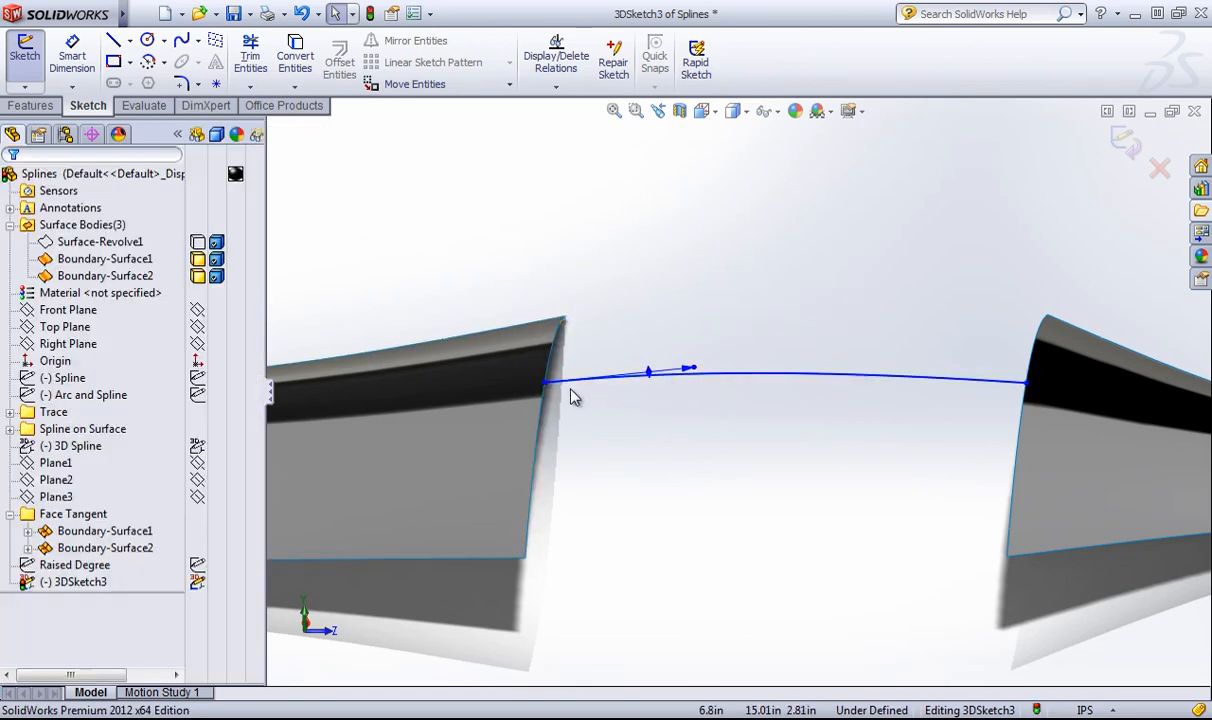
- Add an Equal Curvature relation between the bridging spline and the Boundary-Surface2 face at the spline's start point
click(556, 382)
ctrl+click(495, 398)
ctrl+click(497, 400)
ctrl+click(505, 381)
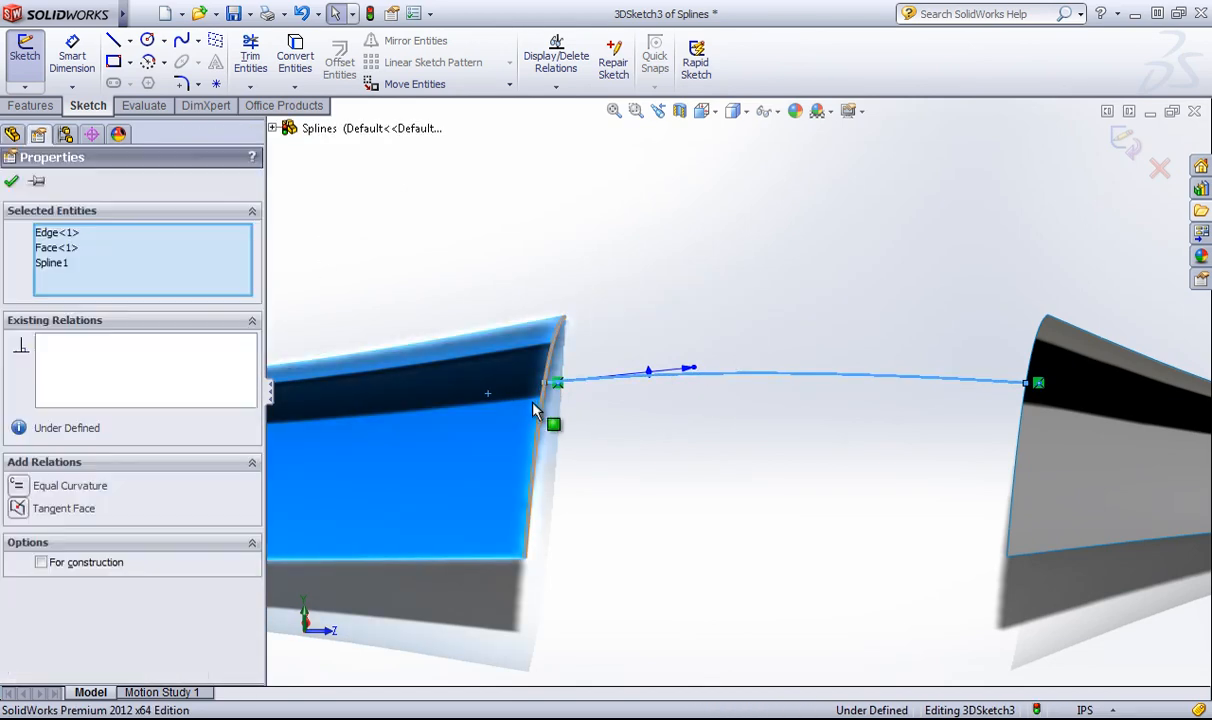
click(18, 487)
click(709, 419)
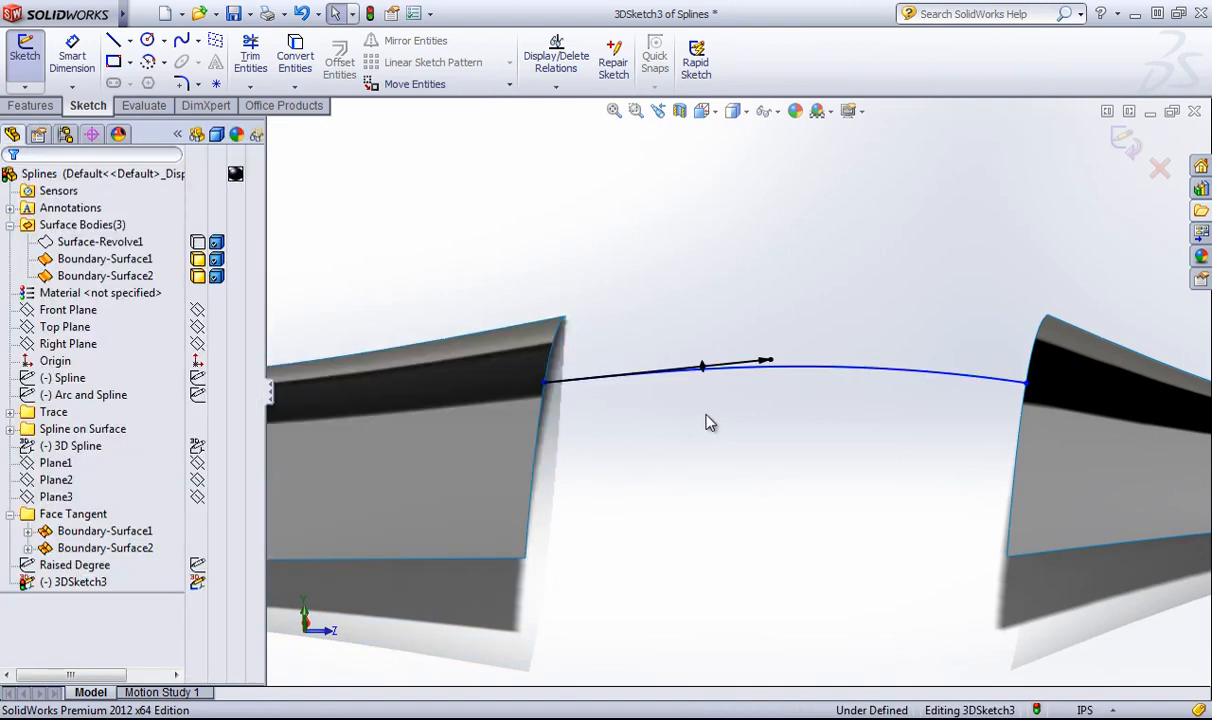
middle_drag(709, 419, 712, 390)
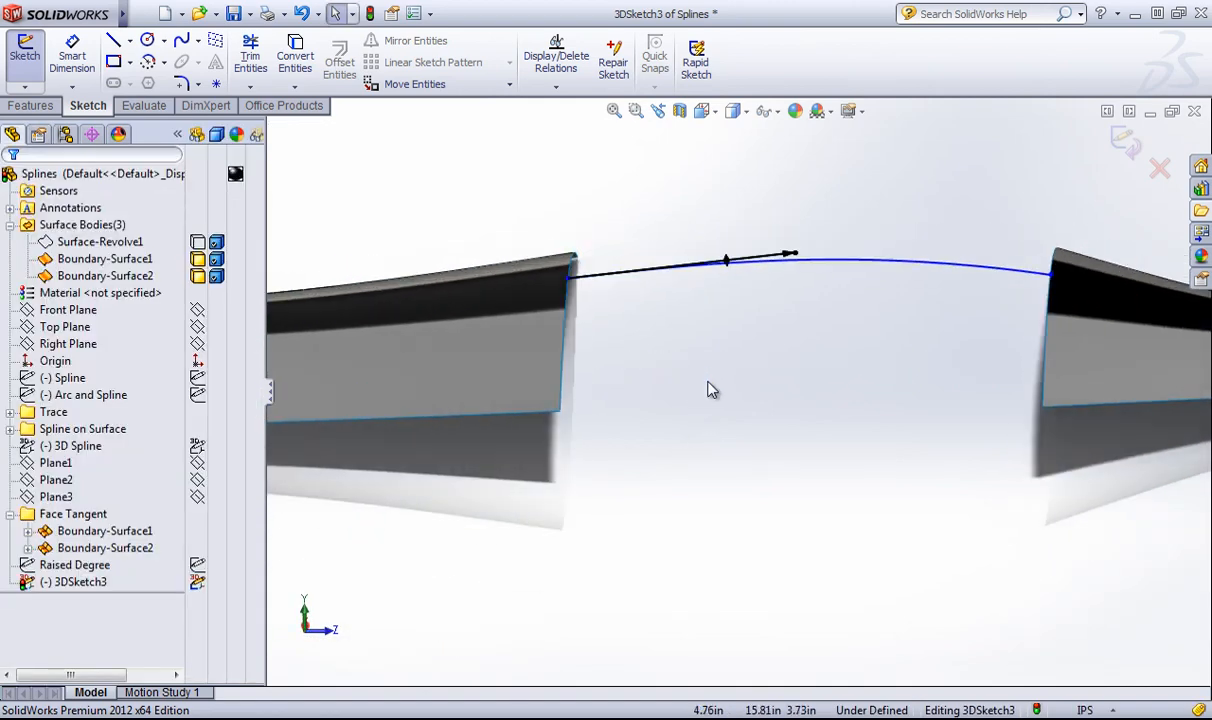
- Add an Equal Curvature relation between the bridging spline and the Boundary-Surface1 face at its end point, and exit the 3D sketch
click(806, 261)
click(920, 322)
middle_drag(920, 322, 962, 310)
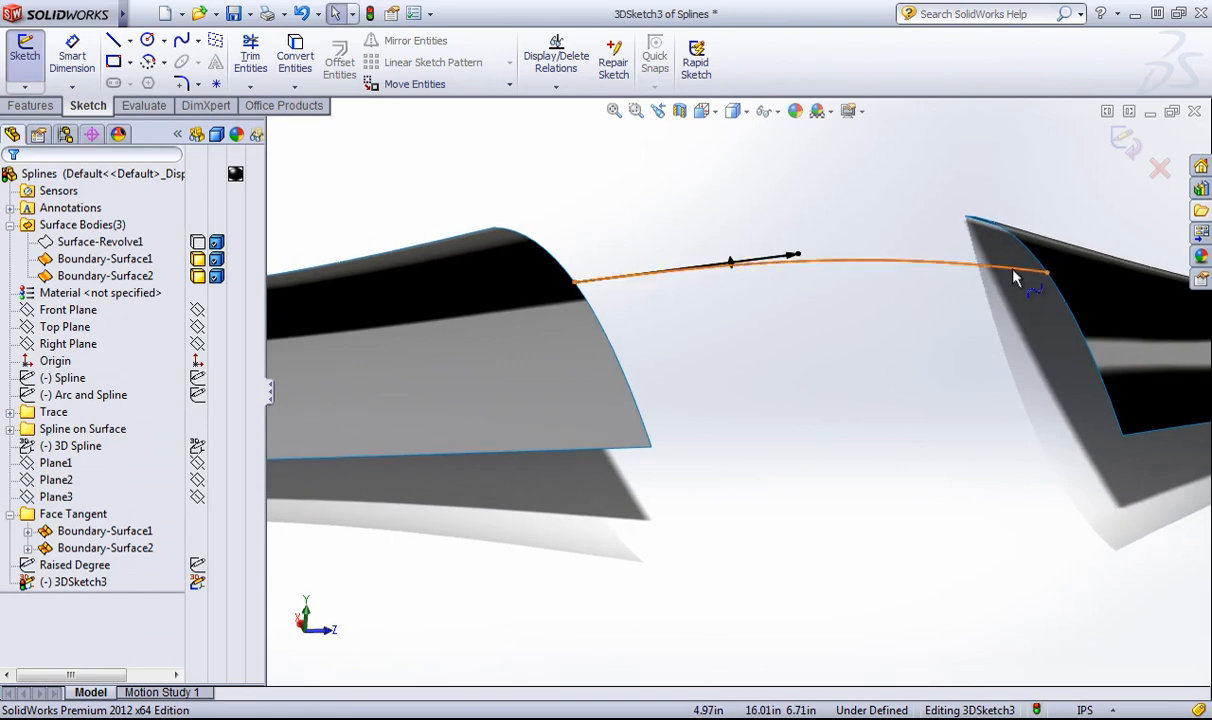
click(1014, 268)
ctrl+click(1058, 285)
ctrl+click(1077, 279)
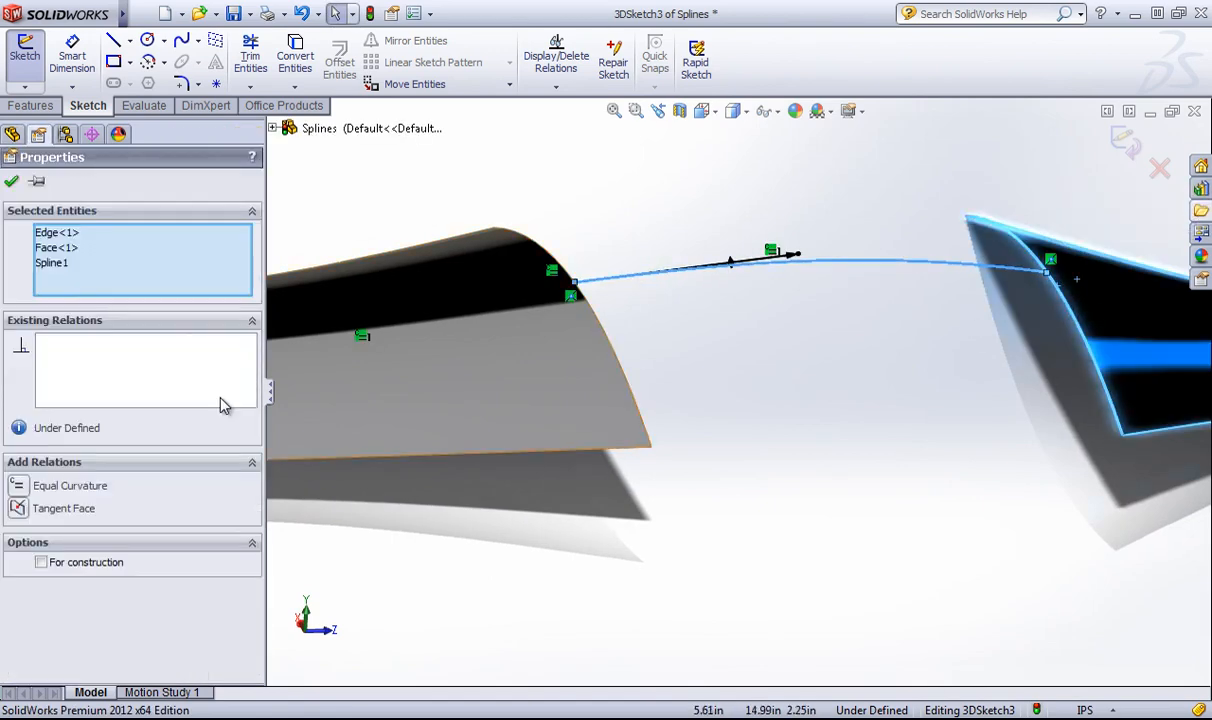
click(20, 486)
click(855, 428)
middle_drag(855, 428, 835, 386)
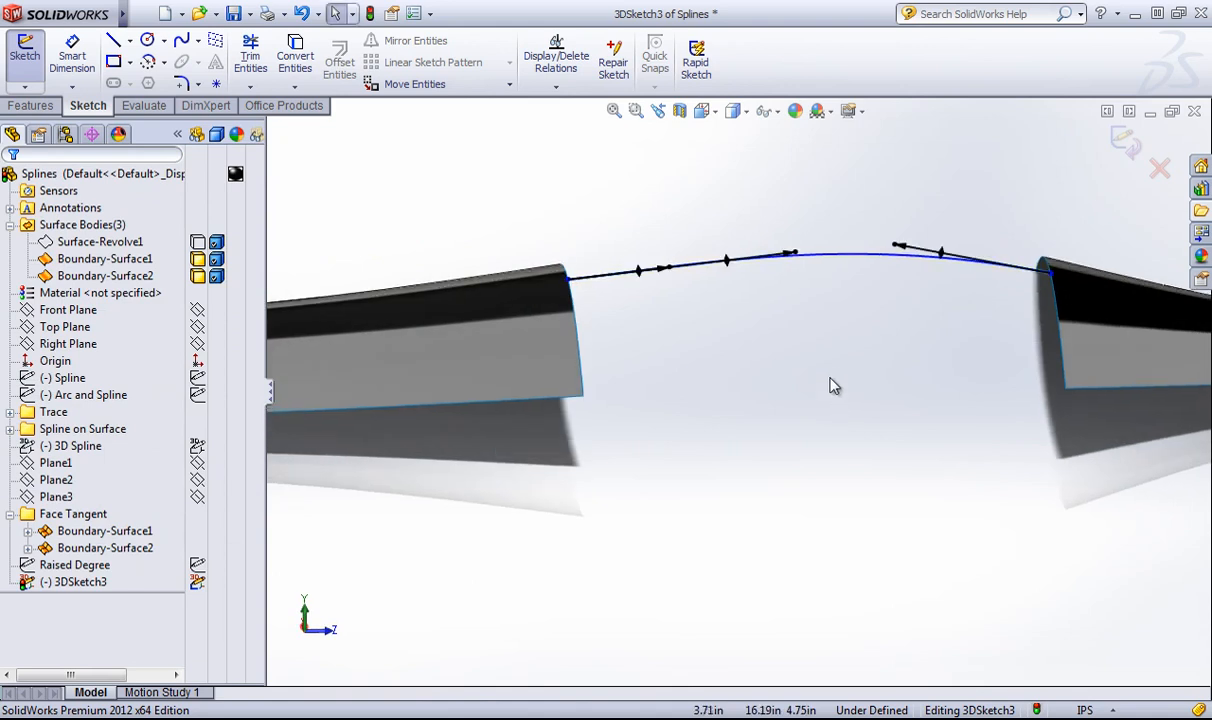
click(826, 262)
scroll(897, 393, up, 2)
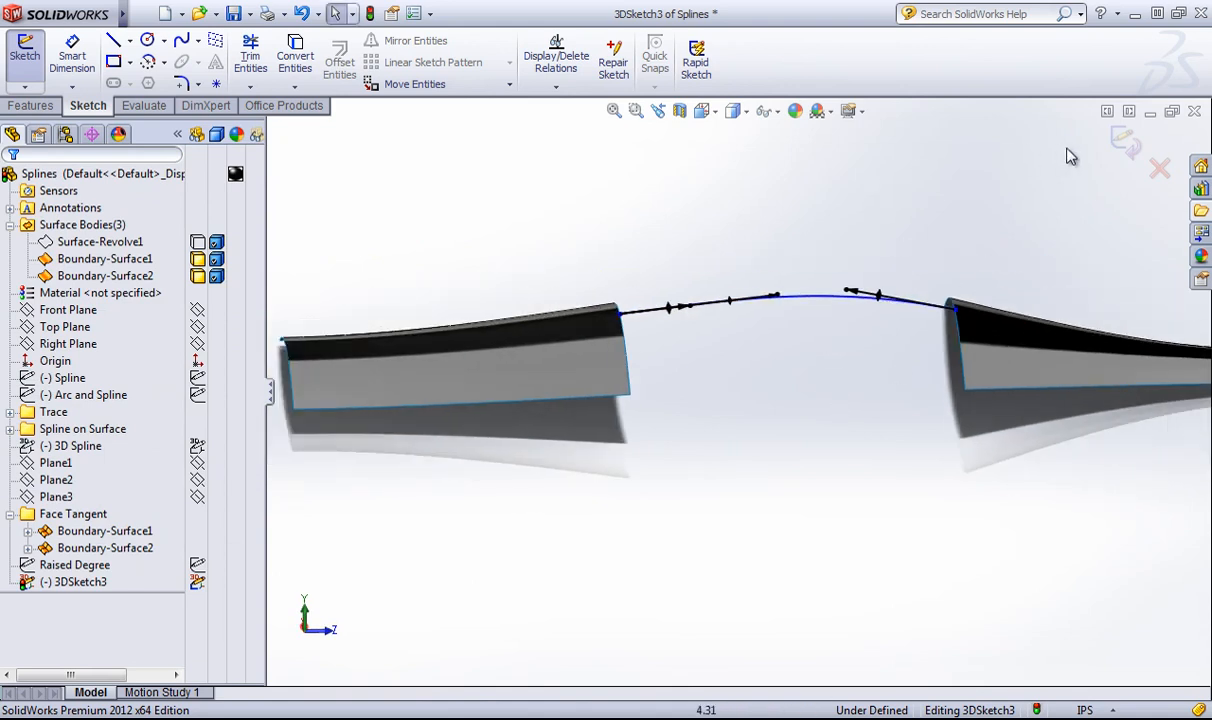
click(1123, 138)
- Start a second 3D sketch for the gap between the two boundary surfaces
mouse_move(814, 216)
middle_down()
mouse_move(774, 259)
mouse_move(786, 279)
middle_up()
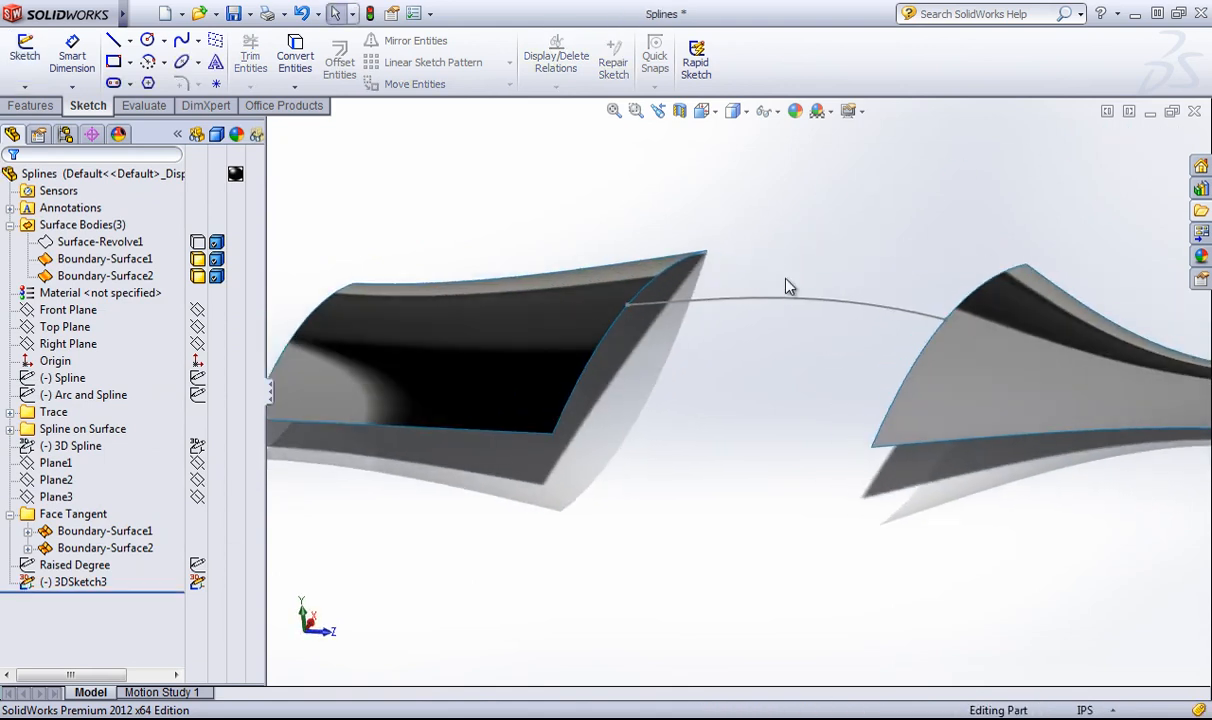
scroll(786, 279, up, 2)
click(25, 87)
click(42, 121)
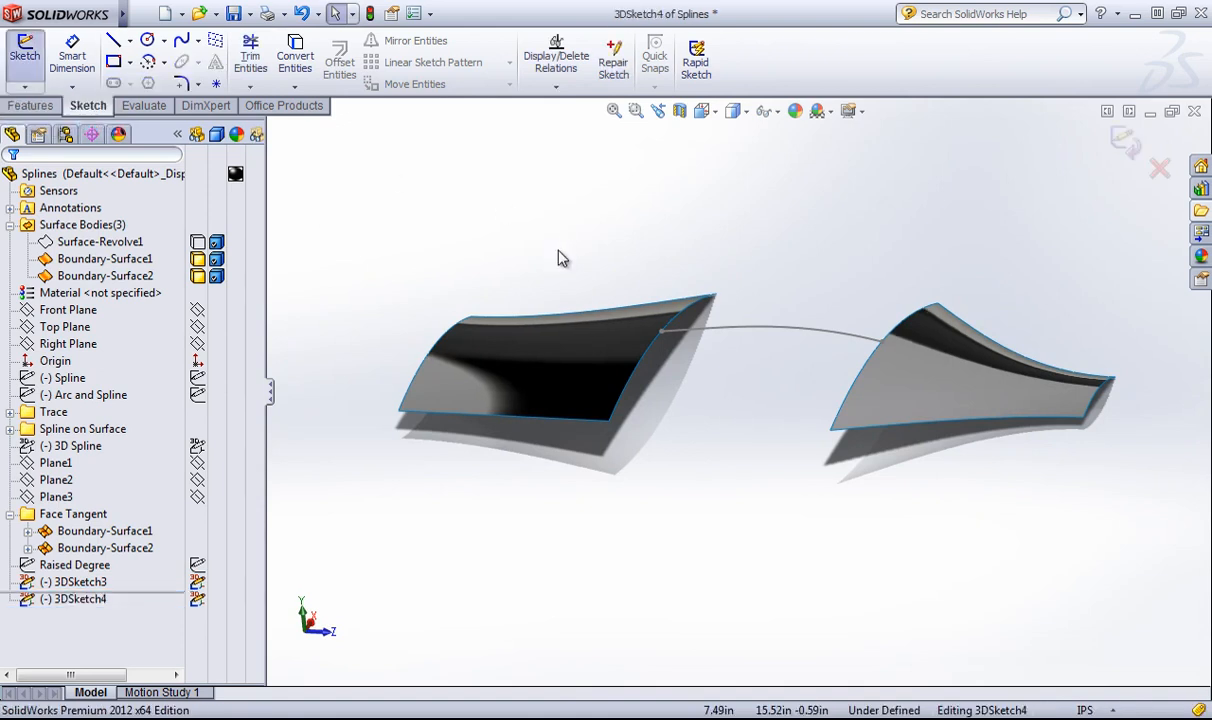
scroll(760, 482, down, 2)
scroll(650, 404, up, 2)
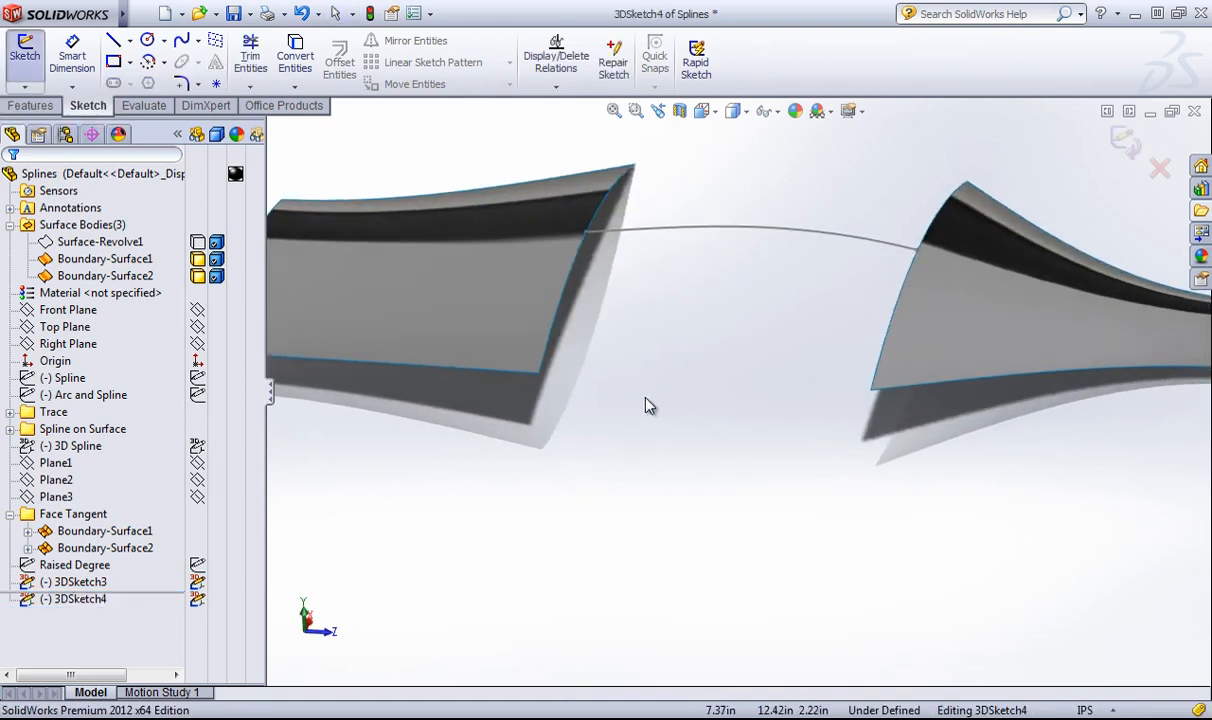
- Draw a two-point spline connecting the facing lower corners of the two boundary surfaces
click(181, 40)
scroll(740, 415, down, 2)
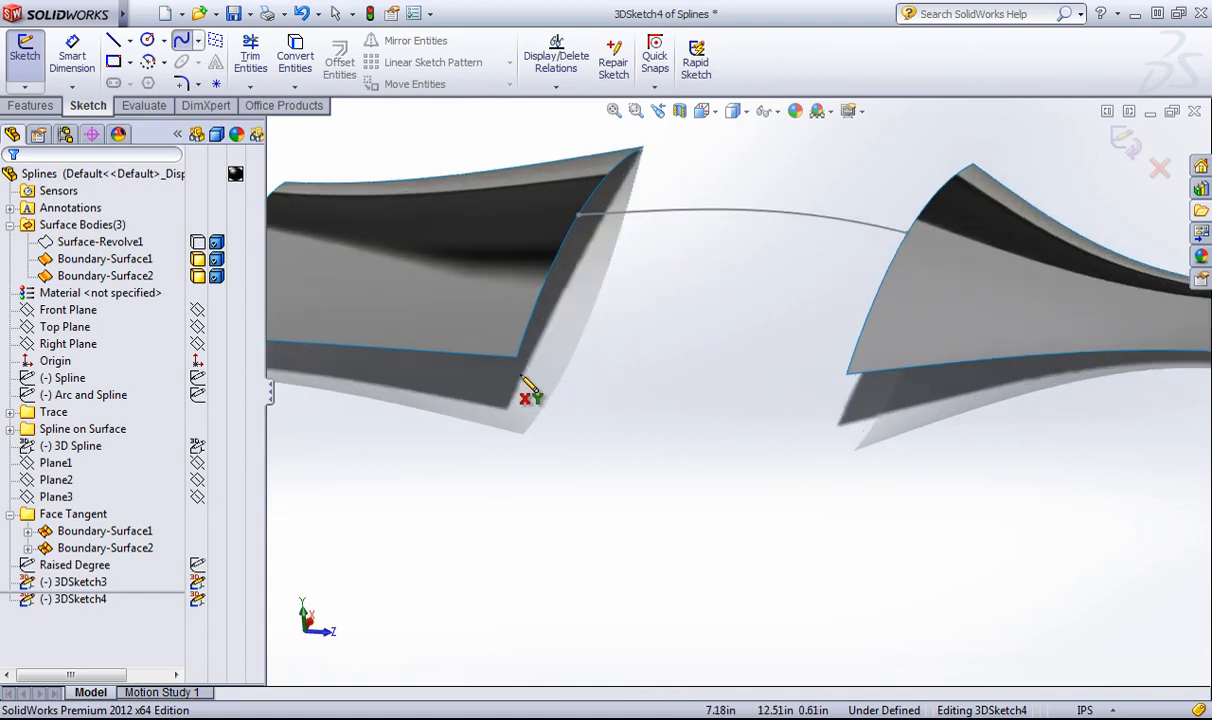
click(517, 358)
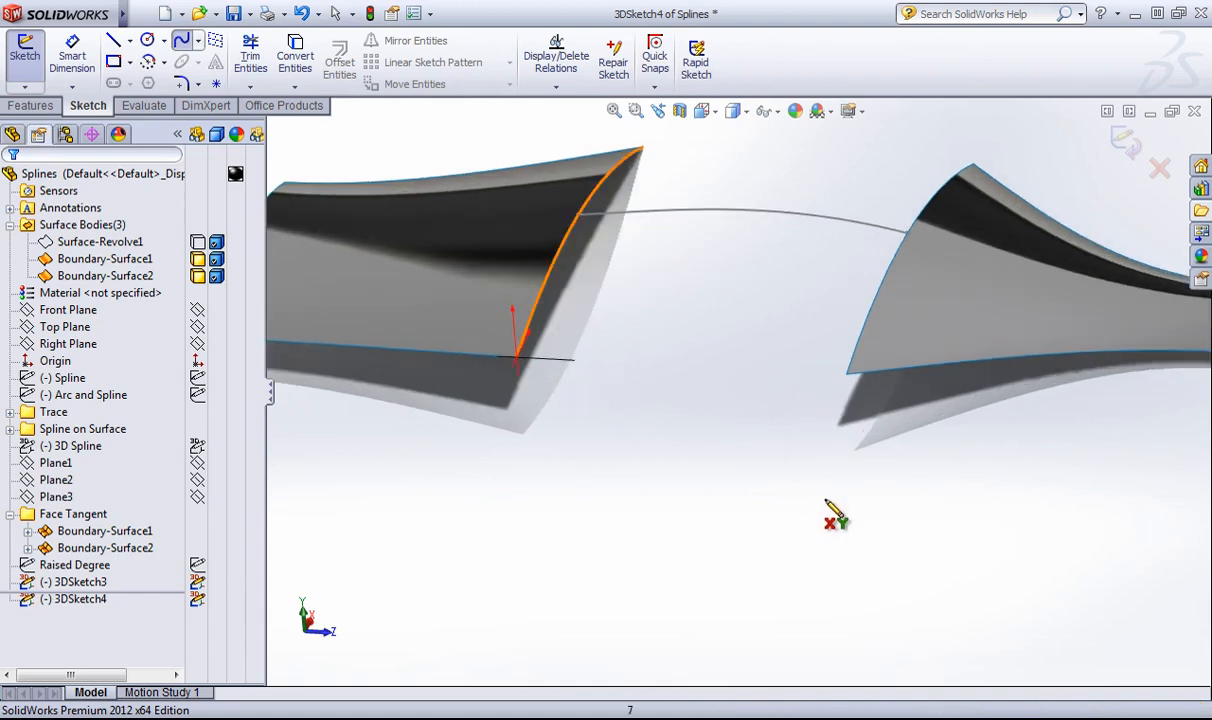
click(847, 375)
right_click(763, 338)
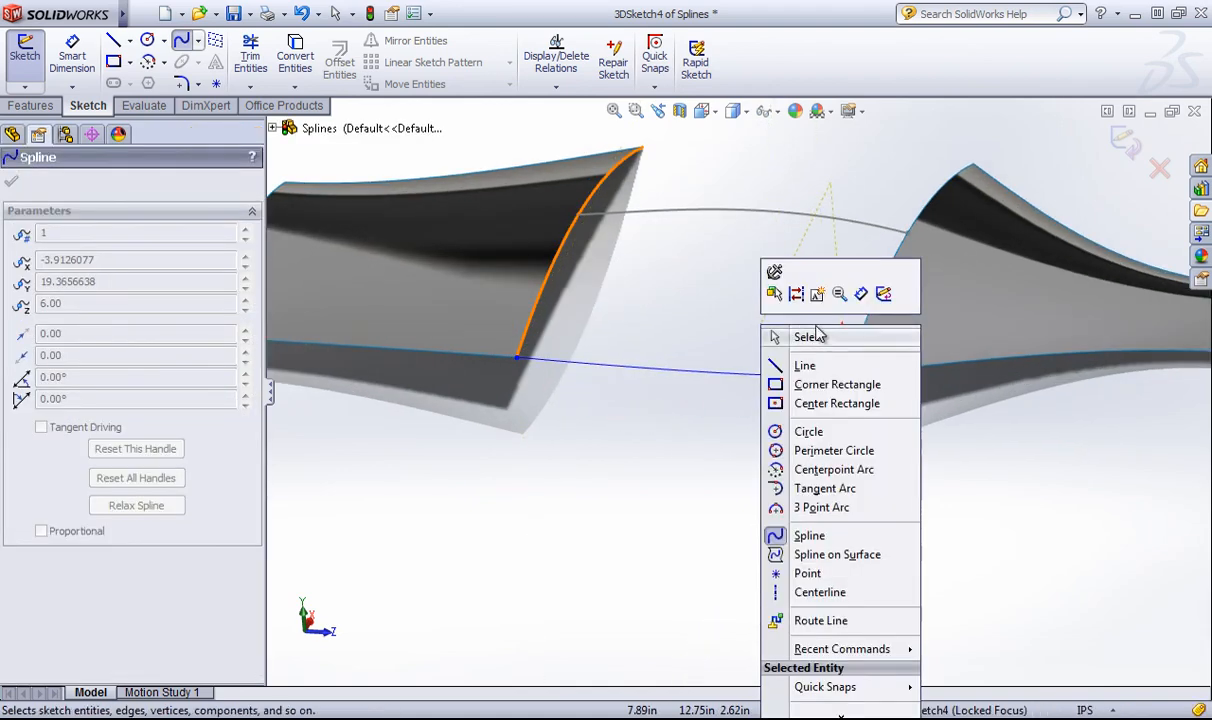
click(815, 337)
- Try to add an Equal Curvature relation between the lower spline and the bottom edge of Boundary-Surface2
middle_drag(800, 376, 795, 447)
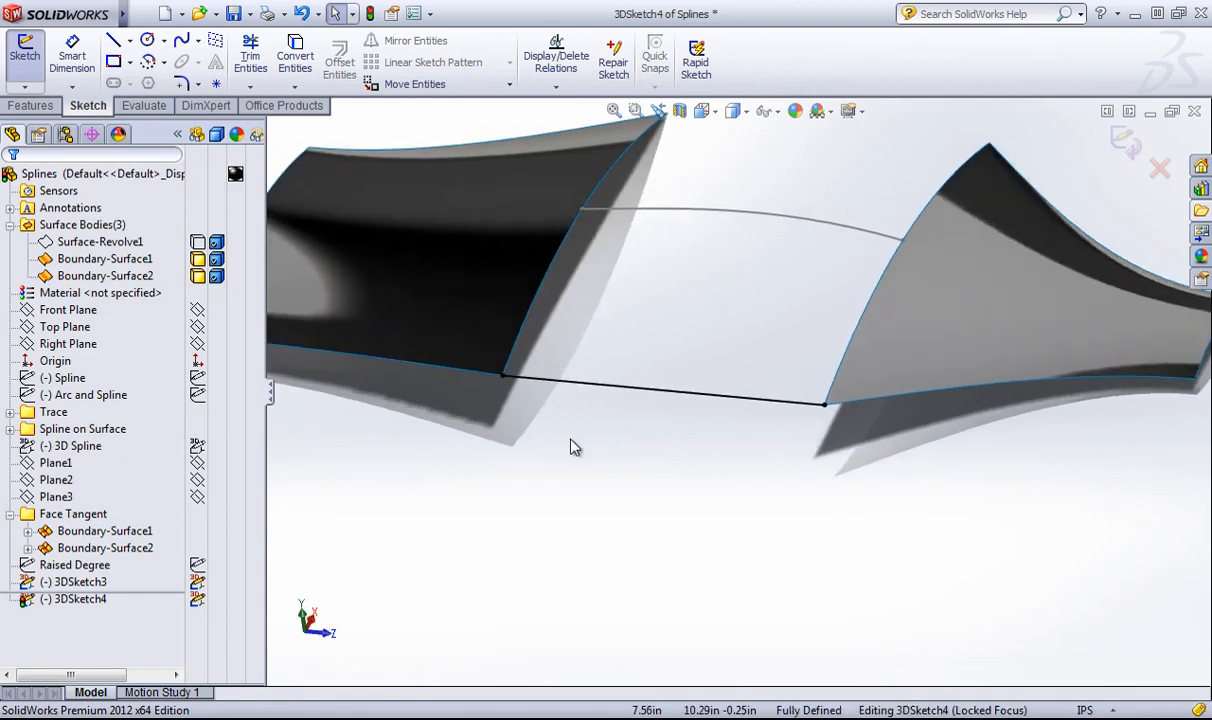
click(560, 390)
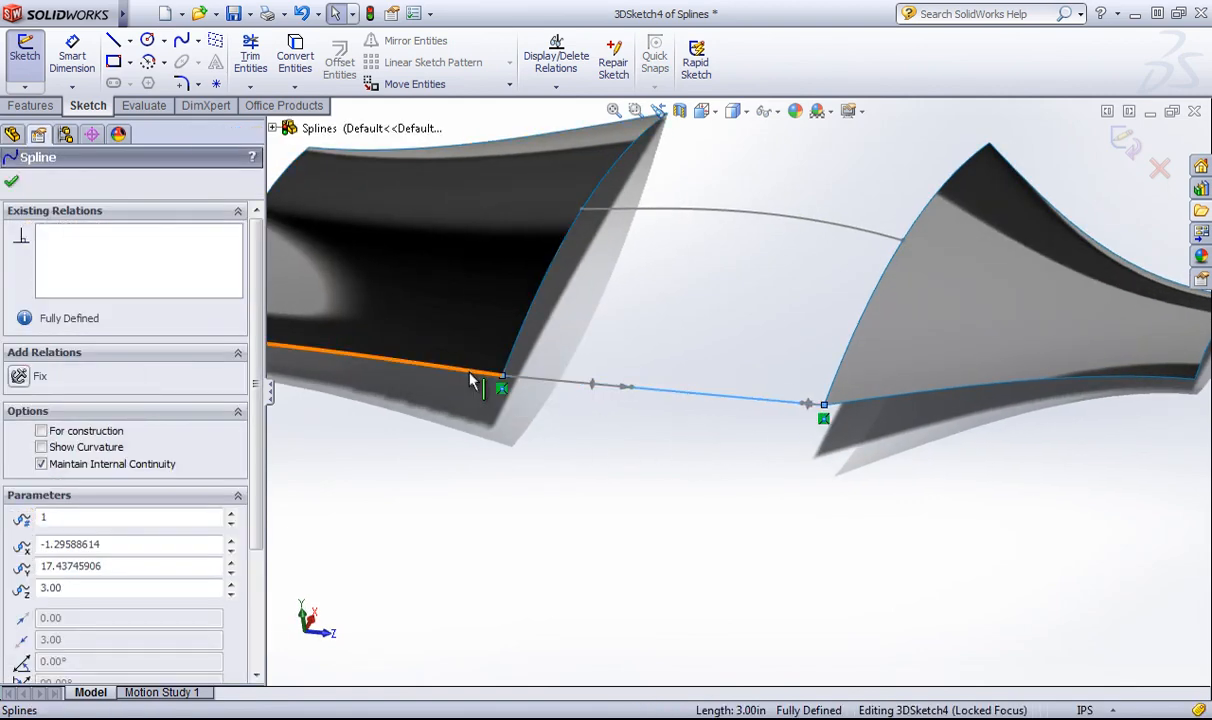
ctrl+click(470, 380)
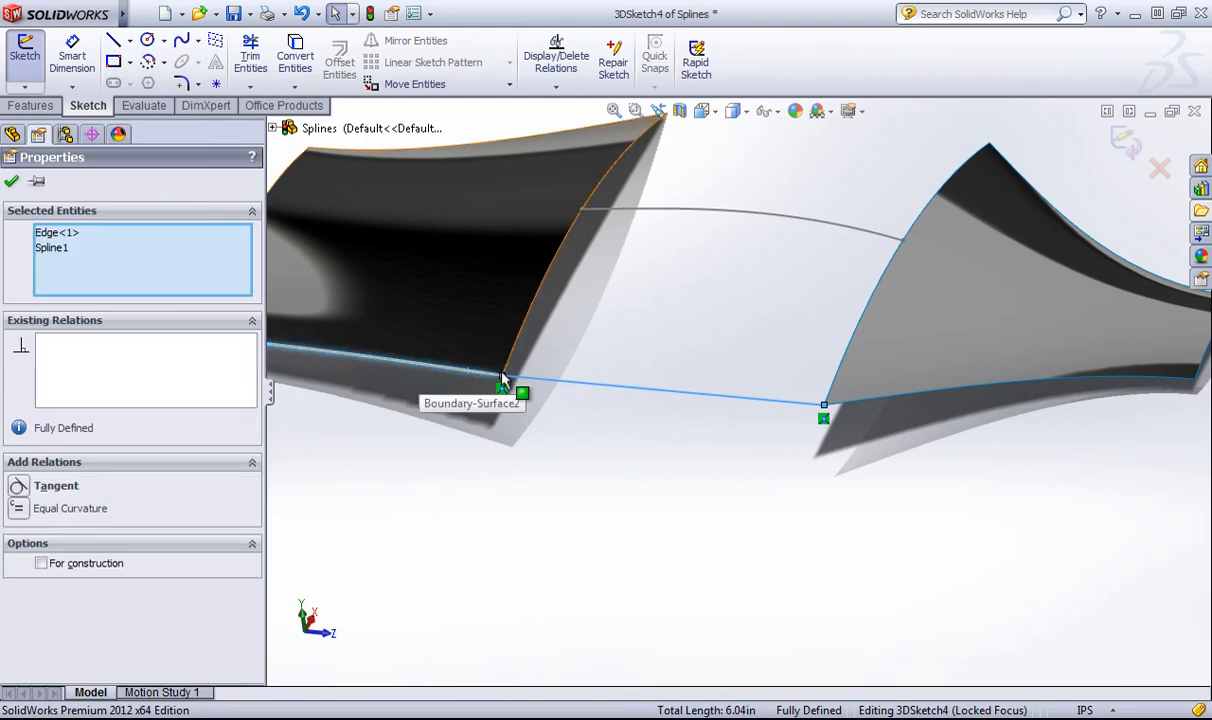
click(18, 512)
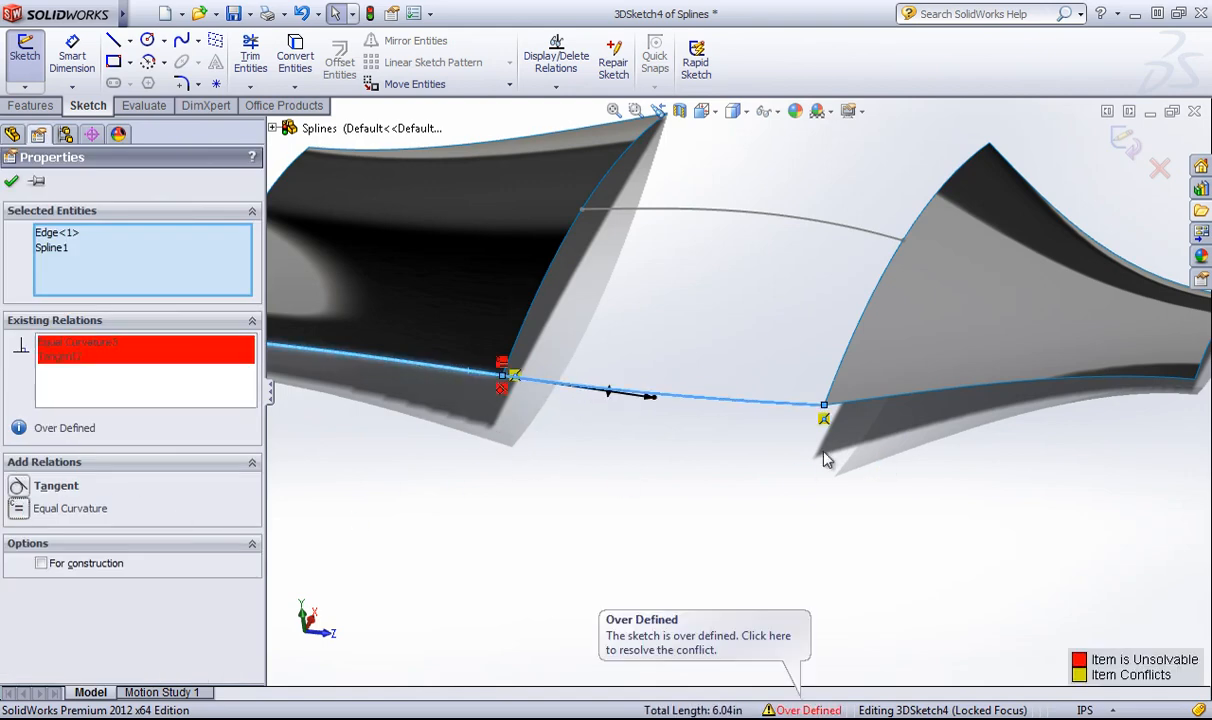
- Delete the over-defined spline between the lower corners of the surfaces
click(568, 446)
mouse_move(568, 446)
middle_down()
mouse_move(560, 460)
mouse_move(633, 345)
mouse_move(645, 406)
mouse_move(636, 436)
middle_up()
scroll(638, 434, down, 1)
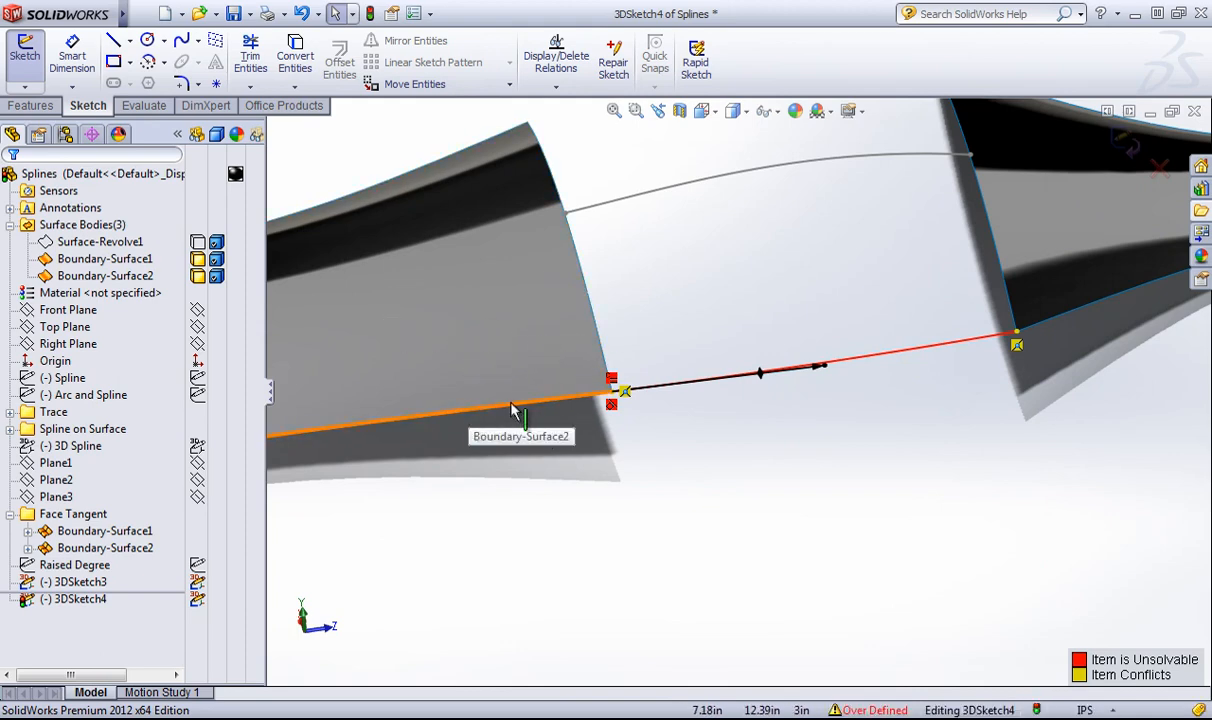
middle_drag(767, 515, 609, 378)
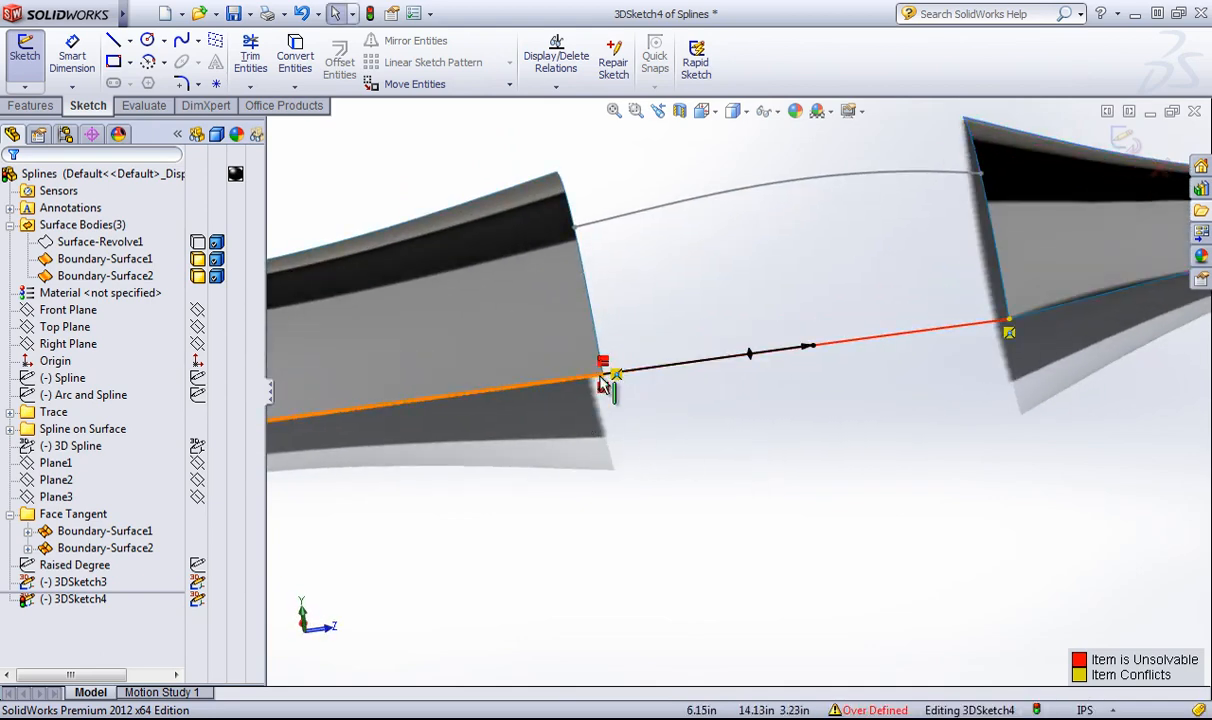
click(869, 352)
key(Delete)
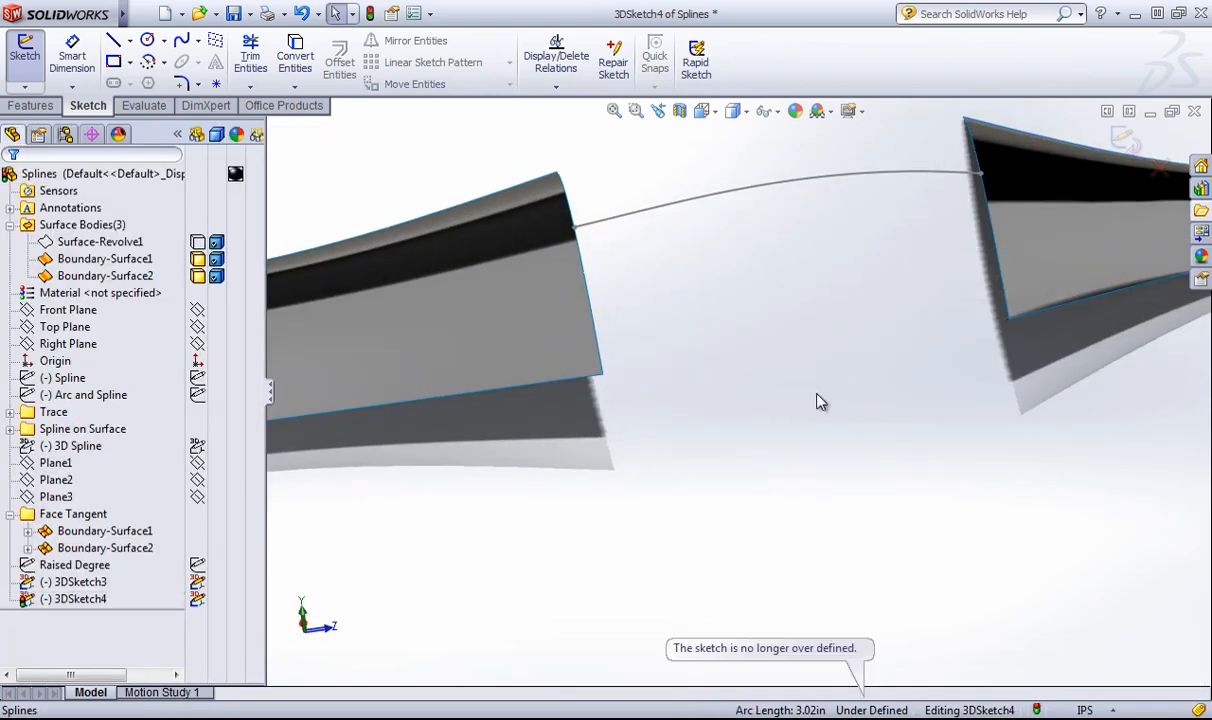
- Convert the bottom edges of both boundary surfaces into entities of the 3D sketch
middle_drag(700, 484, 687, 511)
scroll(688, 509, up, 1)
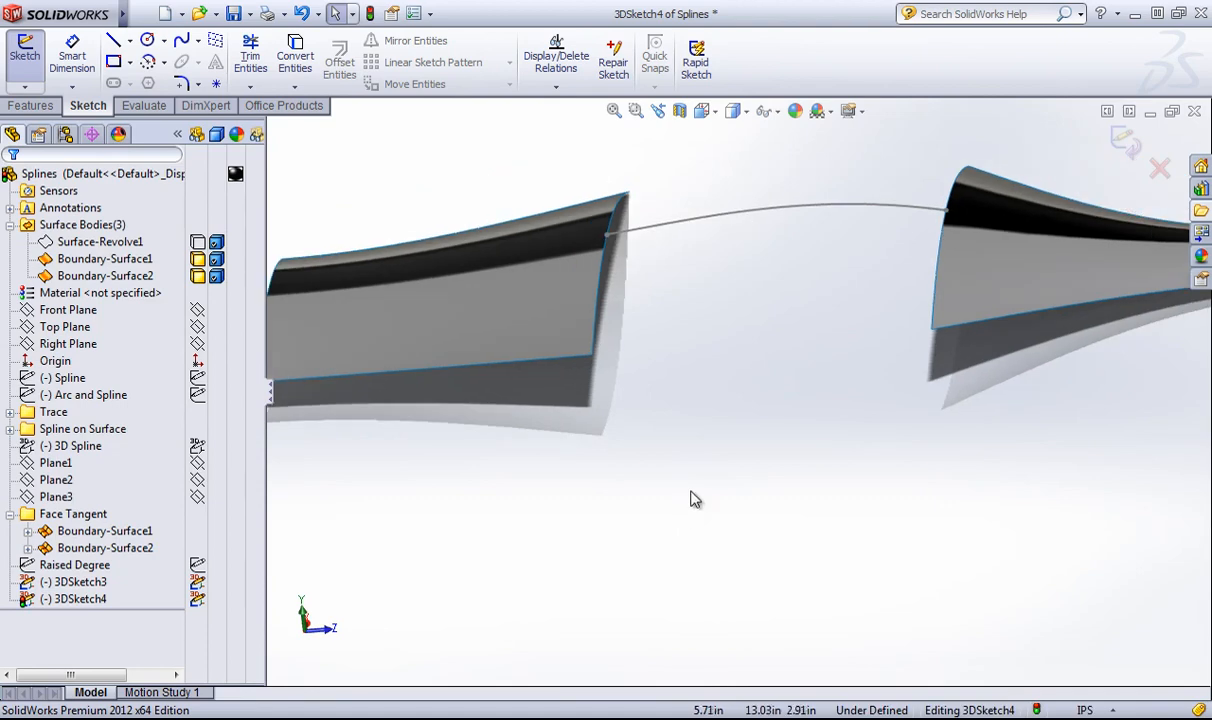
scroll(756, 345, up, 1)
mouse_move(105, 6)
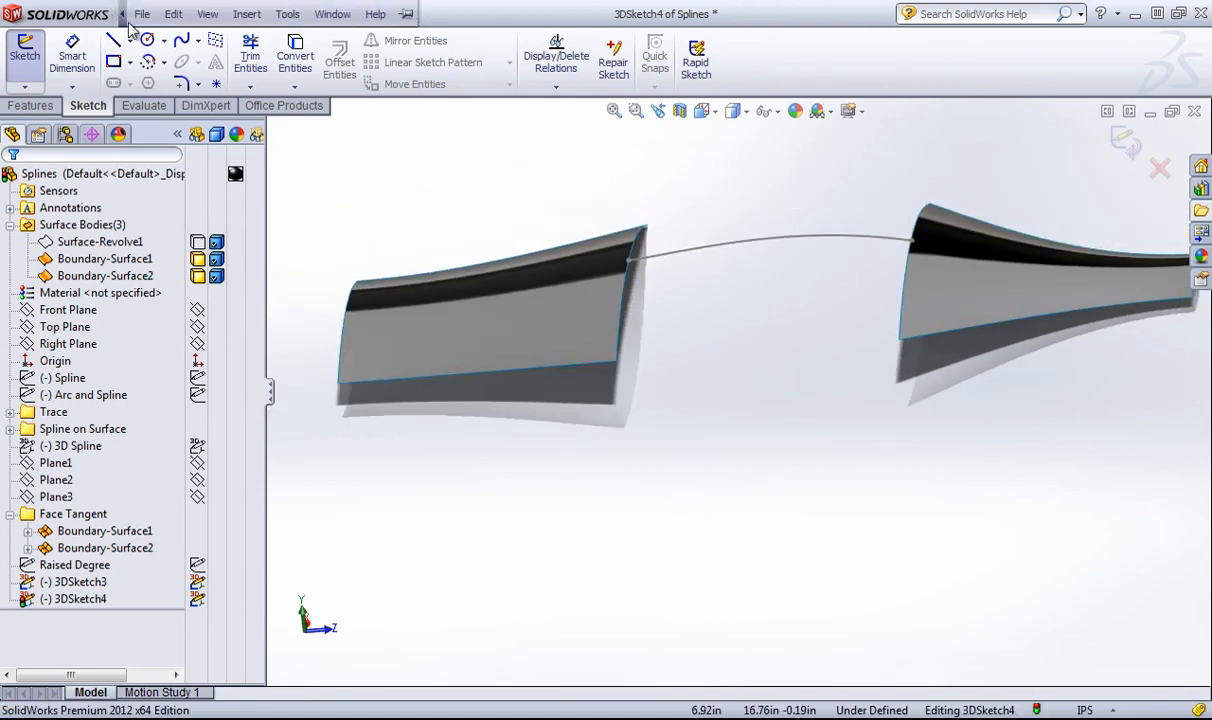
click(142, 15)
click(517, 449)
click(490, 375)
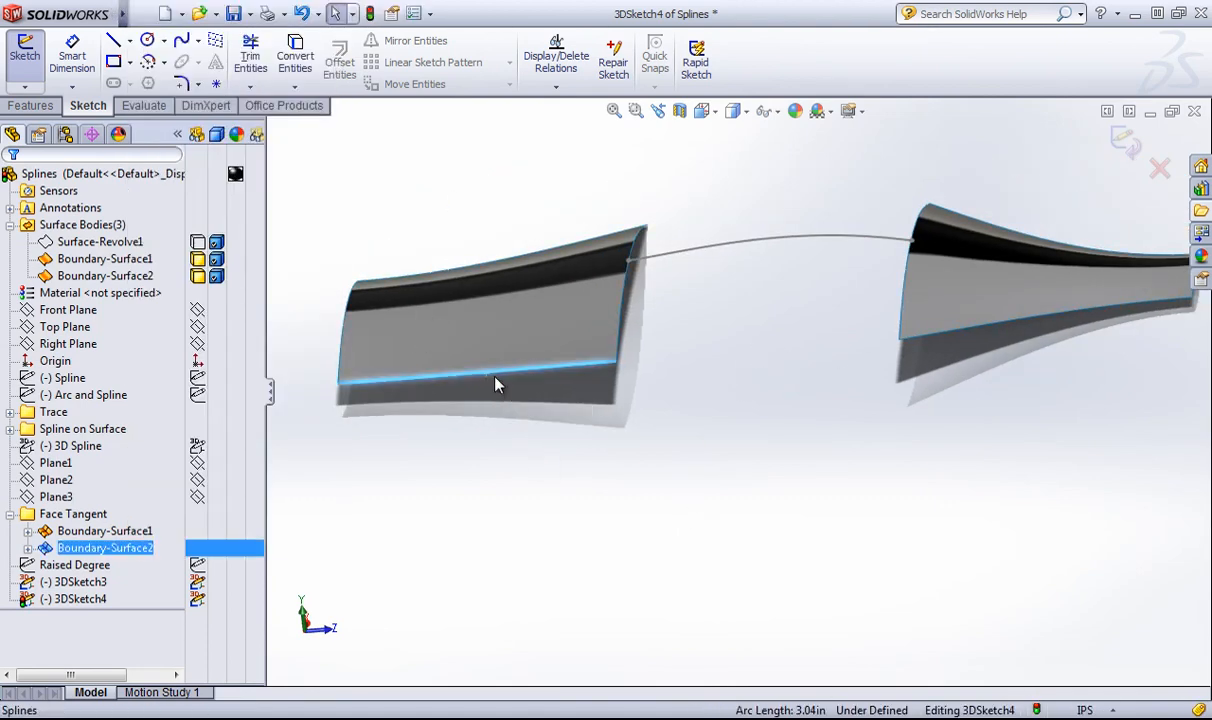
click(968, 338)
click(295, 55)
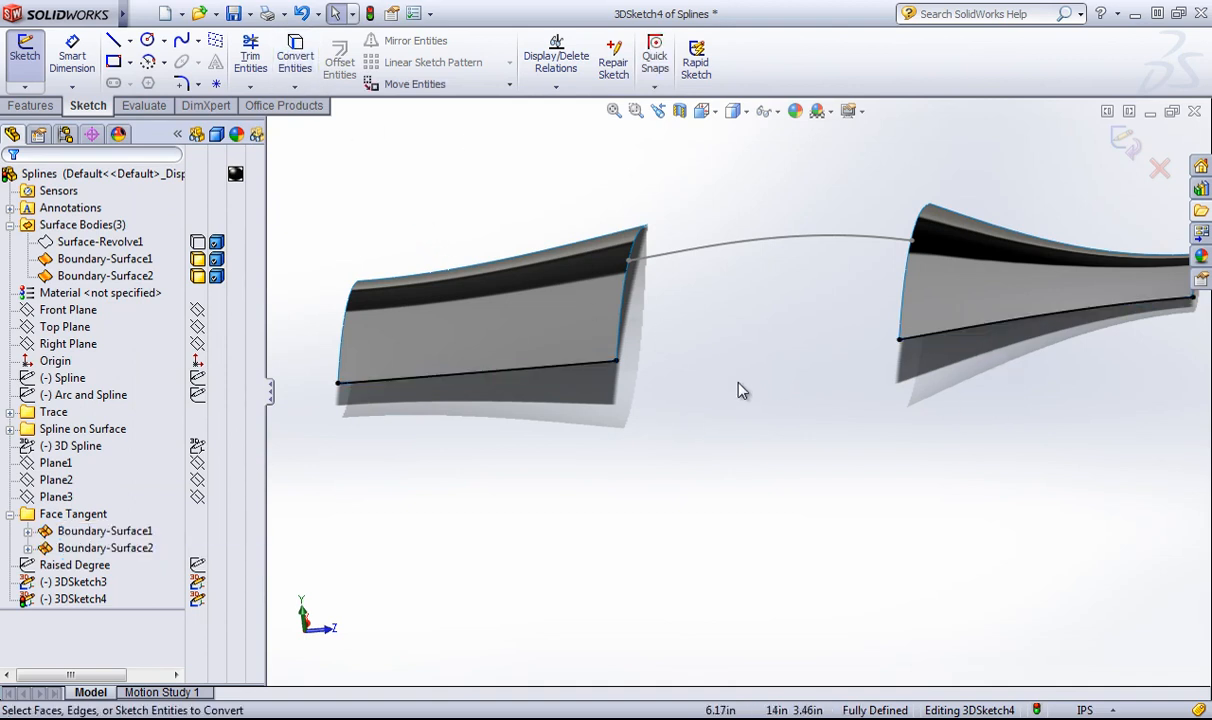
- Draw a two-point spline joining the facing endpoints of the two converted bottom edges
click(181, 40)
scroll(662, 355, down, 2)
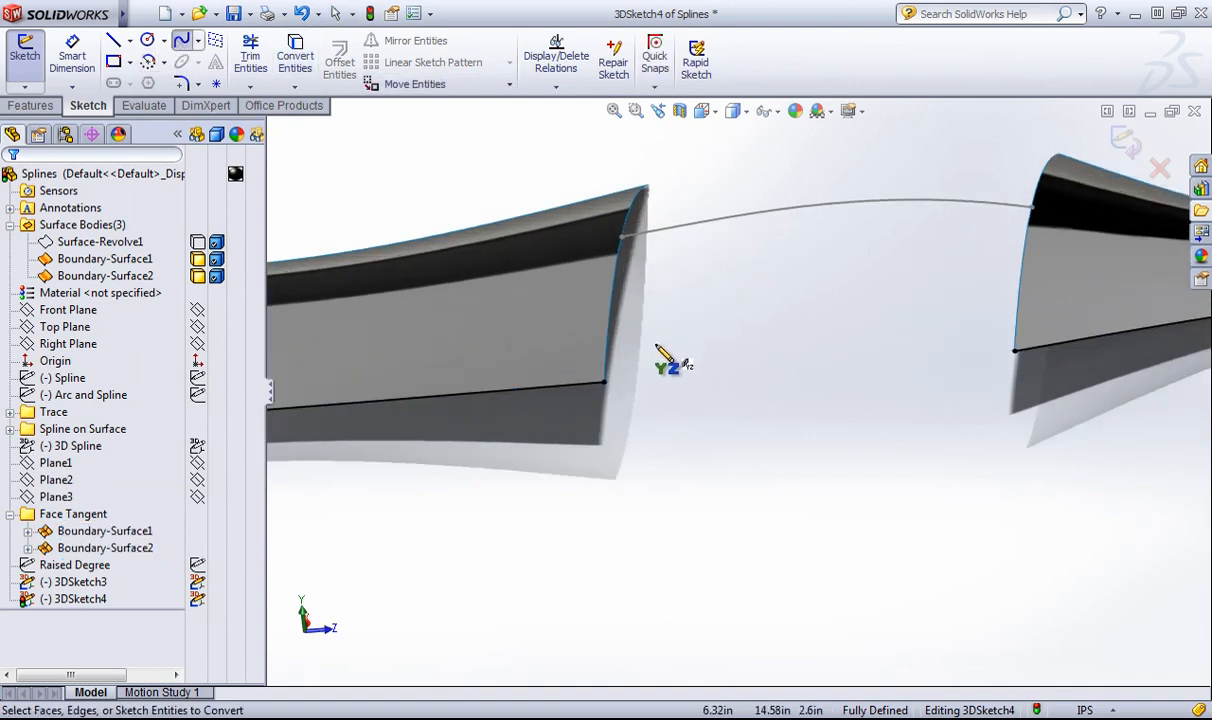
click(605, 384)
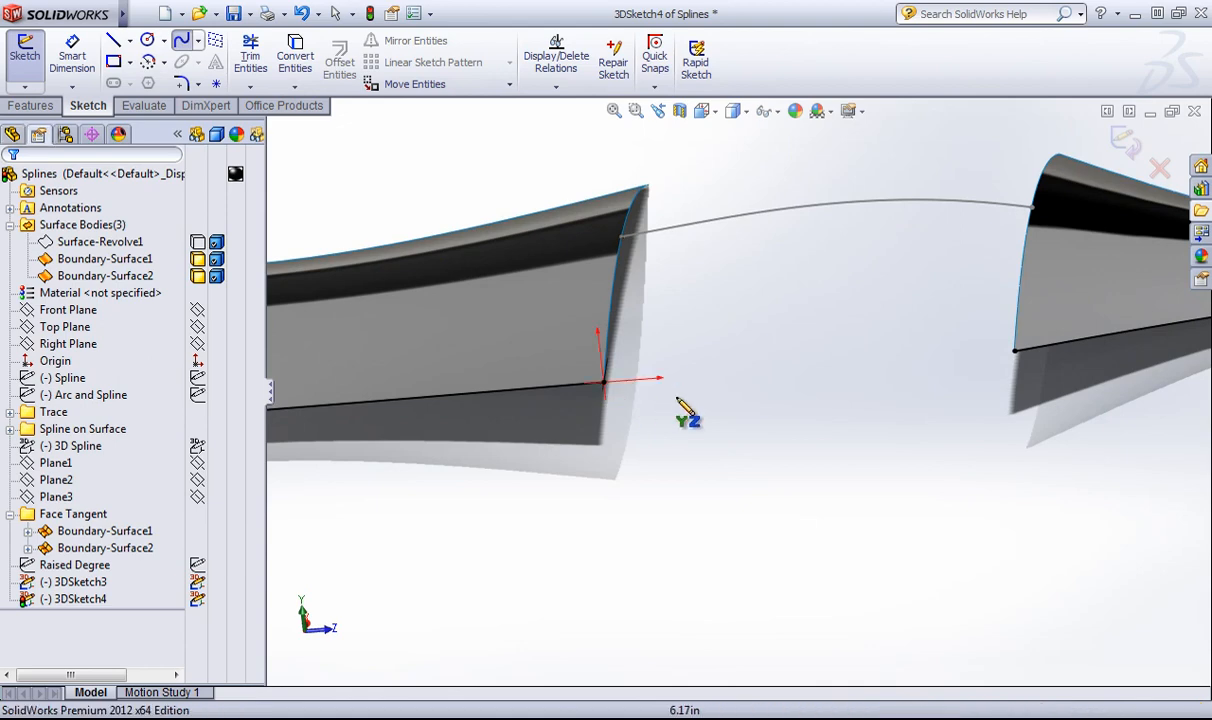
click(1015, 350)
right_click(868, 292)
click(912, 298)
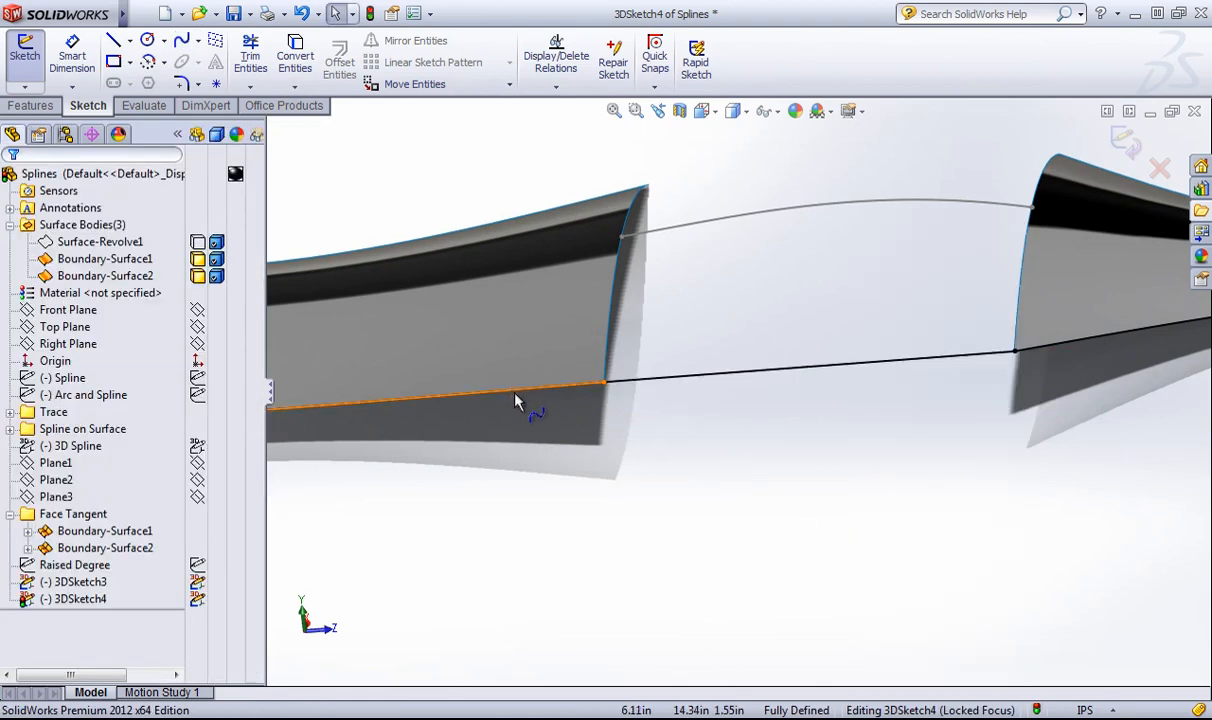
- Add Equal Curvature relations between the lower bridging spline and the converted bottom edge at each of its ends
click(693, 386)
ctrl+click(714, 380)
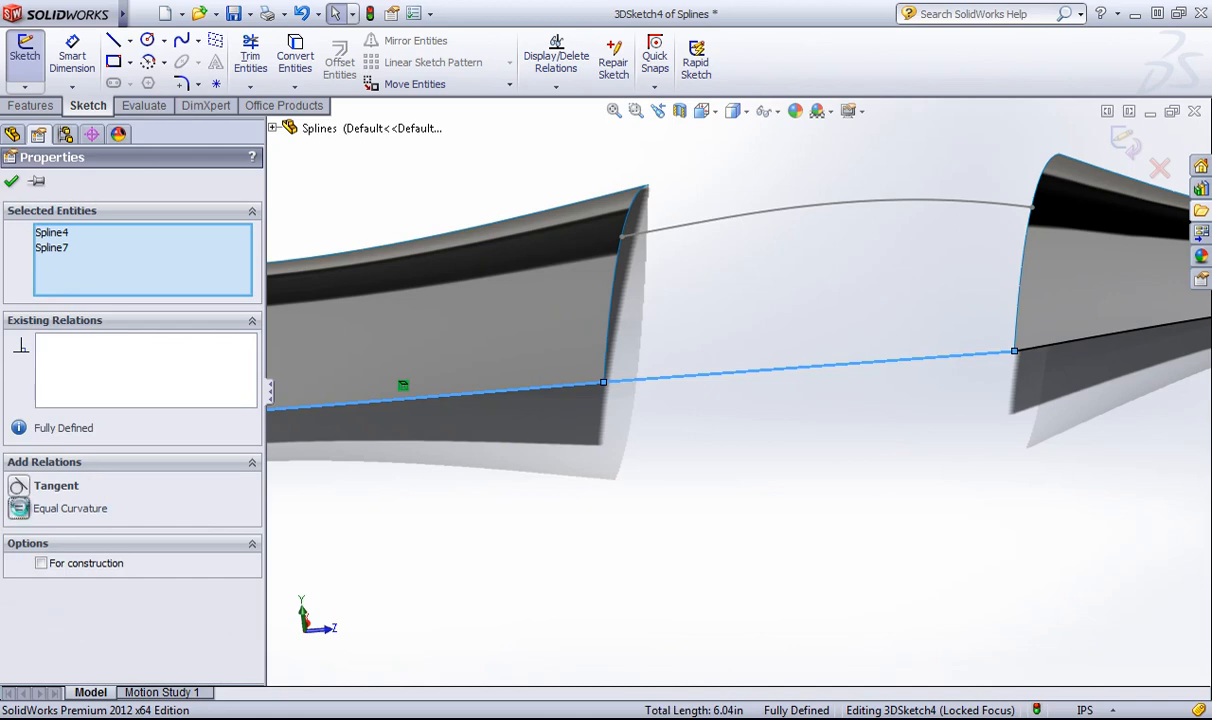
click(70, 508)
click(693, 490)
click(950, 357)
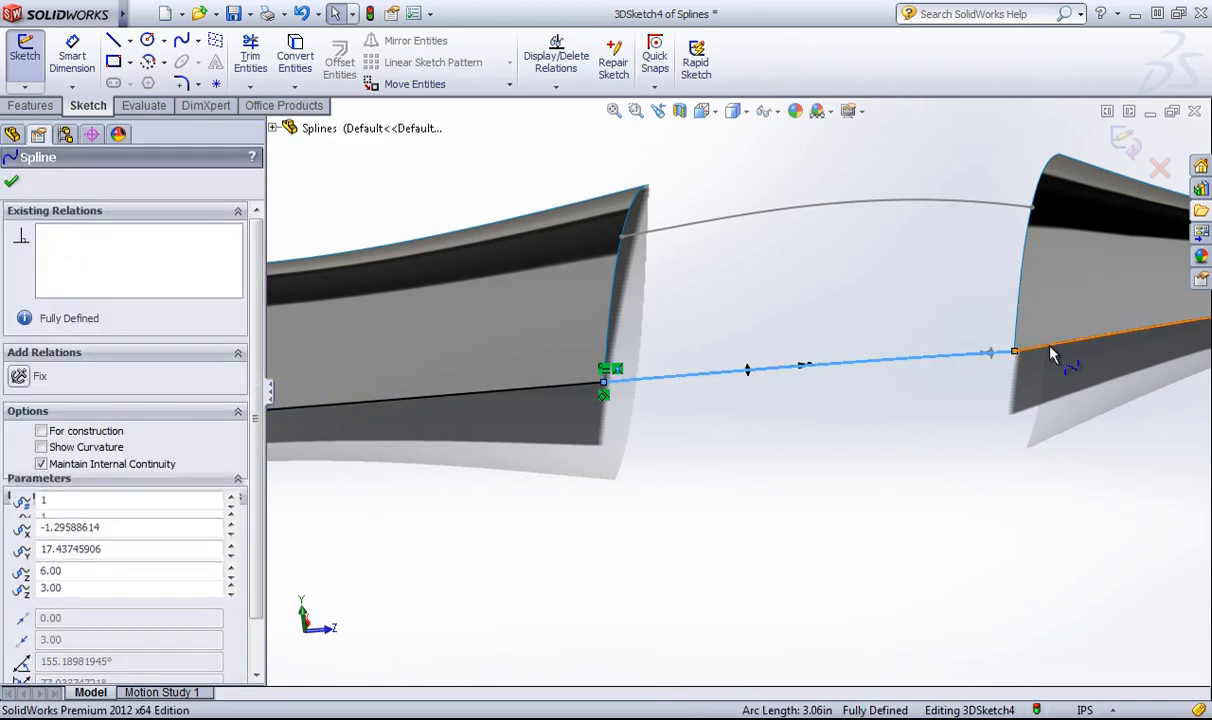
ctrl+click(1052, 352)
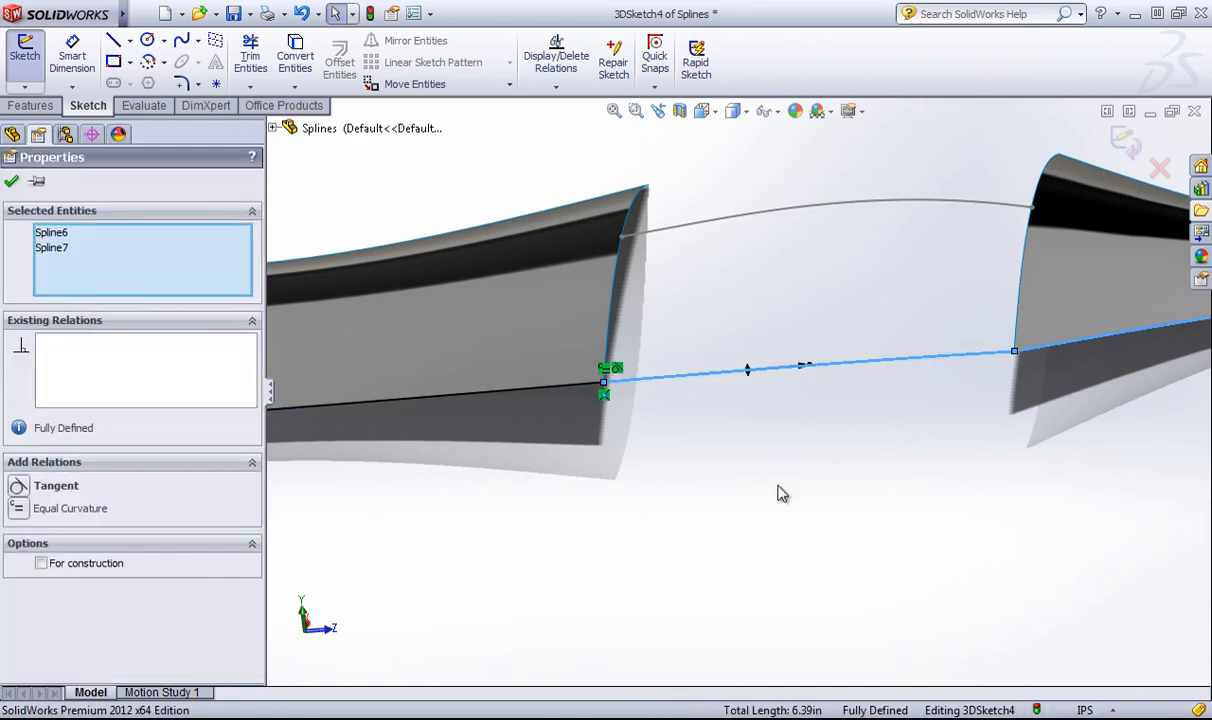
click(16, 510)
click(903, 427)
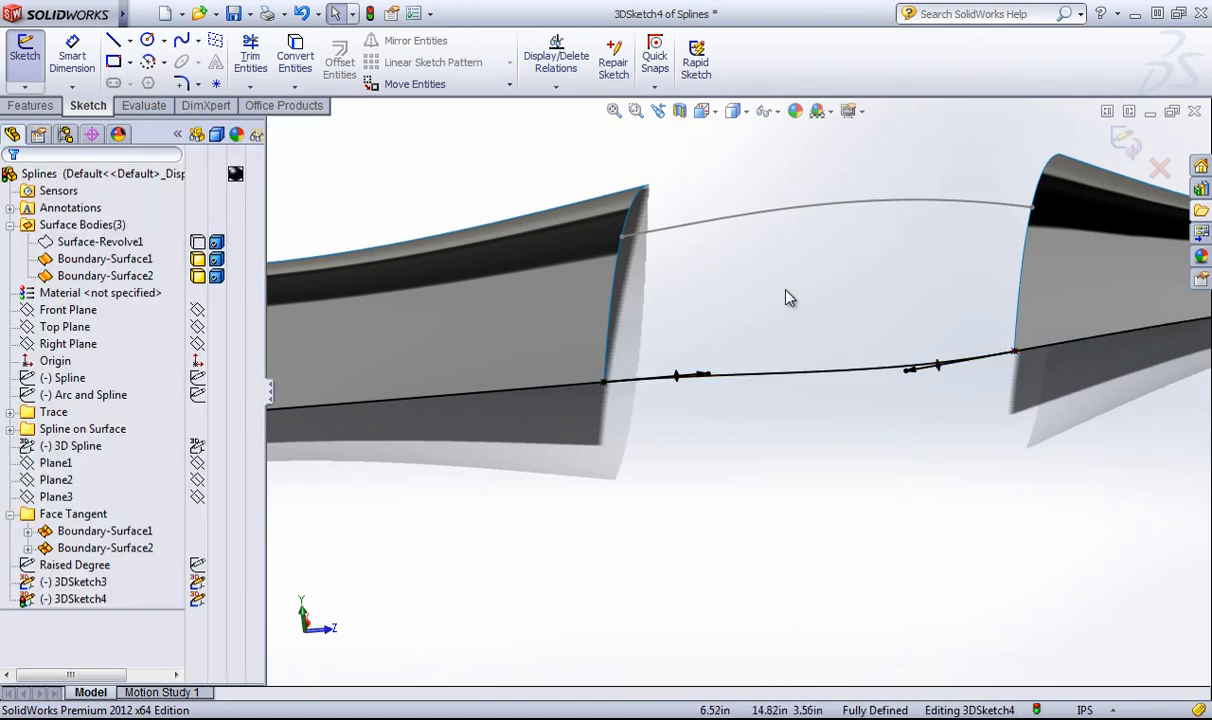
- Convert the top edges of both boundary surfaces into entities of the 3D sketch
middle_drag(787, 297, 790, 395)
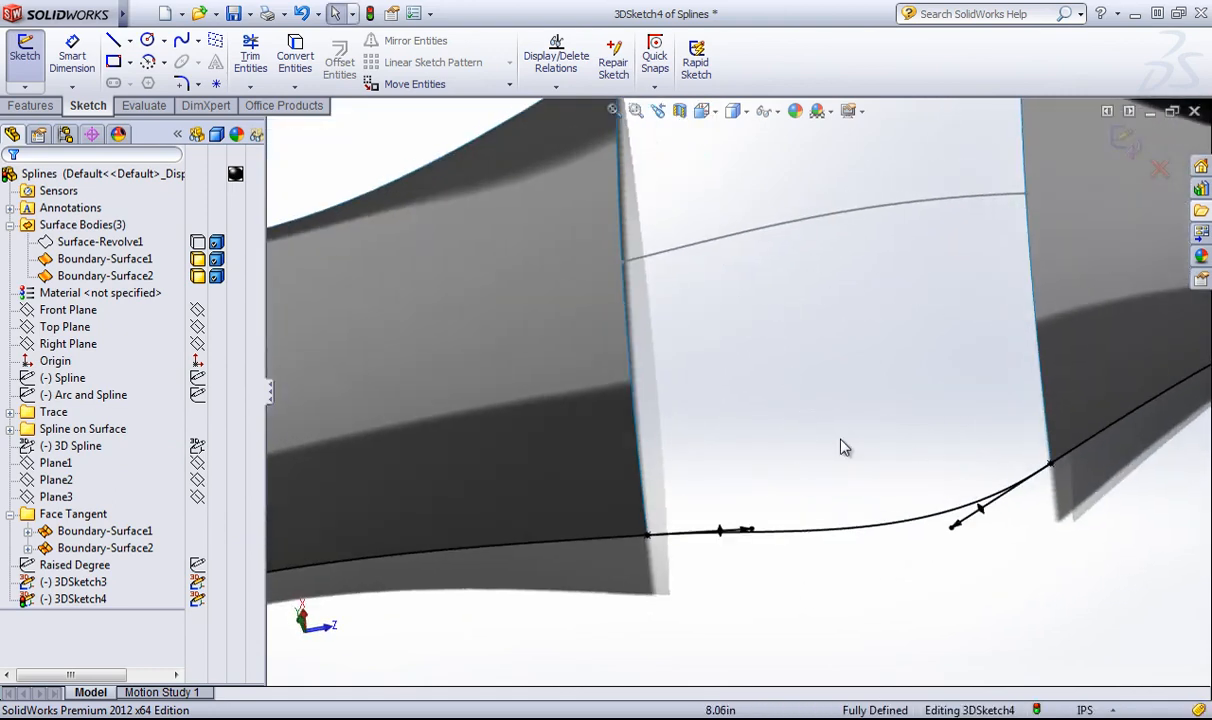
scroll(841, 439, up, 3)
middle_drag(875, 437, 909, 457)
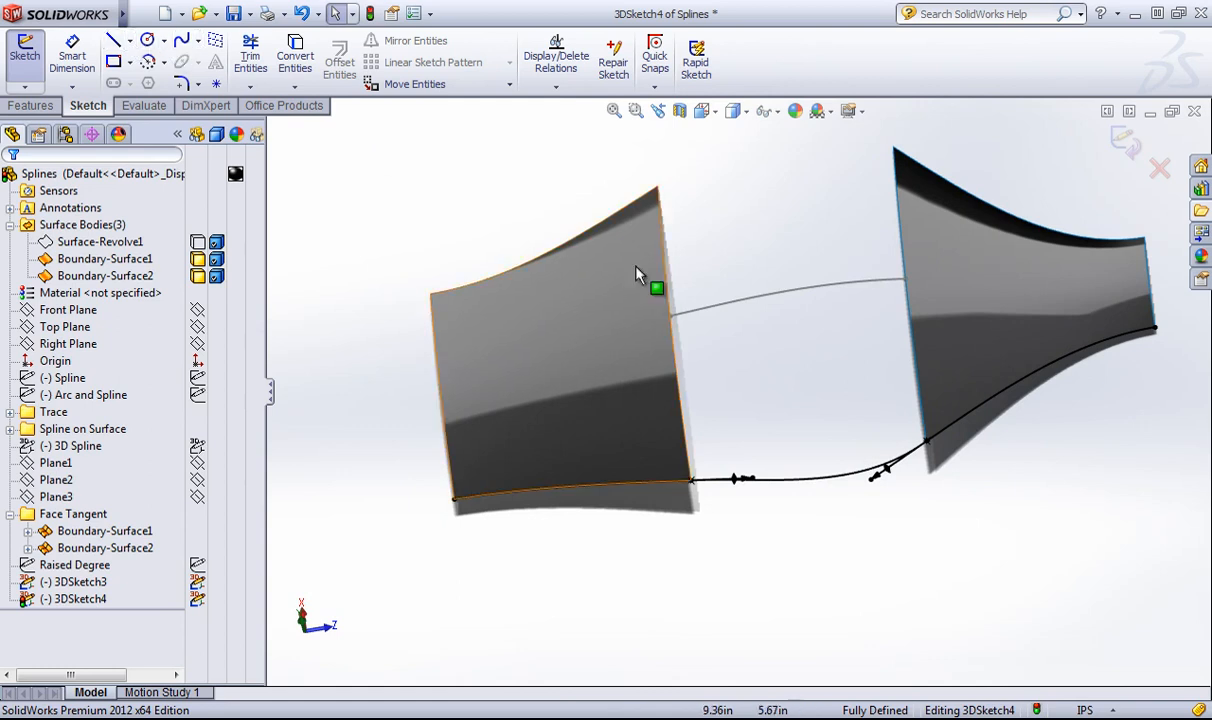
click(571, 245)
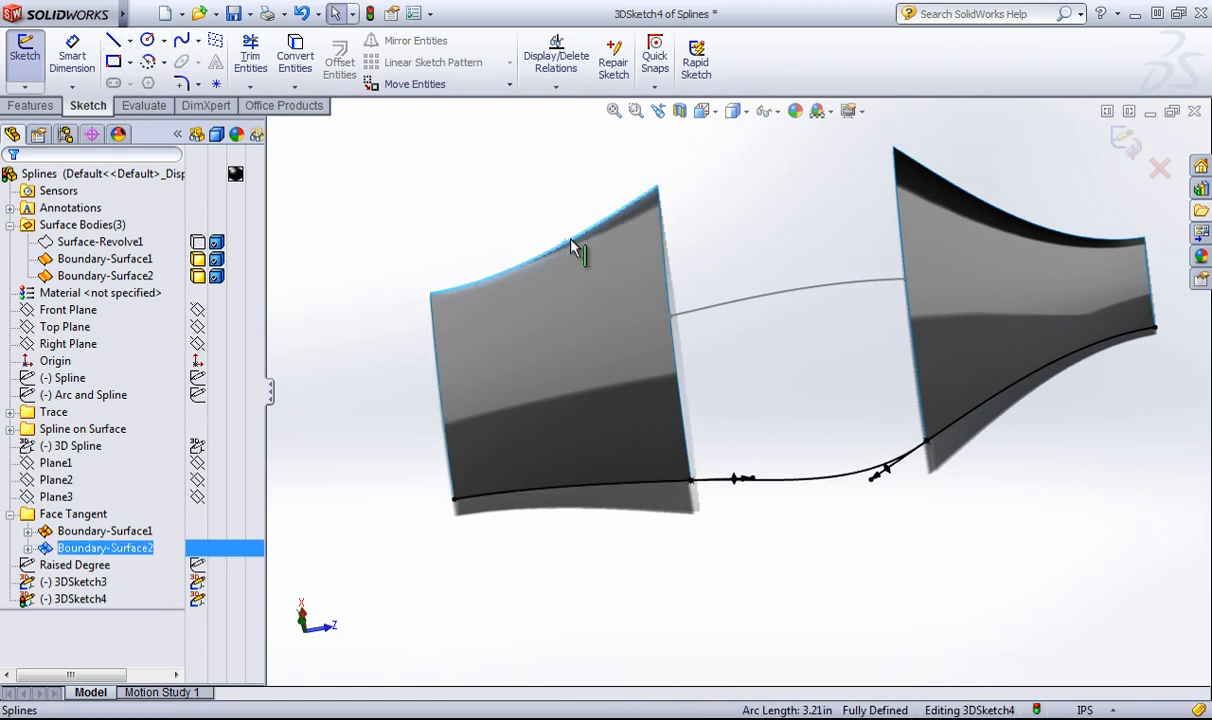
click(296, 60)
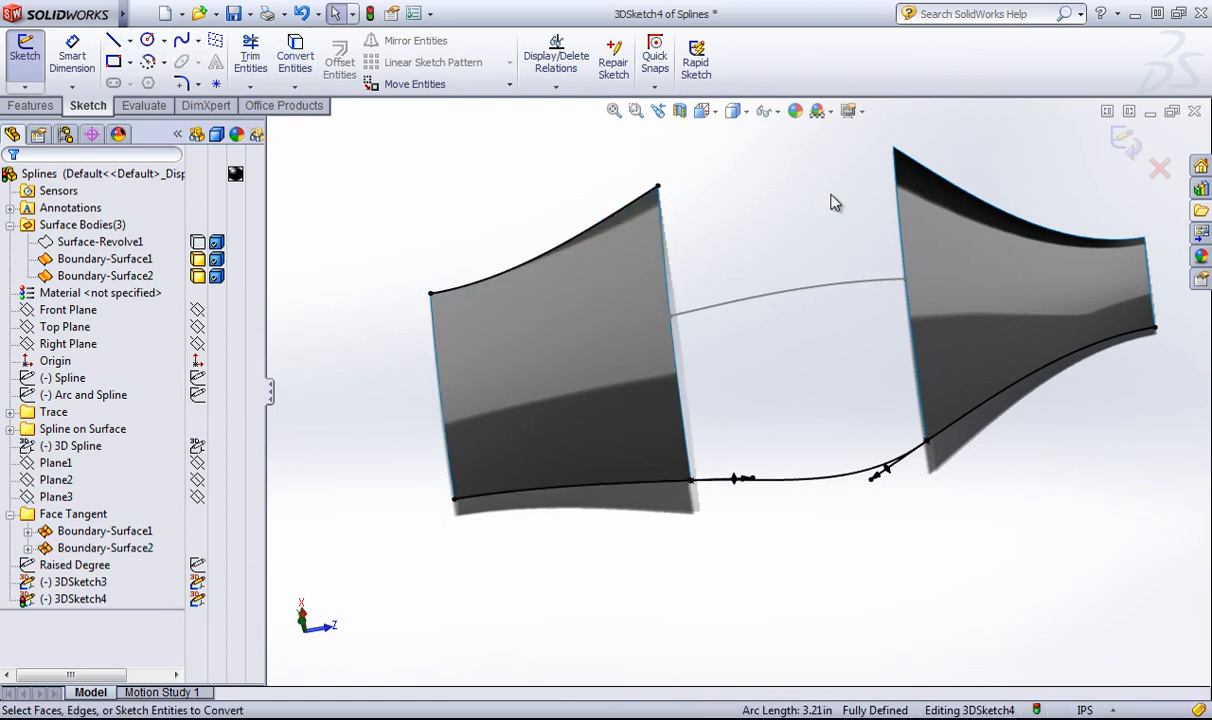
click(968, 196)
click(287, 62)
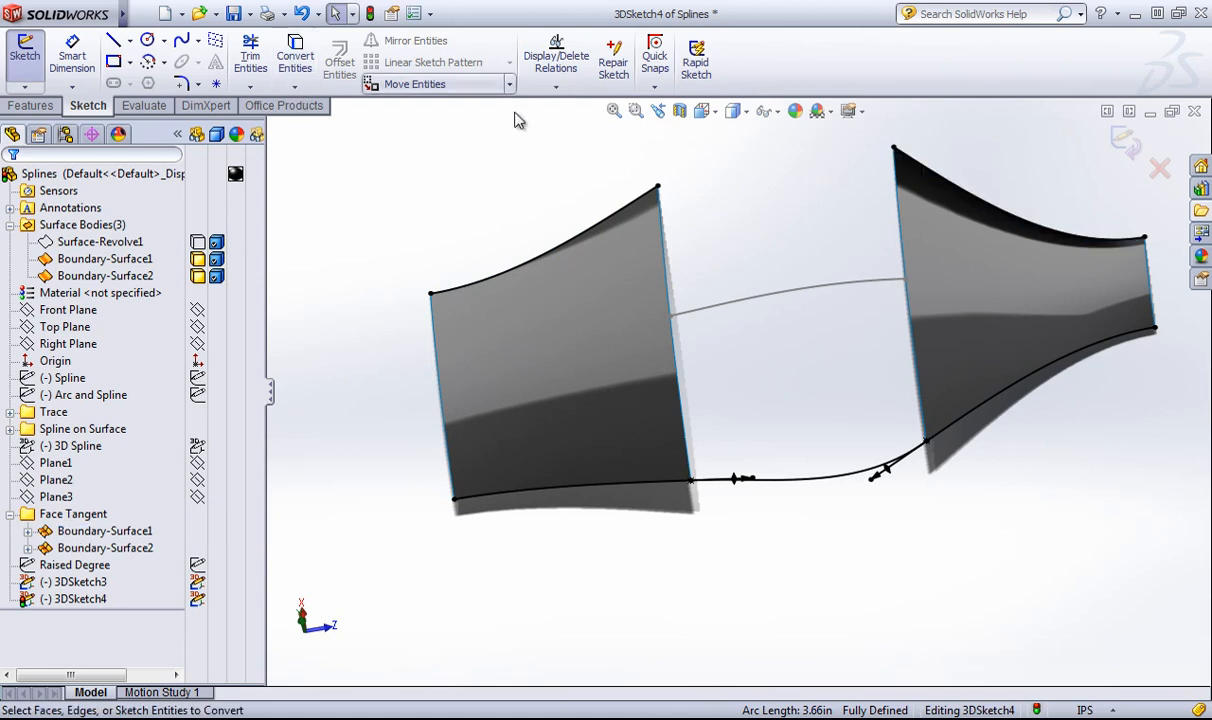
- Create a constrained Fit Spline across the two converted top edges with Closed spline turned off, and exit the 3D sketch
click(197, 41)
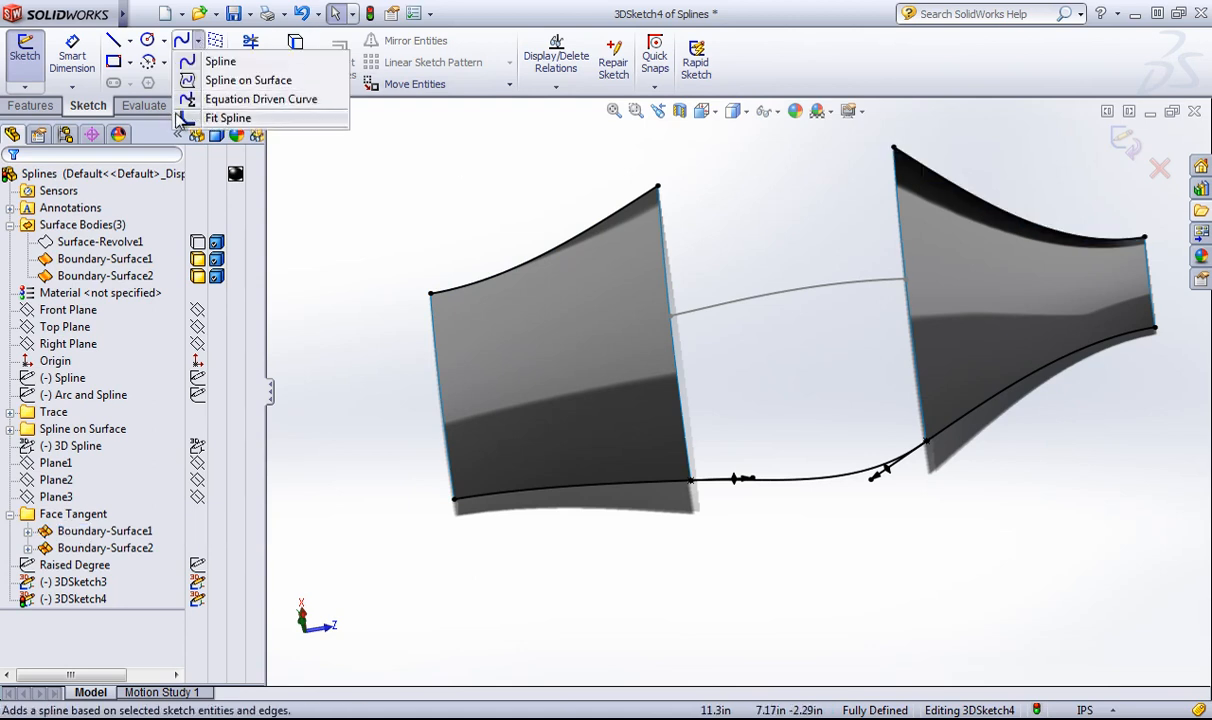
click(228, 119)
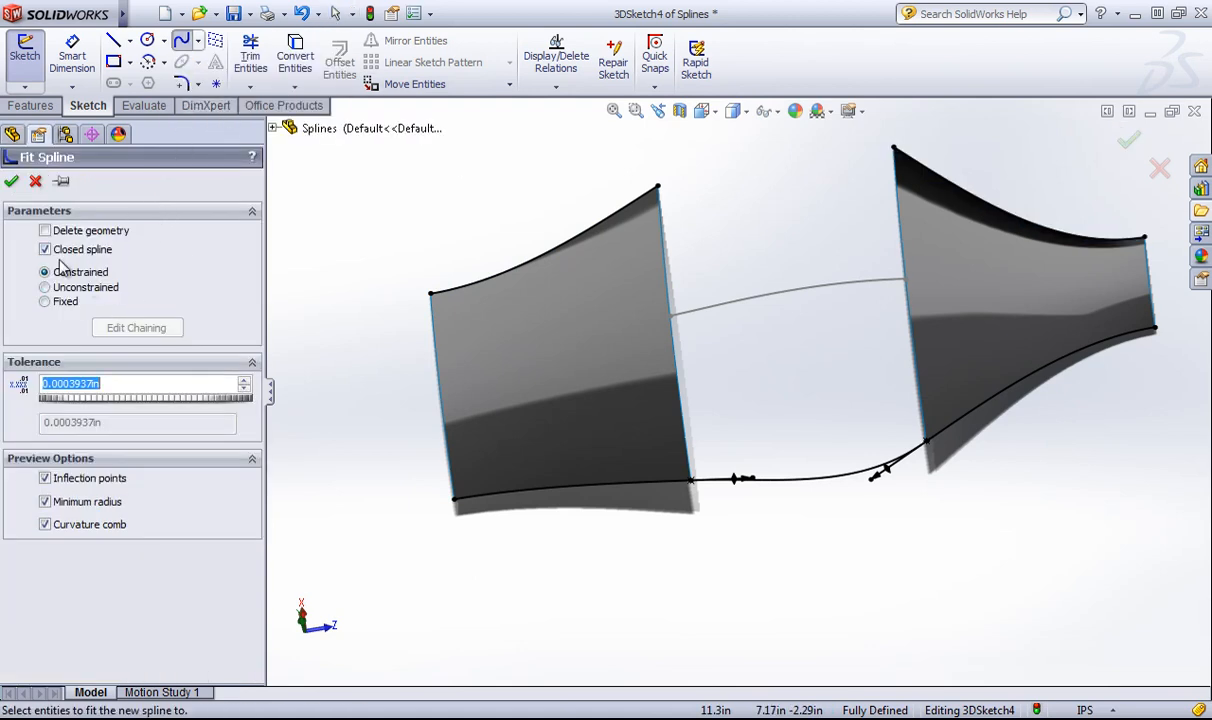
click(617, 213)
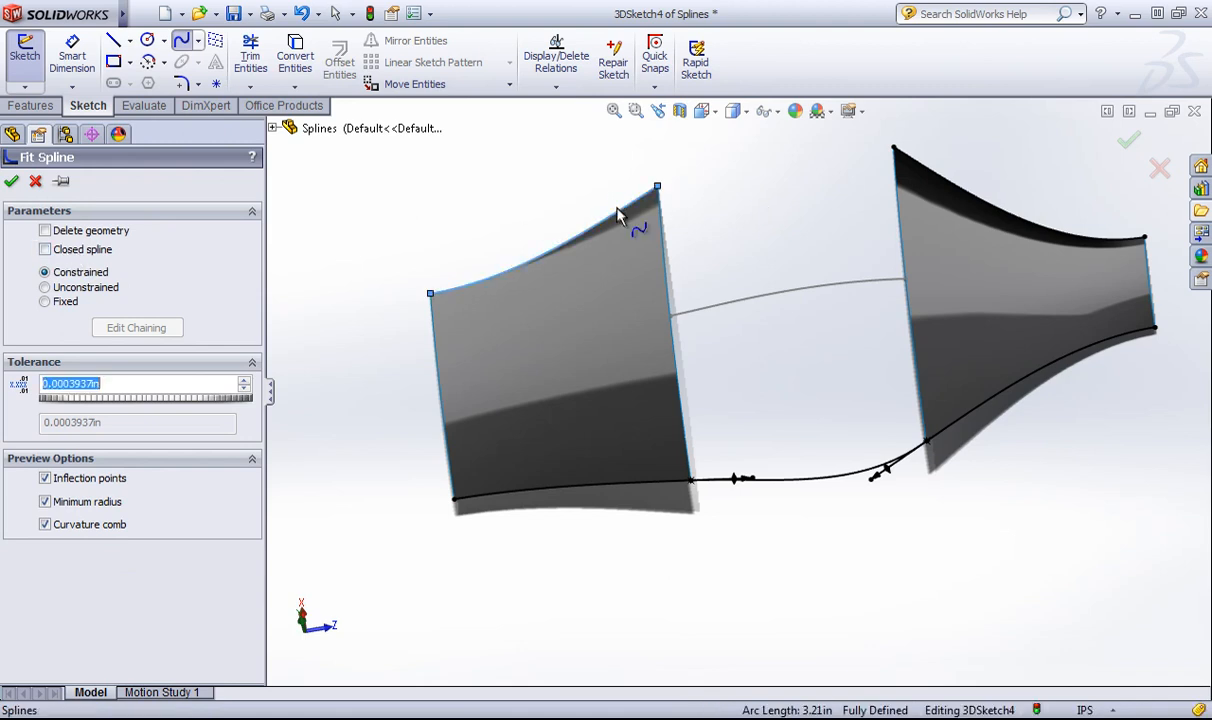
click(945, 185)
middle_drag(920, 238, 955, 197)
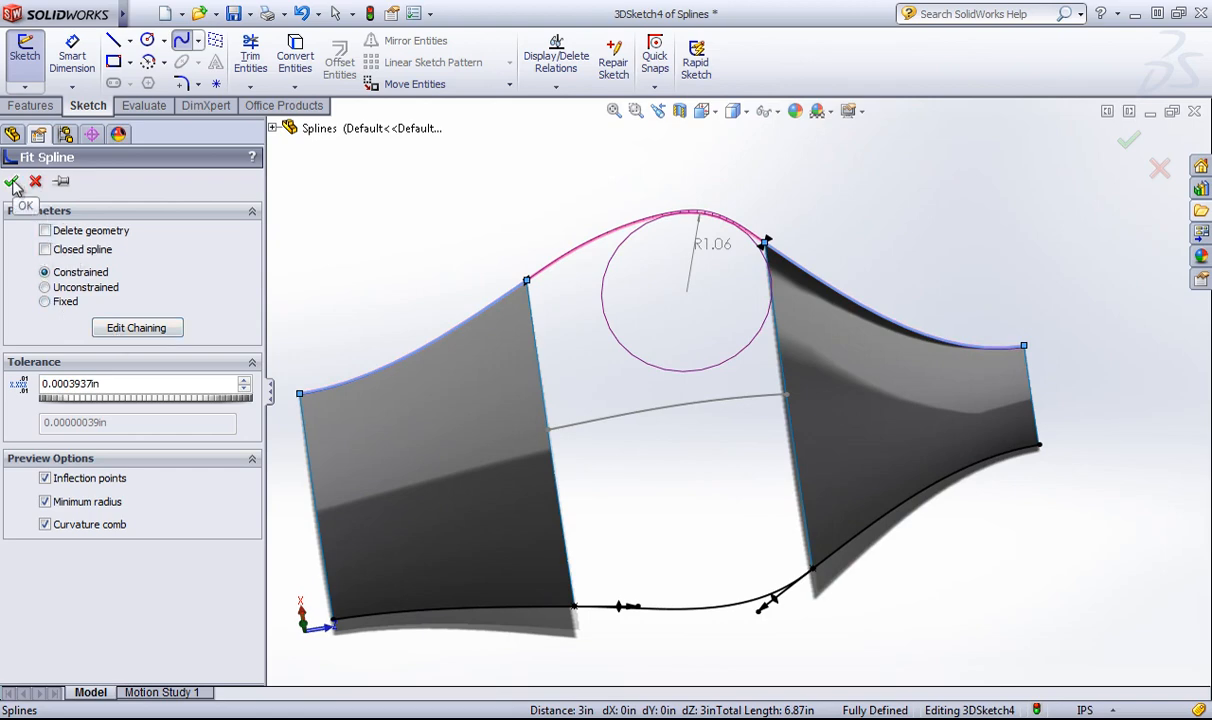
click(13, 182)
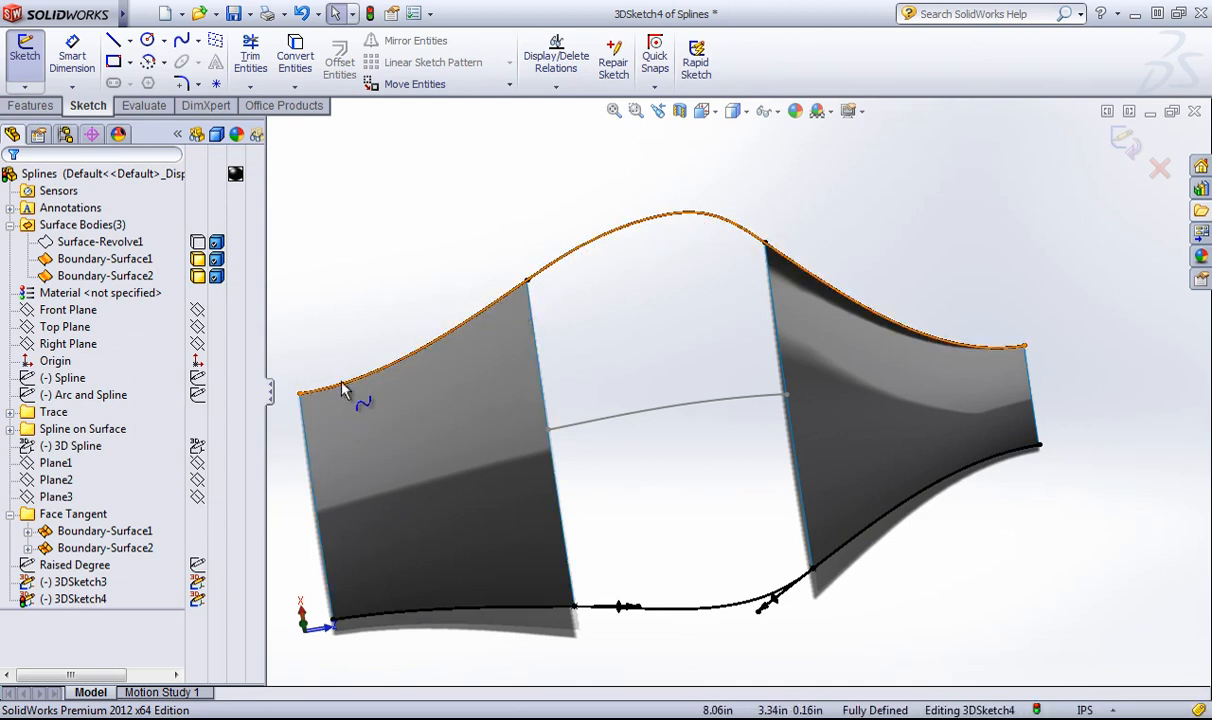
click(1124, 141)
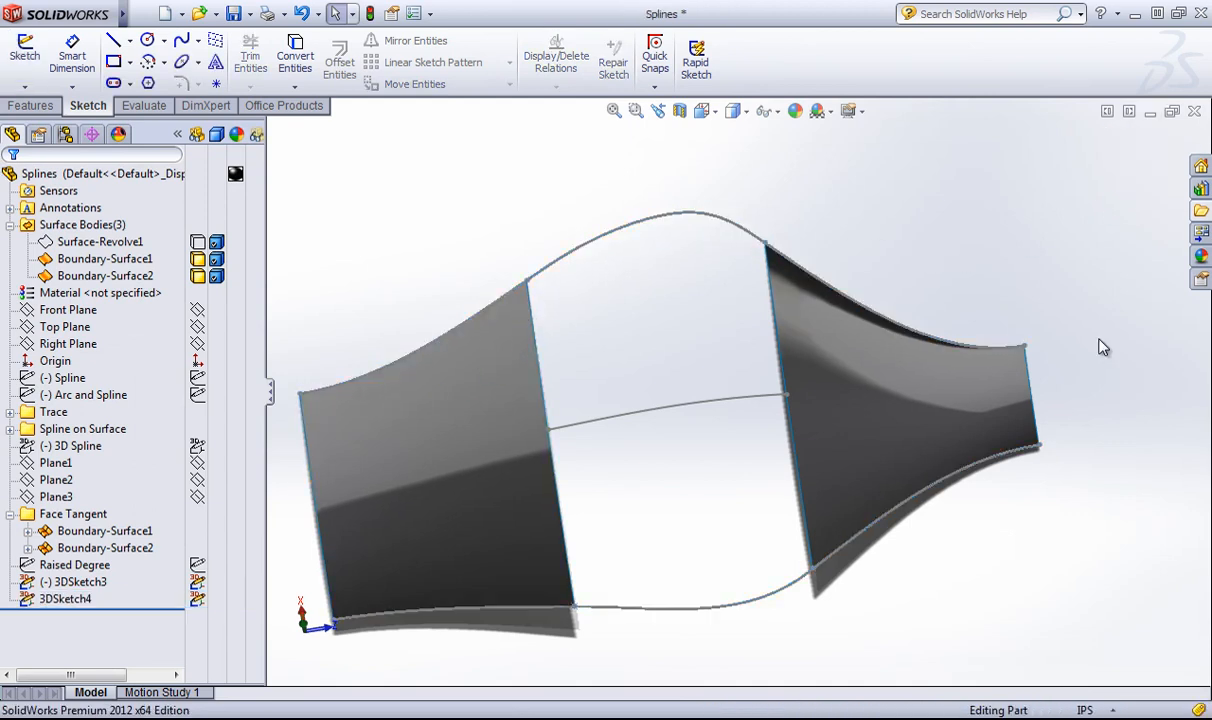
- Add the Surfaces tool set to the CommandManager and display its commands
middle_drag(1103, 347, 935, 284)
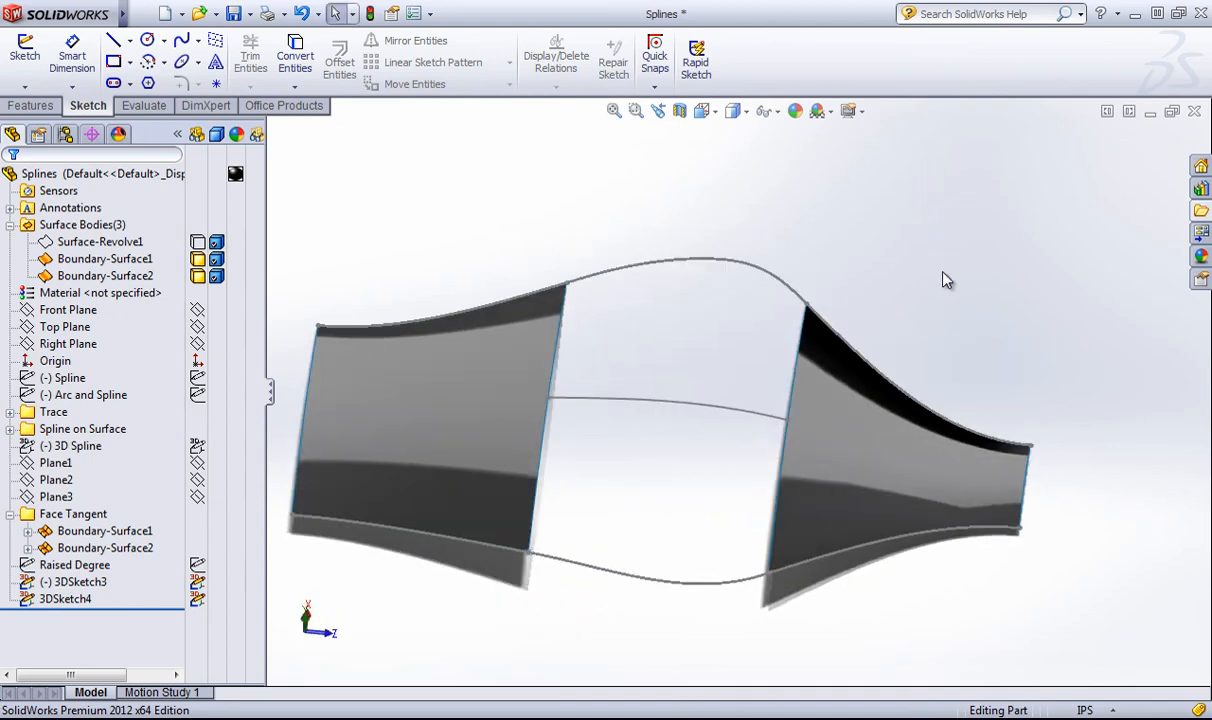
right_click(162, 108)
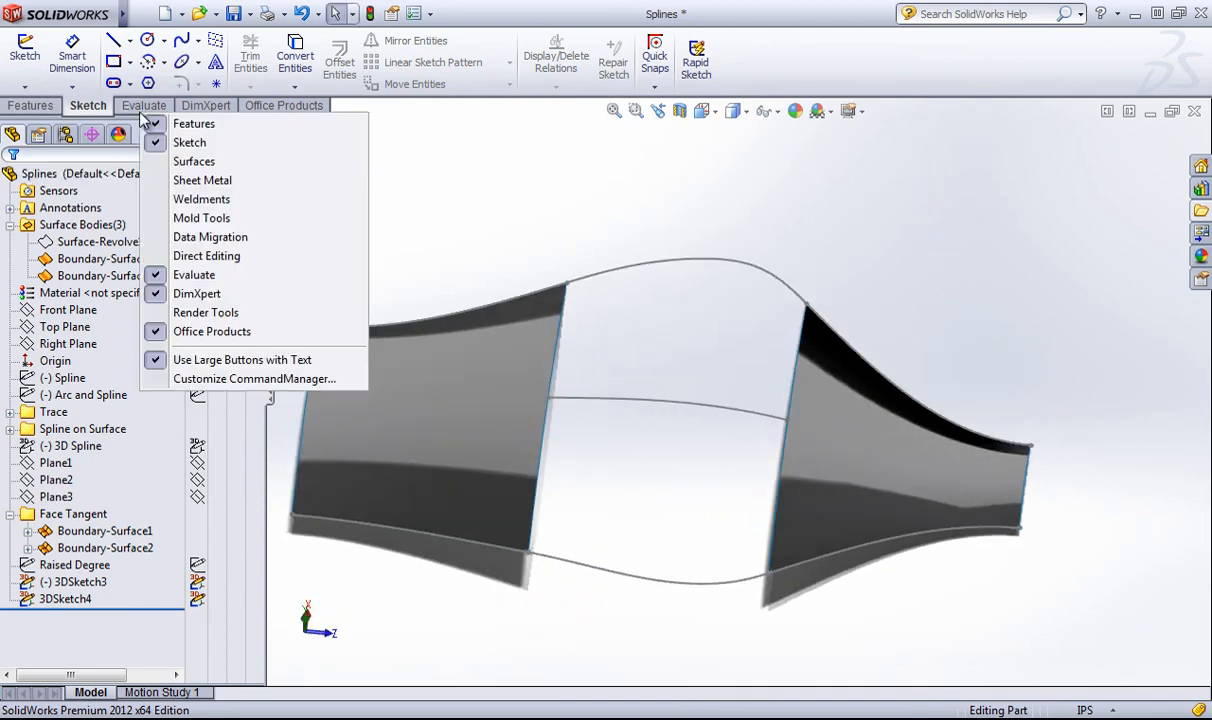
click(205, 160)
middle_drag(476, 253, 476, 203)
click(147, 106)
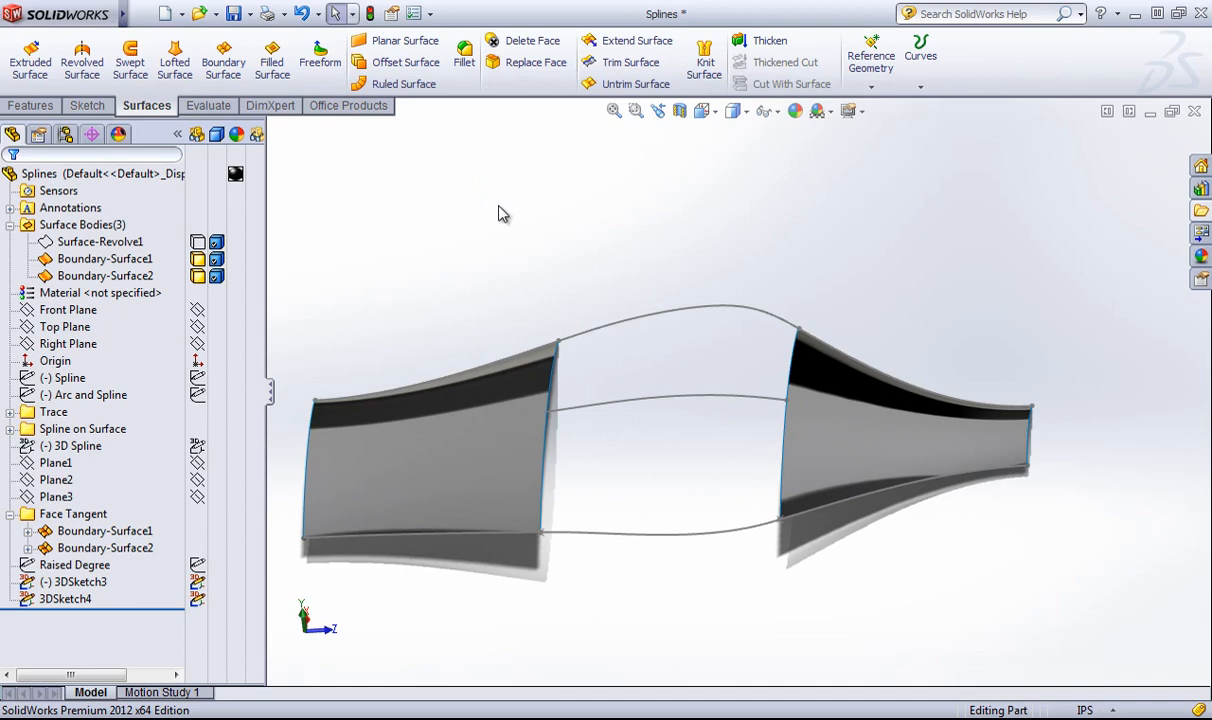
- Start a Boundary Surface with the facing side edges of the two existing surfaces as Direction 1 curves
middle_drag(554, 360, 690, 335)
click(232, 172)
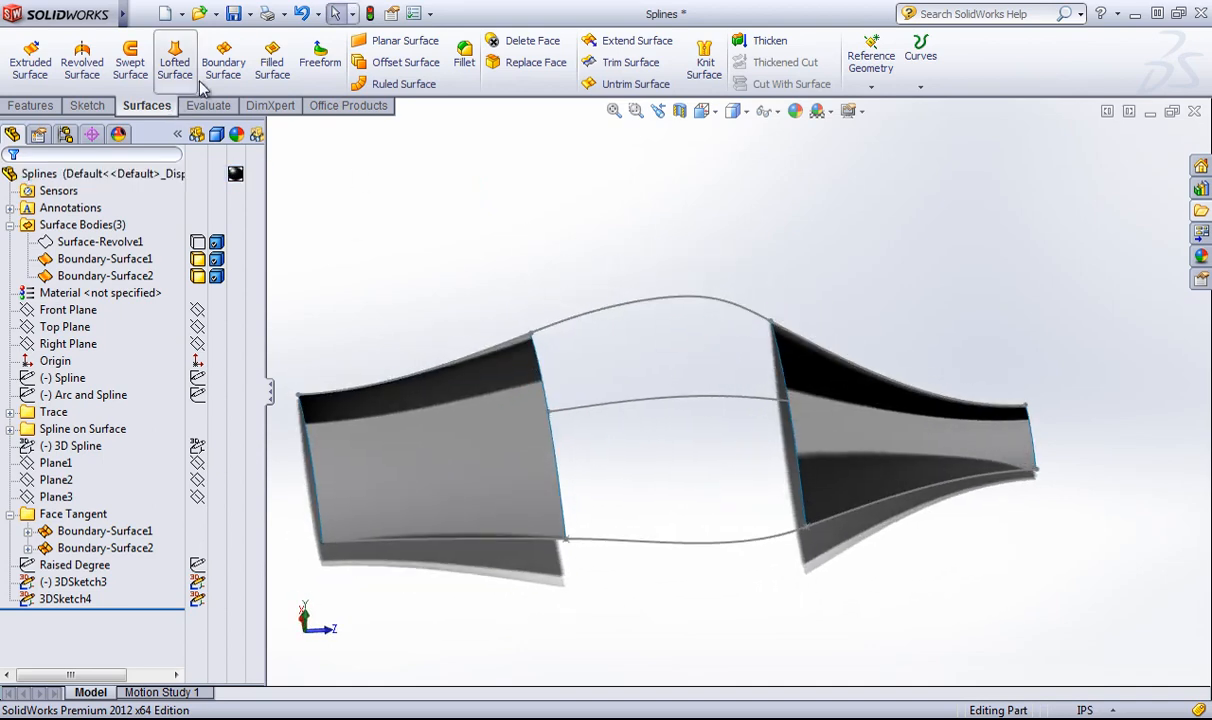
click(223, 60)
click(566, 382)
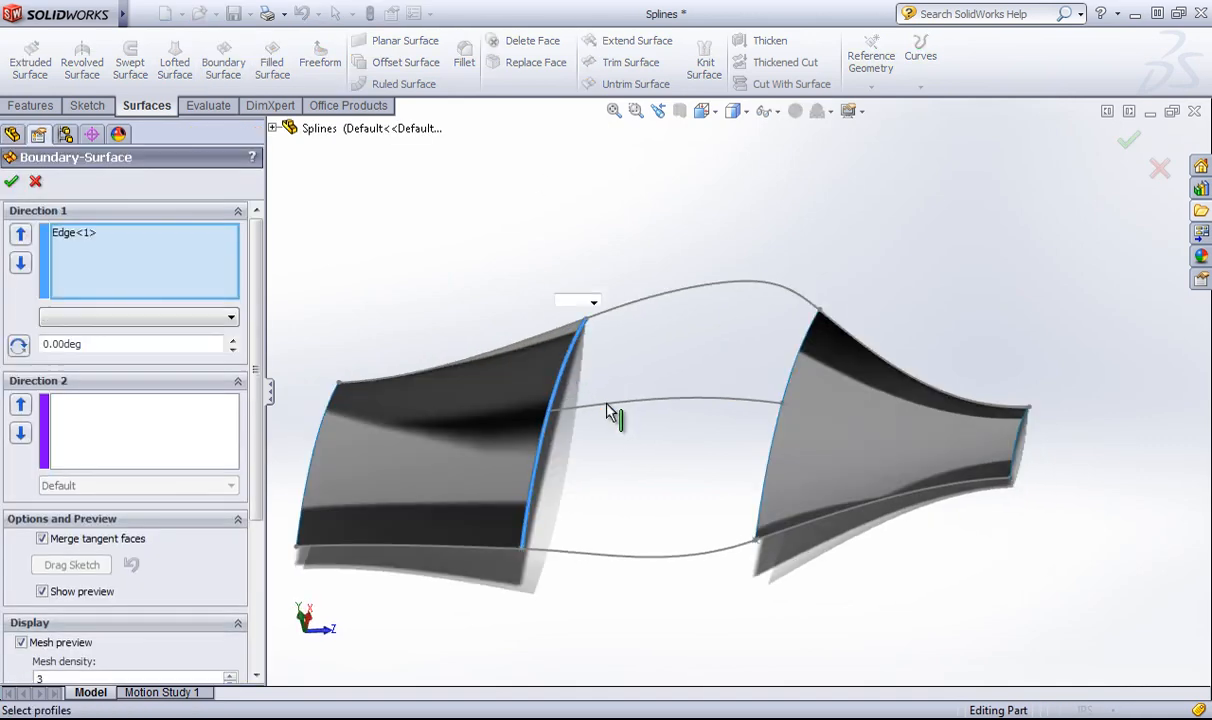
middle_drag(612, 412, 717, 425)
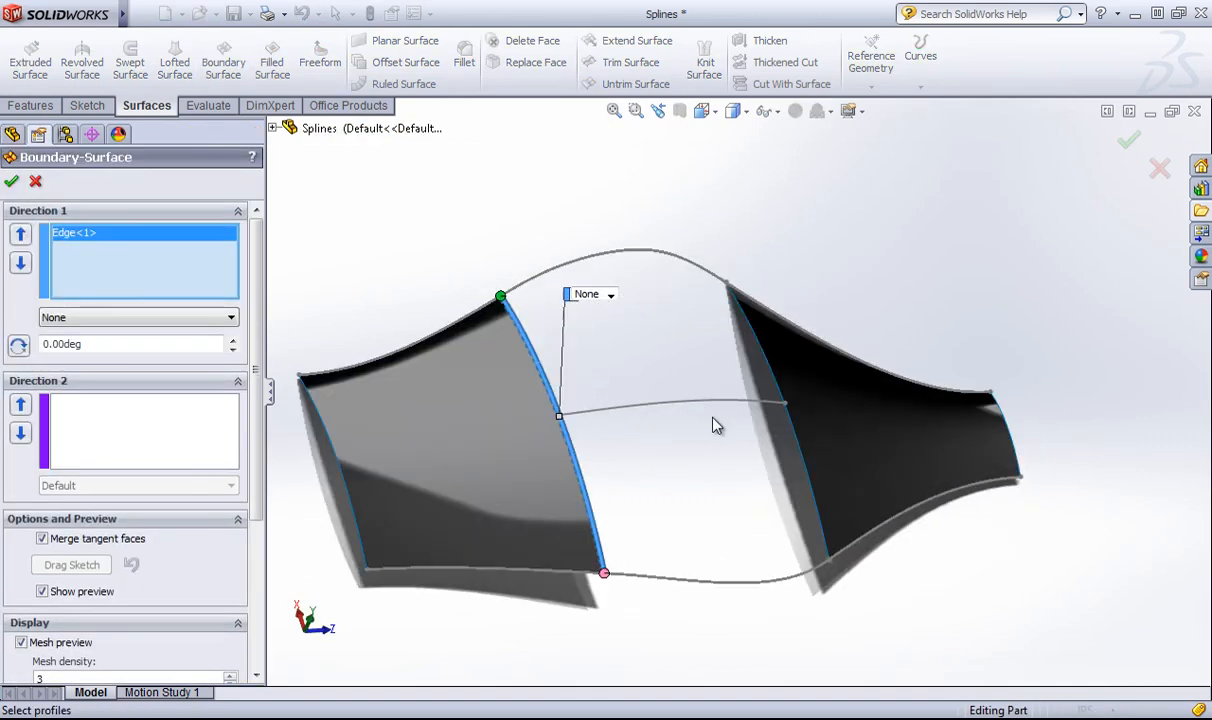
click(770, 368)
middle_drag(770, 368, 622, 398)
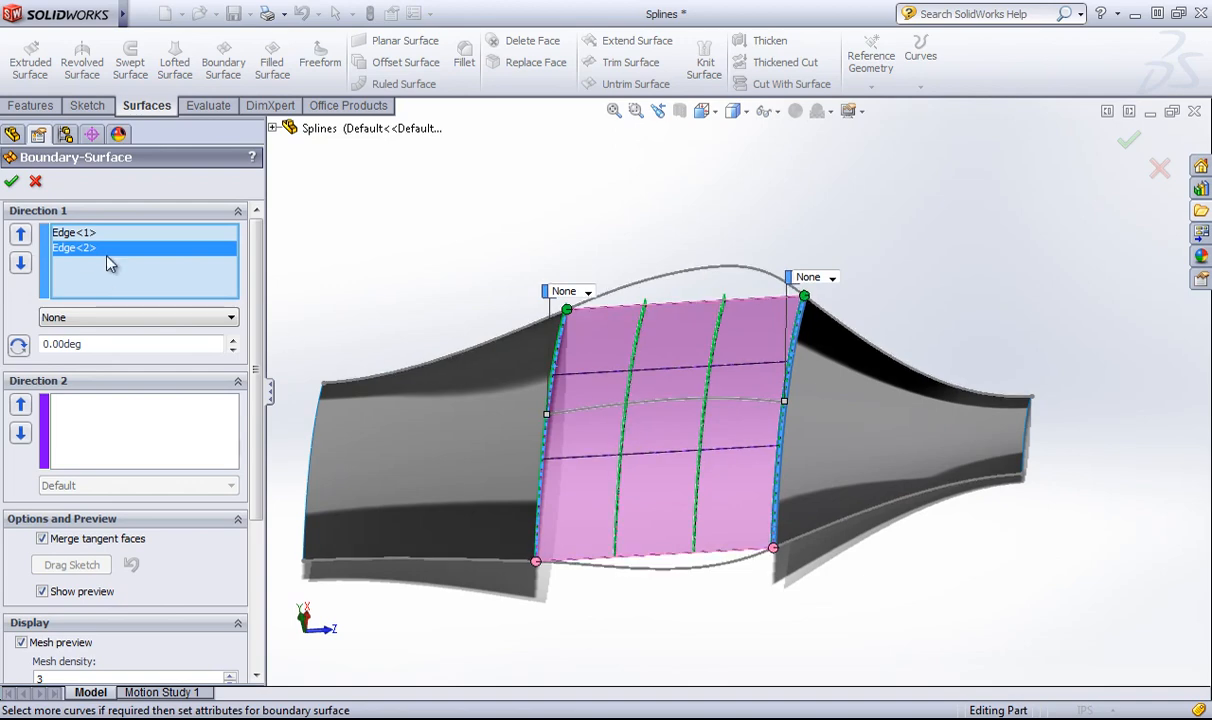
- Set both Direction 1 edges of the boundary surface to Curvature To Face
click(77, 236)
click(100, 317)
click(85, 372)
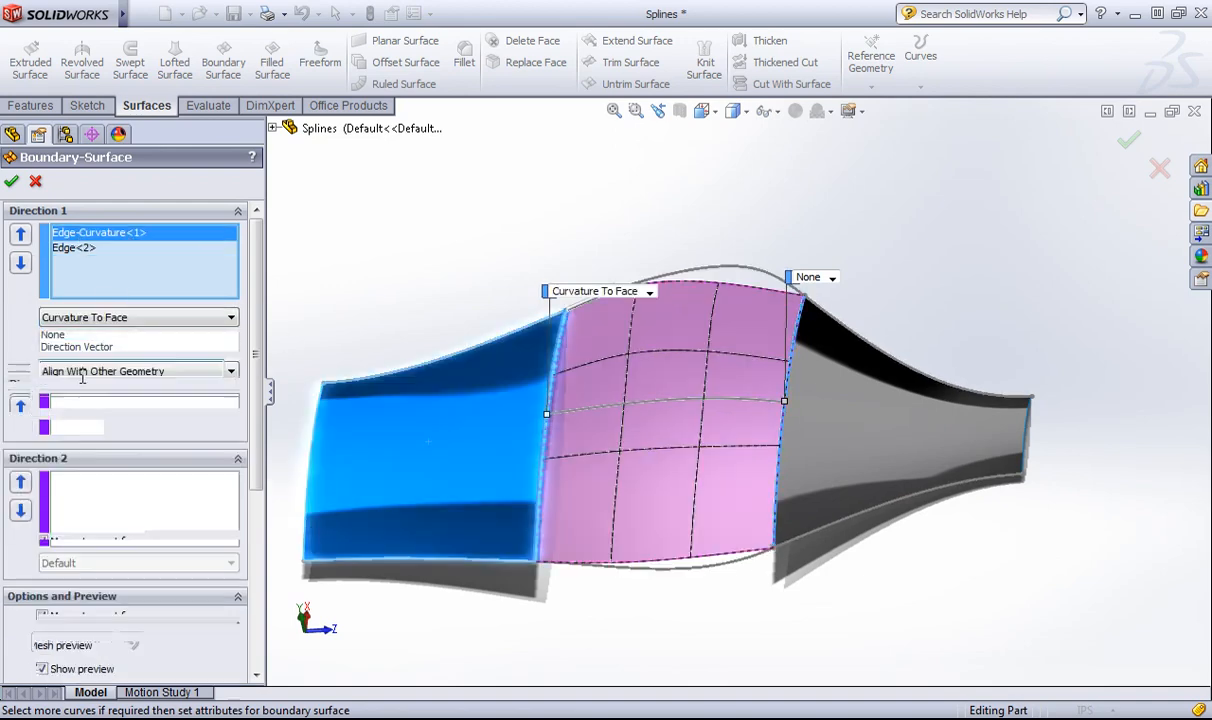
middle_drag(356, 313, 300, 321)
click(87, 247)
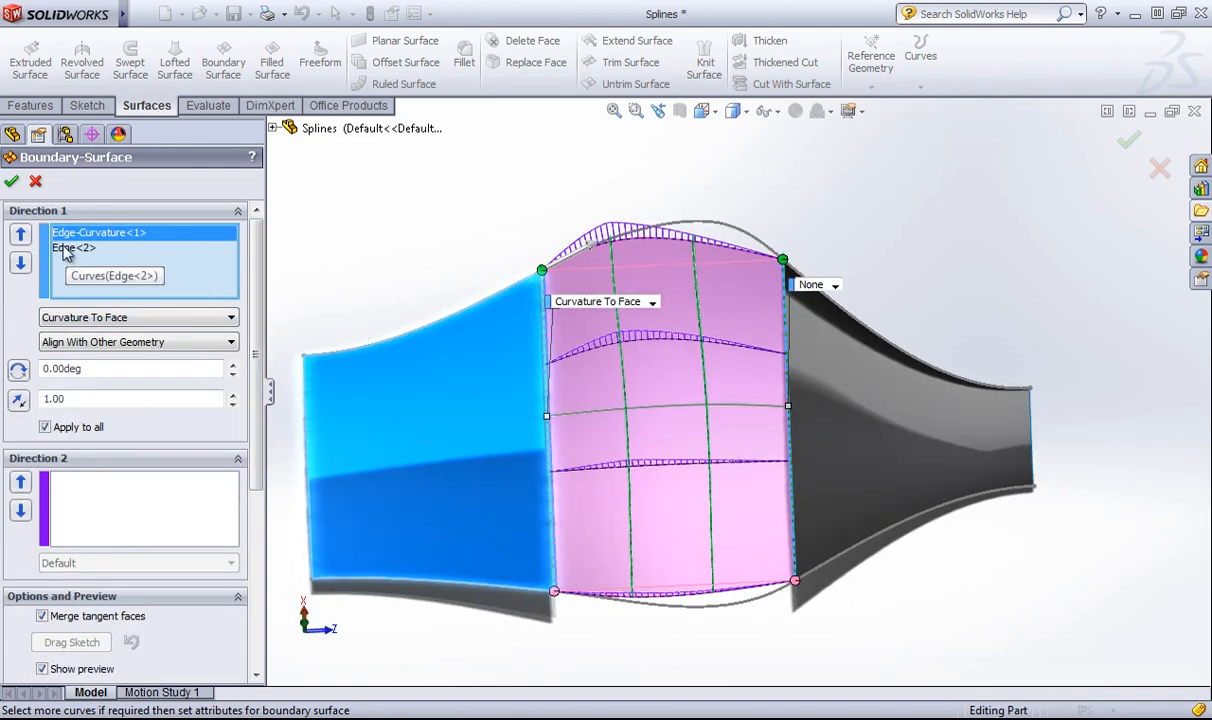
click(100, 317)
click(84, 371)
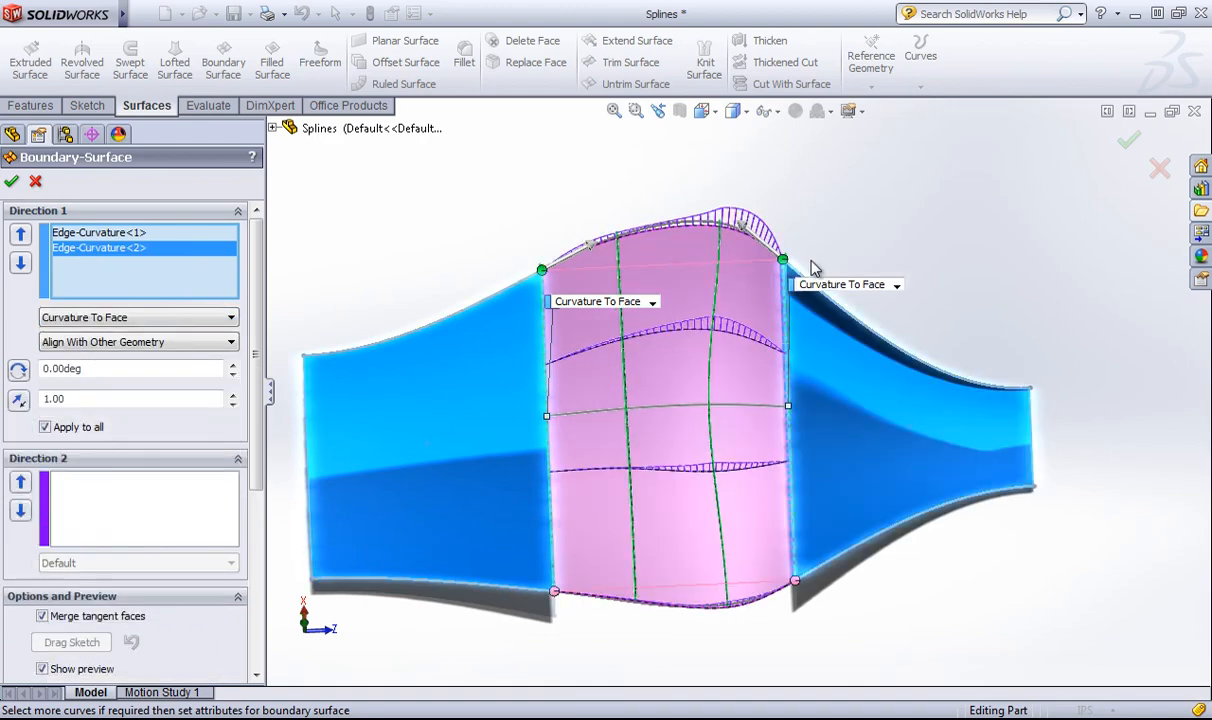
- Add the lower bridging spline as an open group to the Direction 2 curves of the boundary surface
middle_drag(814, 268, 785, 600)
scroll(728, 606, down, 5)
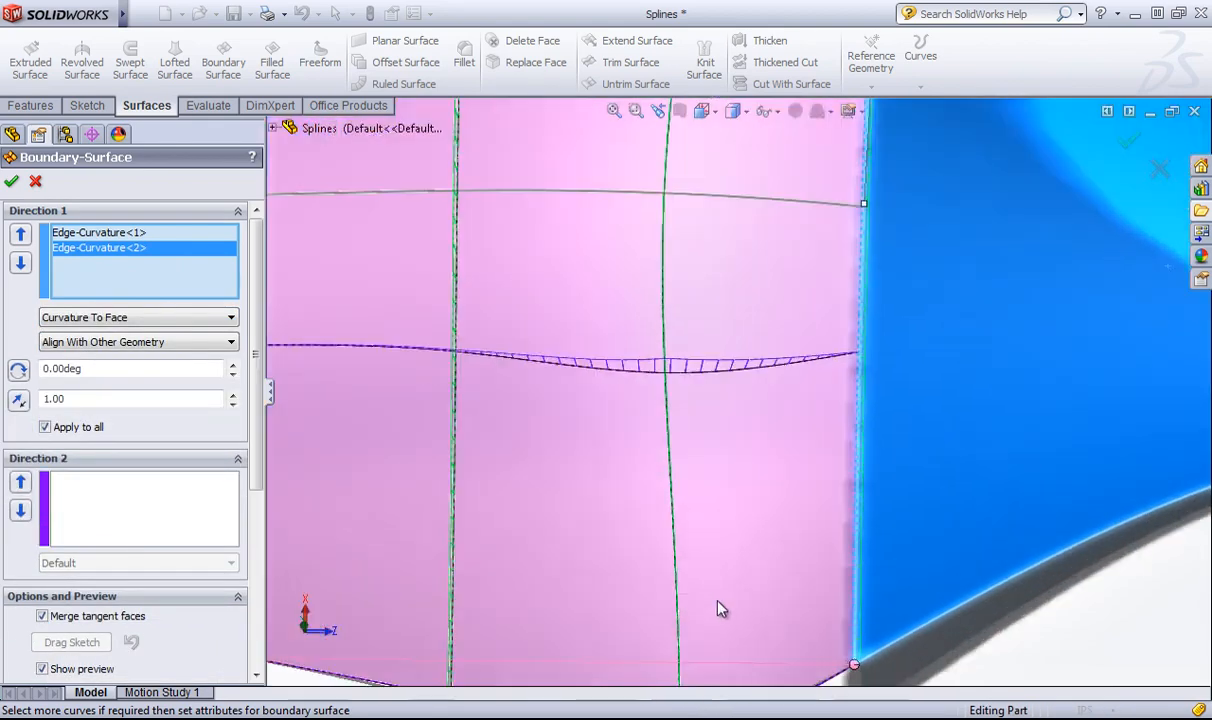
scroll(720, 624, up, 4)
scroll(719, 630, down, 3)
middle_drag(733, 482, 733, 537)
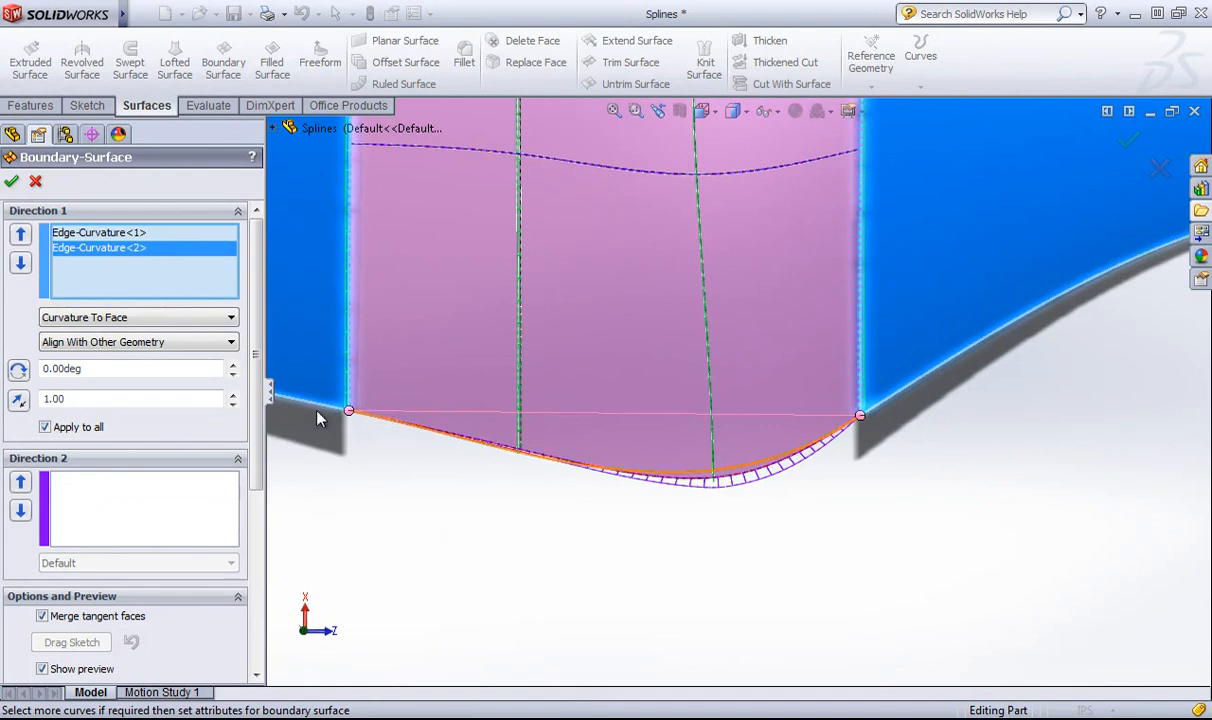
middle_drag(980, 405, 860, 463)
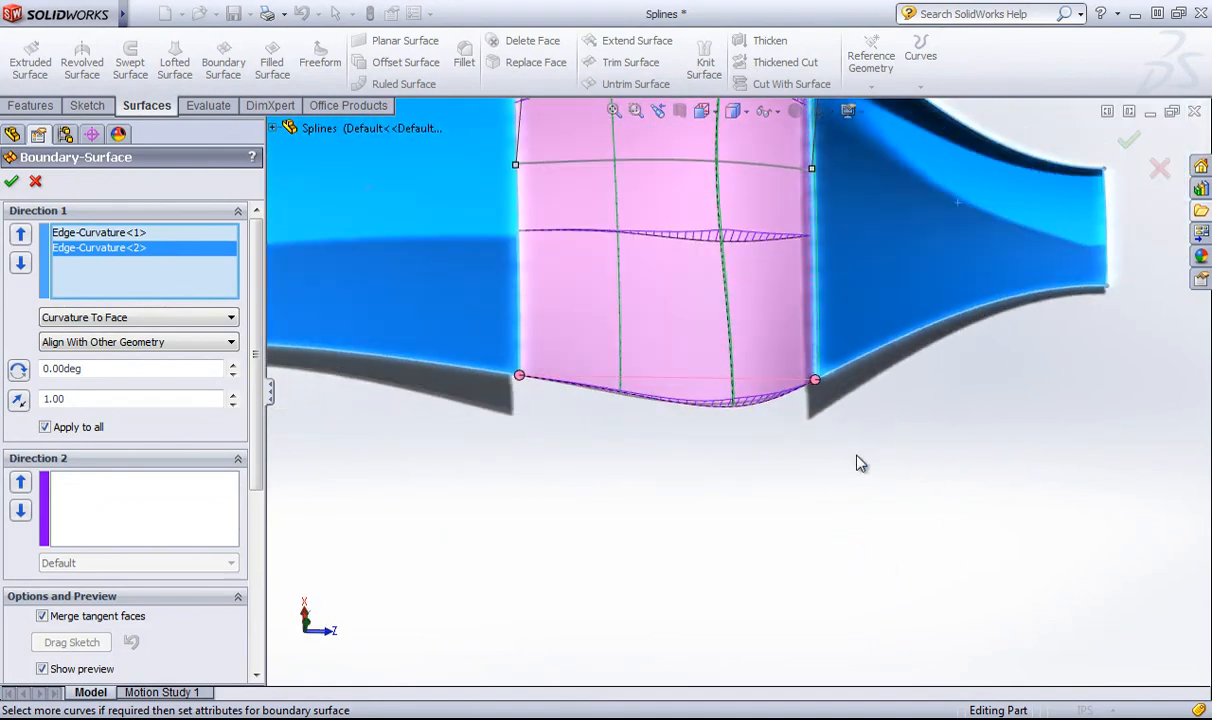
click(45, 488)
click(597, 400)
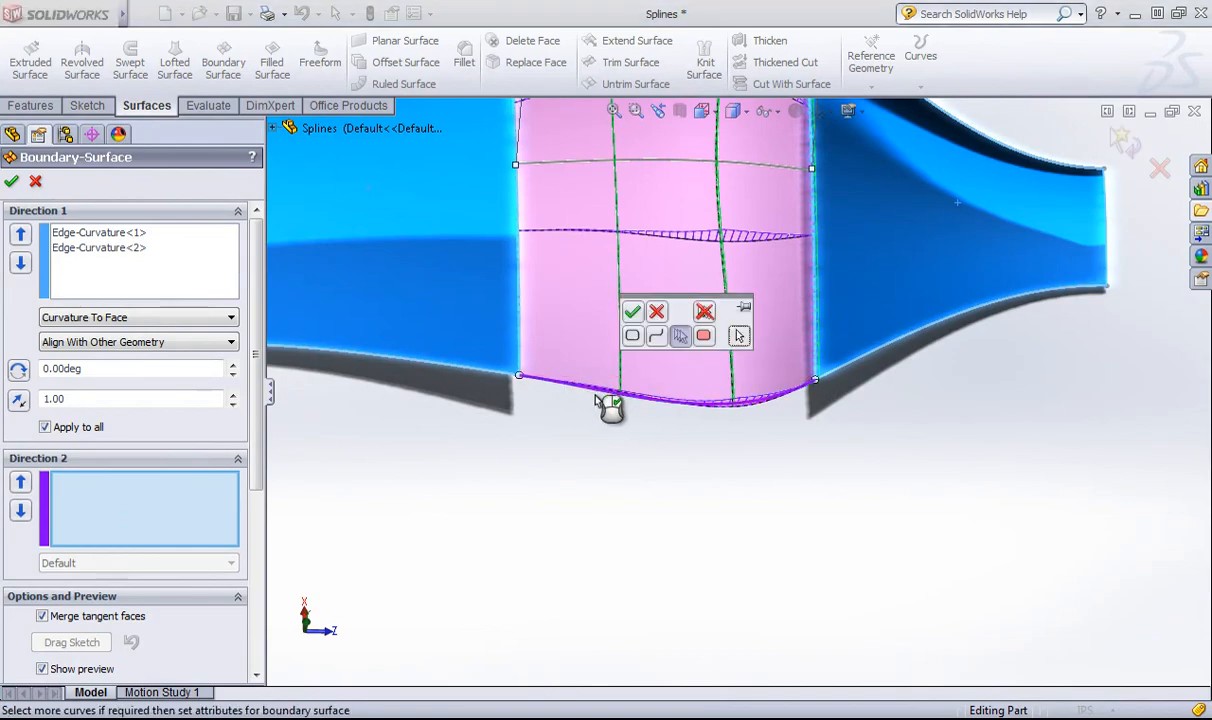
middle_drag(593, 396, 650, 328)
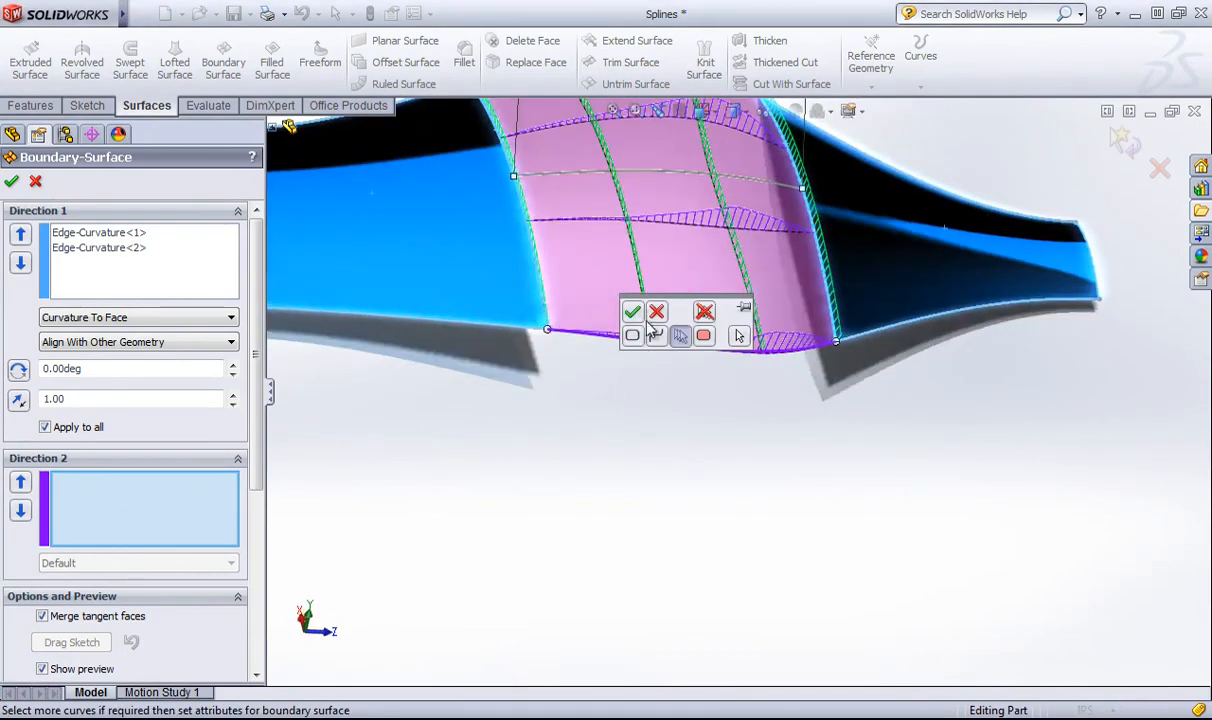
click(635, 313)
- Add only the upper bridging spline, without the adjoining surface edges, as a second open group in Direction 2 of the boundary surface
scroll(692, 422, up, 3)
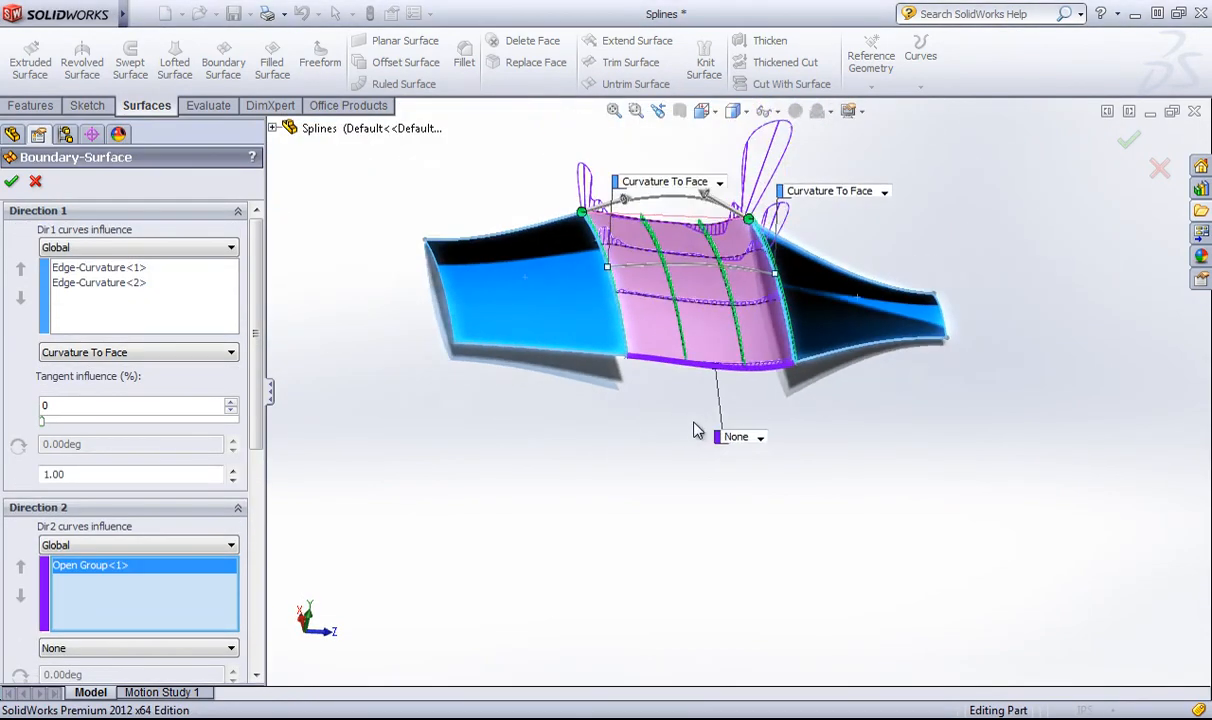
scroll(725, 230, down, 3)
middle_drag(727, 232, 697, 289)
click(697, 289)
scroll(665, 305, down, 2)
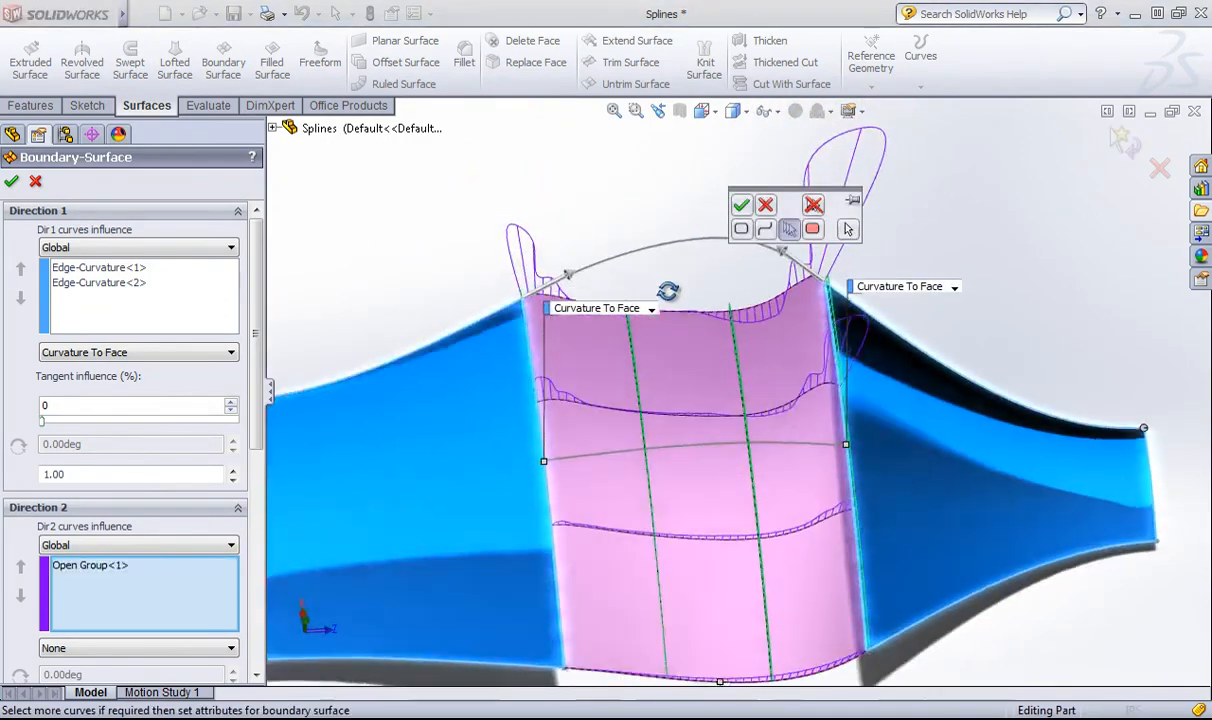
scroll(535, 341, up, 2)
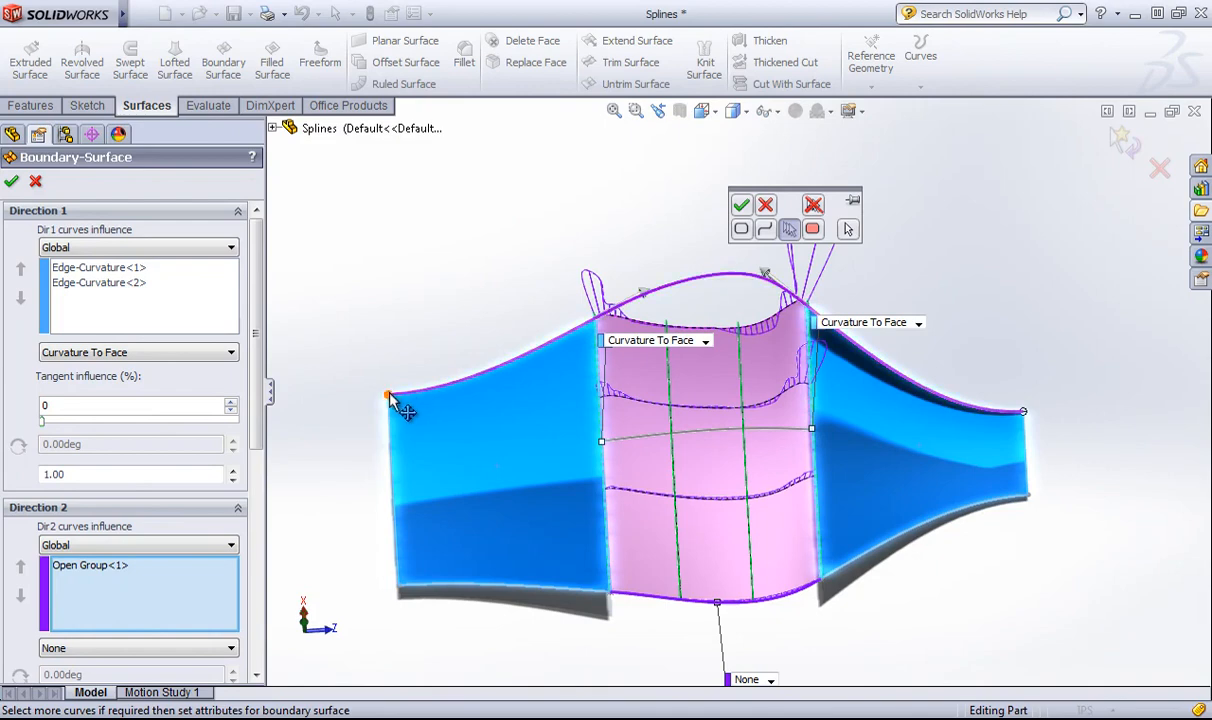
drag(391, 396, 602, 334)
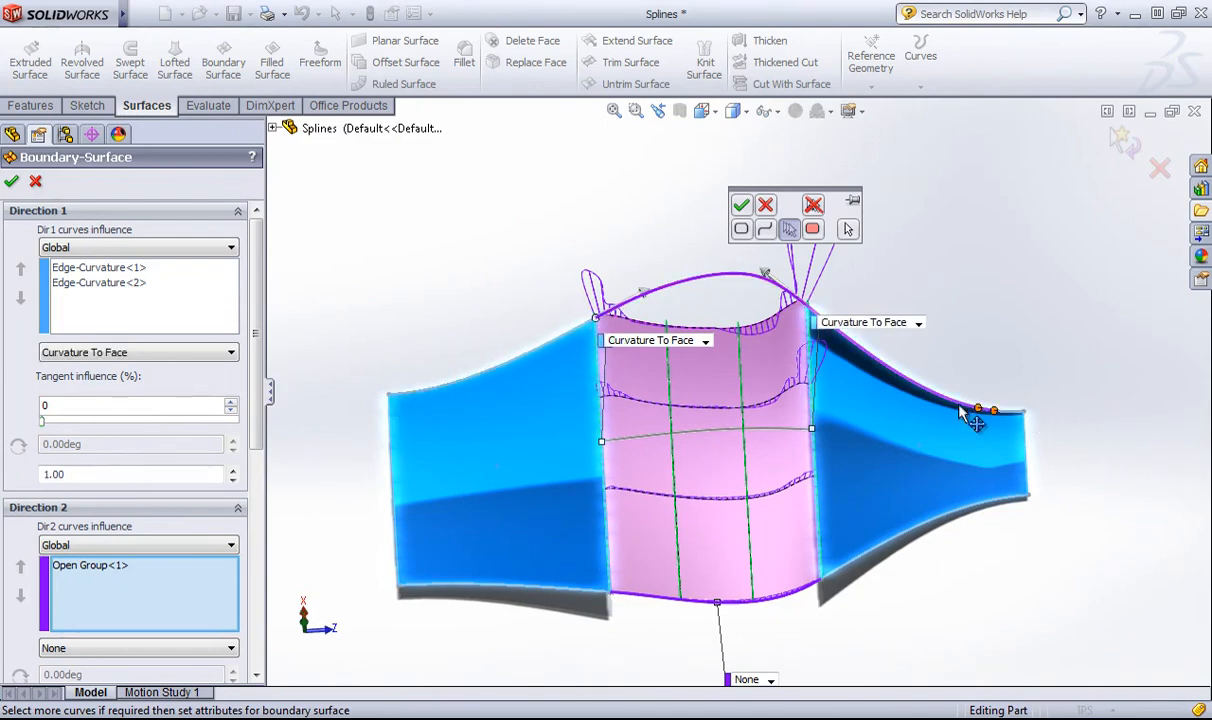
click(741, 205)
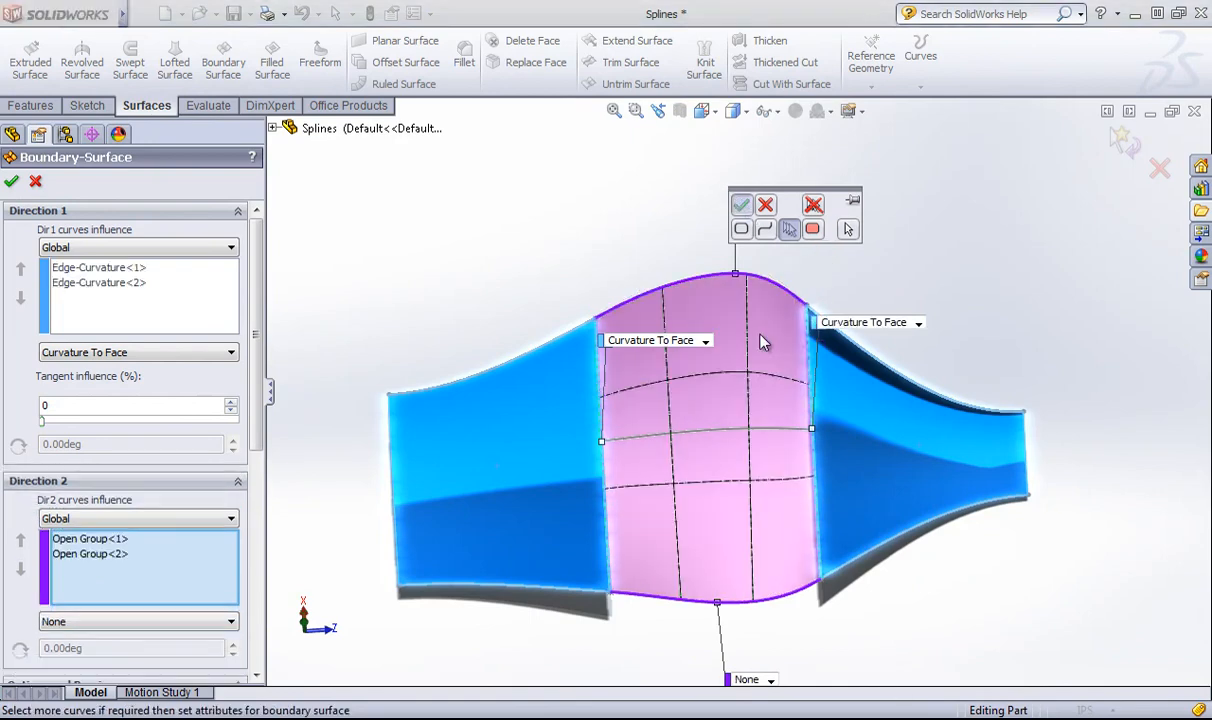
- Add the middle 3D bridging spline to the Direction 2 curves and complete the boundary surface
click(699, 429)
mouse_move(768, 536)
middle_down()
mouse_move(779, 381)
mouse_move(825, 349)
mouse_move(941, 399)
mouse_move(772, 462)
middle_up()
click(11, 181)
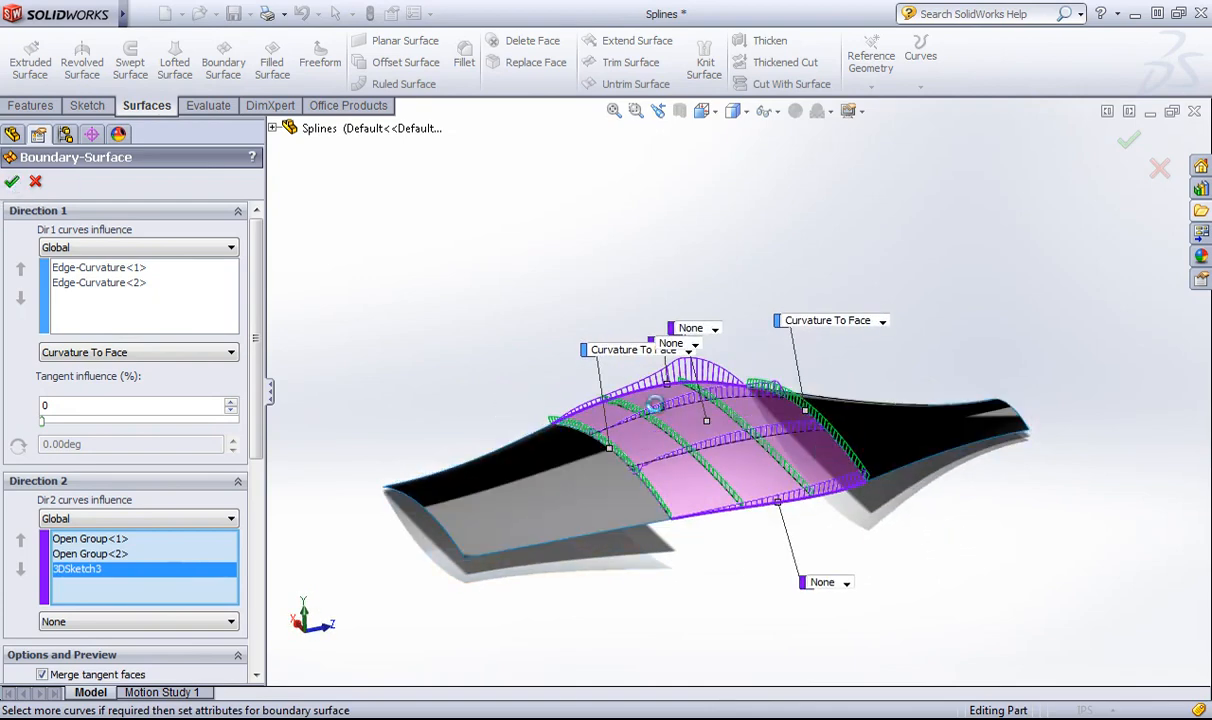
- Inspect the blend between the three surfaces, and hide the Boundary-Surface1, Boundary-Surface2 and Boundary-Surface3 bodies
middle_drag(670, 305, 650, 235)
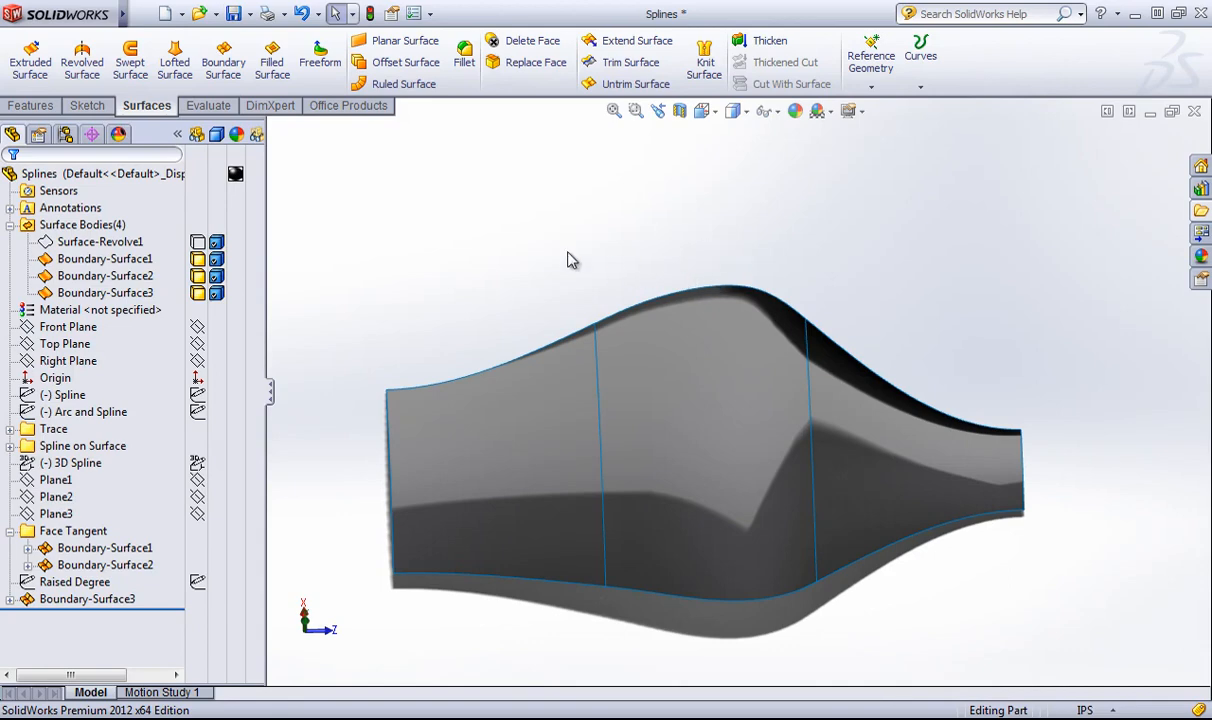
middle_drag(568, 262, 597, 303)
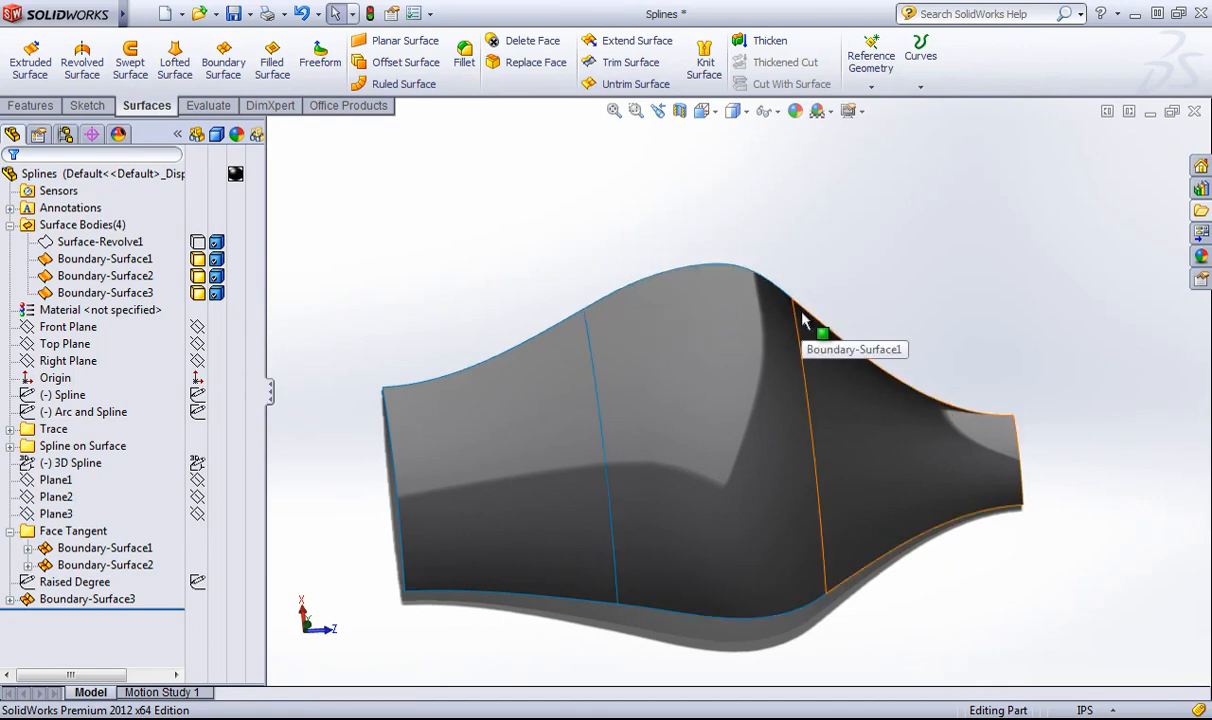
scroll(800, 352, up, 3)
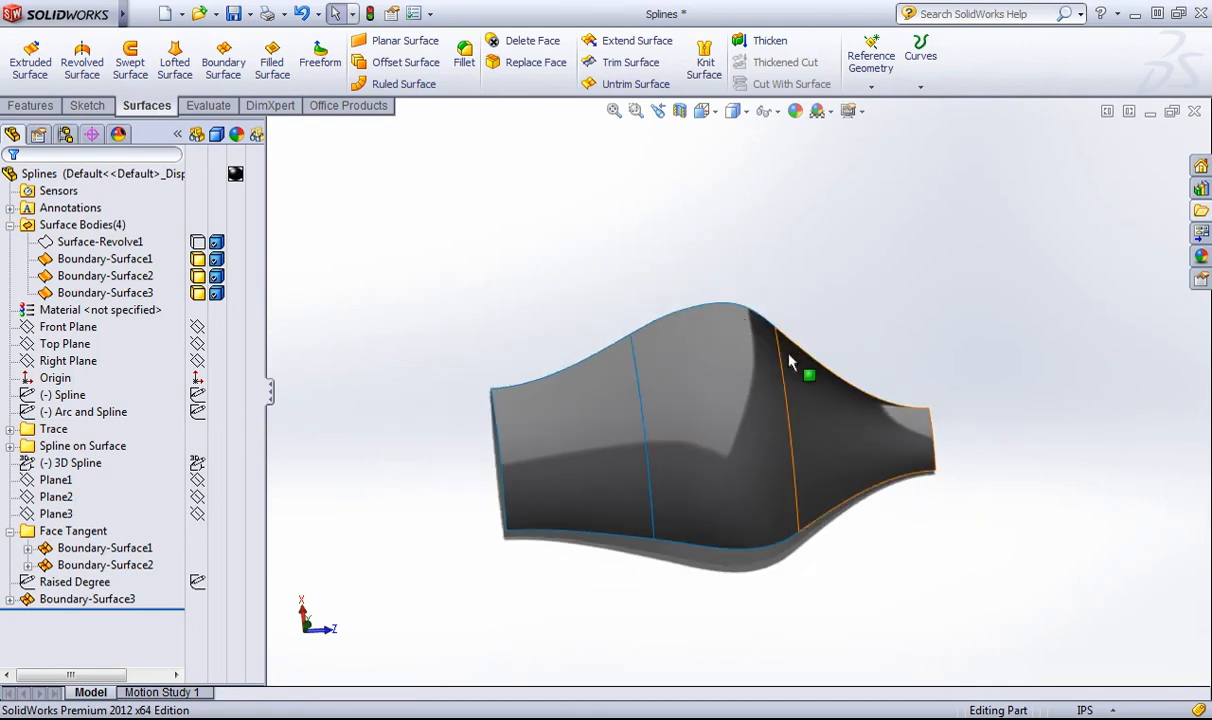
middle_drag(806, 349, 437, 330)
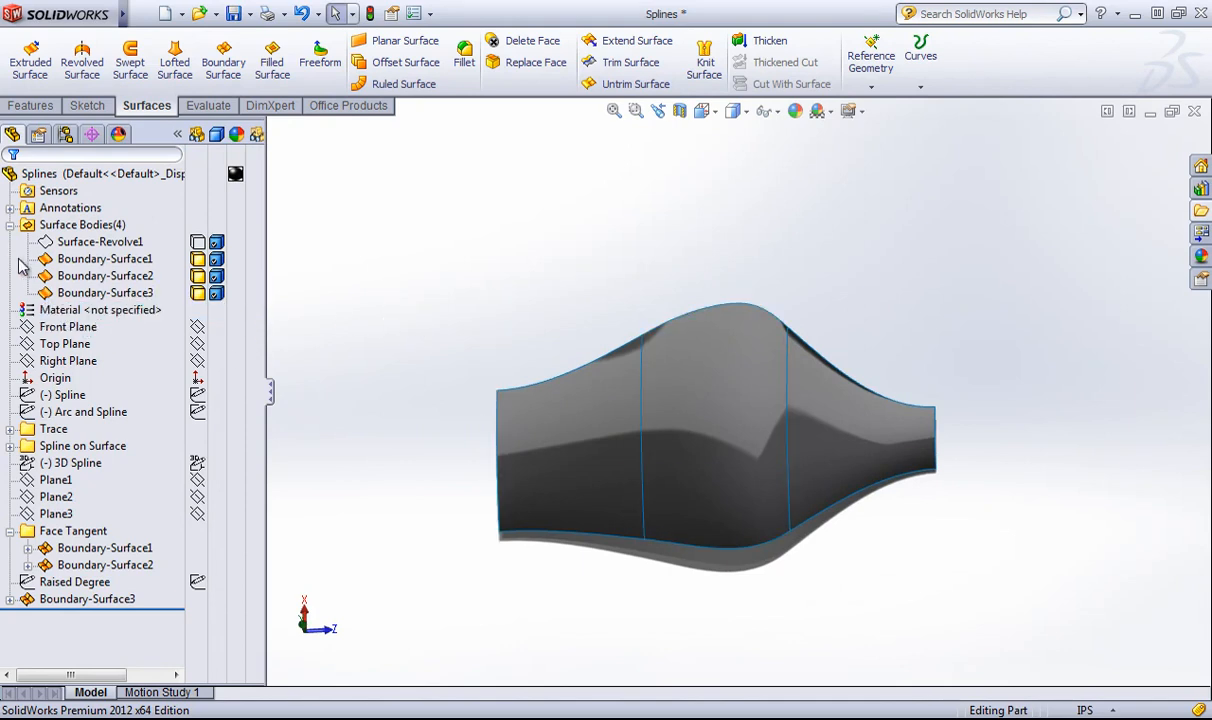
drag(22, 265, 173, 296)
click(197, 265)
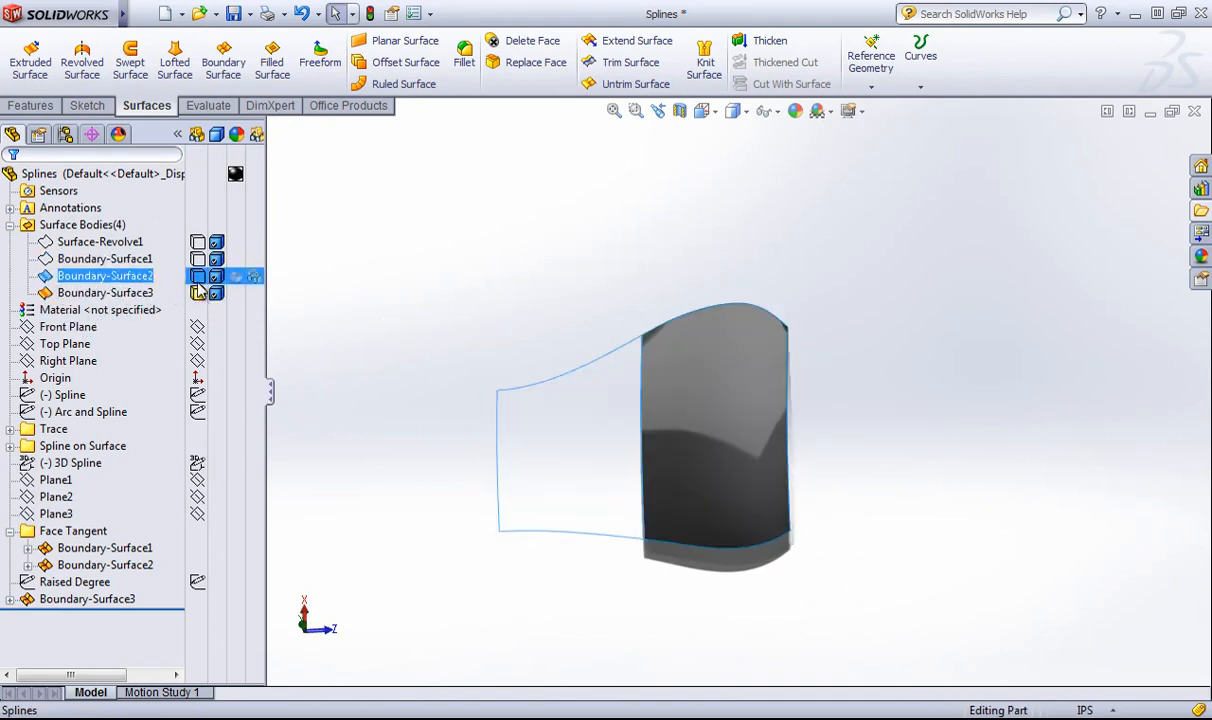
- Collapse the Face Tangent folder and show the Raised Degree sketch
click(88, 582)
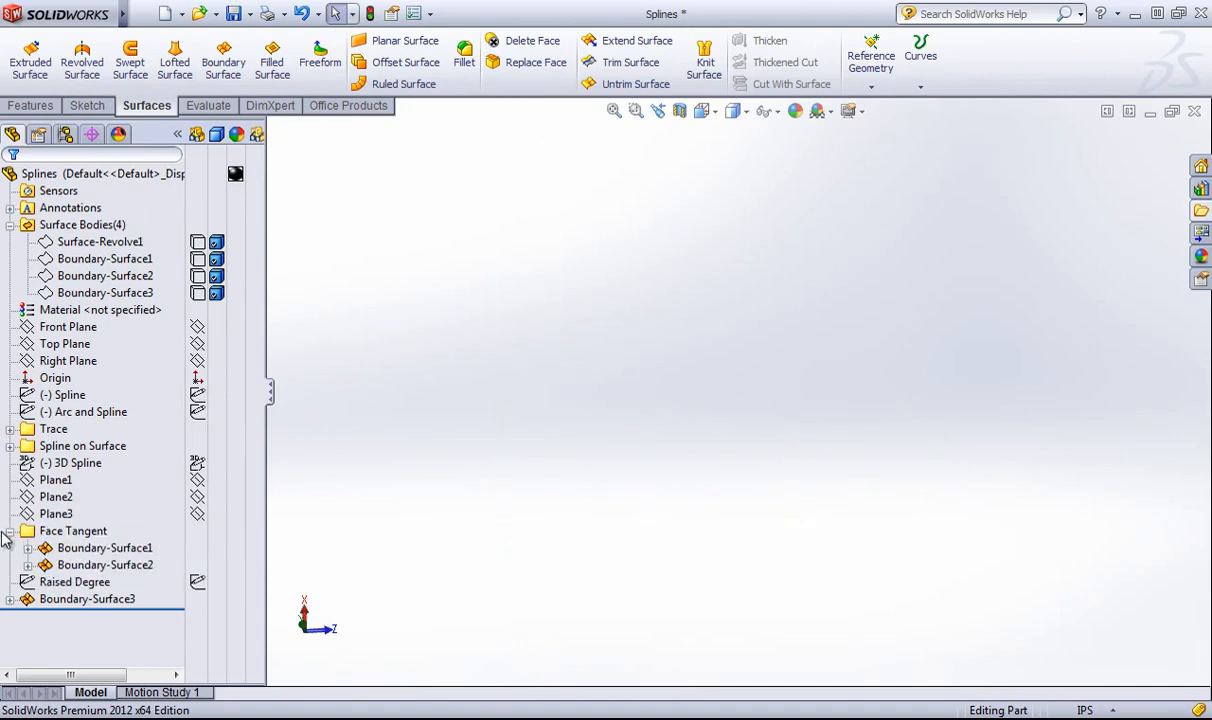
click(9, 531)
click(70, 548)
right_click(68, 558)
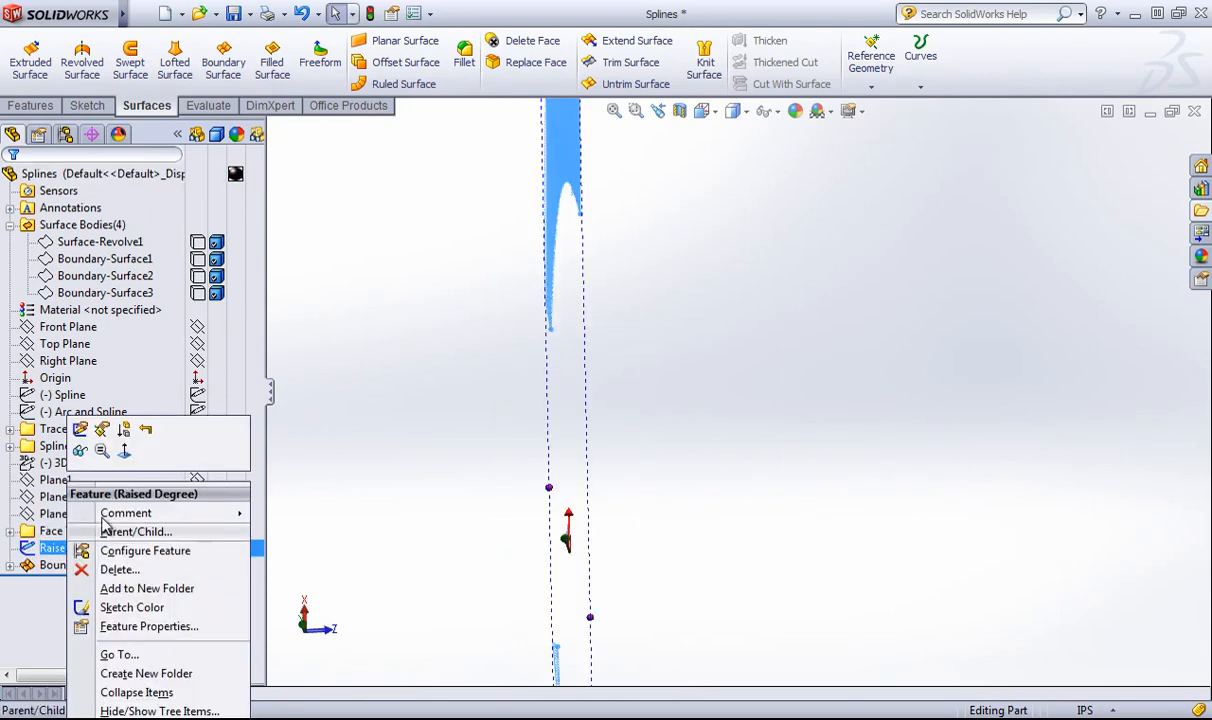
click(566, 492)
middle_drag(669, 524, 425, 411)
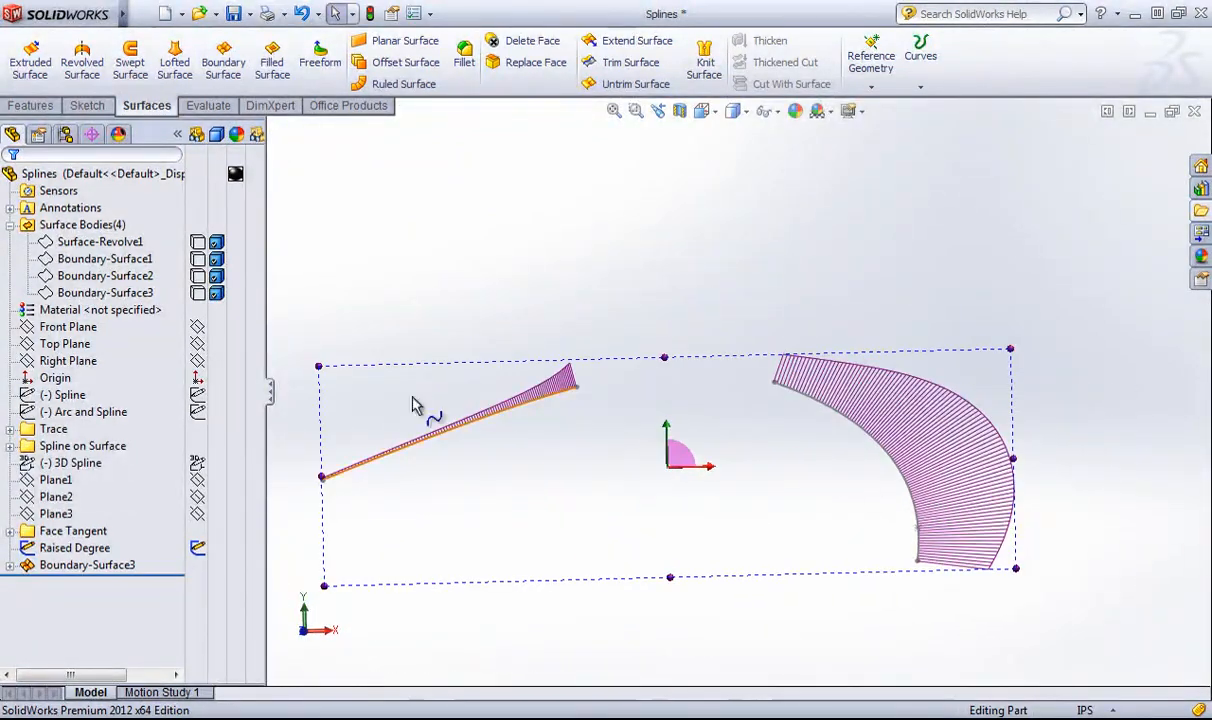
- Edit the Raised Degree sketch and draw a two-point spline bridging the gap between the facing endpoints of the two curves
right_click(75, 547)
click(90, 420)
scroll(767, 415, down, 1)
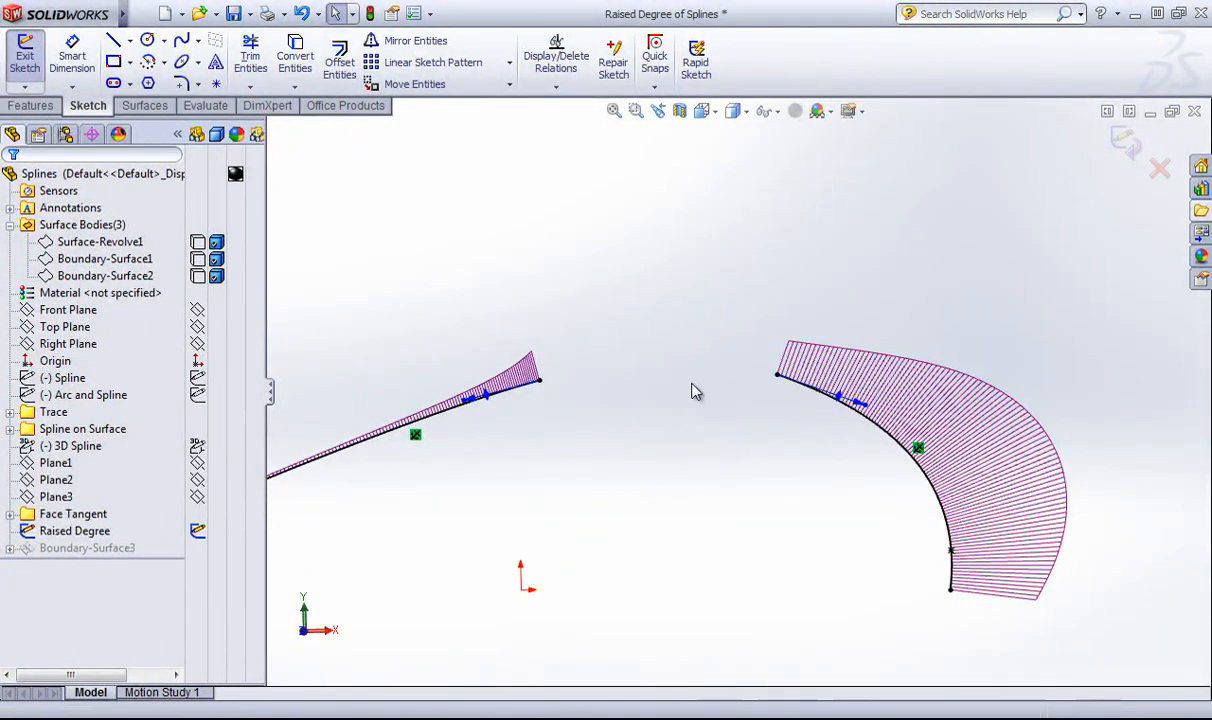
scroll(806, 440, down, 2)
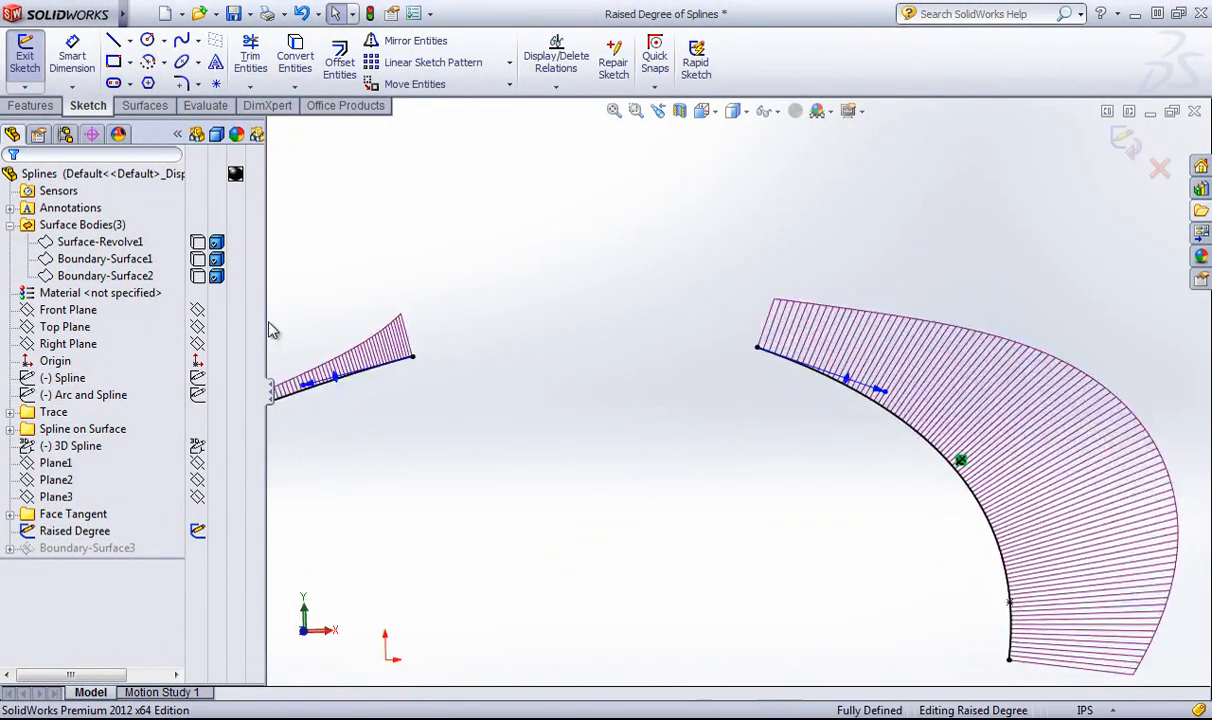
click(181, 40)
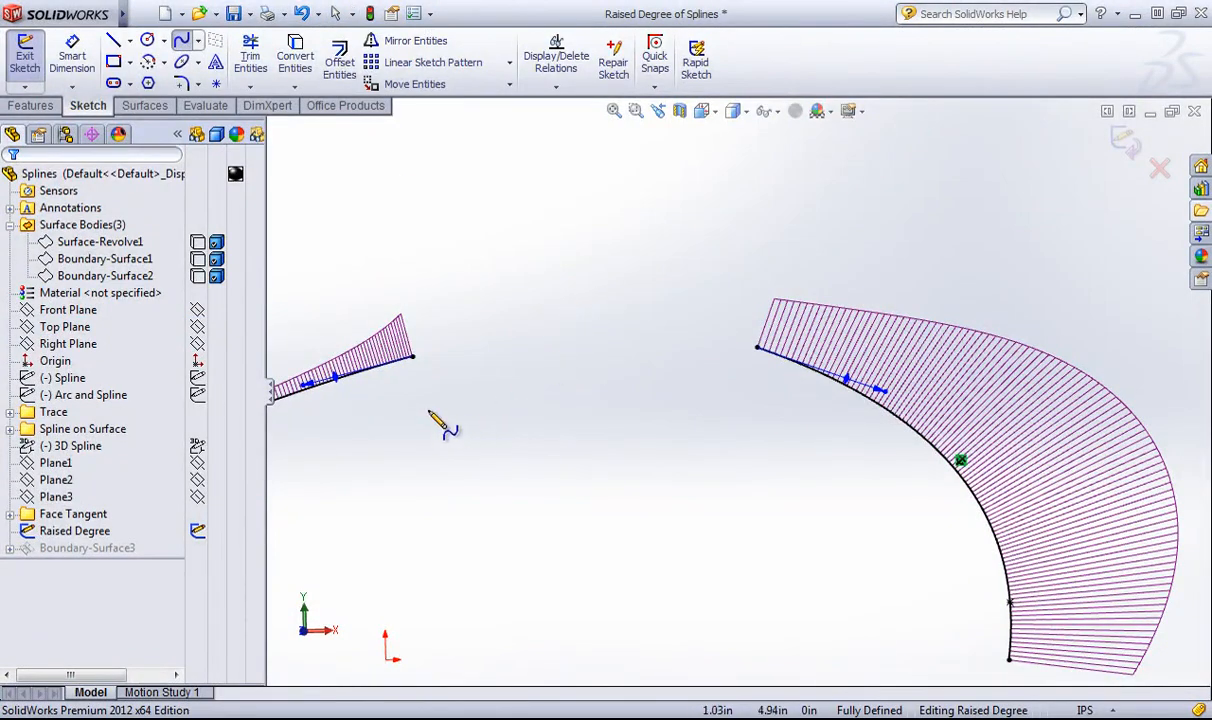
click(412, 356)
click(757, 348)
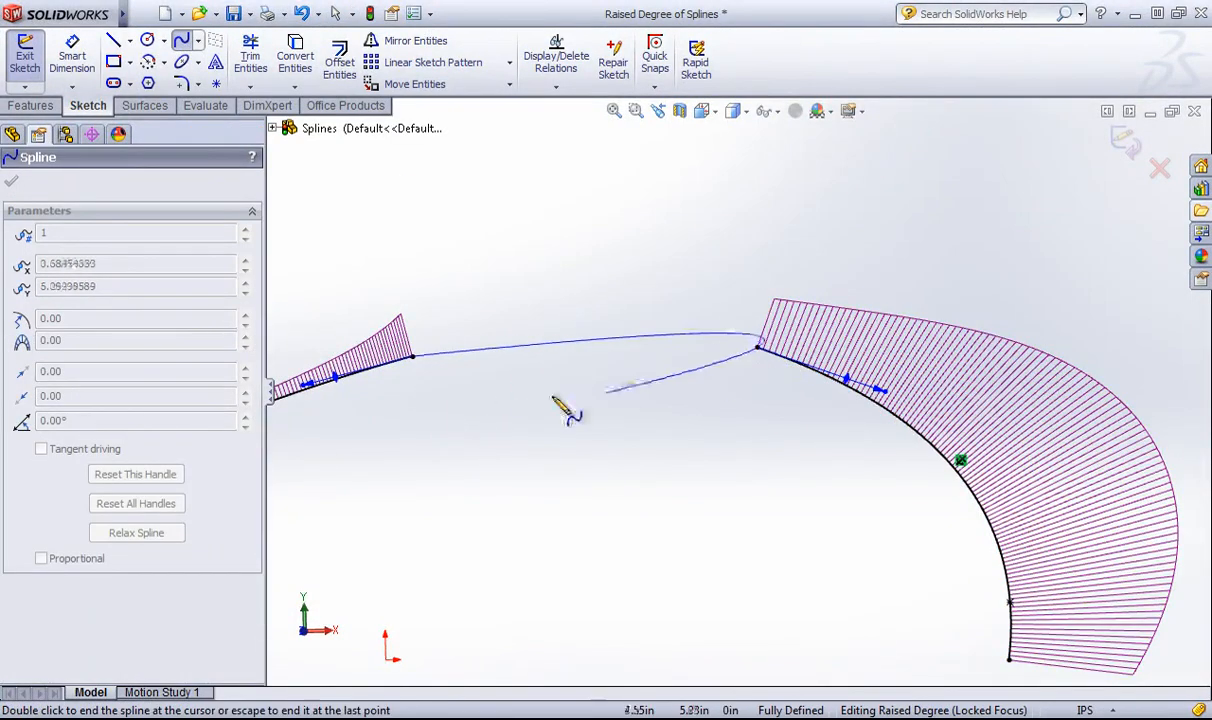
right_click(576, 305)
click(578, 312)
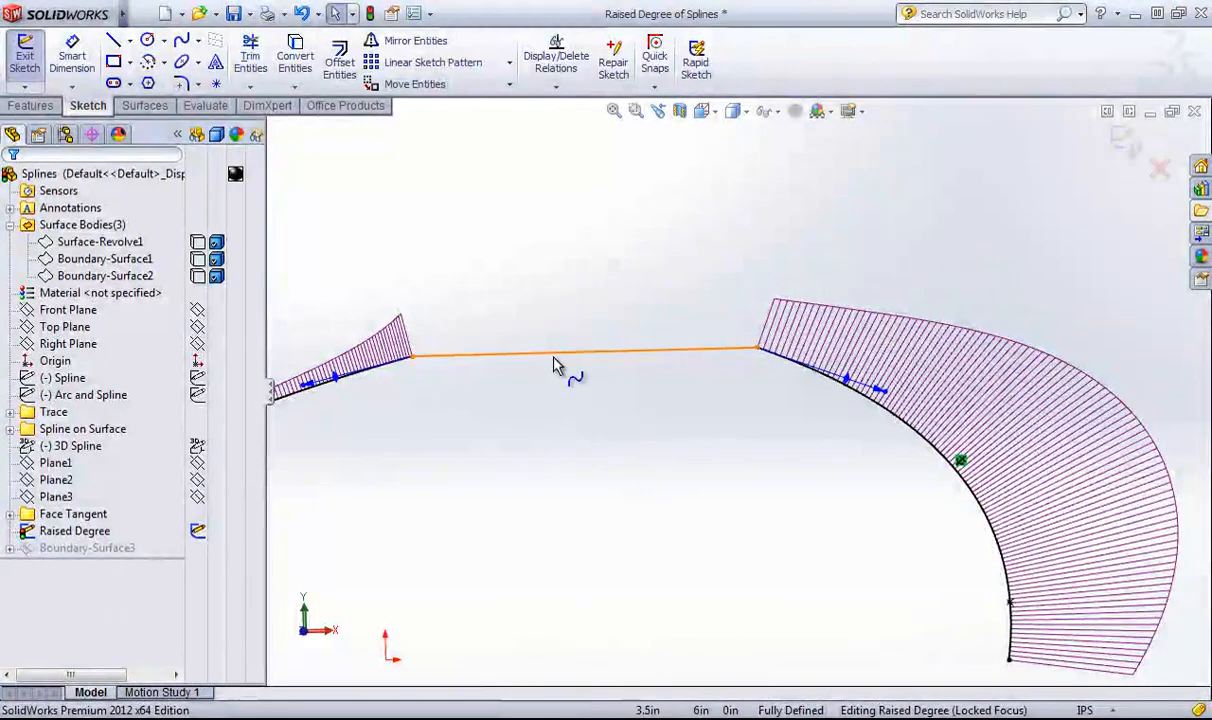
- Add Equal Curvature relations between the bridging spline and the adjoining curve at each of its two ends
click(554, 356)
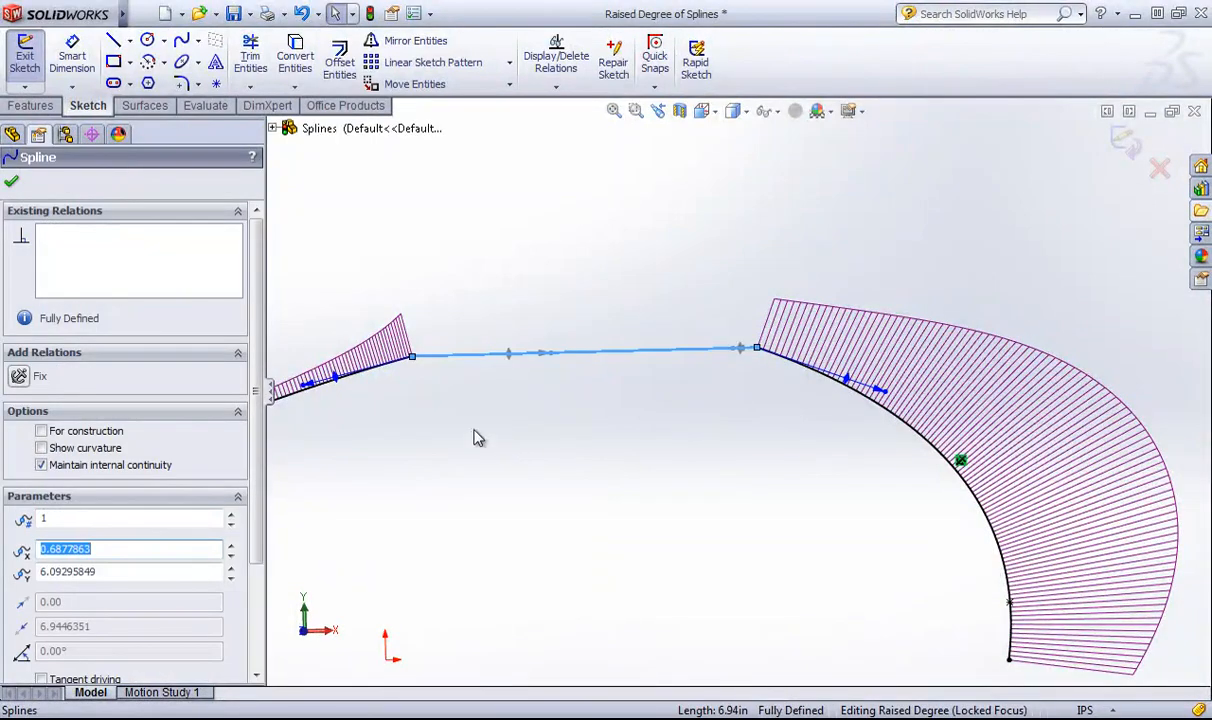
ctrl+click(372, 368)
click(62, 508)
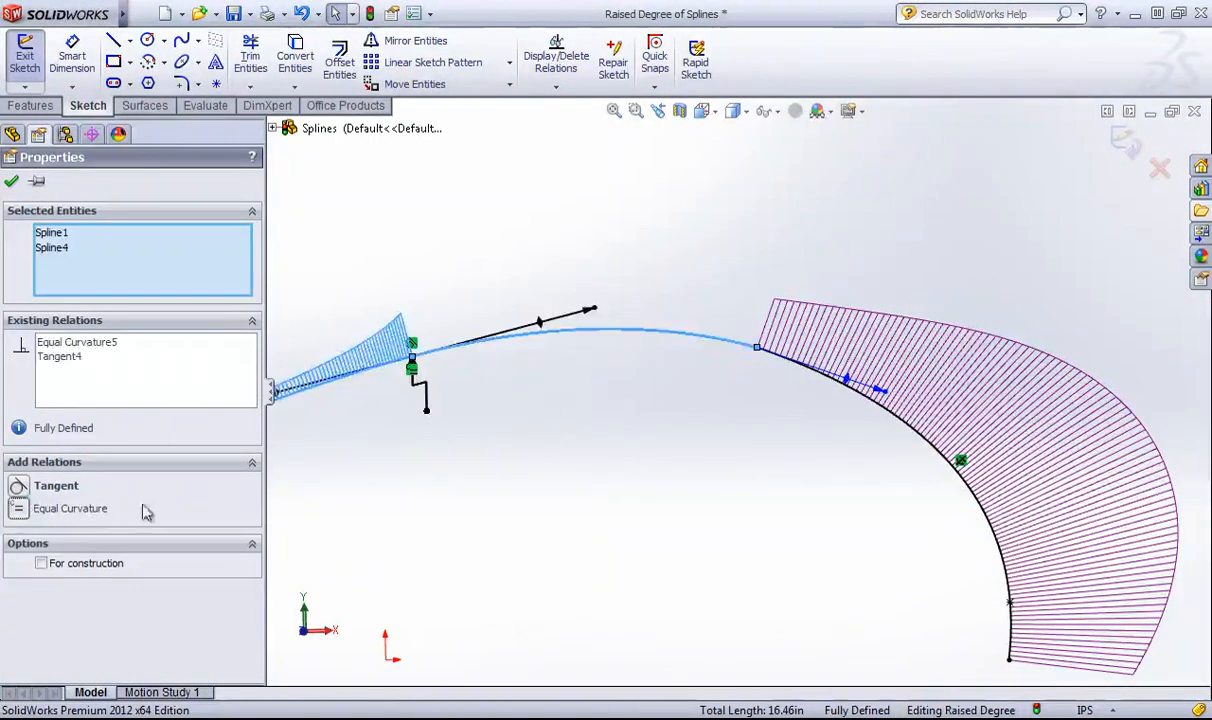
click(682, 387)
click(740, 343)
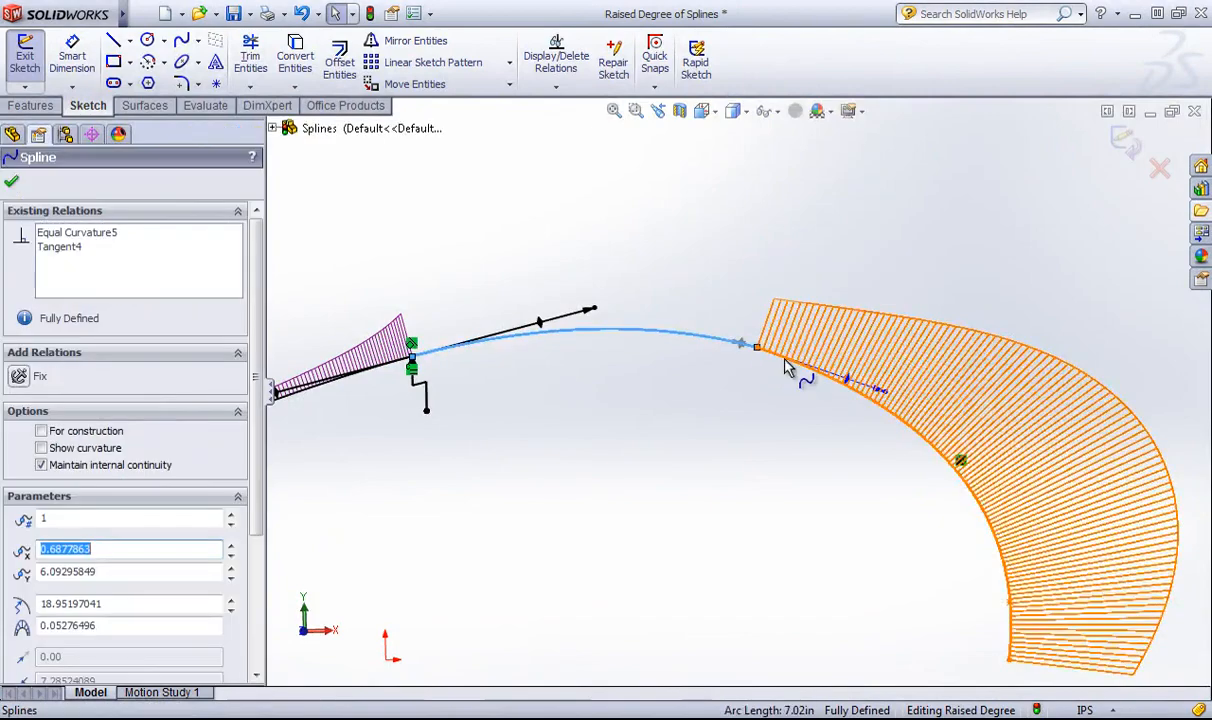
ctrl+click(786, 358)
click(849, 282)
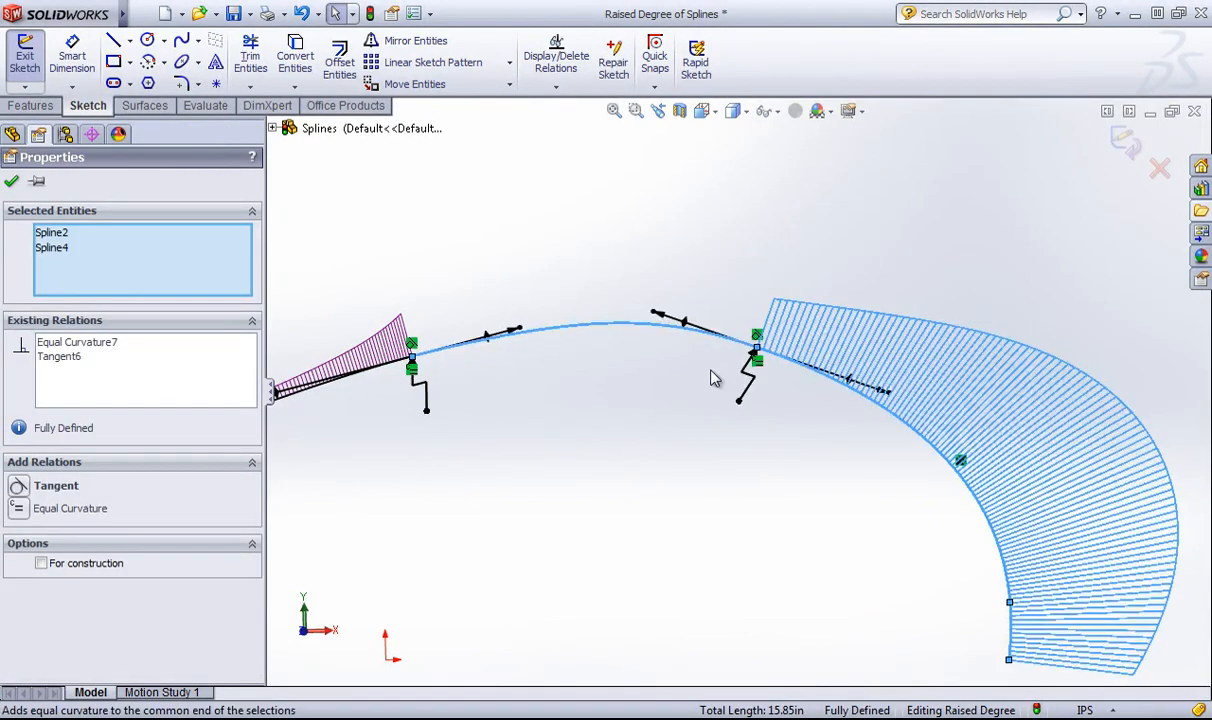
click(680, 365)
- Switch the bridging spline to Standard and back to Raised degree
click(607, 335)
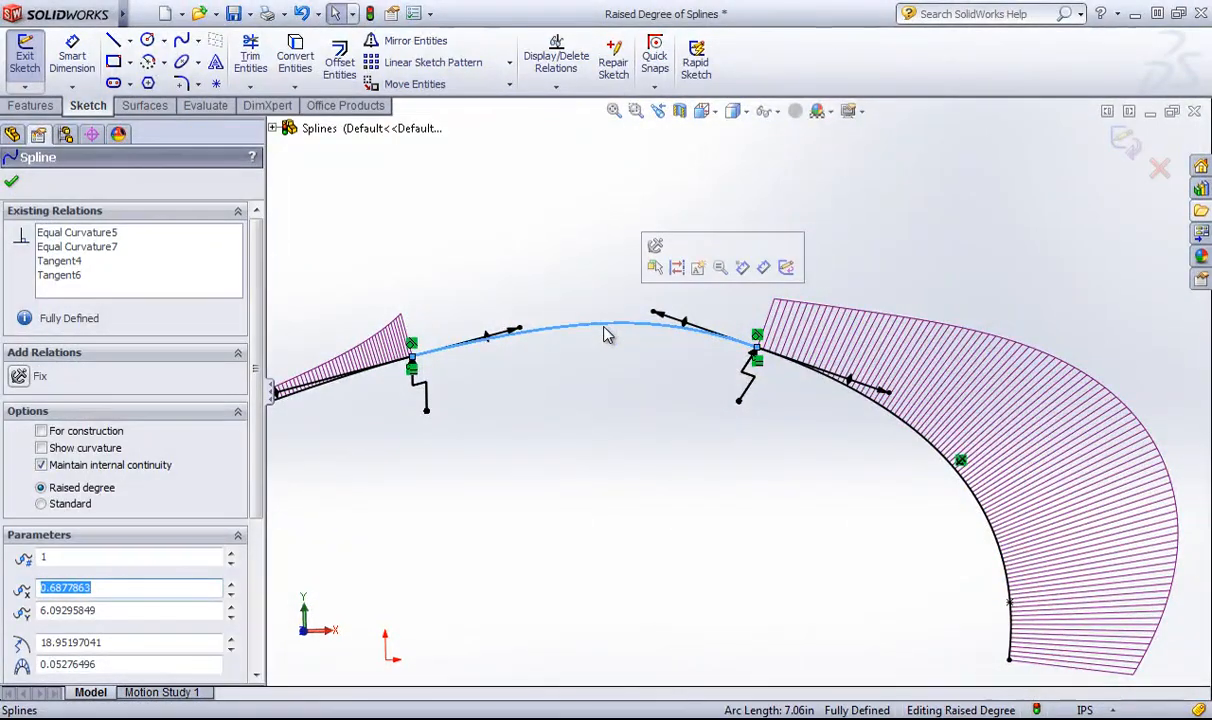
click(45, 505)
click(42, 488)
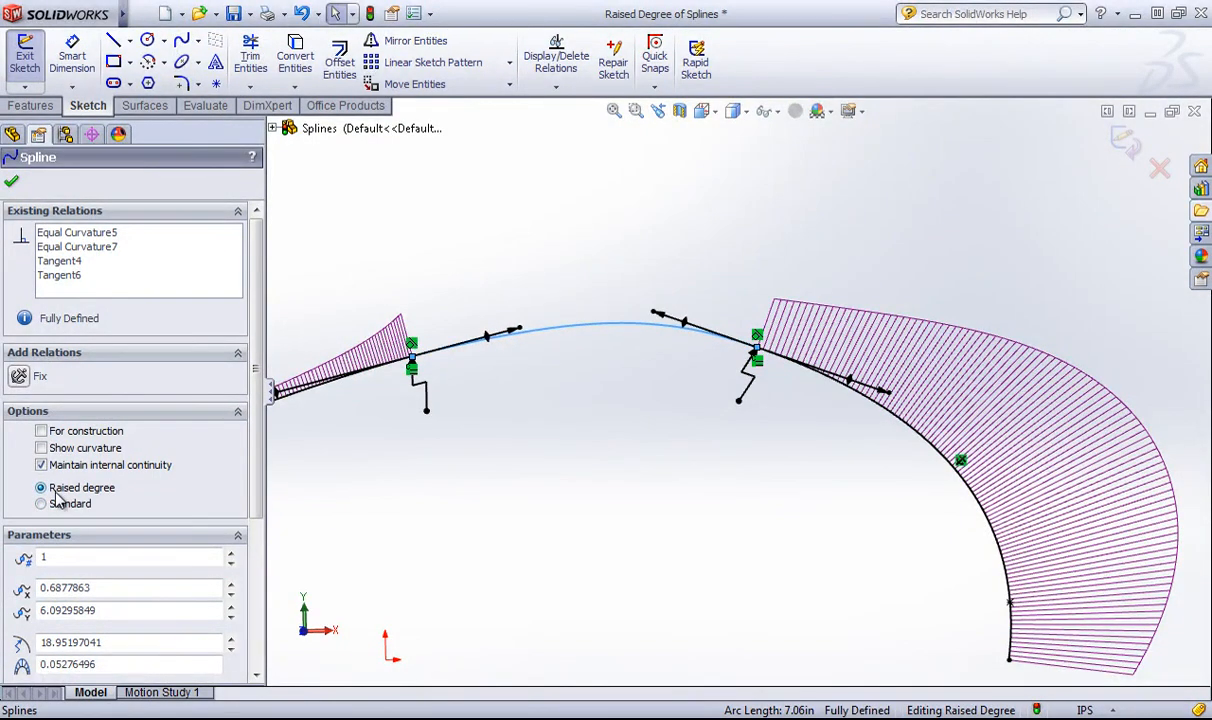
- Show the curvature combs on the bridging spline
click(622, 358)
right_click(592, 323)
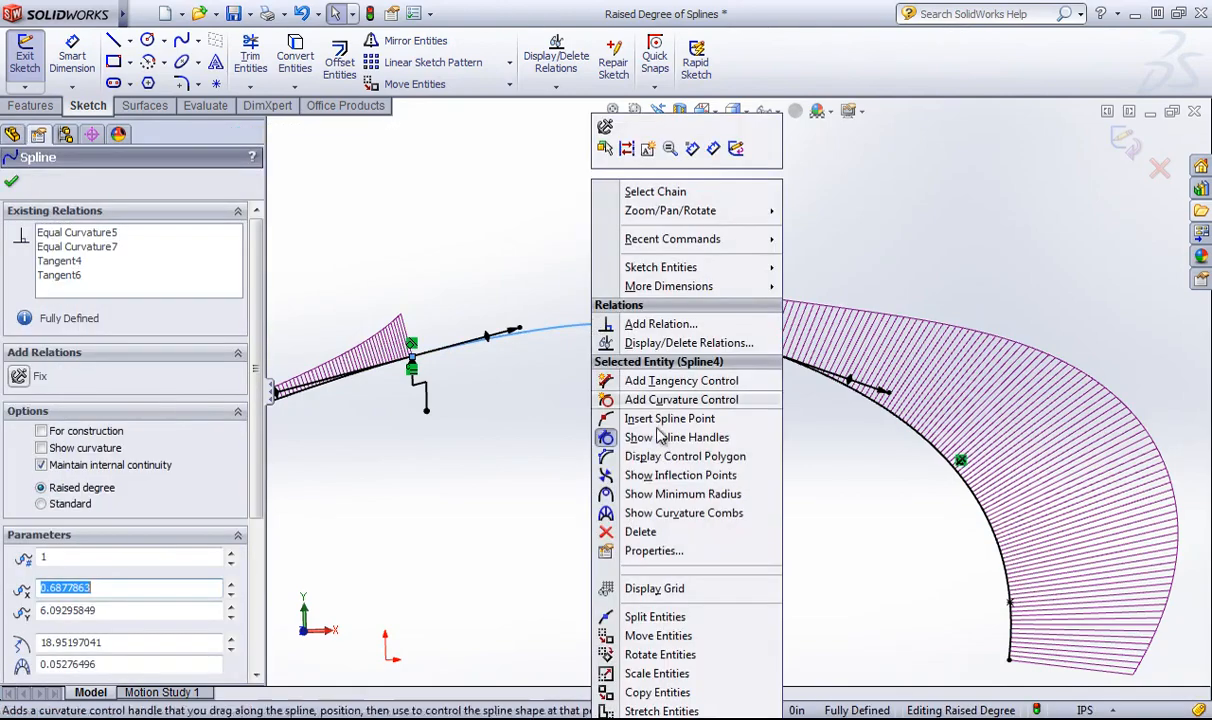
click(668, 513)
click(556, 437)
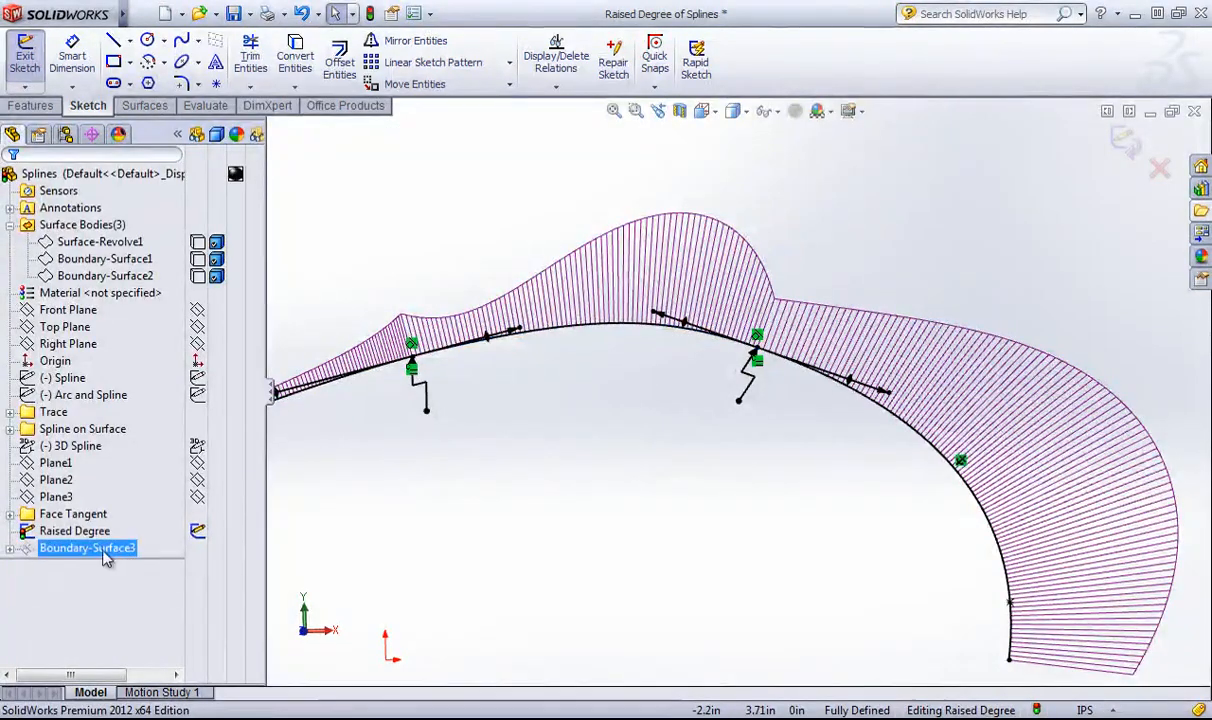
- Compare the bridging spline's curvature comb by toggling between Standard and Raised degree, ending on Raised degree
click(80, 531)
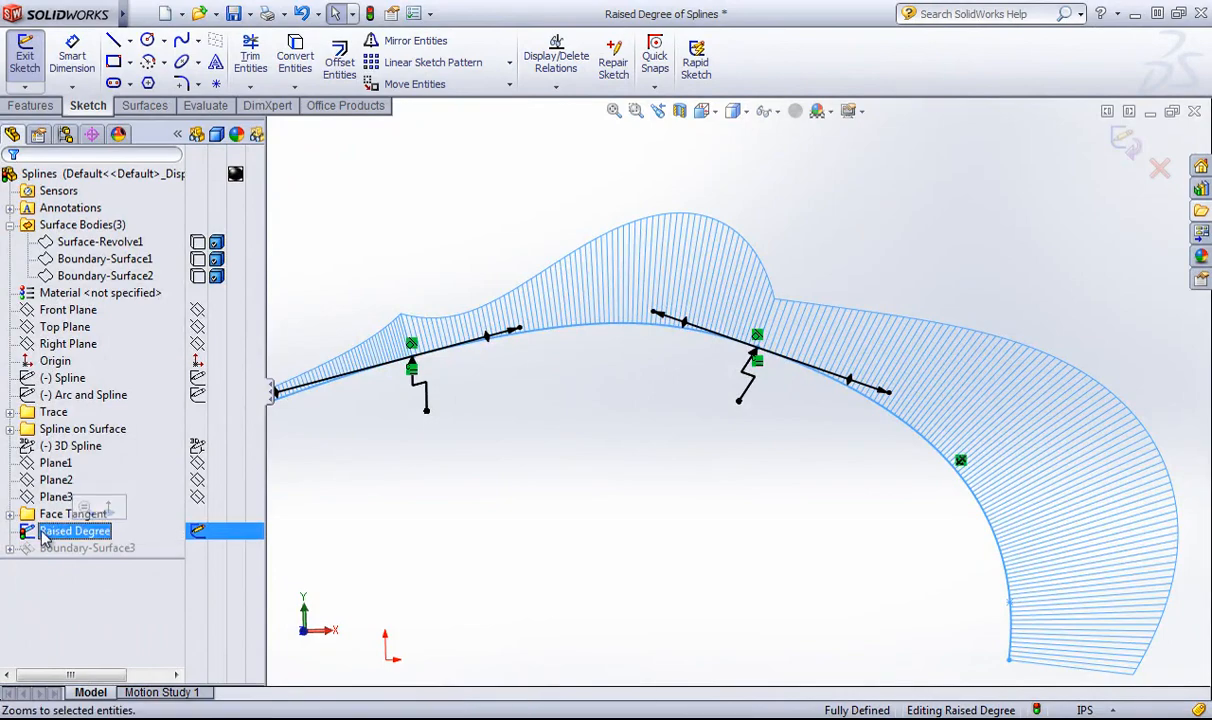
click(525, 330)
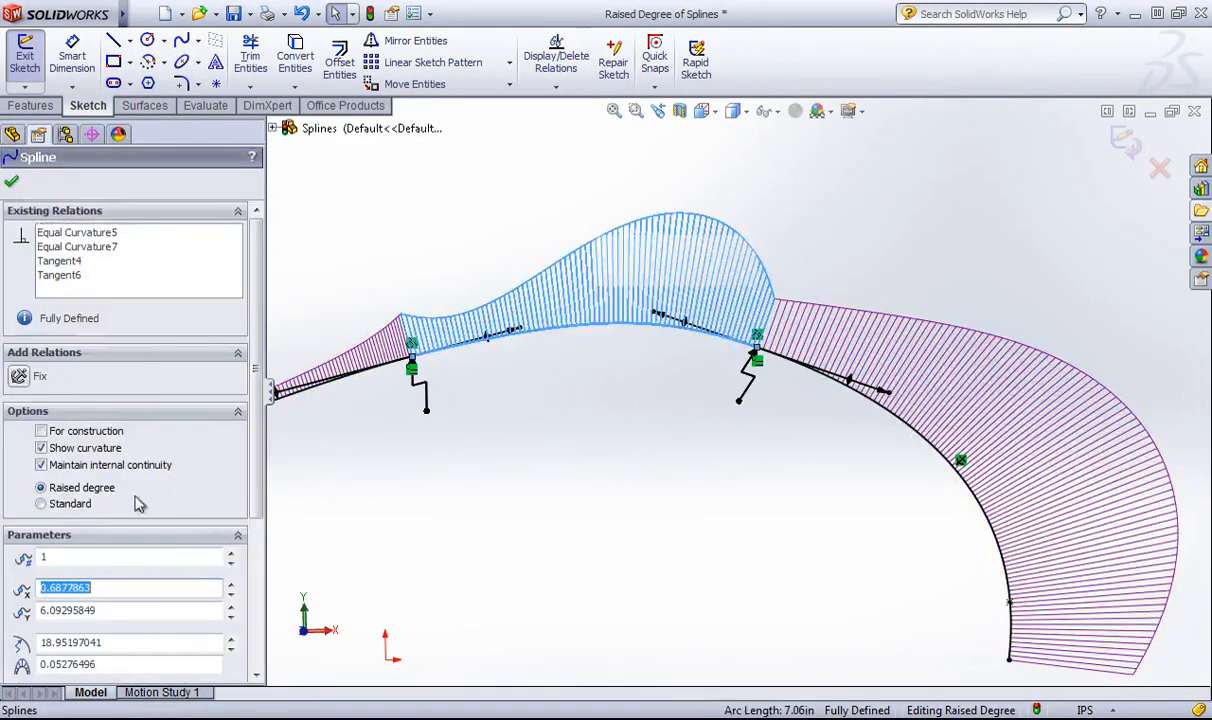
click(41, 504)
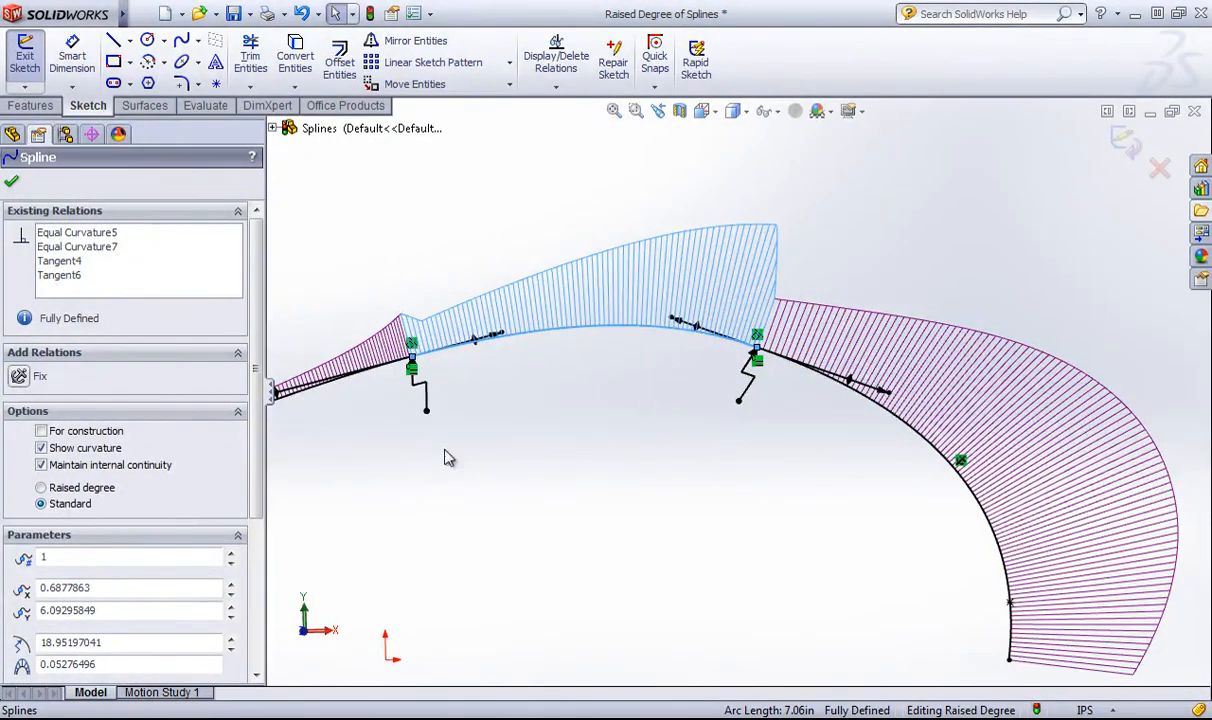
click(68, 489)
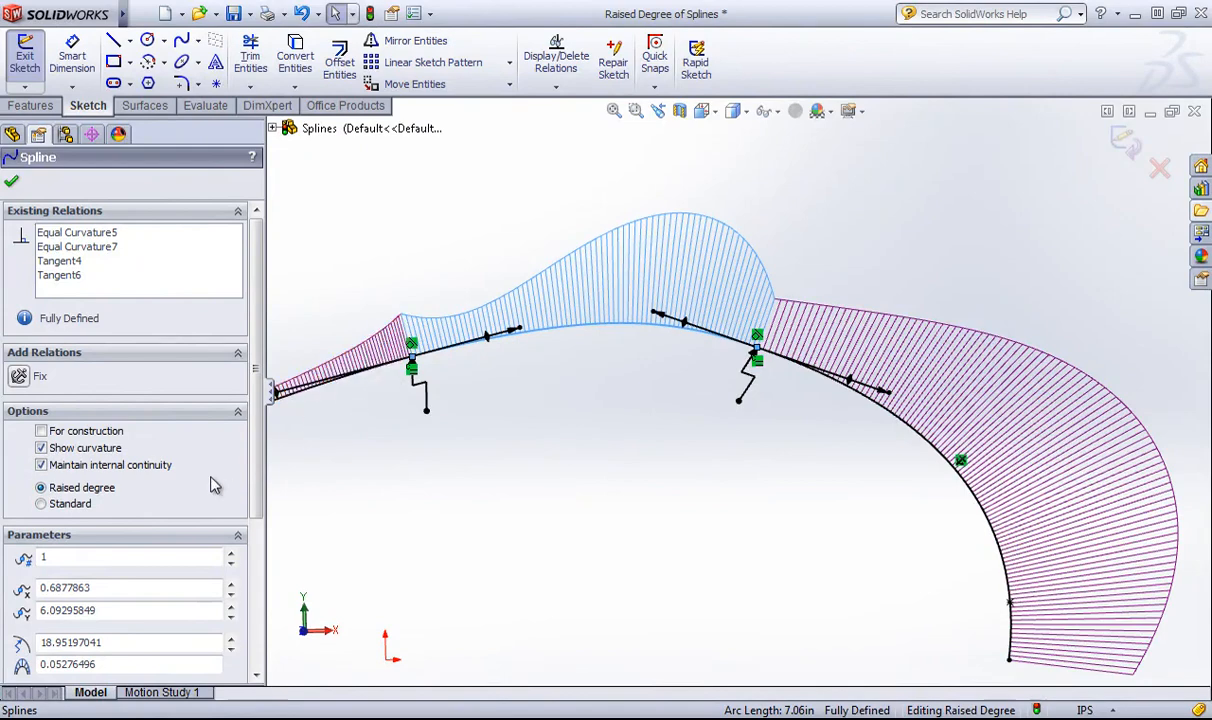
click(41, 504)
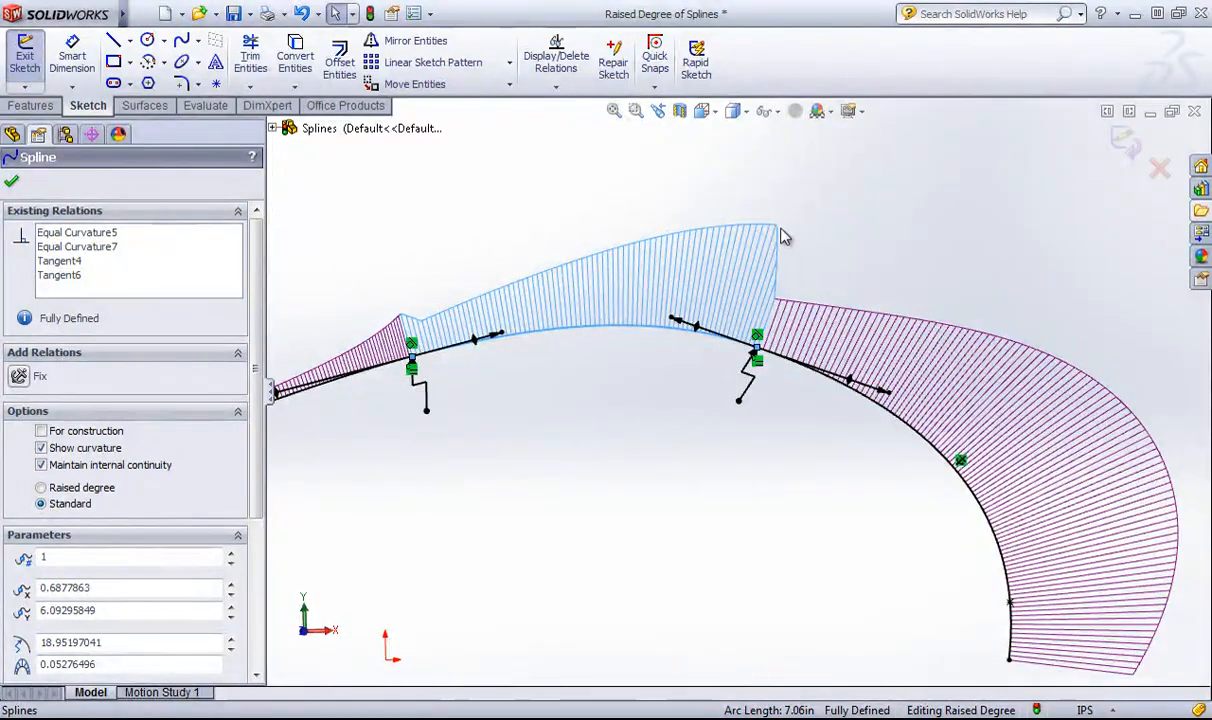
click(41, 487)
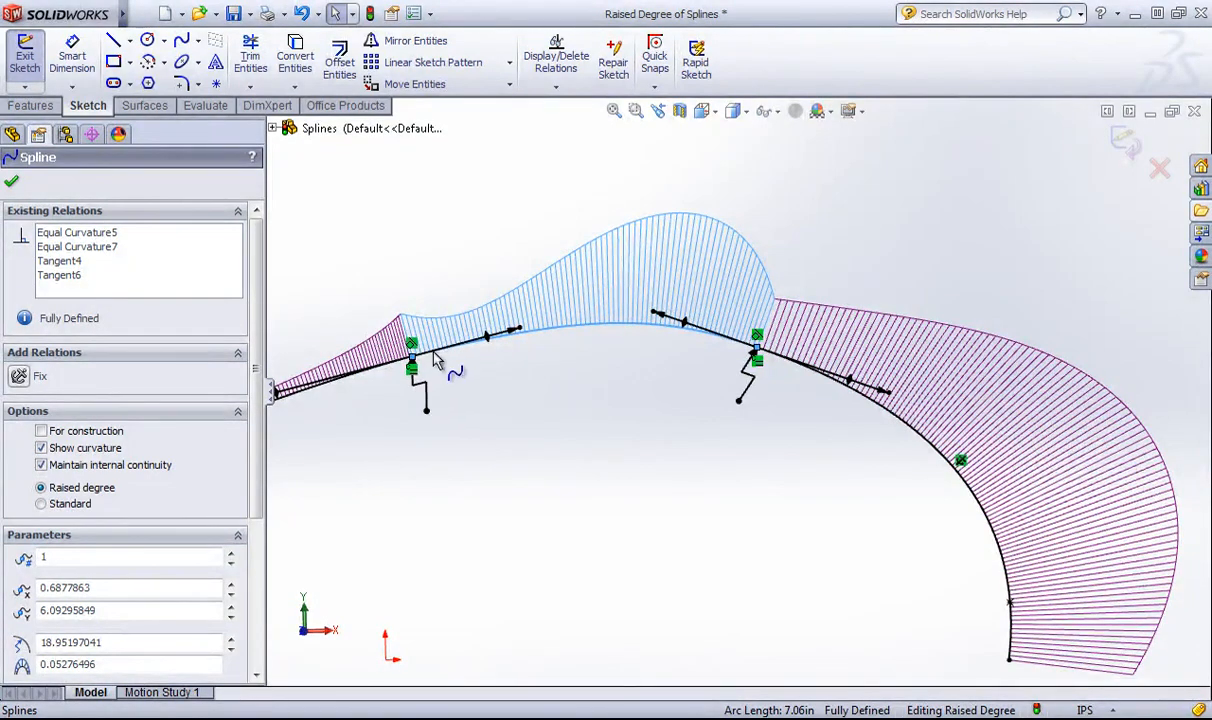
- Exit the Raised Degree sketch, keeping the bridging spline and its relations
click(515, 415)
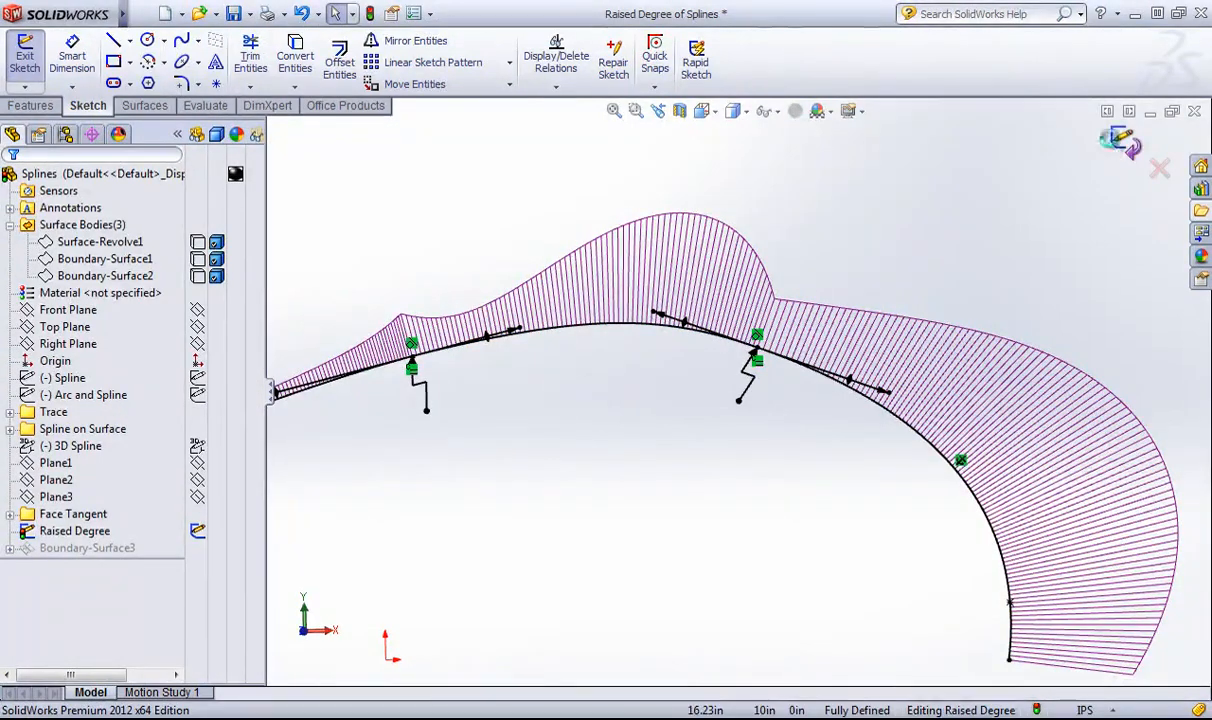
click(1127, 145)
middle_drag(507, 474, 537, 459)
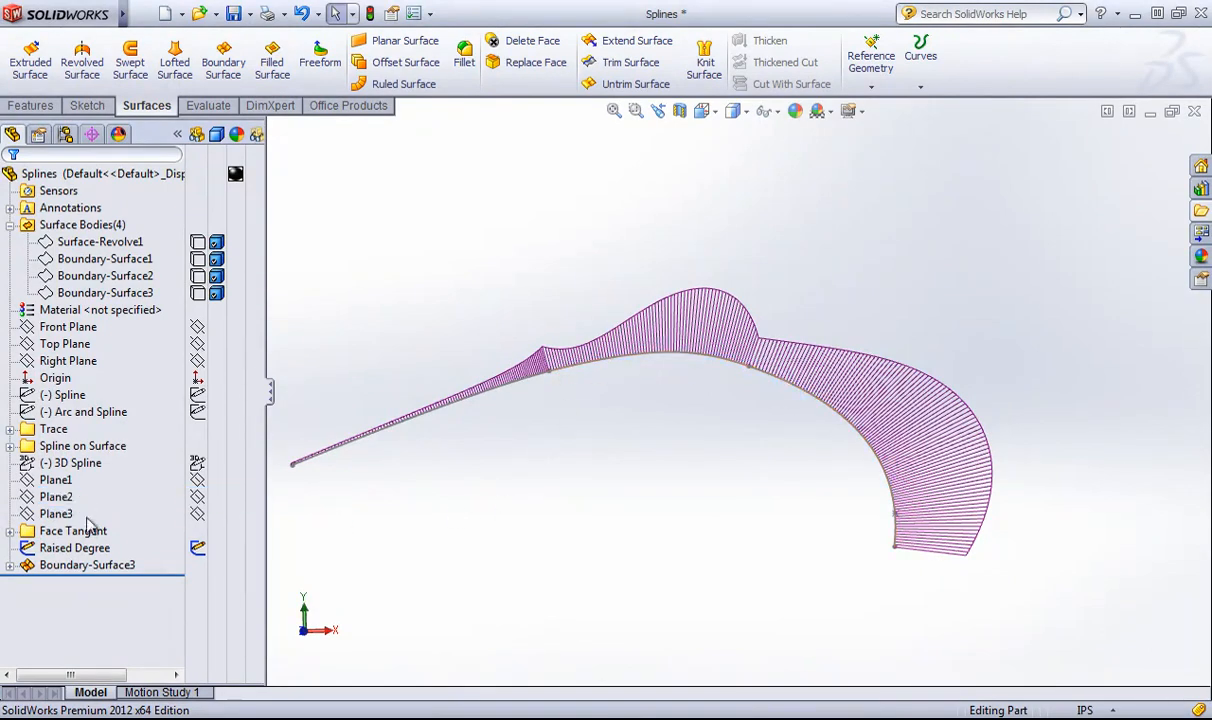
- Hide the Raised Degree sketch and show the Surface-Revolve1 surface from the Spline on Surface folder
right_click(70, 548)
click(79, 452)
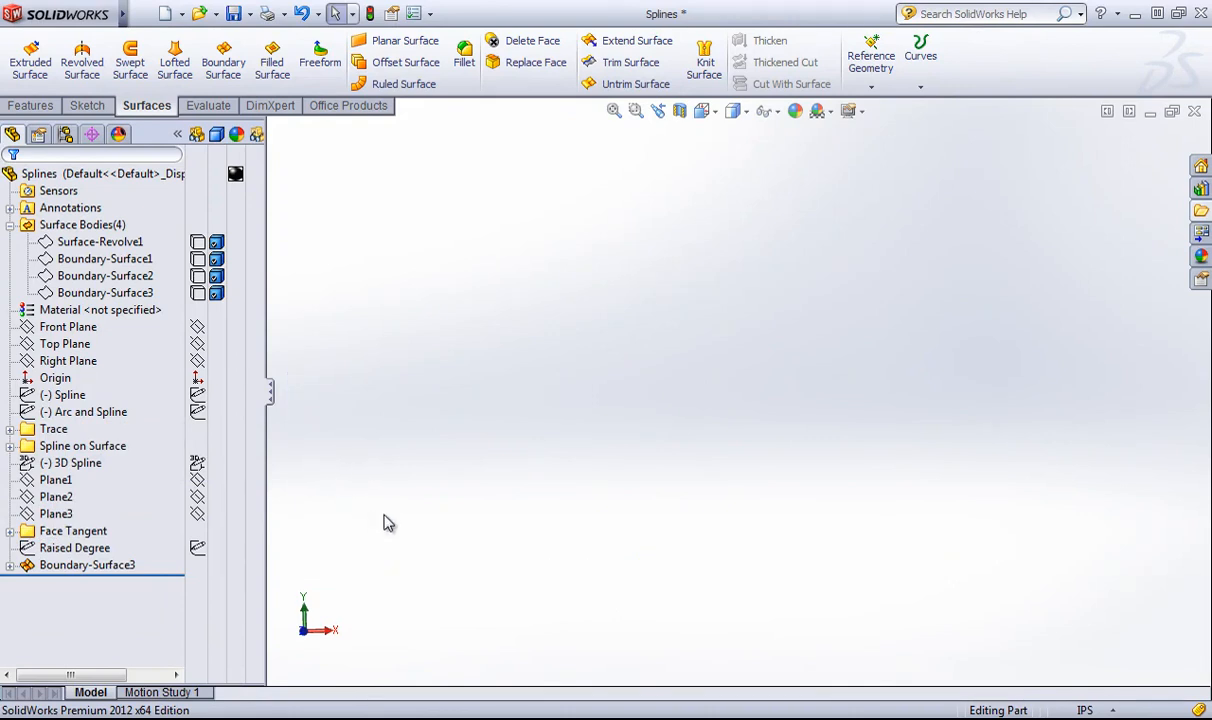
click(10, 446)
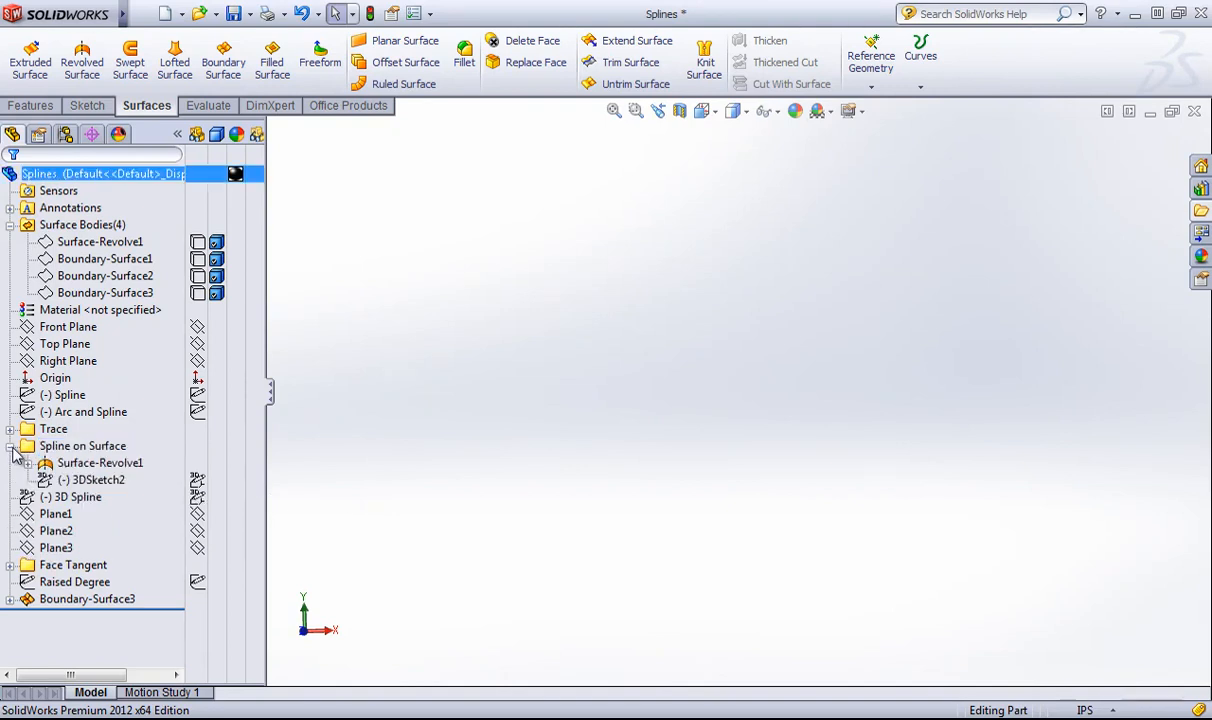
click(97, 478)
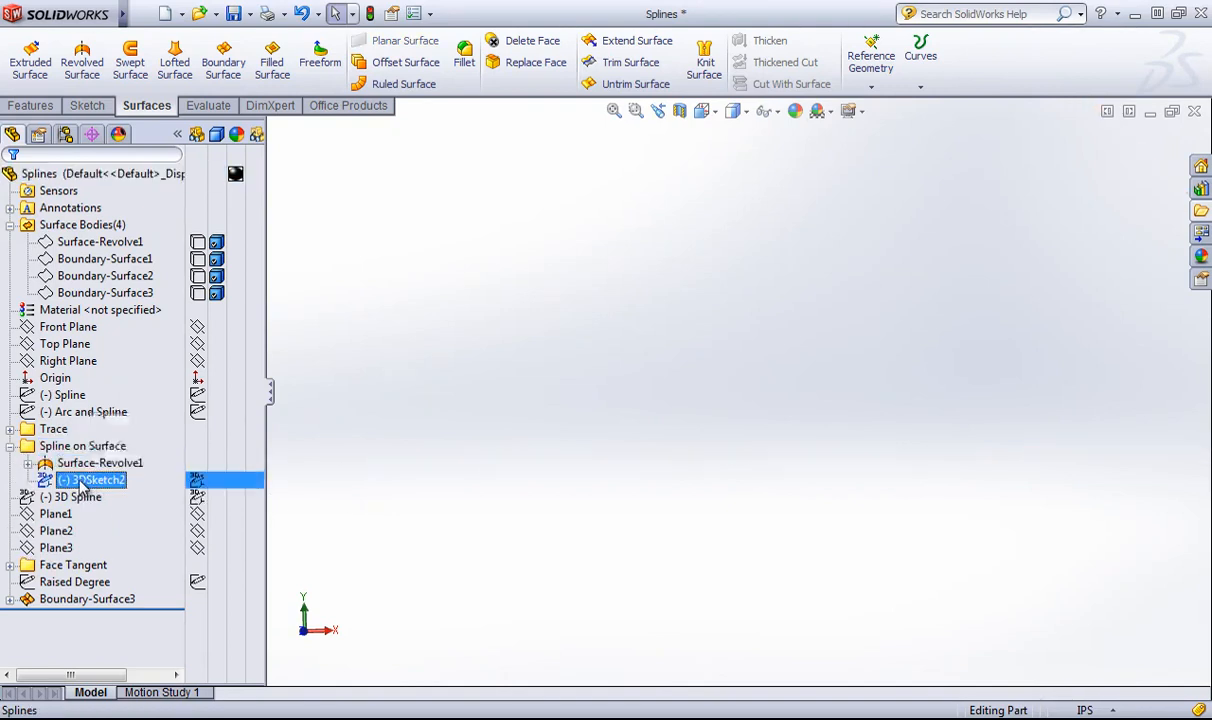
right_click(88, 479)
click(92, 428)
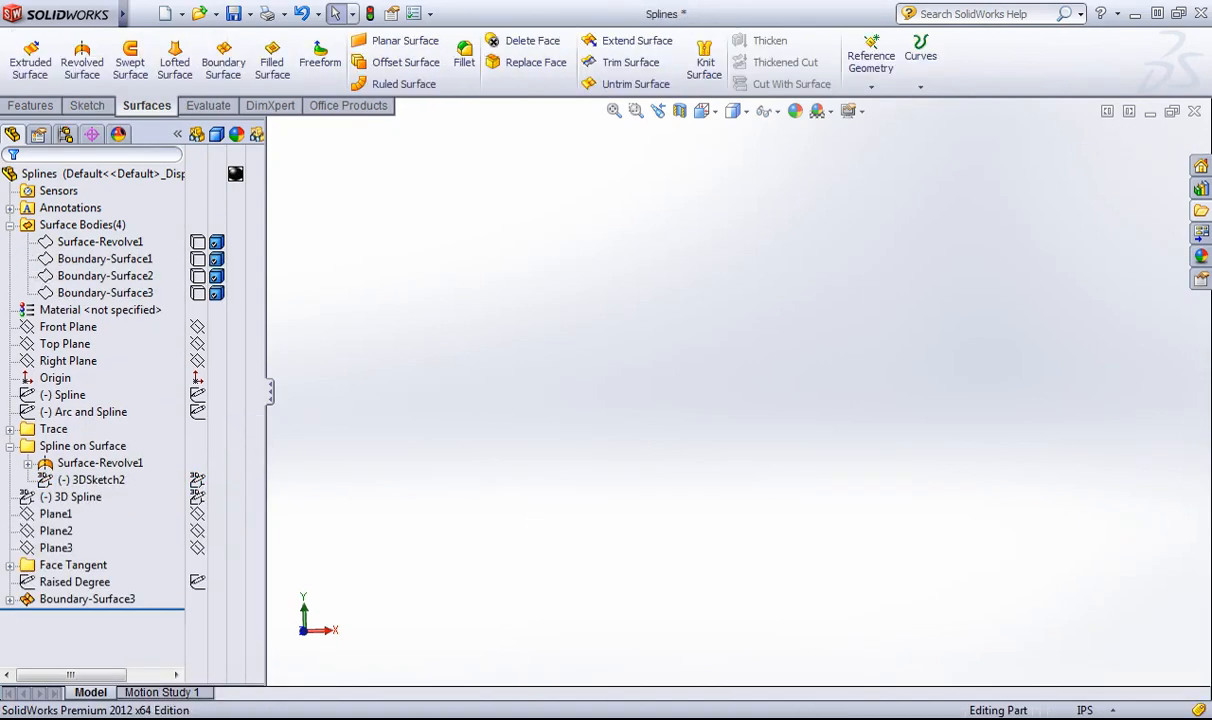
right_click(110, 477)
click(87, 444)
right_click(88, 465)
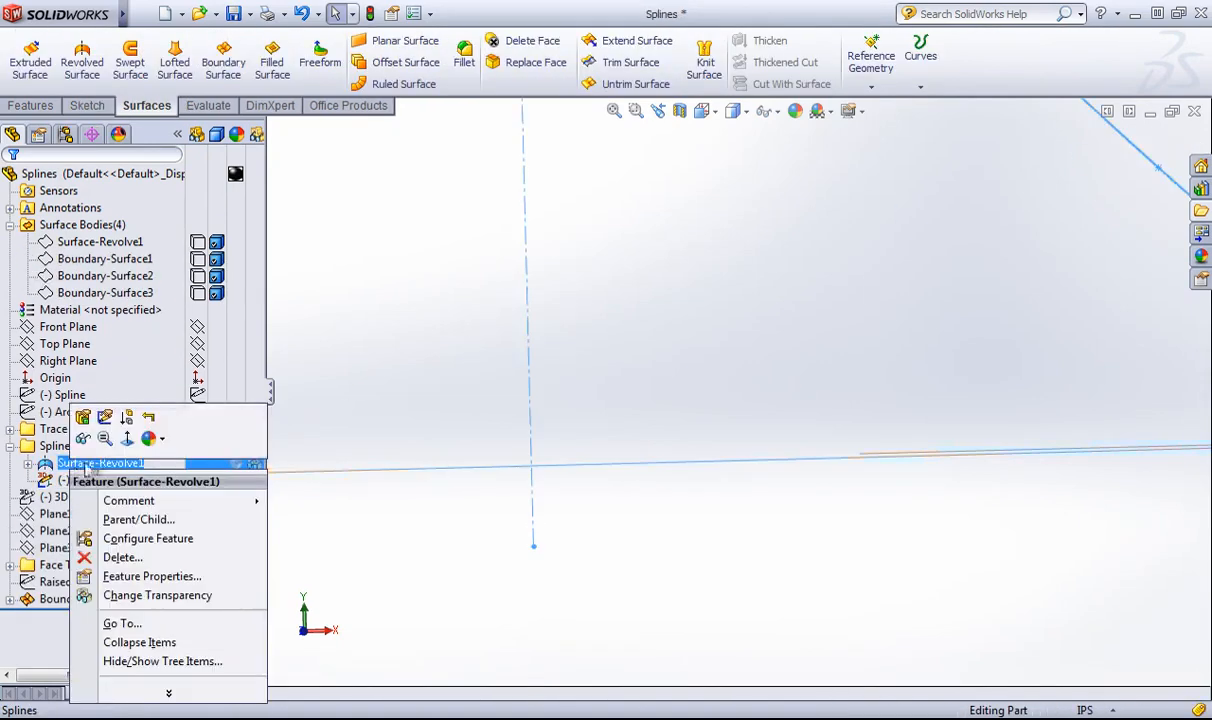
click(84, 438)
click(10, 446)
key(f)
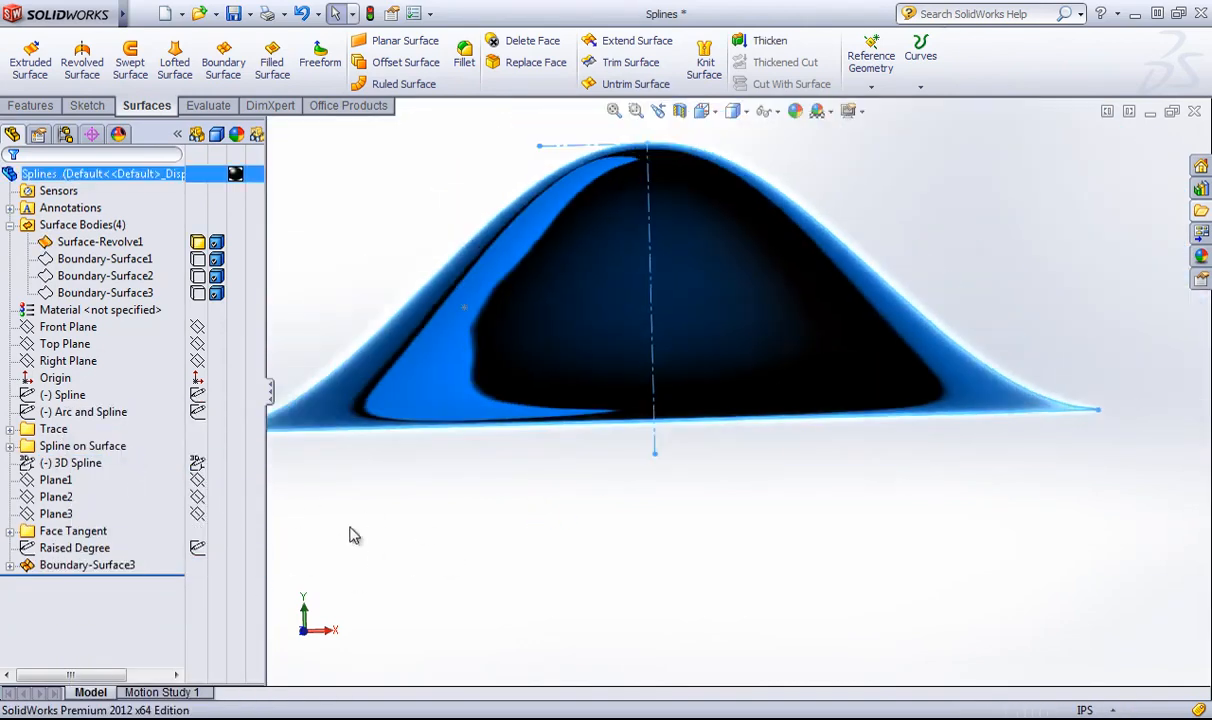
- Sketch a closed four-point Spline on Surface around the central peak of the revolved surface
middle_drag(352, 533, 560, 247)
click(545, 240)
middle_drag(760, 265, 784, 254)
click(87, 105)
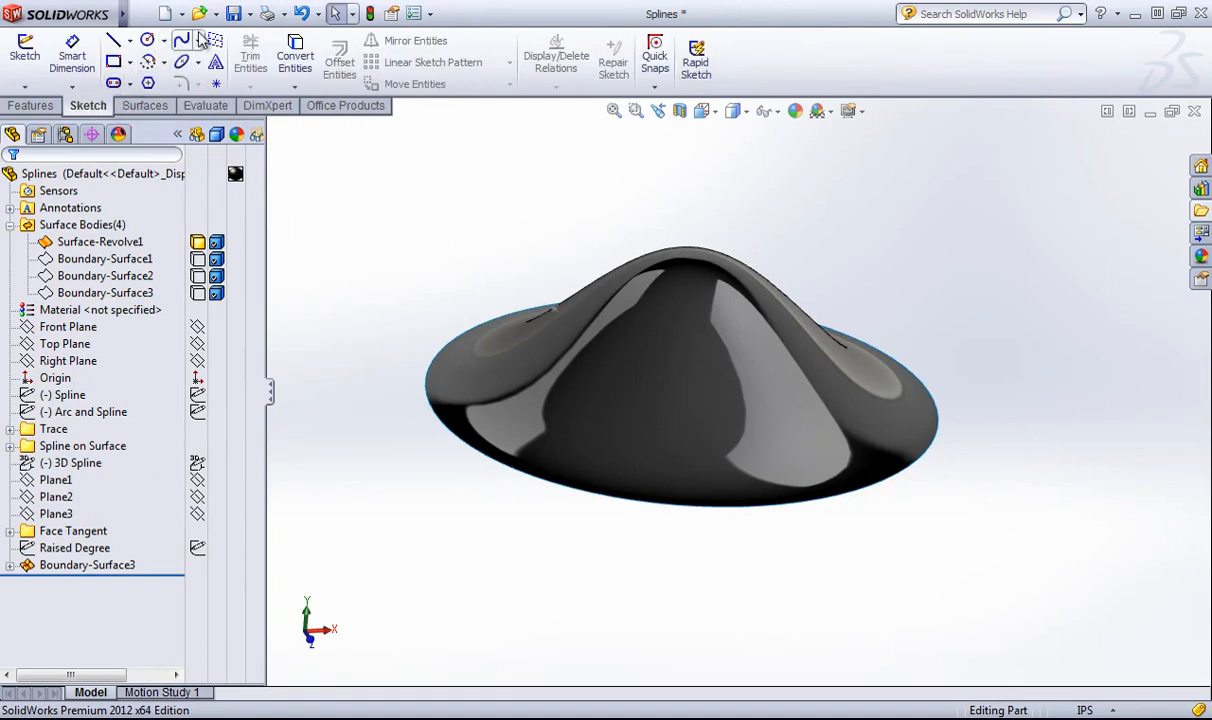
click(198, 42)
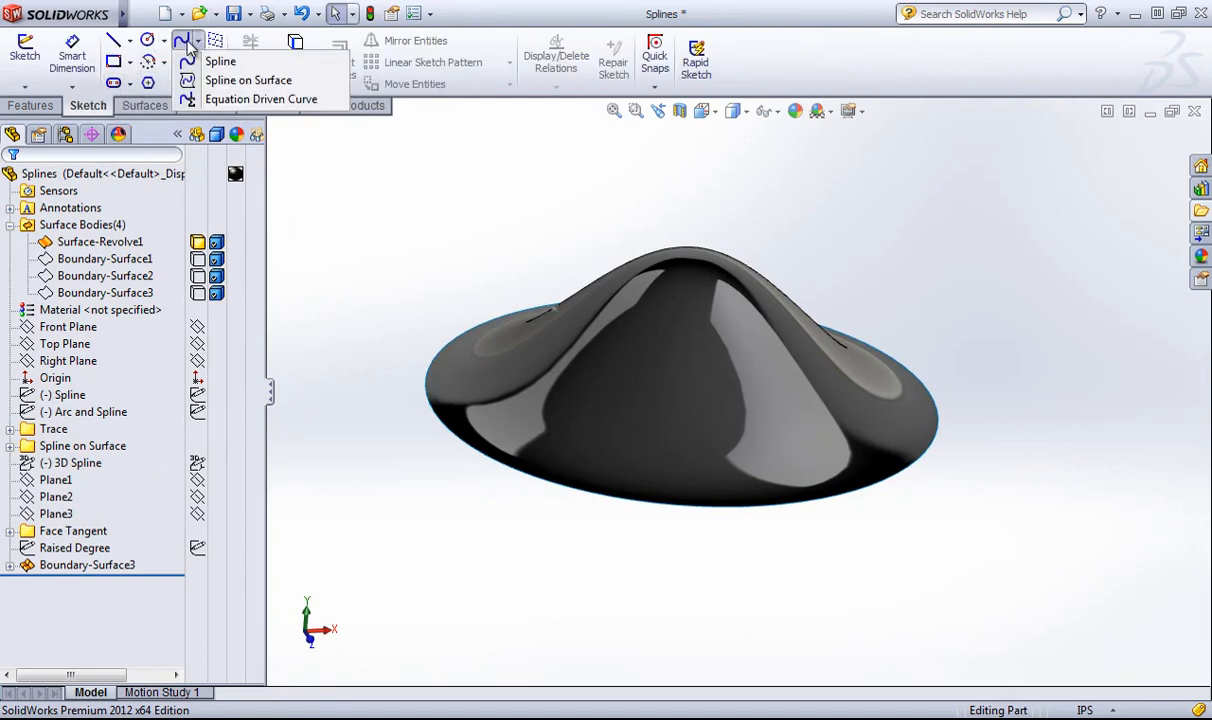
click(230, 88)
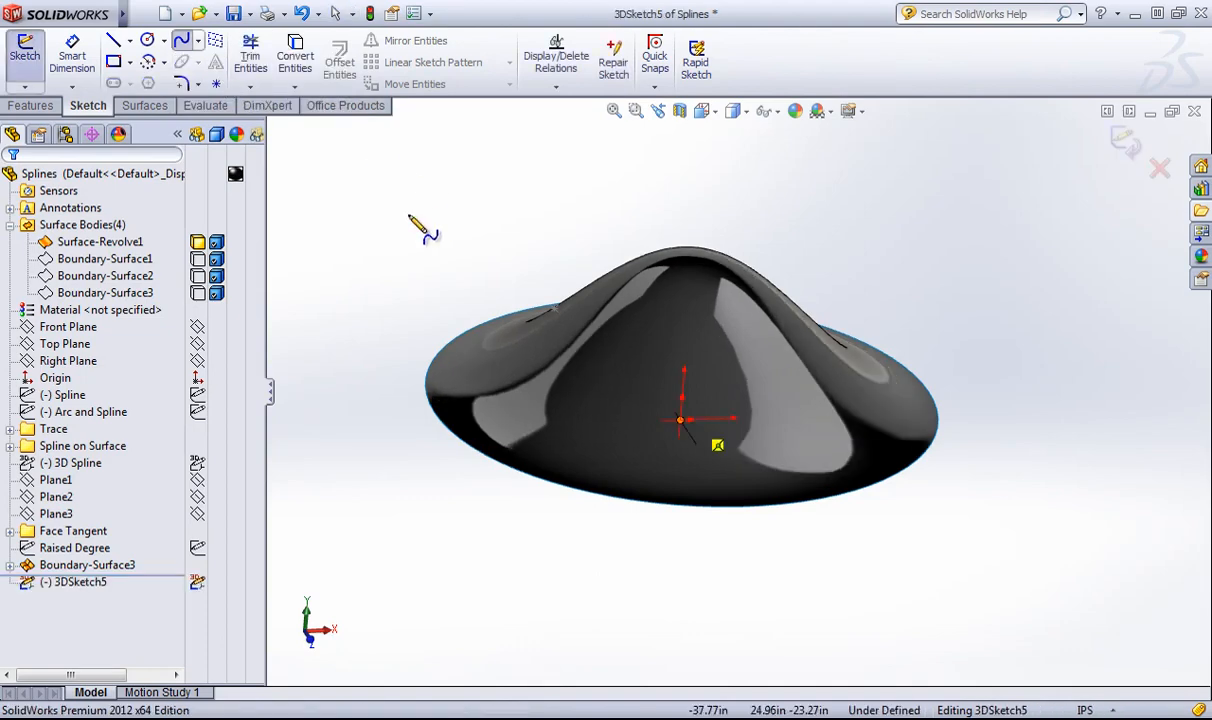
click(525, 380)
click(695, 440)
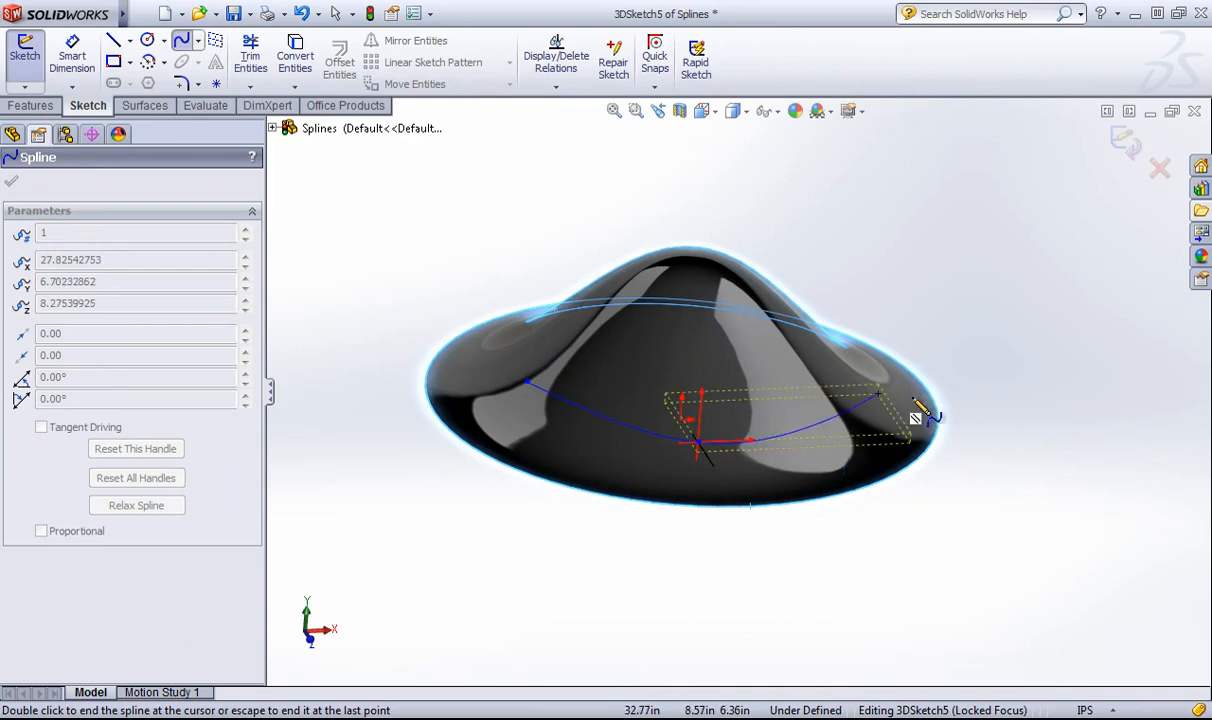
click(880, 422)
middle_drag(912, 380, 855, 454)
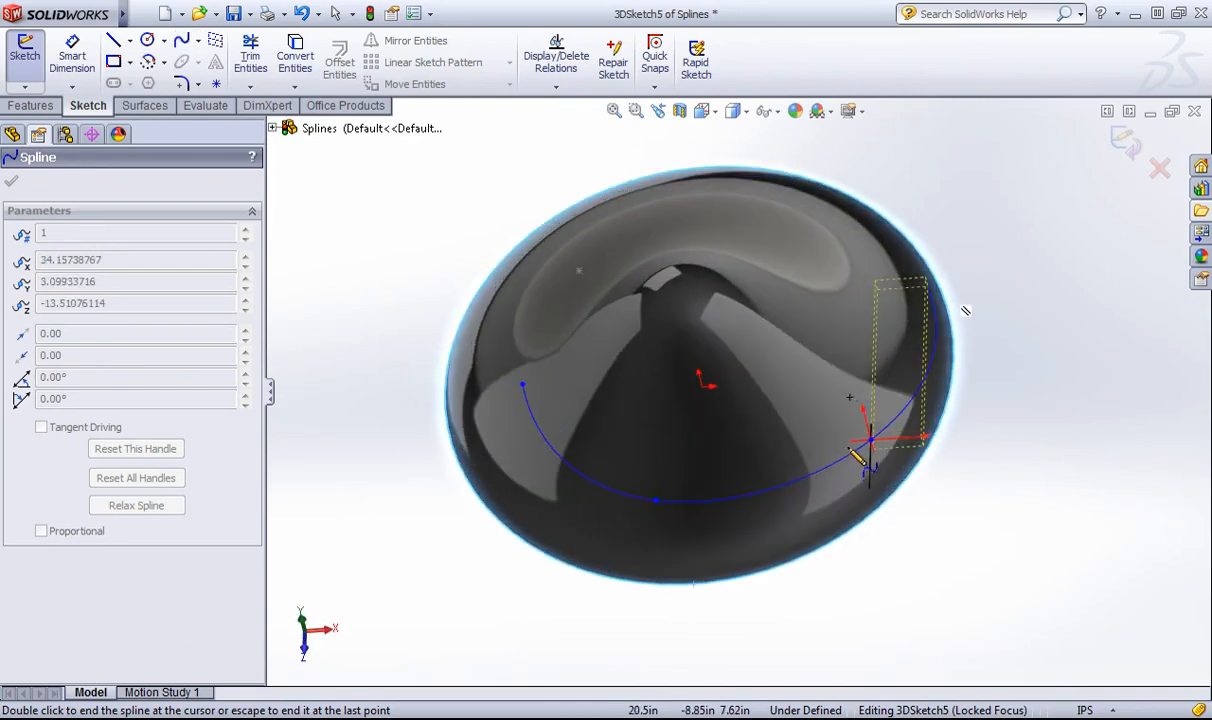
click(752, 238)
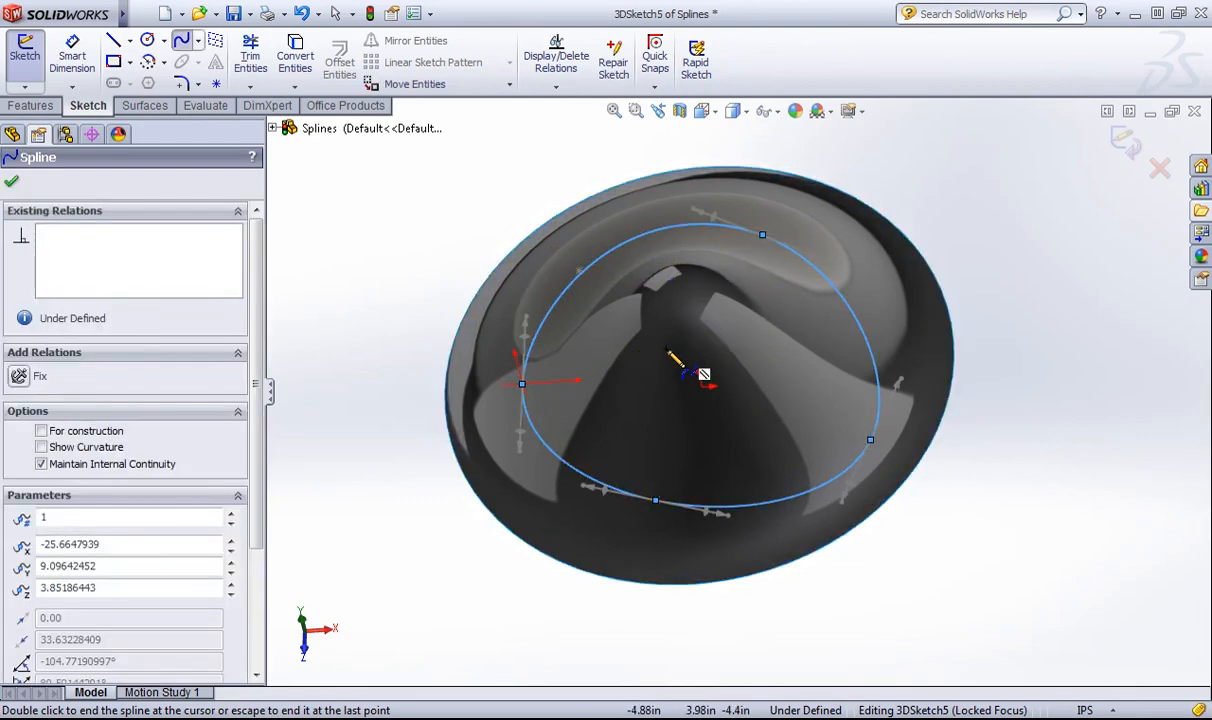
middle_drag(757, 353, 771, 219)
right_click(909, 209)
click(953, 221)
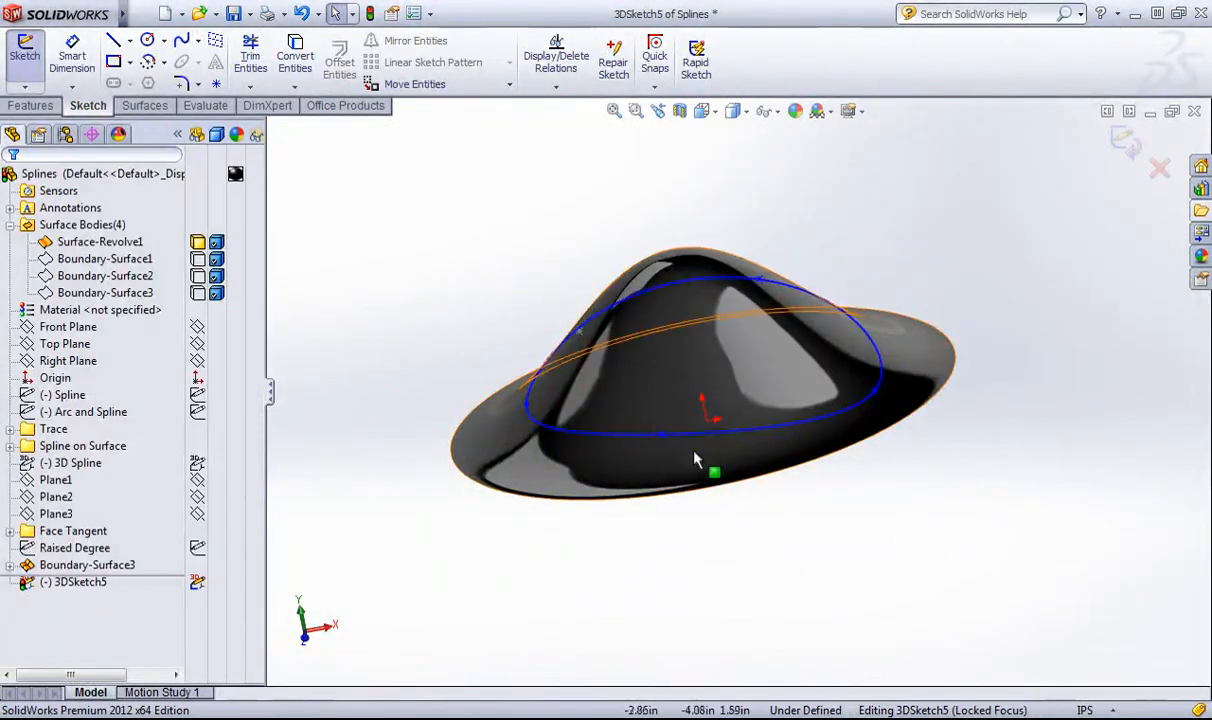
- Check that the closed spline follows the revolved surface all around and exit the 3D sketch, keeping the spline
middle_drag(660, 443, 750, 490)
middle_drag(738, 352, 607, 334)
click(605, 332)
middle_drag(663, 406, 596, 409)
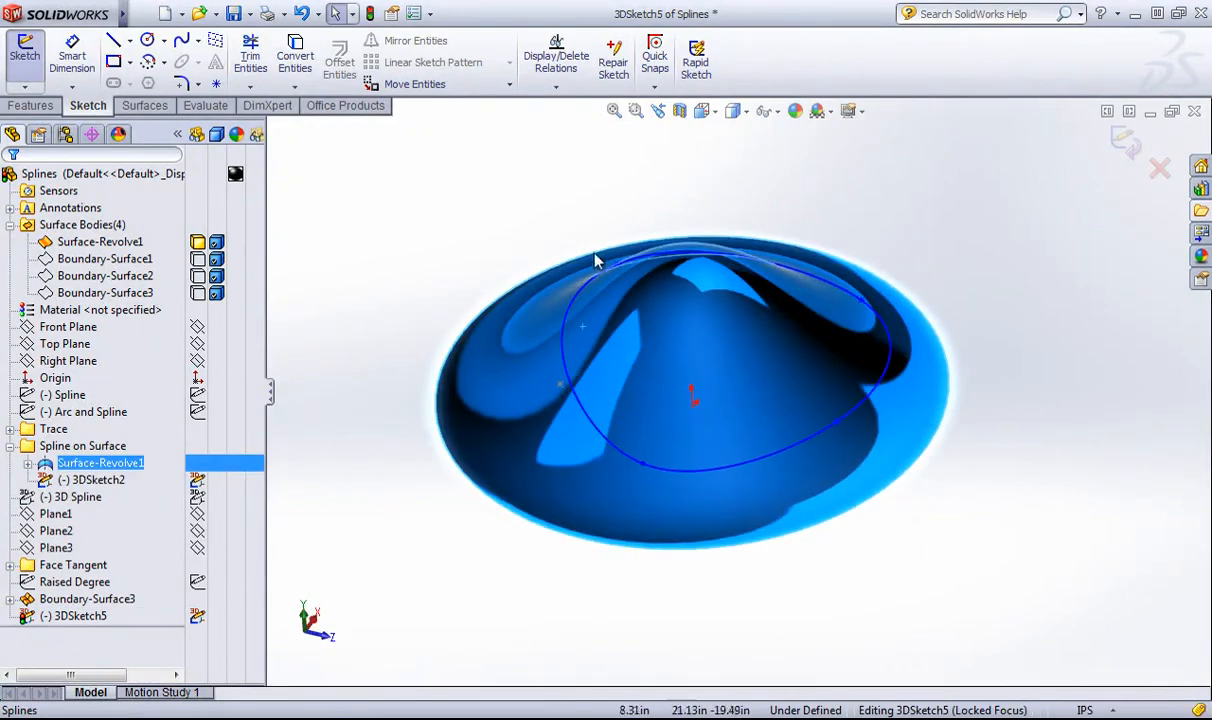
click(945, 300)
mouse_move(945, 300)
middle_down()
mouse_move(941, 233)
mouse_move(784, 273)
mouse_move(636, 287)
mouse_move(879, 360)
mouse_move(860, 368)
middle_up()
click(1125, 141)
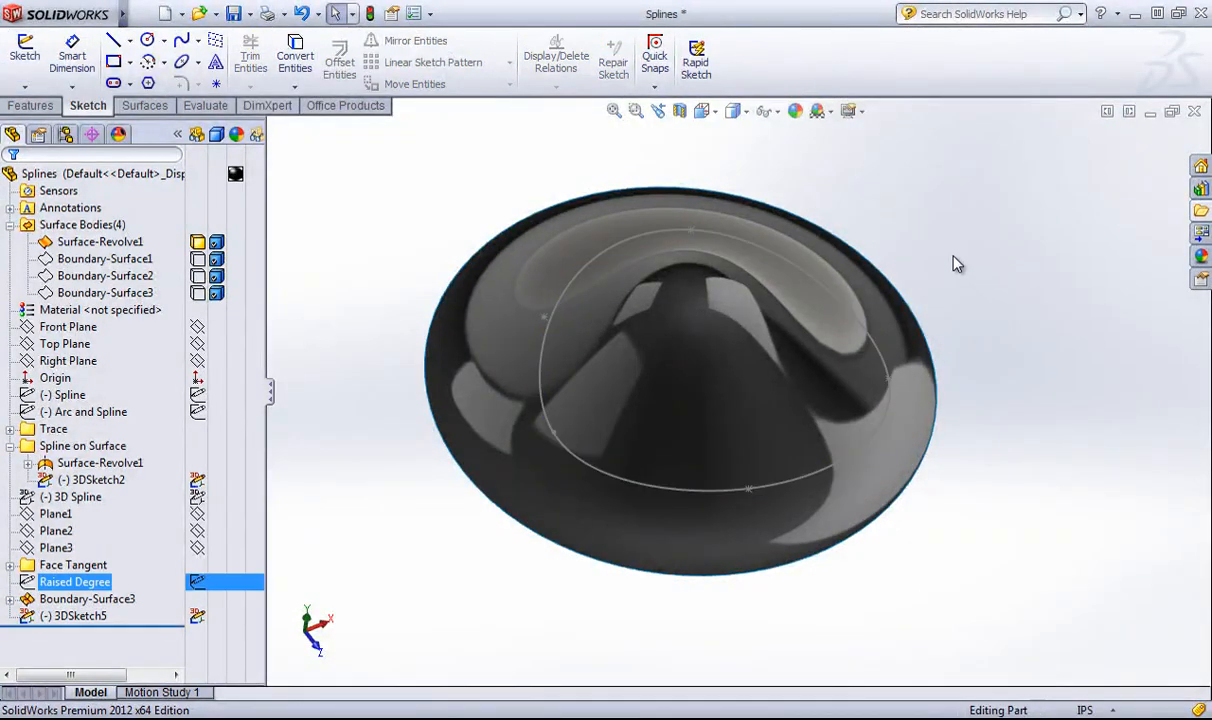